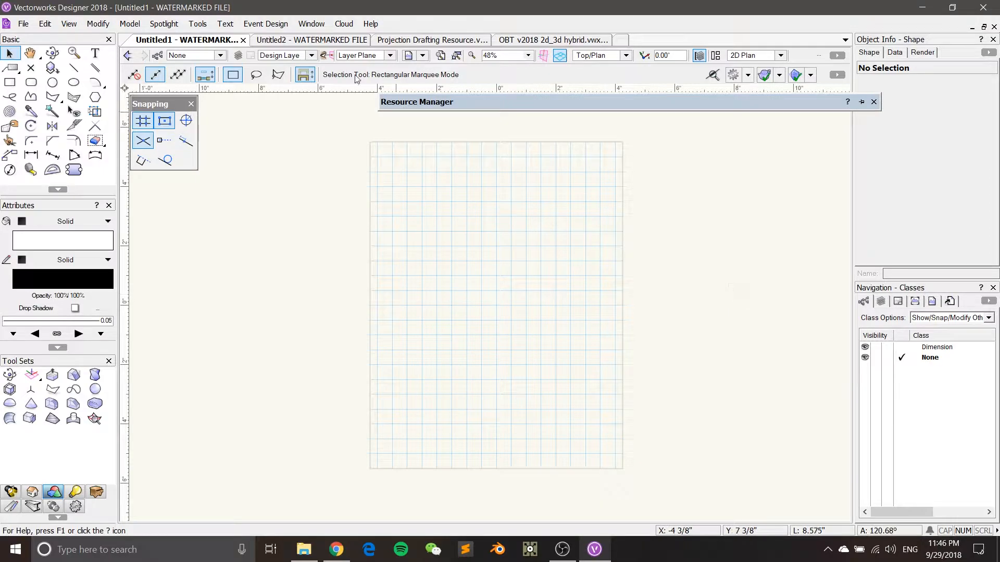
Switch to the Untitled2 drawing and examine the projector body and its projection cone in plan
click(301, 42)
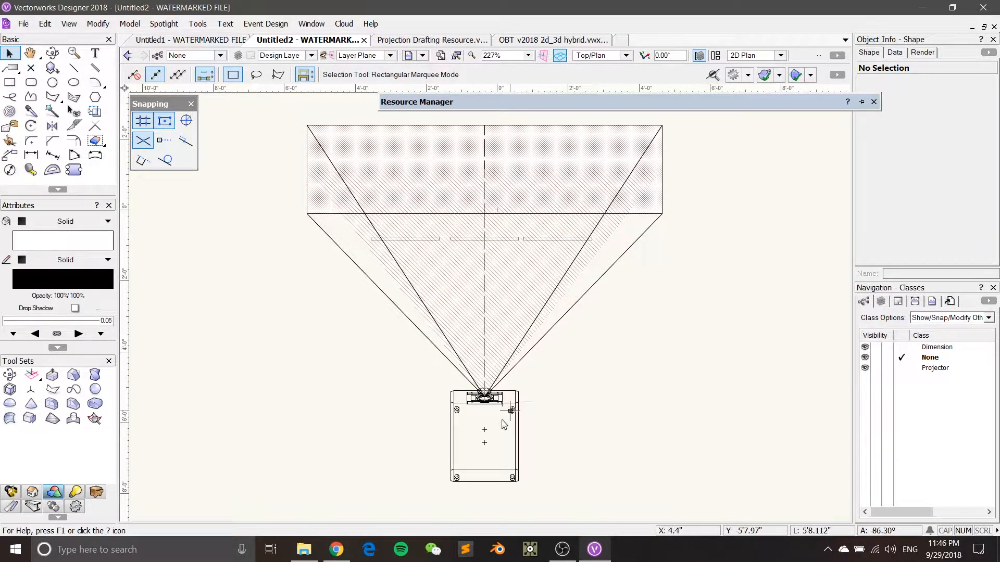
click(512, 400)
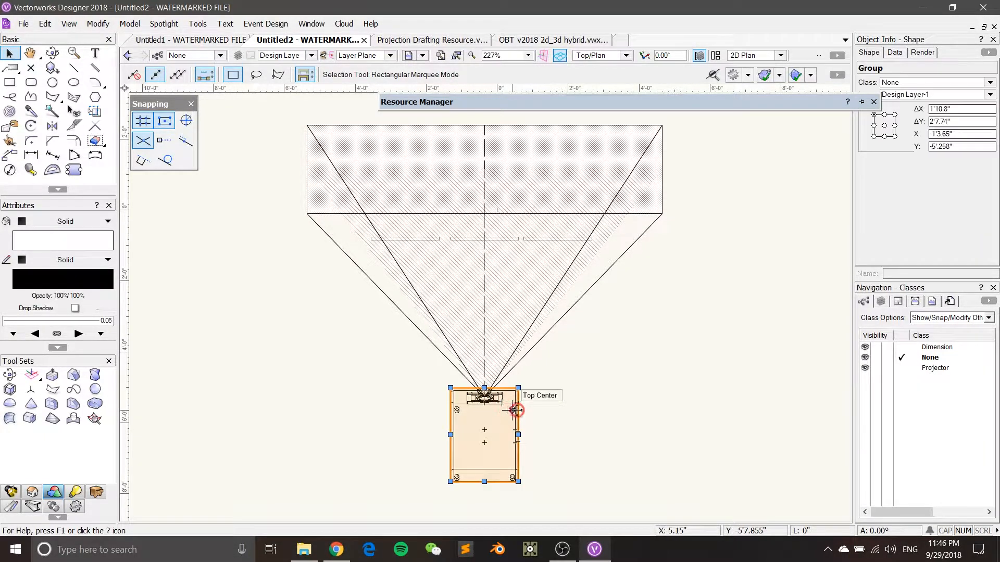
click(540, 307)
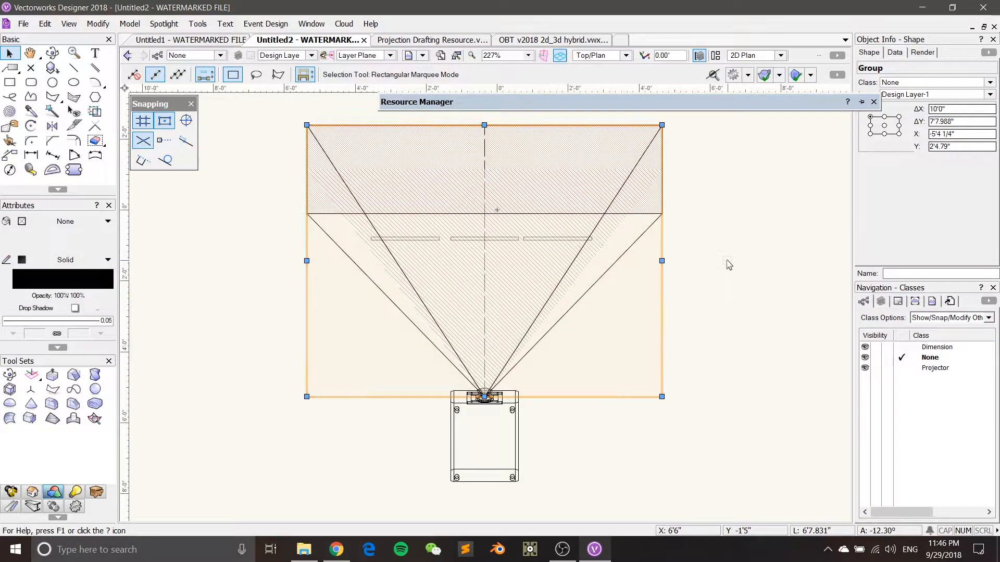
click(675, 259)
Show the Right view and examine the tilted projector, its projection cone and the panels from the side
click(607, 55)
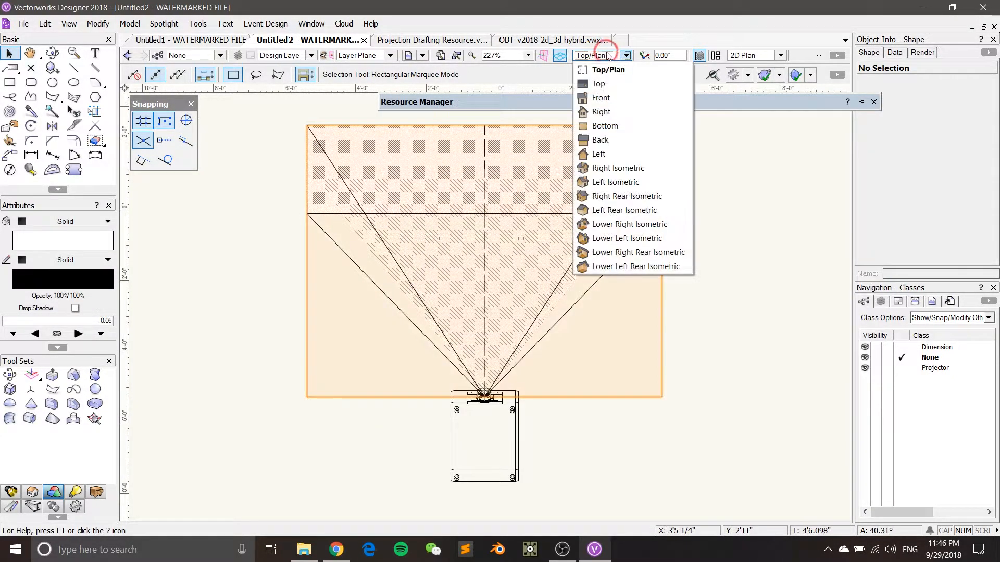
click(611, 114)
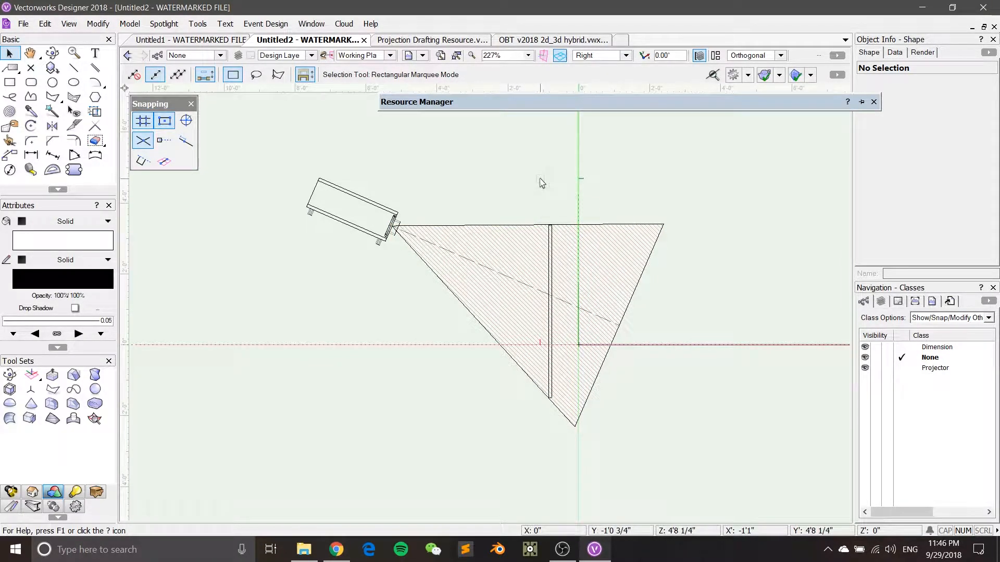
click(388, 197)
click(468, 236)
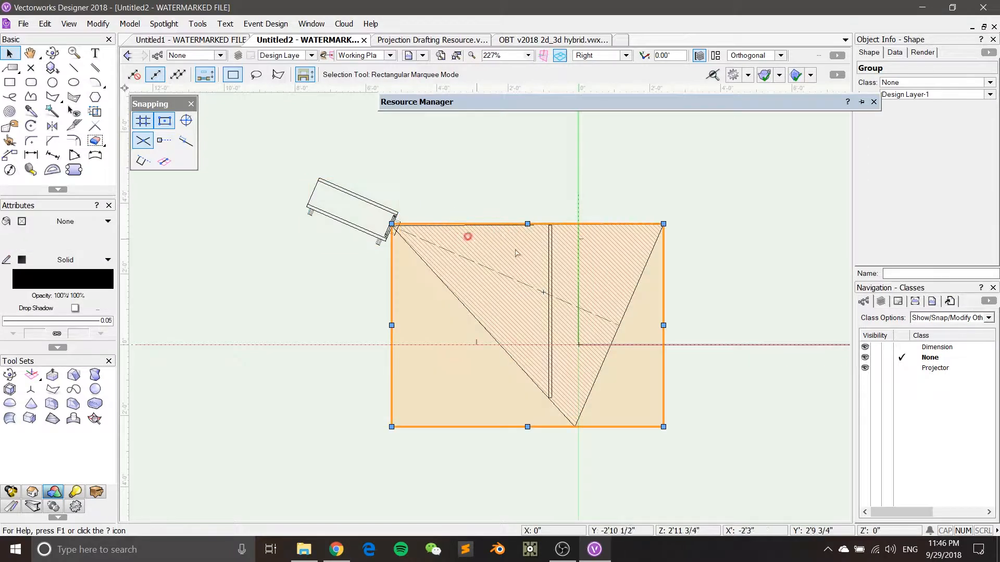
click(469, 193)
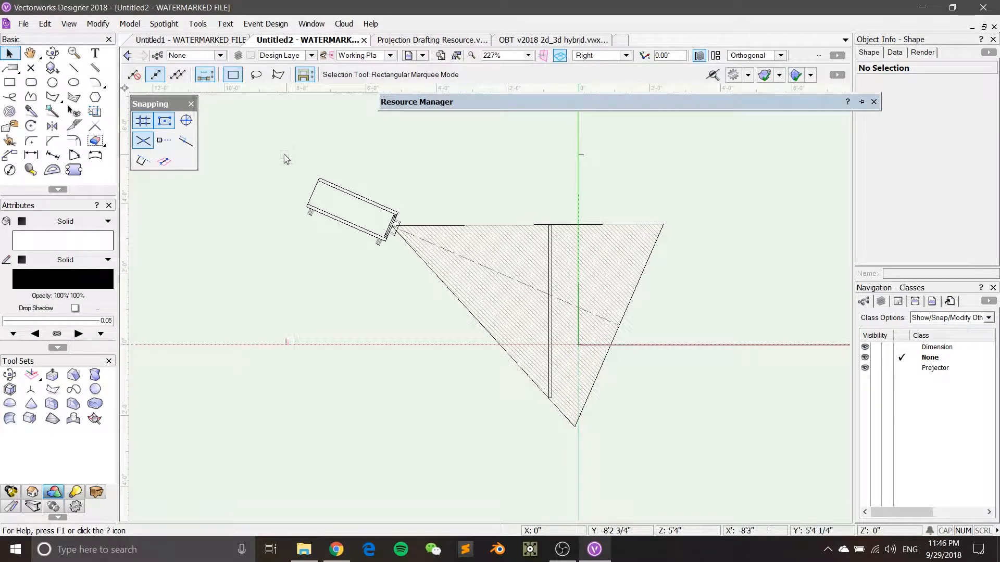
drag(267, 145, 760, 511)
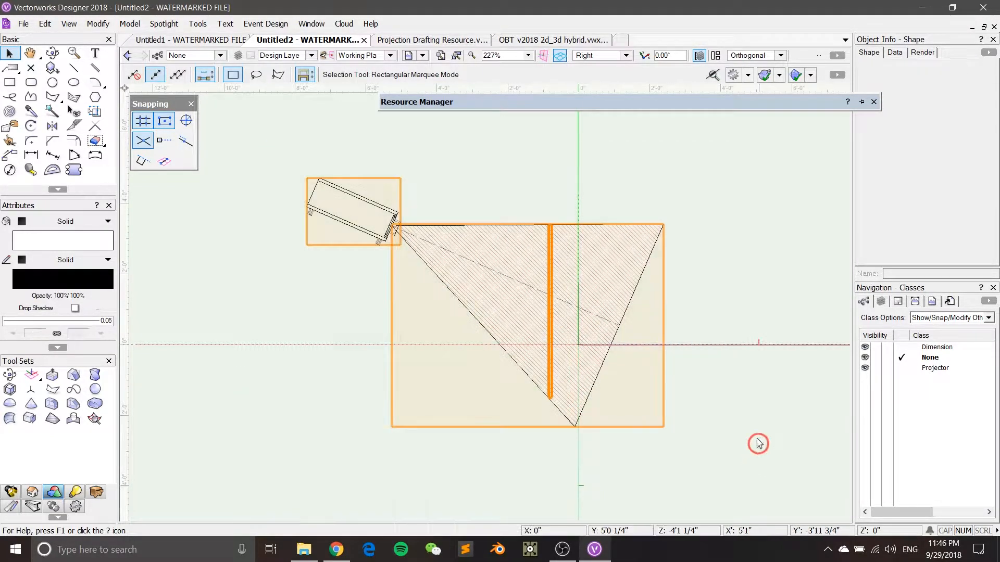
click(723, 323)
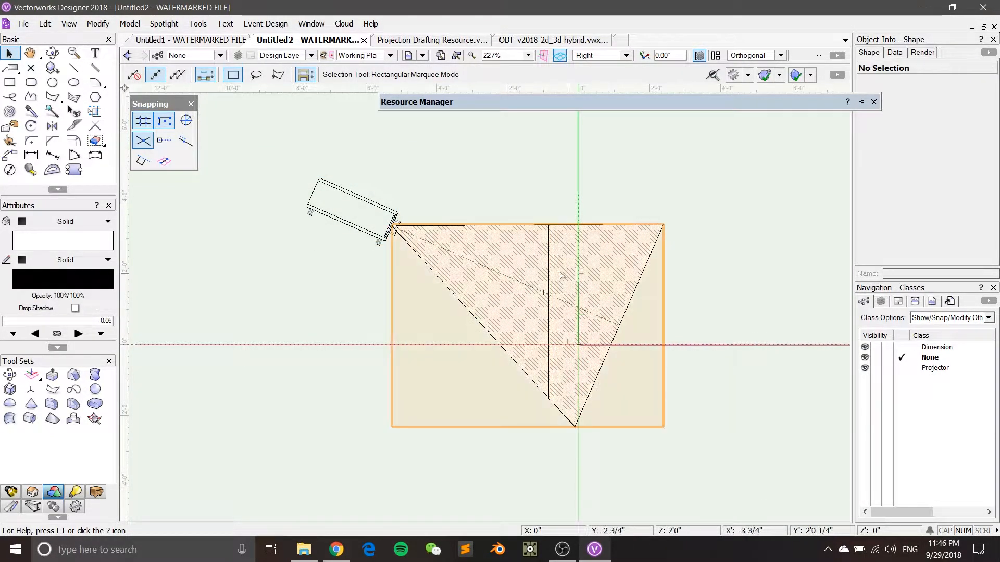
Return to the Top/Plan view and examine the projection area over the three panels
click(608, 58)
click(601, 68)
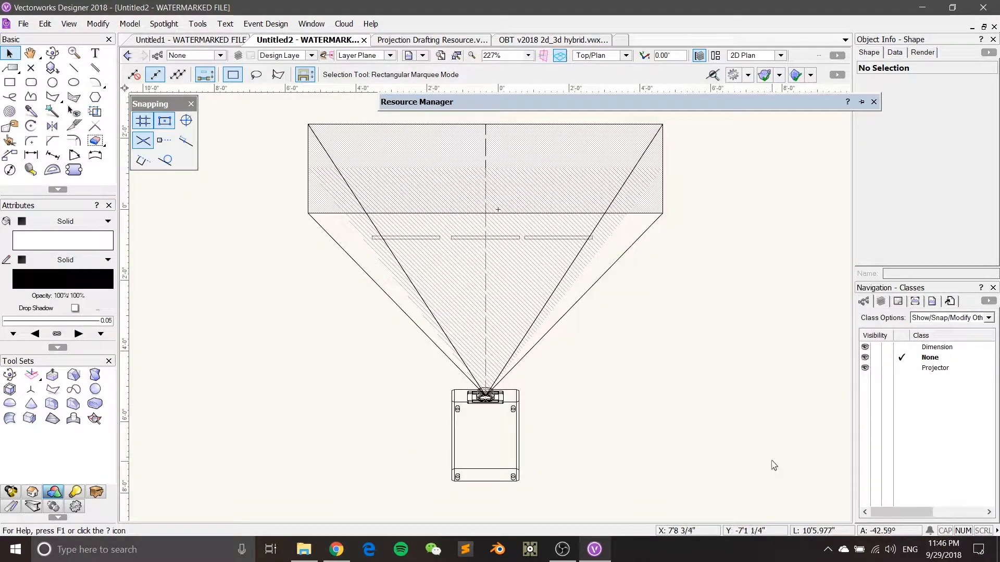
mouse_move(746, 334)
middle_down()
mouse_move(749, 347)
mouse_move(723, 323)
middle_up()
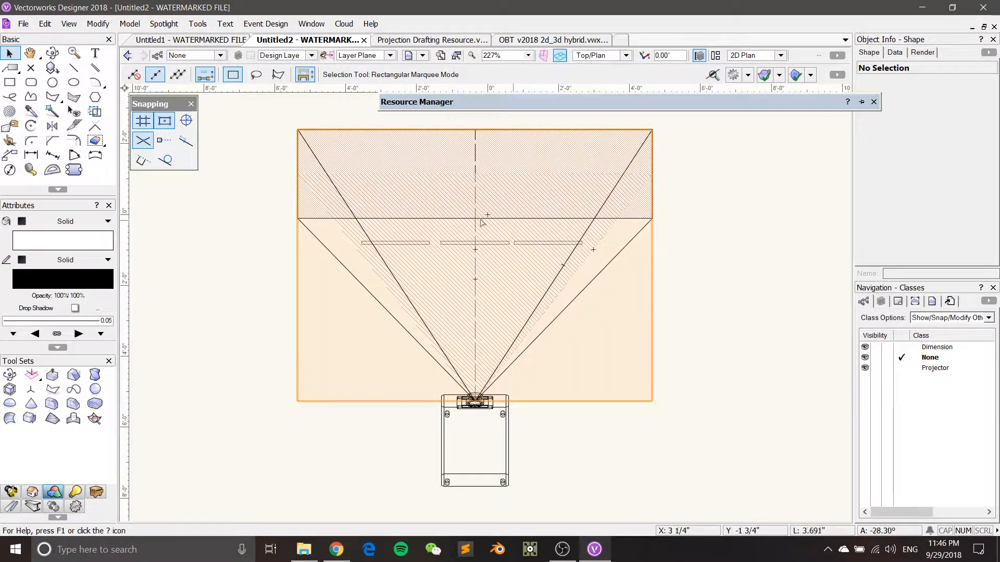
middle_drag(706, 297, 698, 307)
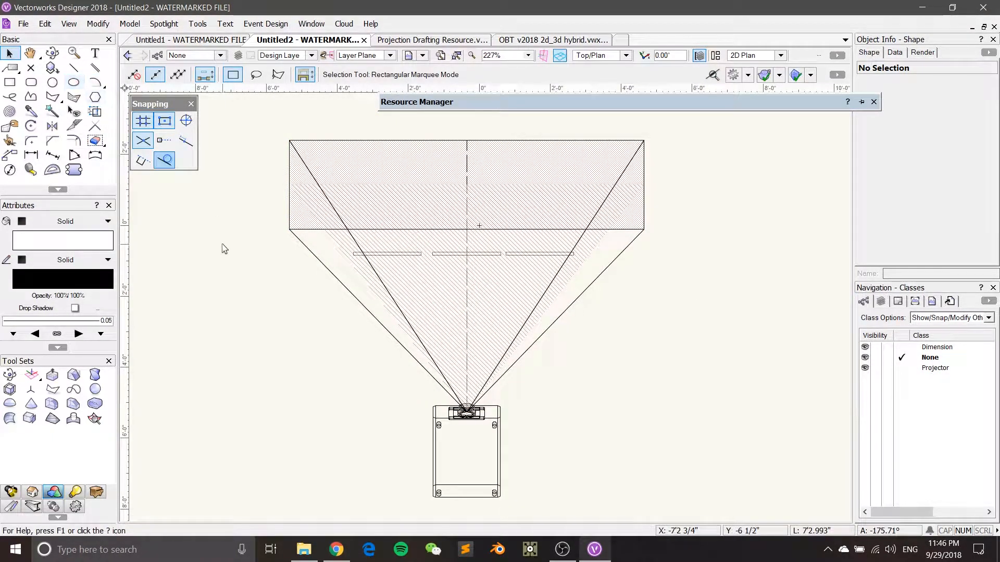
Rotate the projector model into a 3D view with the Flyover tool and display it with shaded rendering
click(53, 53)
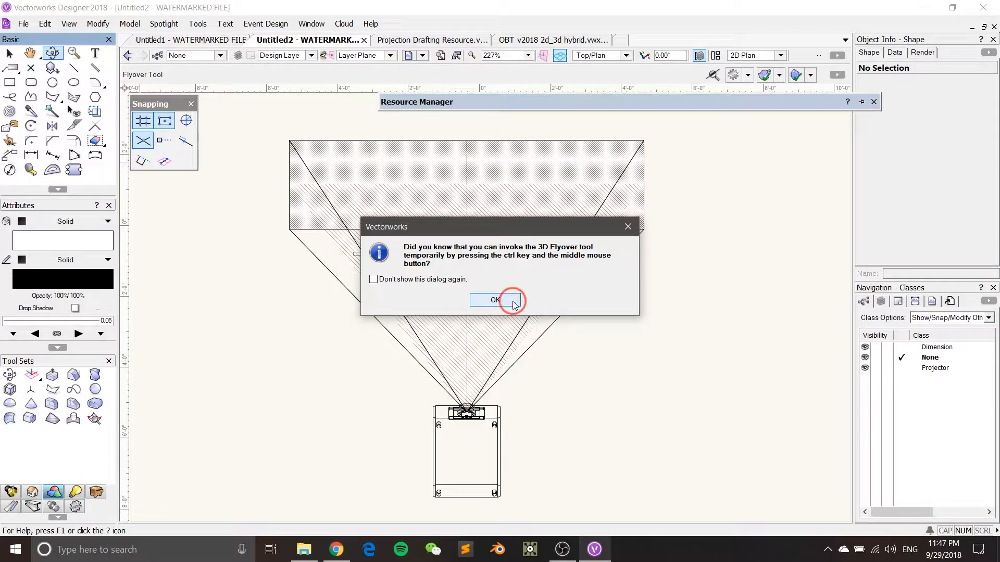
click(495, 301)
drag(482, 372, 619, 125)
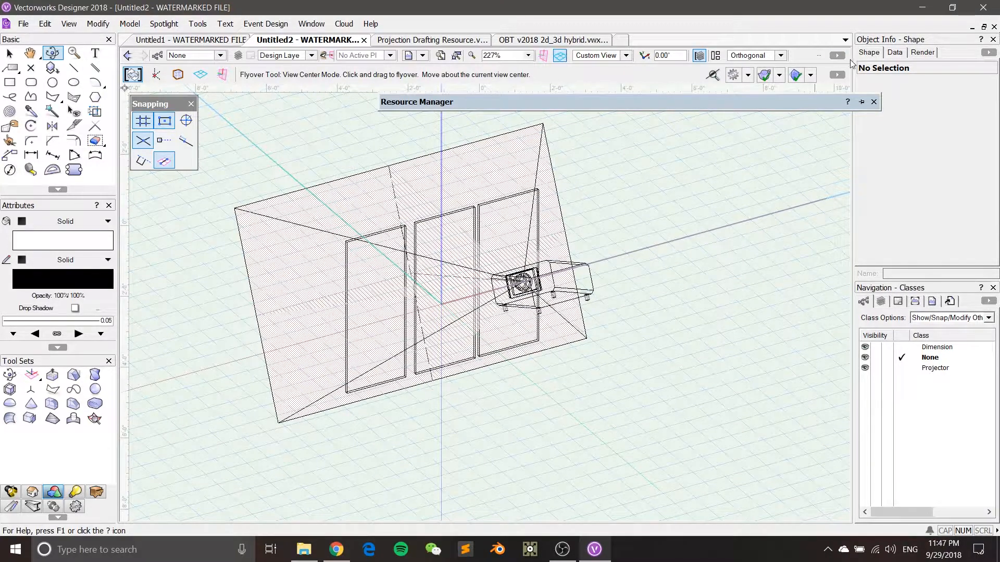
drag(853, 58, 890, 57)
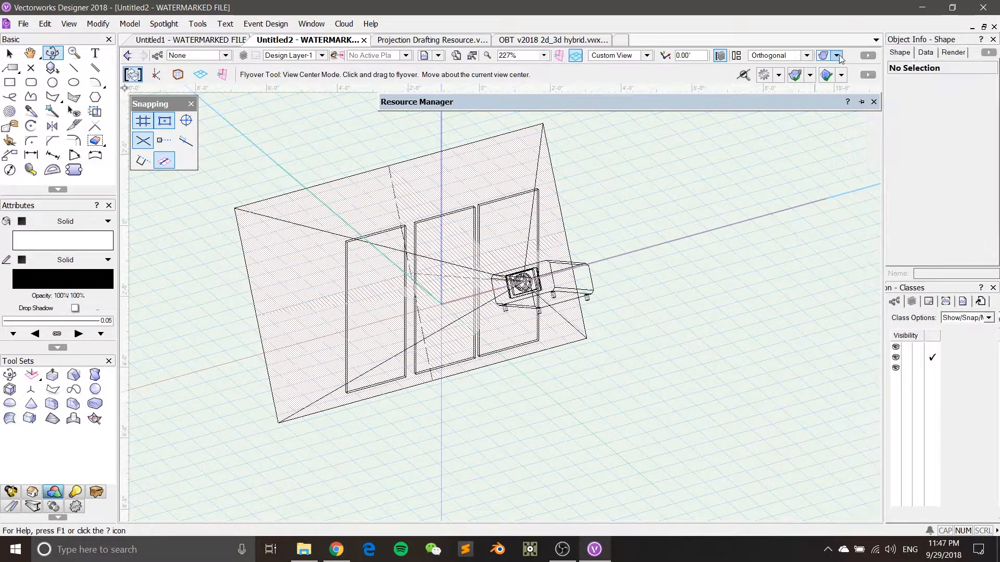
click(836, 55)
click(856, 156)
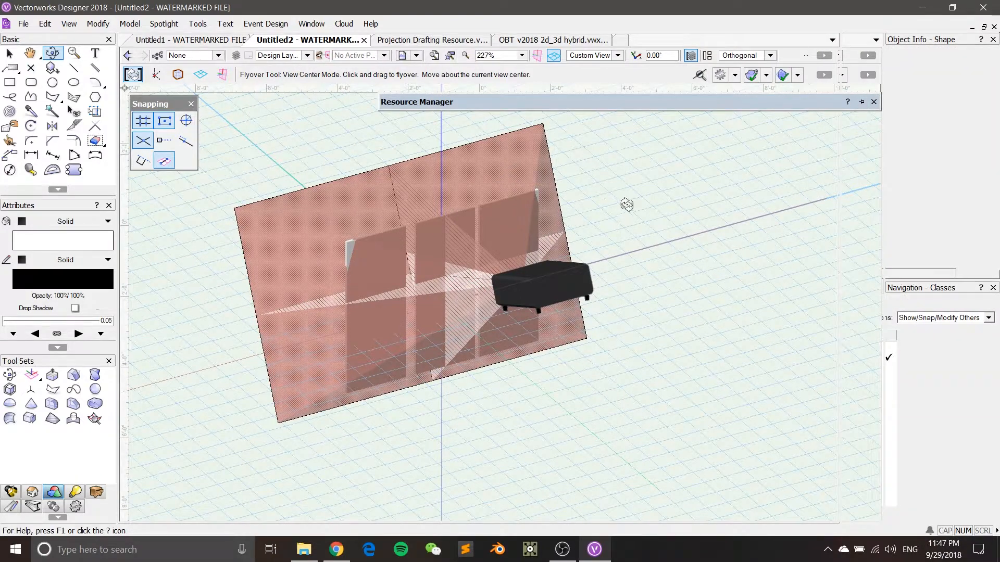
Orbit the shaded model to examine how the projection cone covers the three panels from different angles
drag(592, 203, 546, 227)
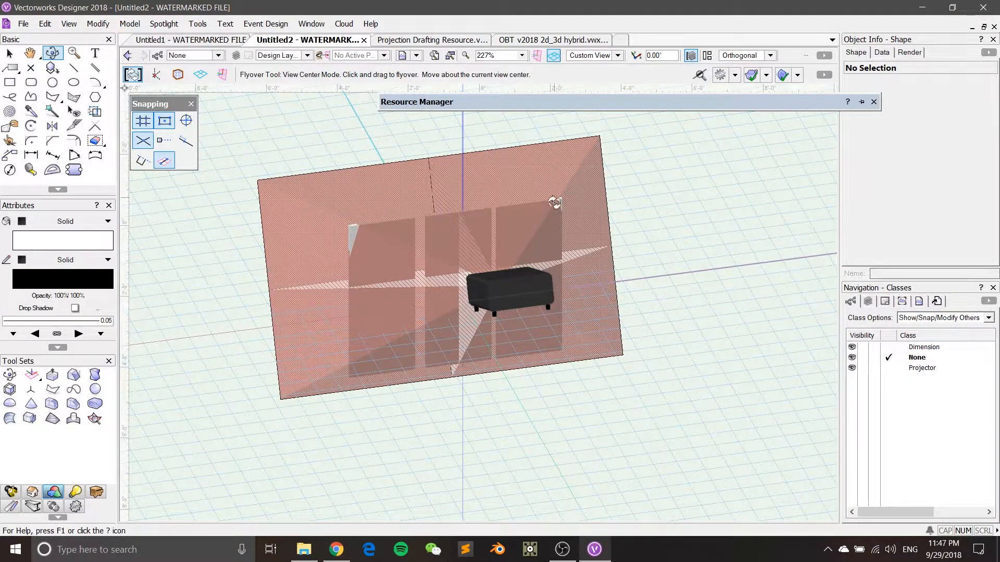
drag(570, 215, 539, 281)
drag(477, 272, 577, 253)
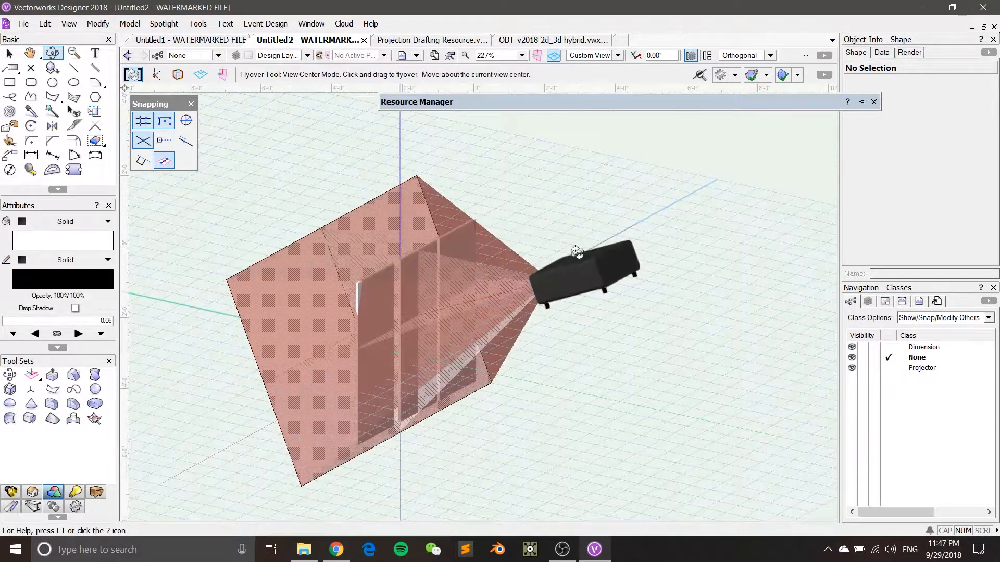
drag(552, 291, 321, 252)
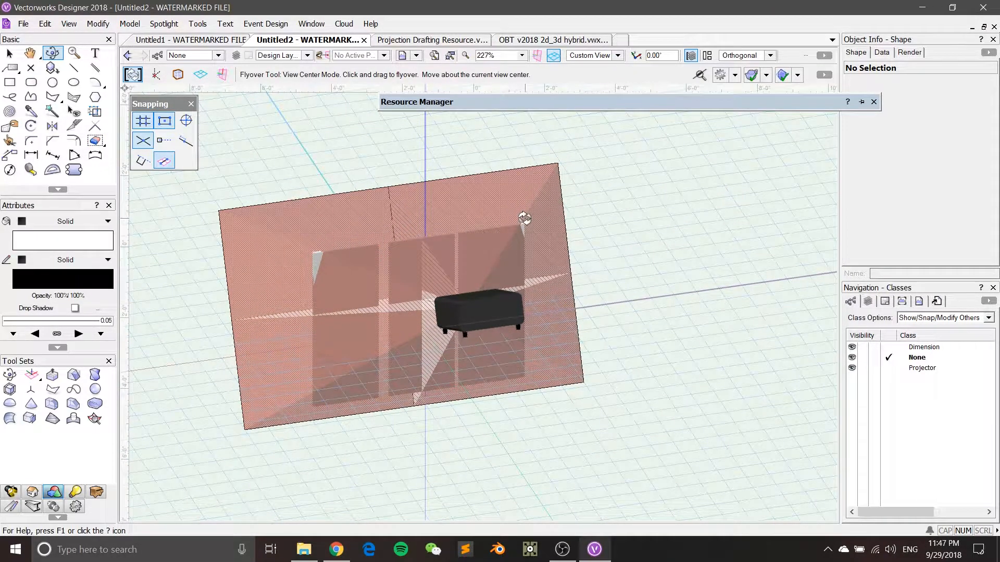
drag(426, 295, 376, 294)
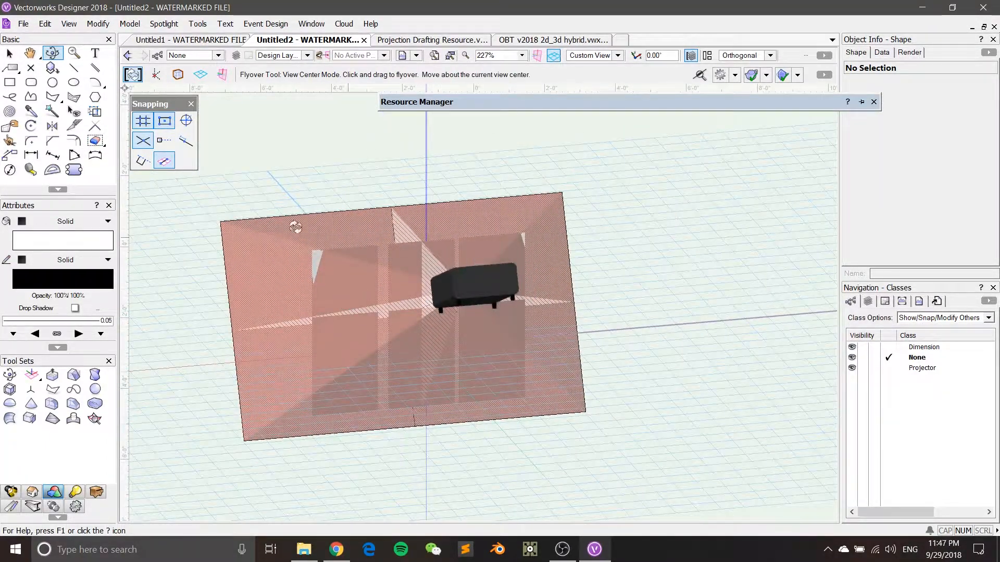
Leave Flyover for the Selection tool, restore the Top/Plan view and center the projector layout
key(x)
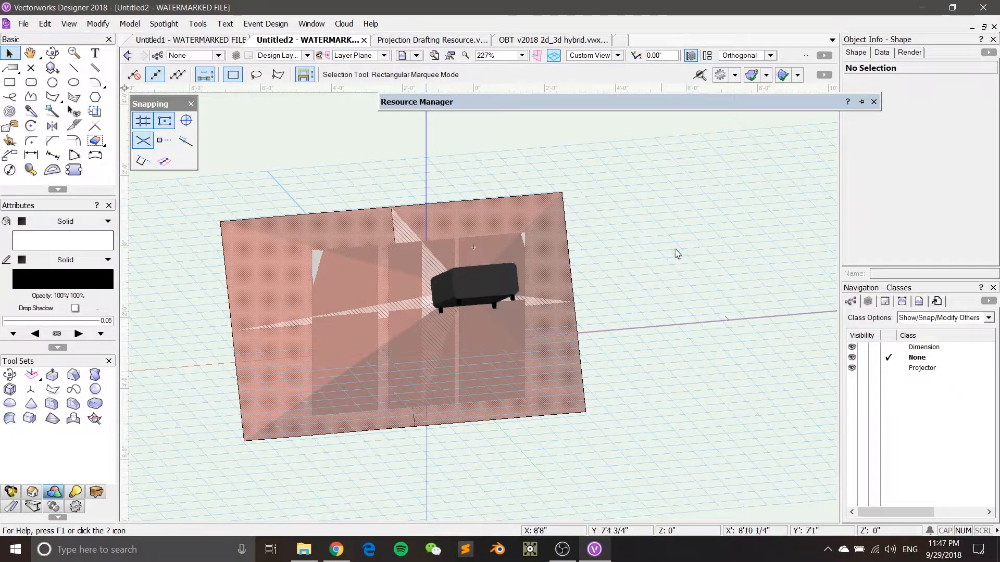
key(ctrl+5)
key(h)
drag(621, 243, 548, 250)
key(x)
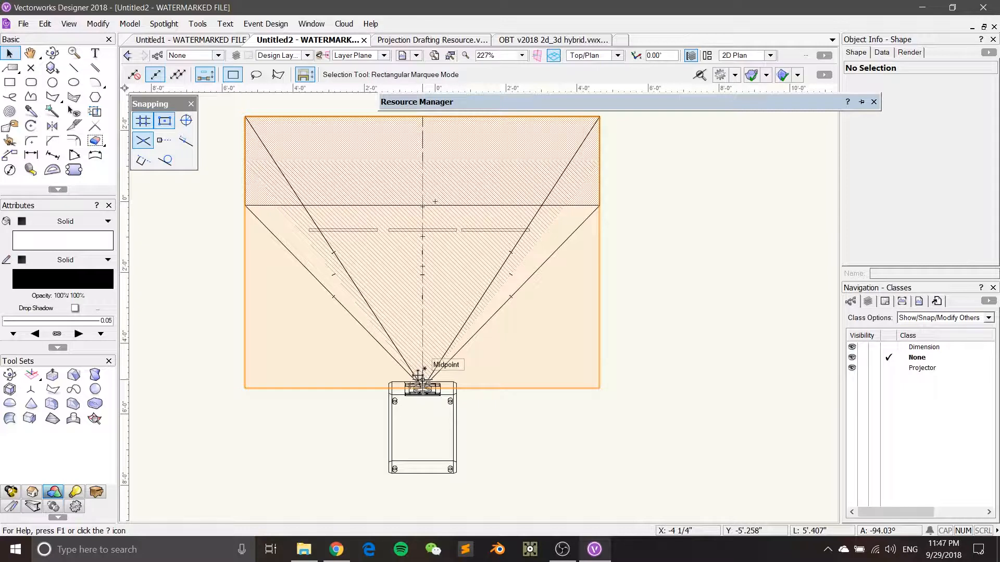
middle_drag(616, 320, 617, 340)
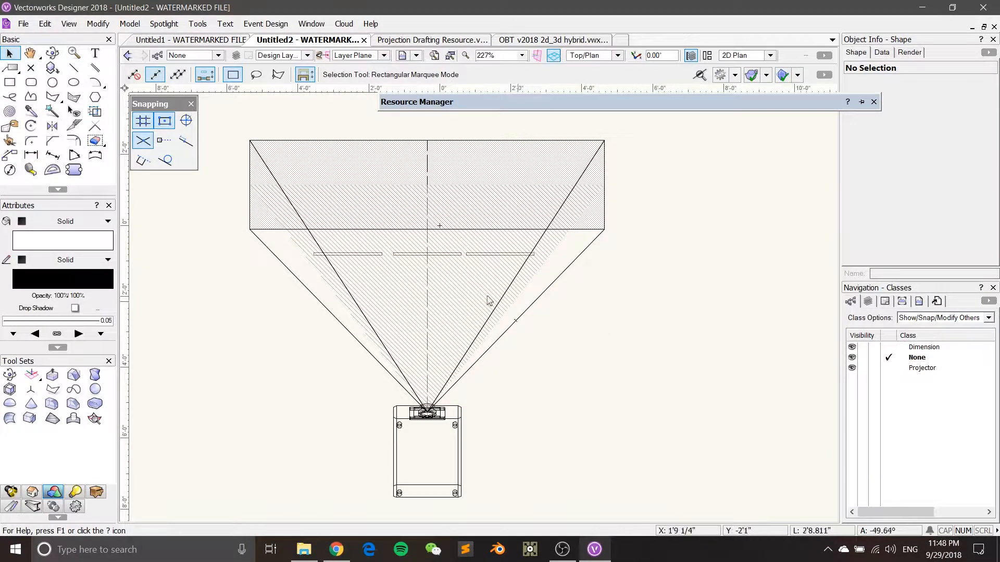
Fly over the projector setup without leaving the Selection tool and view it in shaded 3D rendering
ctrl+middle_drag(488, 301, 526, 260)
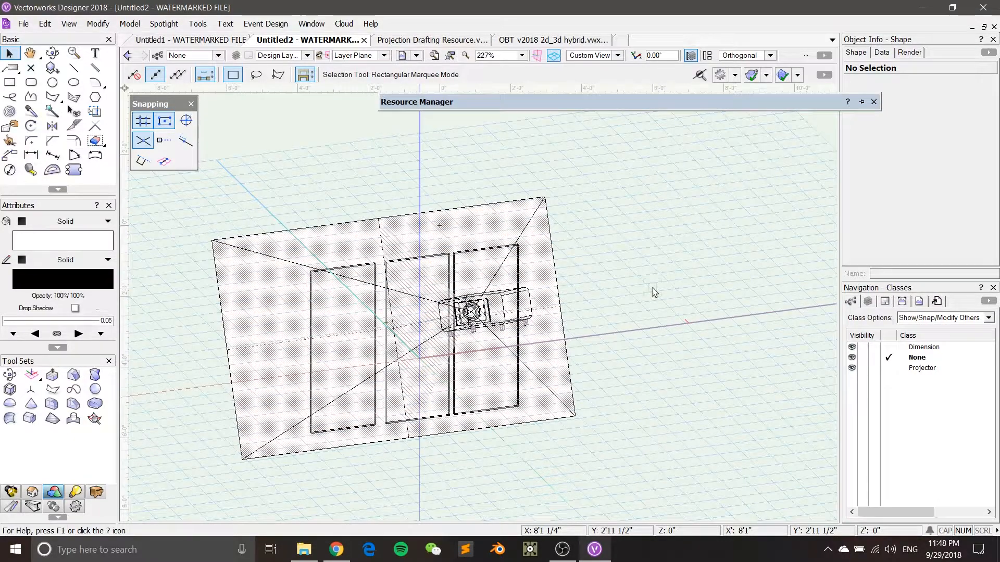
key(ctrl+shift+g)
mouse_move(618, 299)
ctrl+middle_down()
mouse_move(646, 277)
mouse_move(569, 265)
mouse_move(674, 297)
mouse_move(636, 297)
mouse_move(623, 355)
ctrl+middle_up()
ctrl+middle_drag(695, 299, 559, 352)
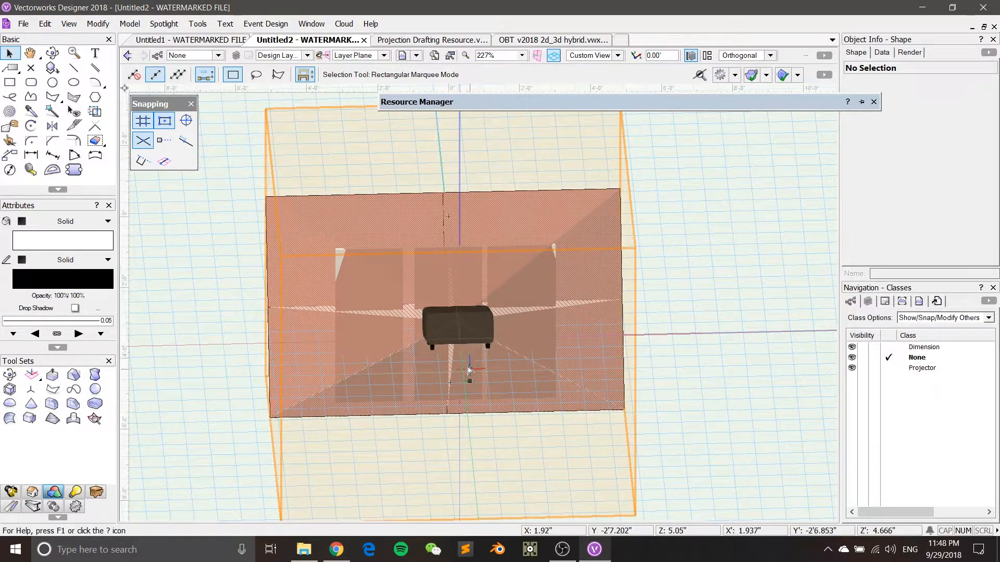
Switch to the blank Untitled1 drawing and set the active layer's scale to 1/4"
click(221, 40)
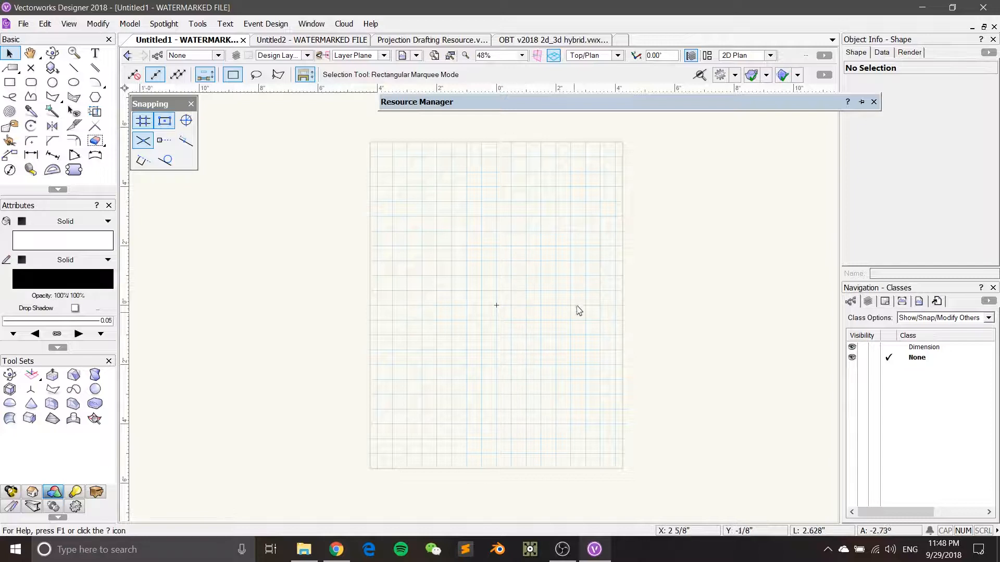
middle_drag(532, 289, 514, 299)
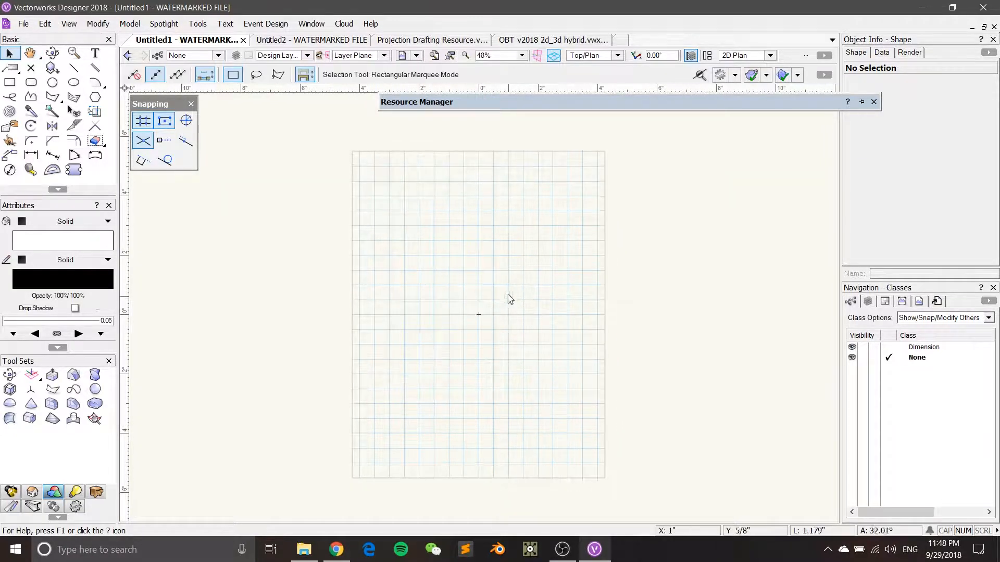
right_click(509, 255)
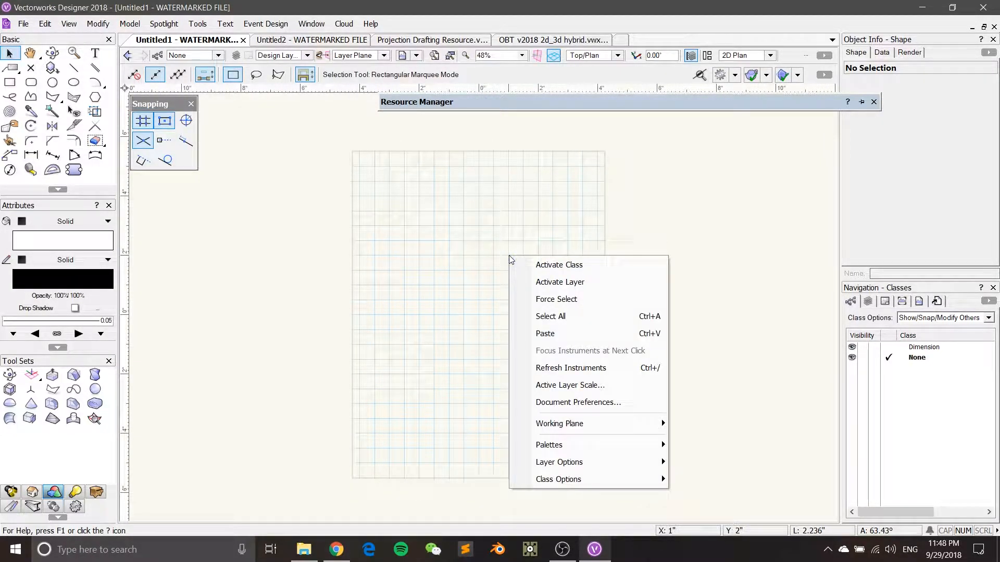
click(592, 389)
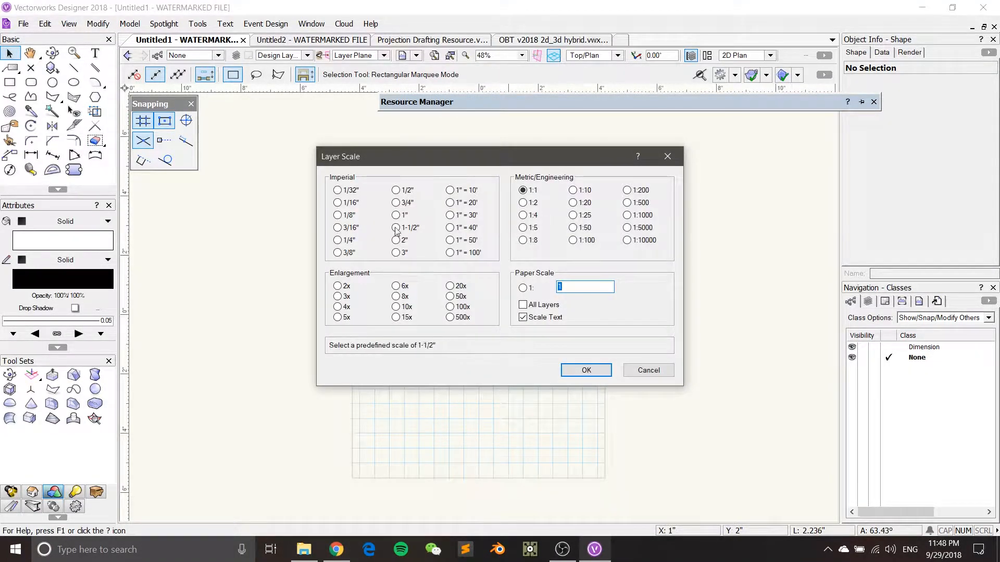
click(340, 242)
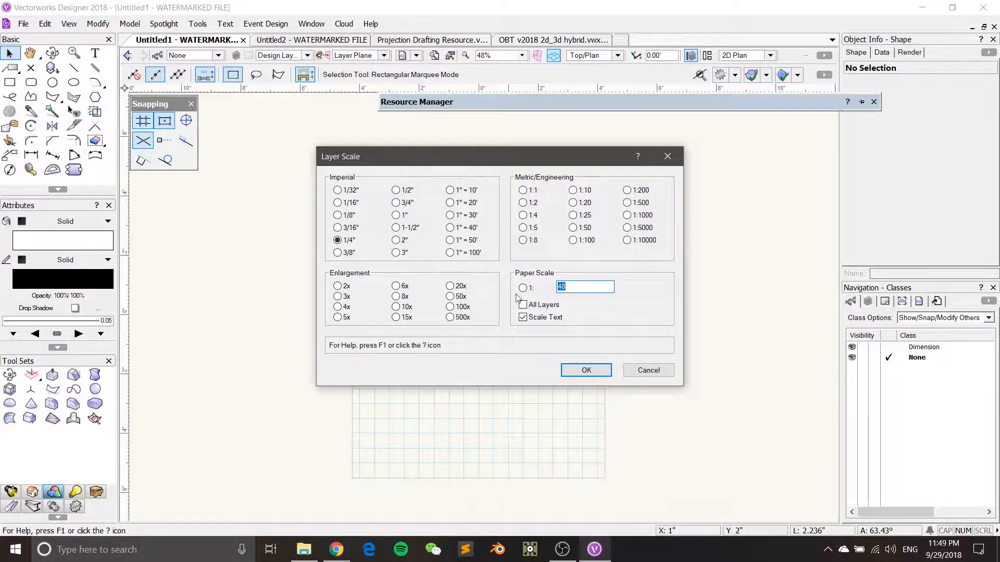
click(586, 370)
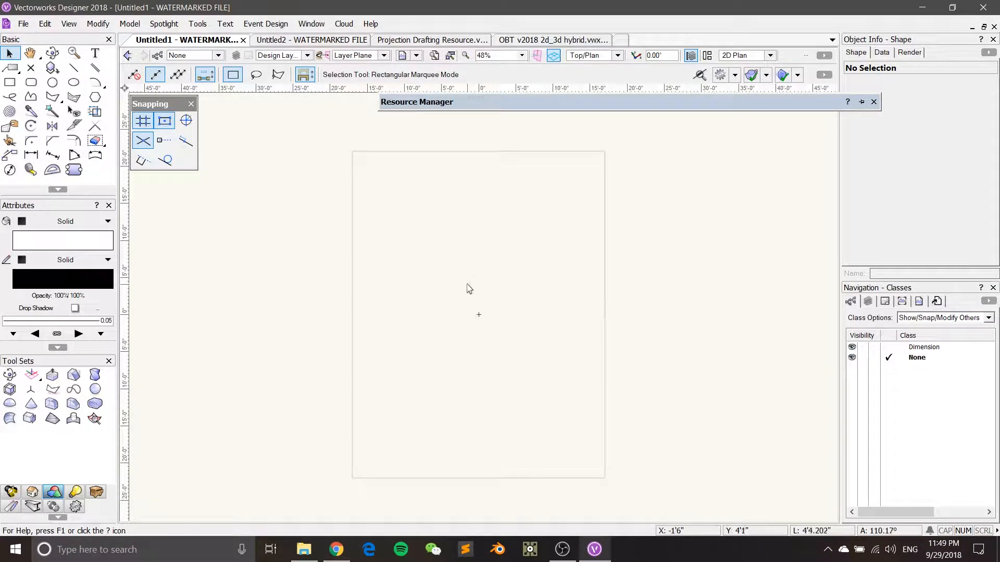
Turn off the page boundary display in the Untitled1 drawing's page setup
click(24, 23)
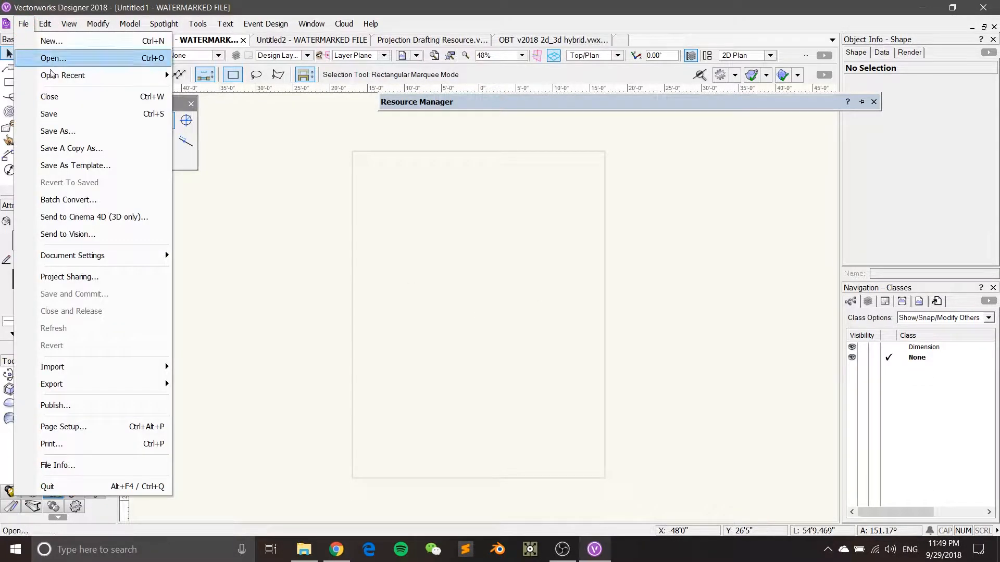
click(52, 426)
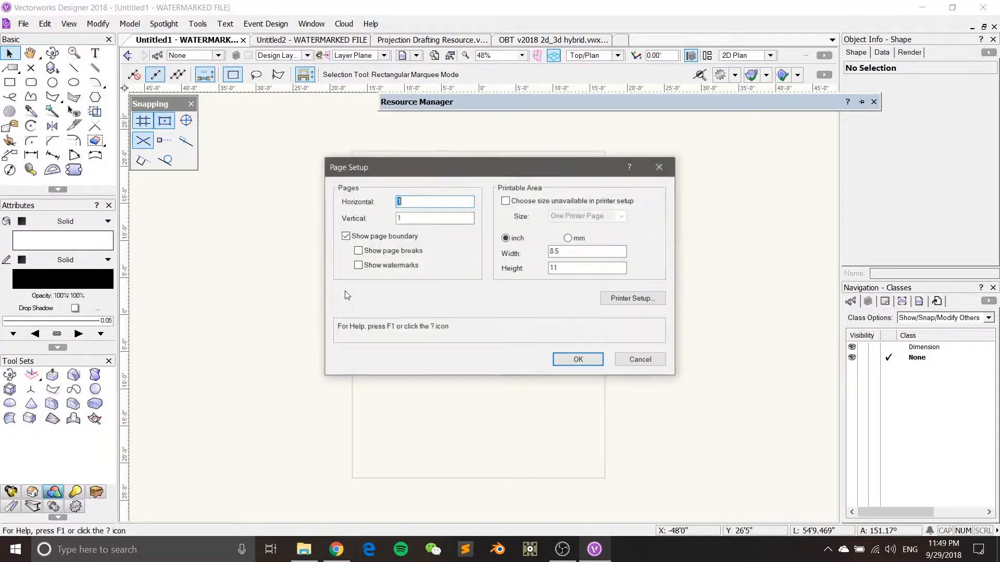
drag(469, 167, 679, 158)
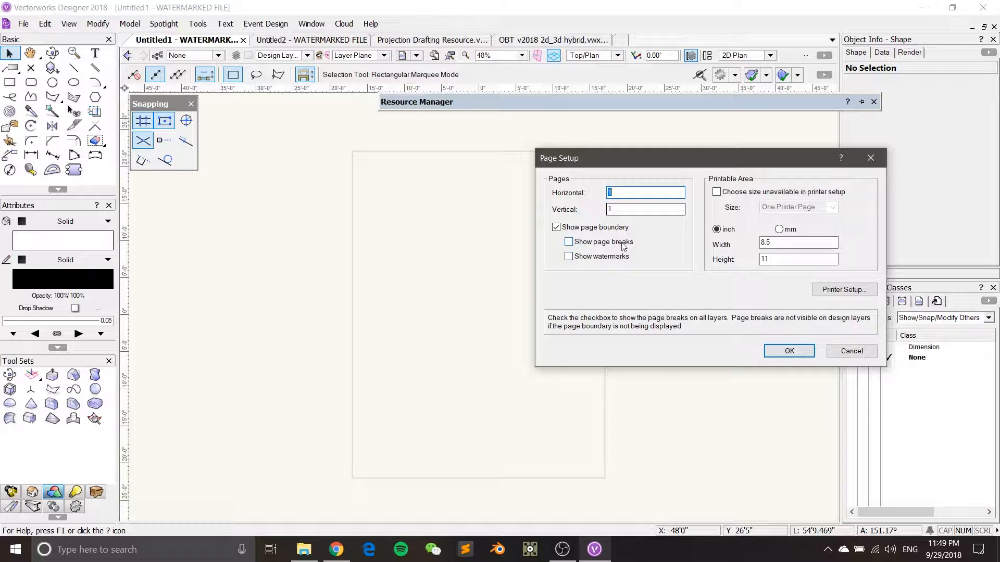
click(558, 227)
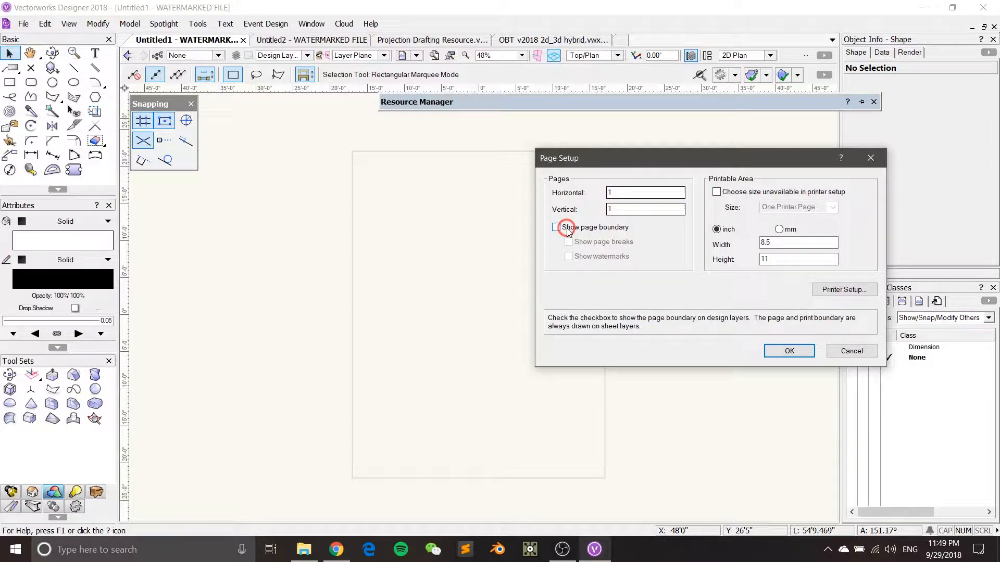
click(790, 351)
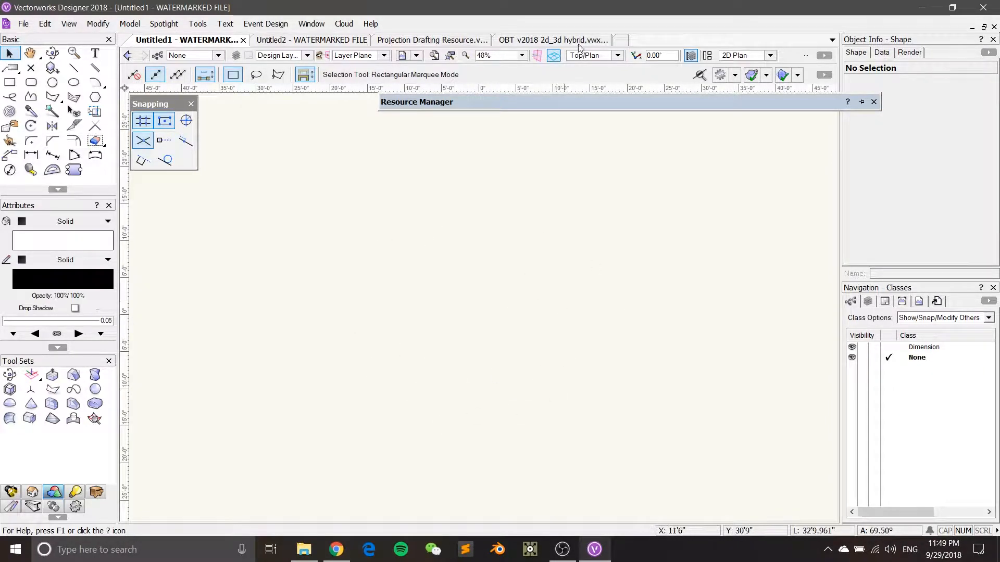
Switch to the OBT v2018 2d_3d hybrid drawing and examine how its classes and design layers are organized
click(577, 40)
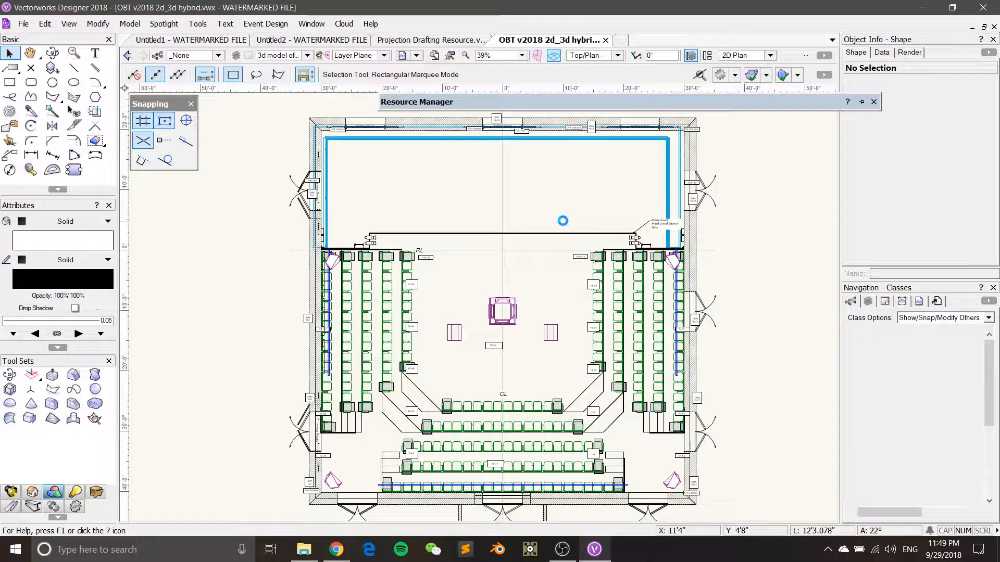
middle_drag(492, 266, 471, 277)
middle_drag(438, 377, 505, 385)
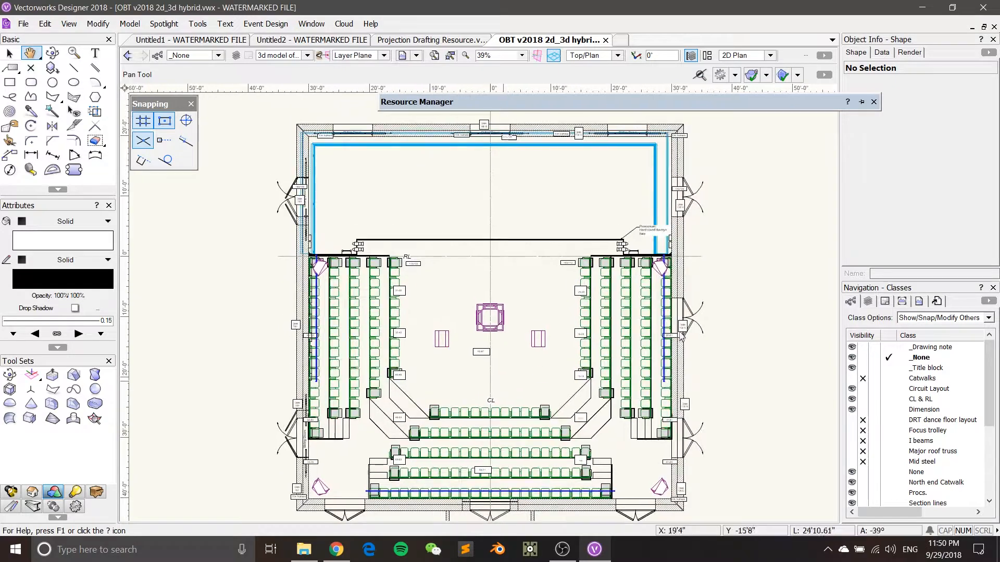
scroll(939, 403, down, 4)
scroll(939, 404, up, 4)
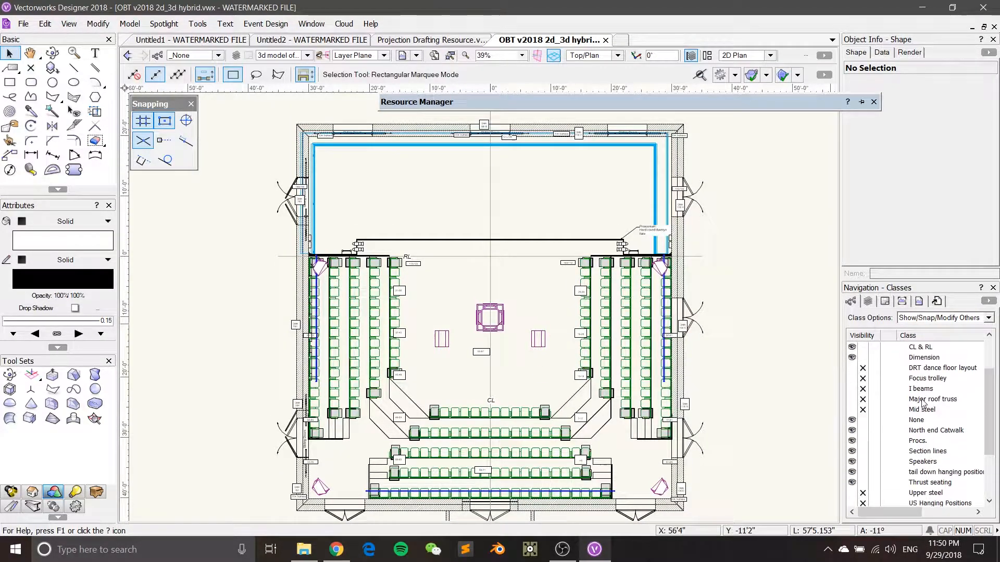
click(868, 302)
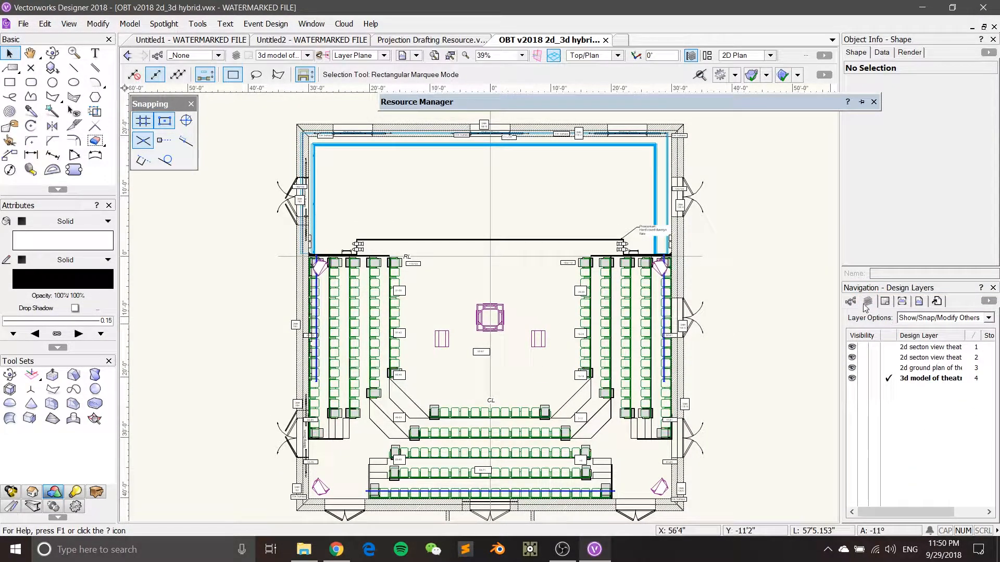
click(886, 336)
scroll(931, 451, down, 4)
scroll(930, 443, up, 4)
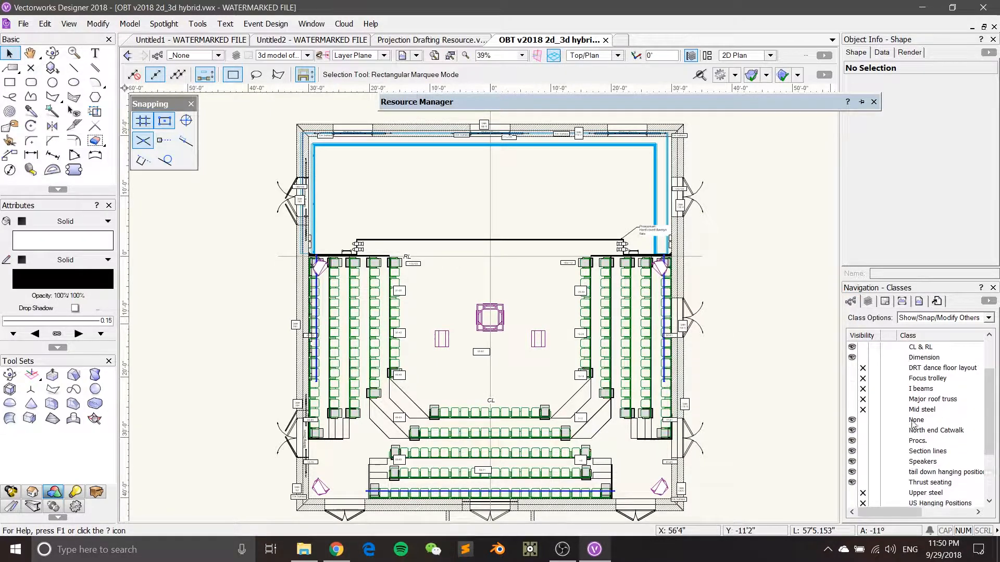
click(867, 302)
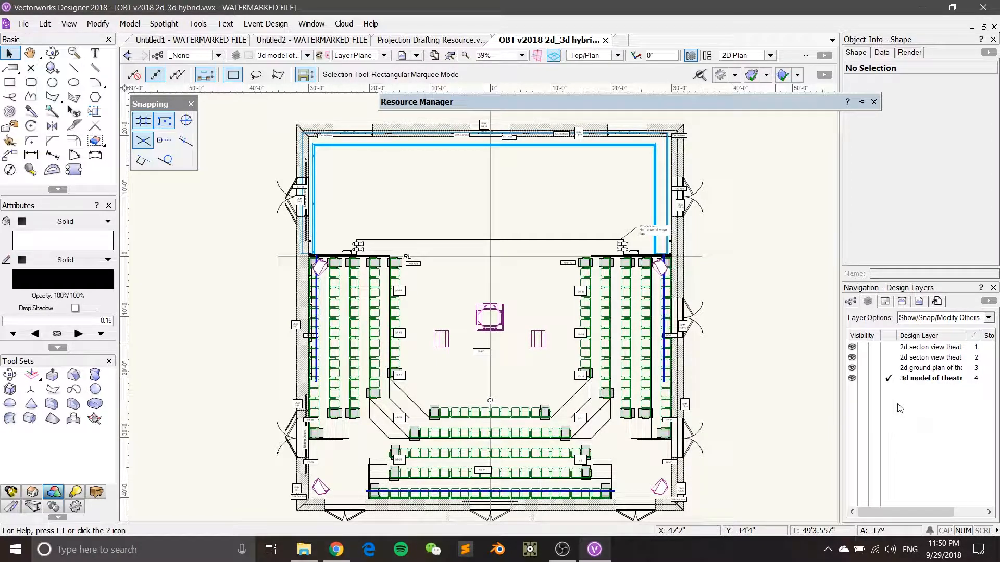
Gray out the two 2D section view layers and the 2D ground plan layer of the theatre
click(876, 348)
click(875, 347)
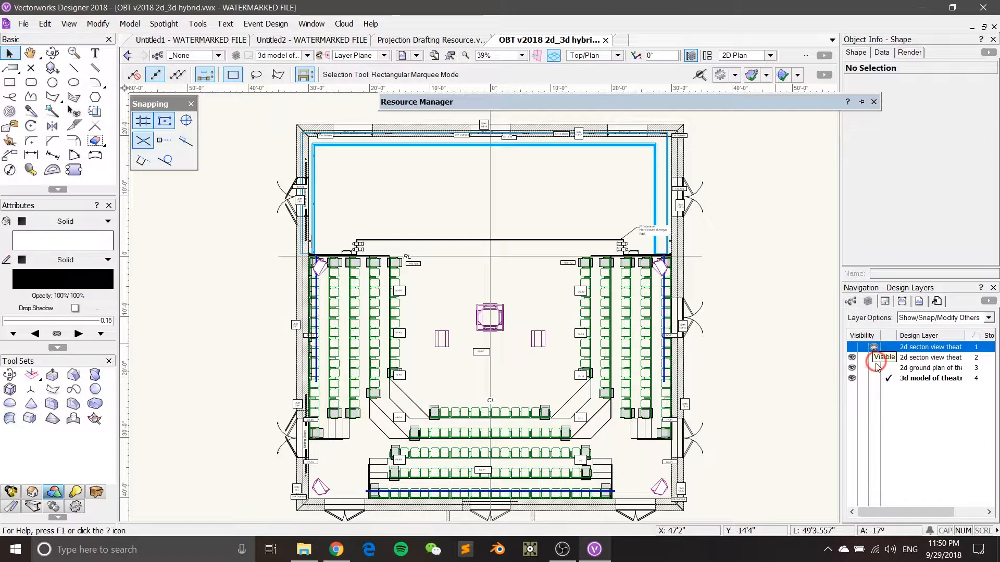
click(875, 358)
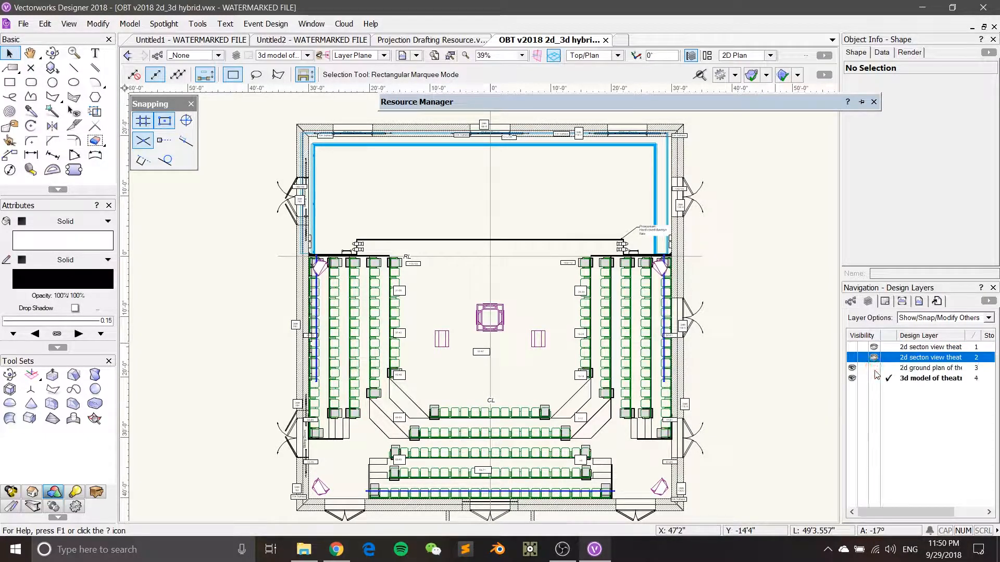
click(875, 368)
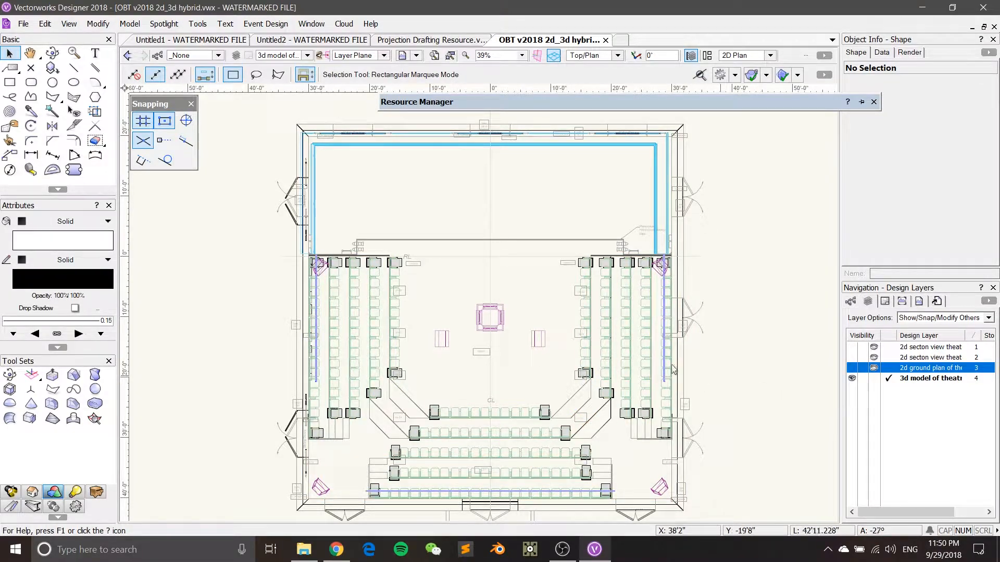
Restore full visibility for the 2D ground plan and both 2D section view layers, and return to the class list
click(852, 368)
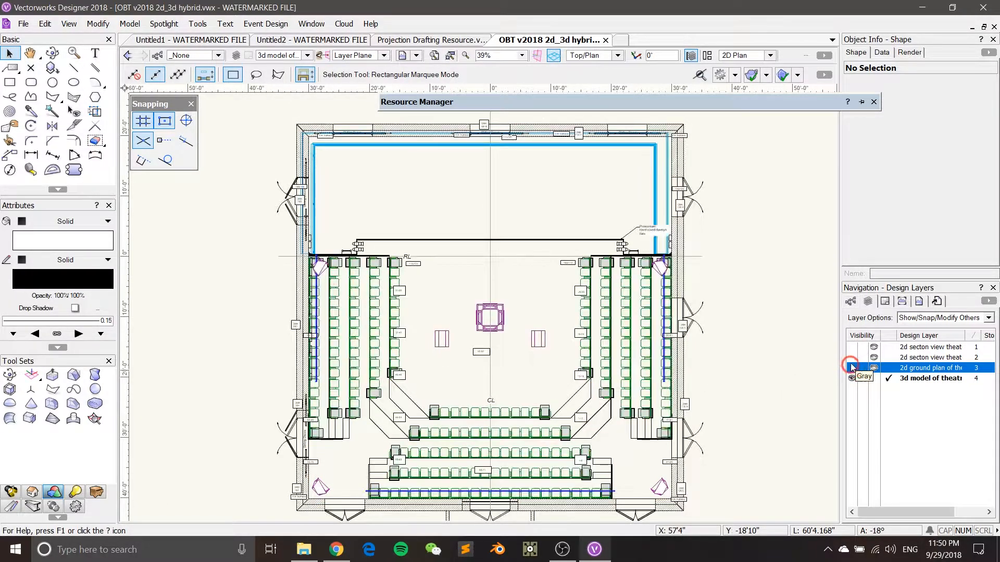
click(852, 356)
click(852, 347)
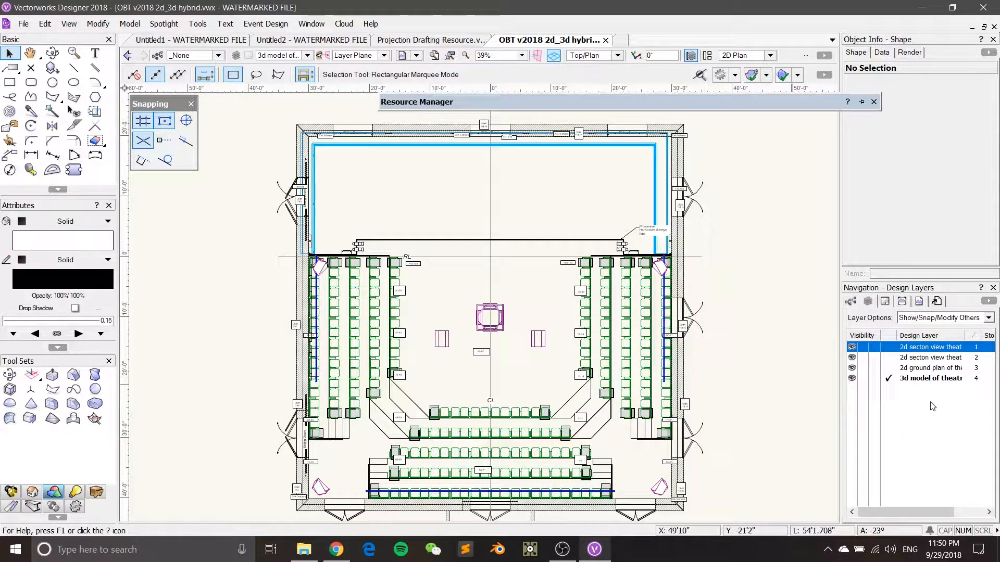
click(852, 302)
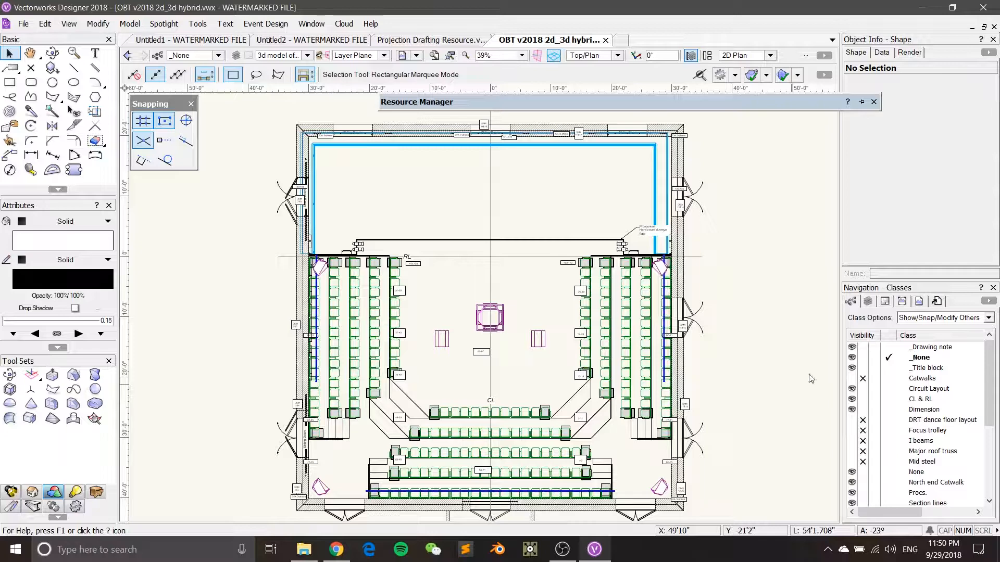
In the Untitled1 drawing, create a design layer named Projection and bring up the drawing's class list
click(221, 40)
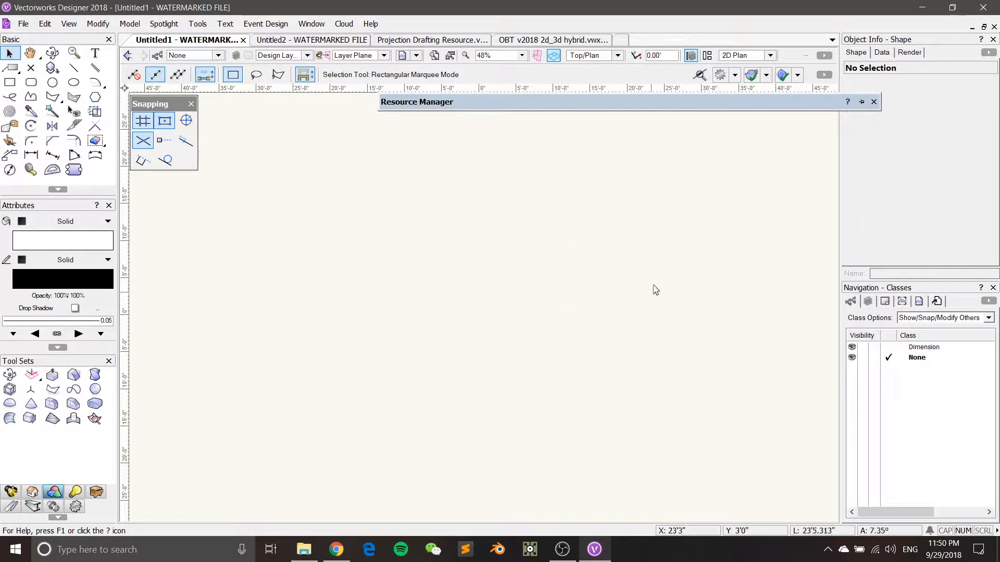
click(868, 301)
right_click(921, 377)
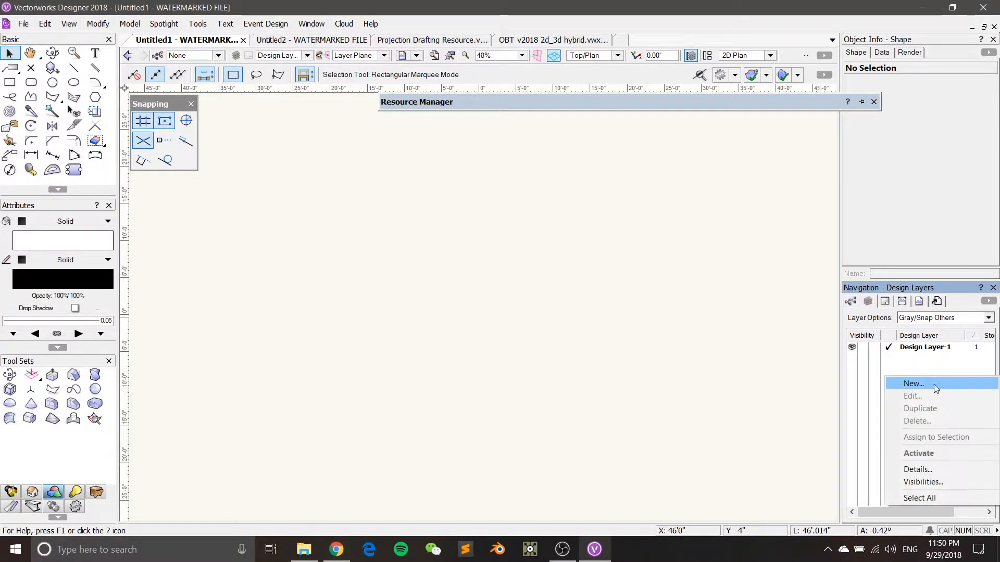
click(934, 384)
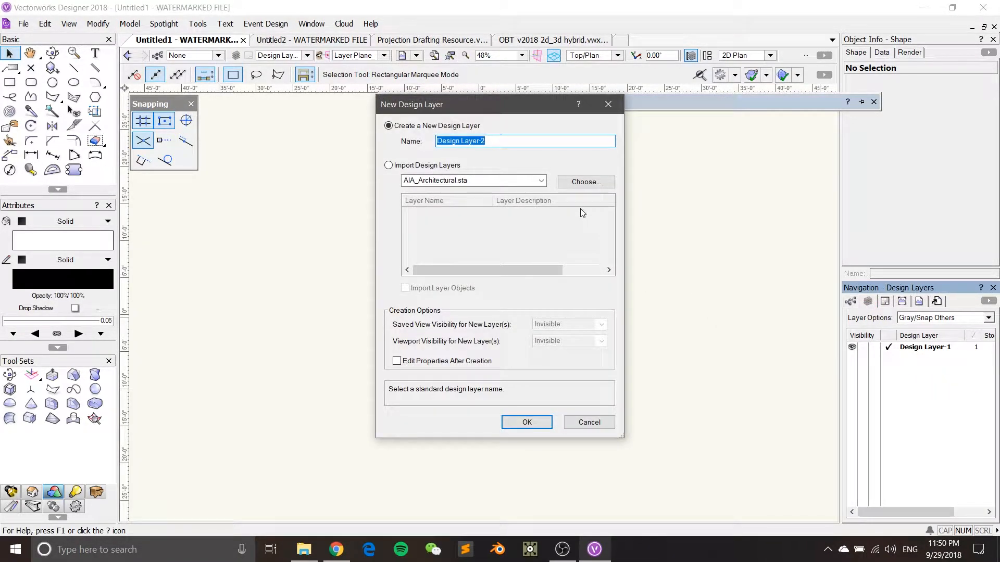
text(Projection)
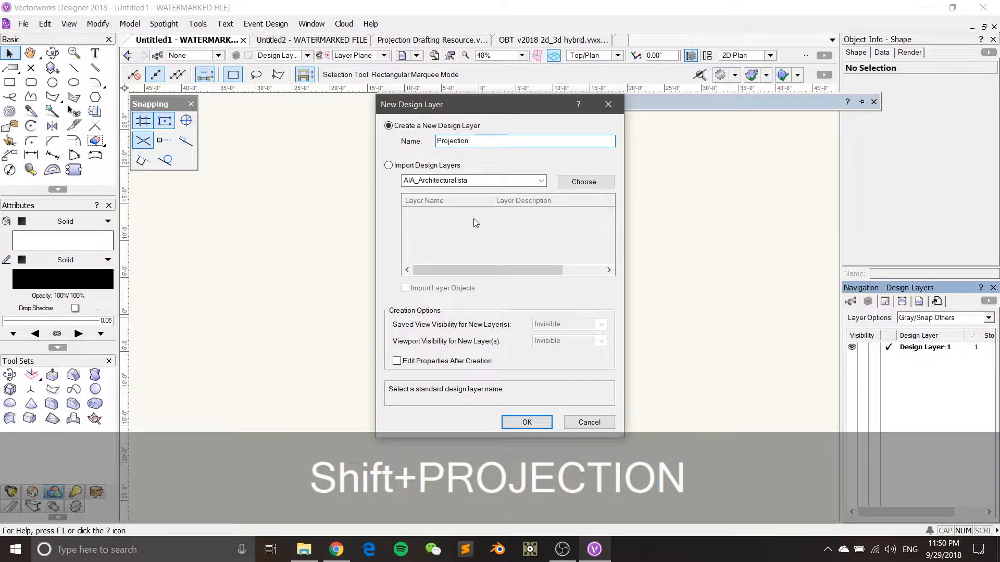
click(526, 422)
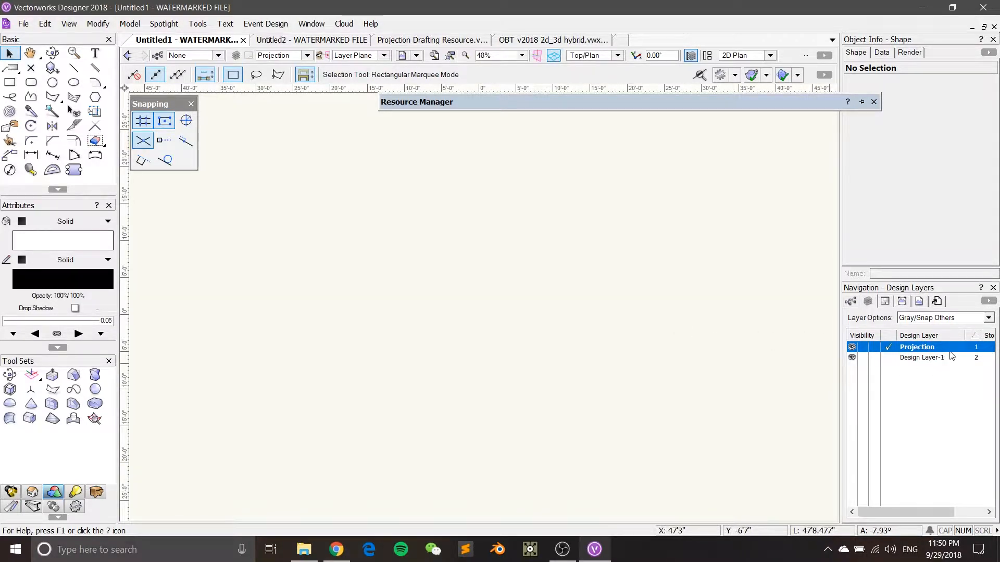
click(851, 301)
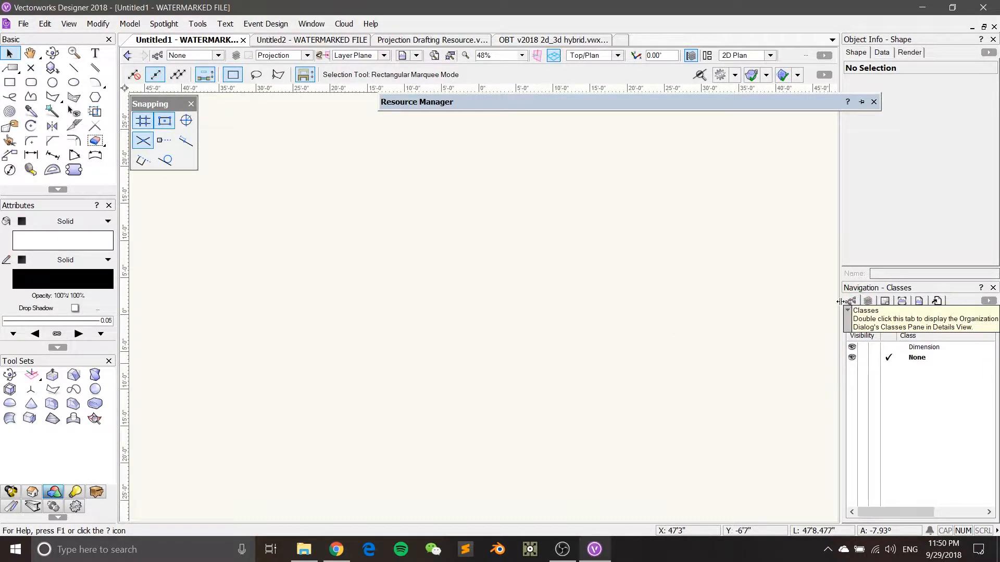
Switch to the OBT v2018 2d_3d hybrid drawing and create a design layer named Projection
click(560, 41)
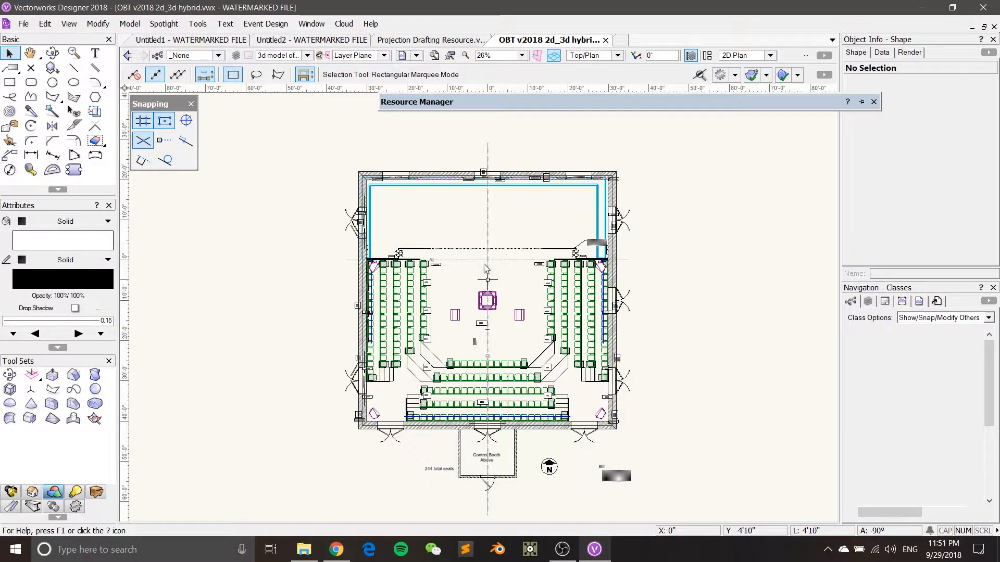
middle_drag(280, 274, 455, 268)
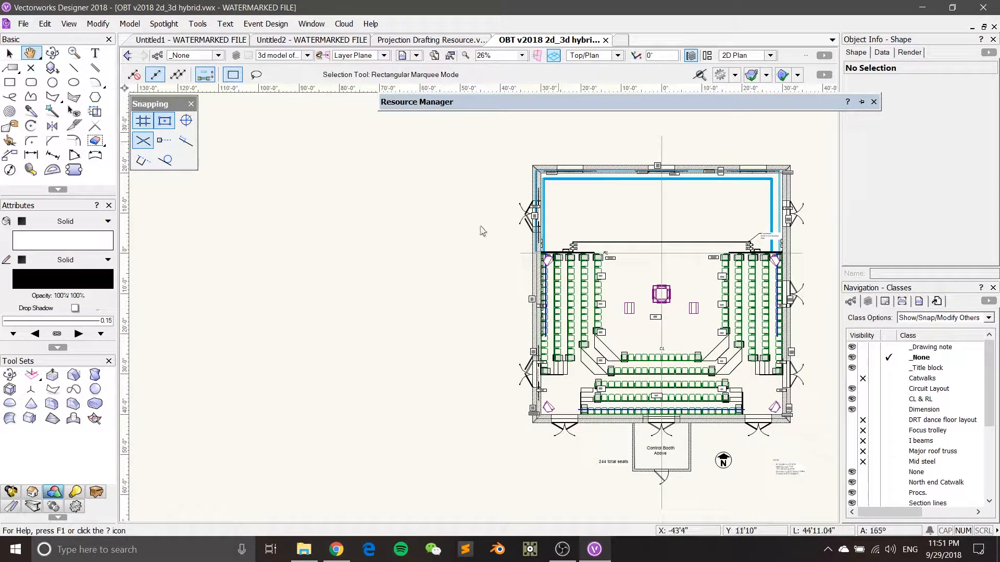
scroll(546, 248, up, 3)
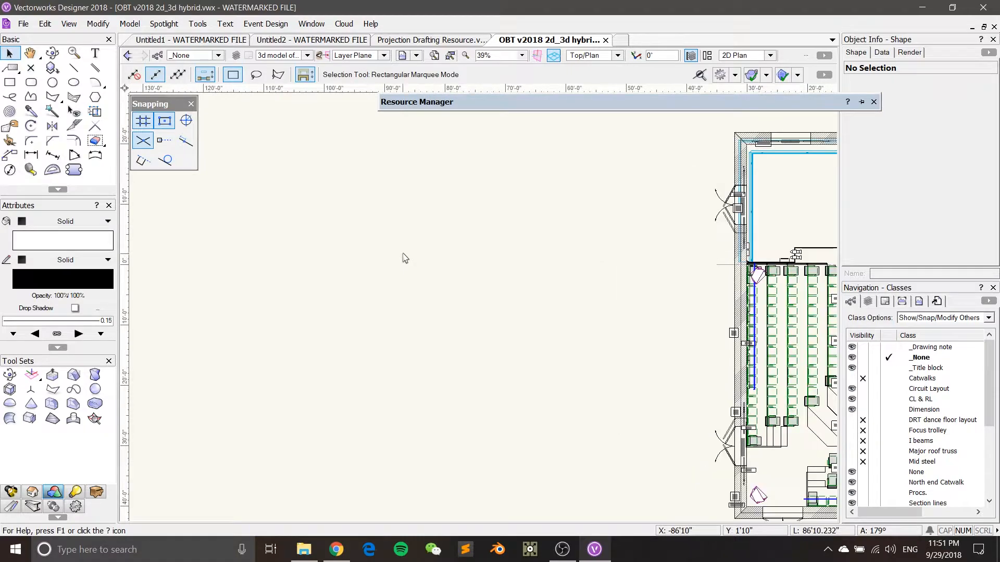
middle_drag(479, 271, 532, 251)
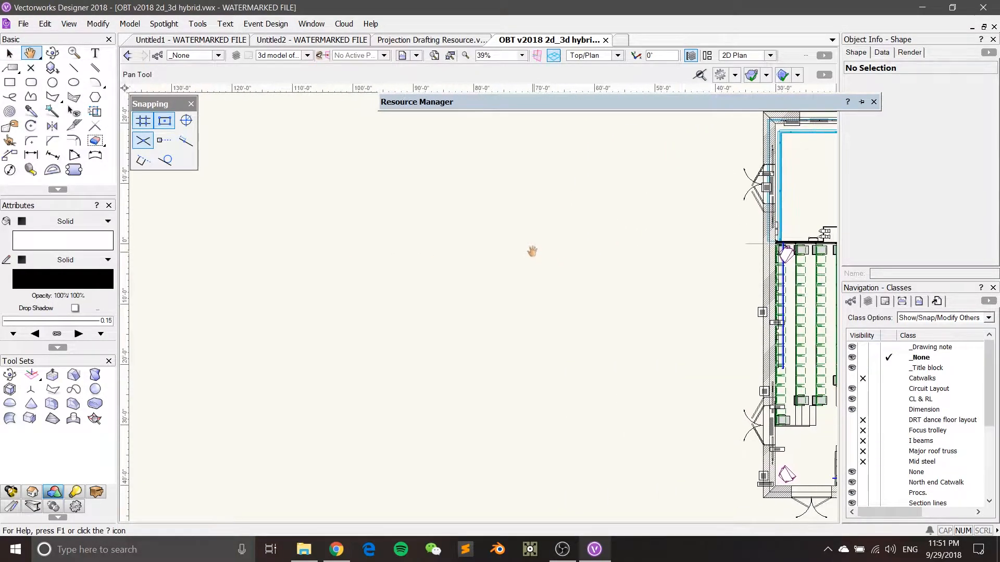
click(871, 303)
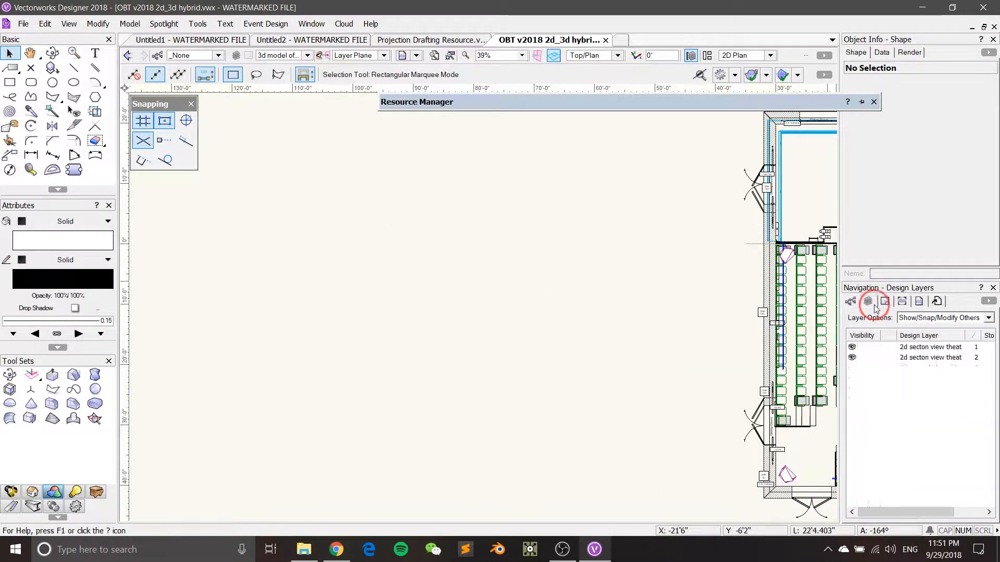
right_click(916, 409)
click(927, 288)
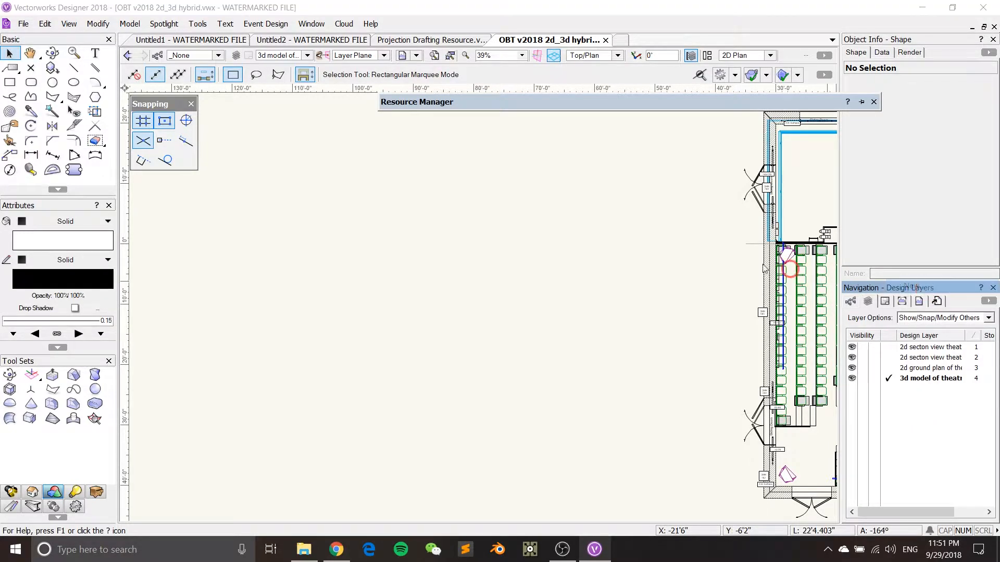
text(Projection)
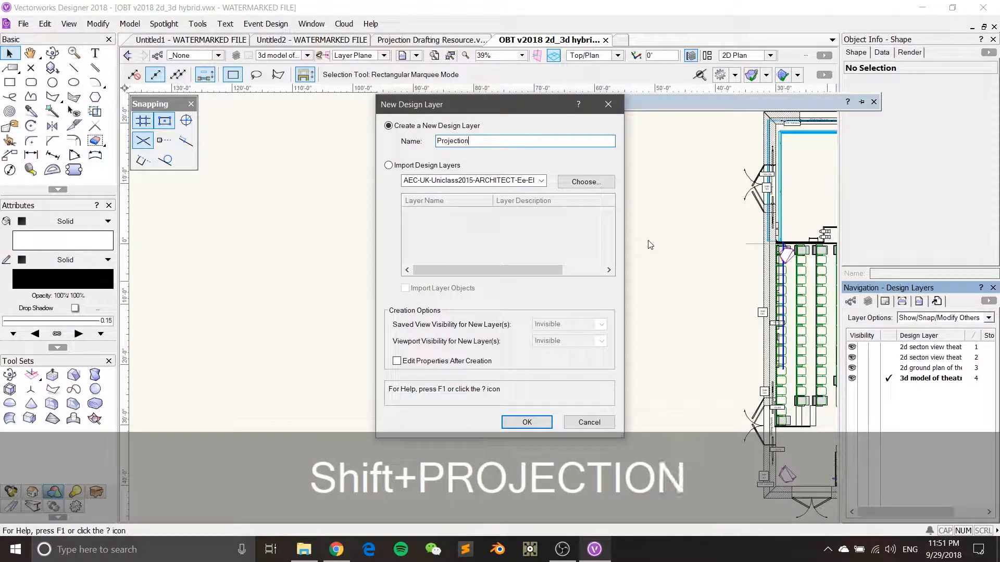
click(535, 417)
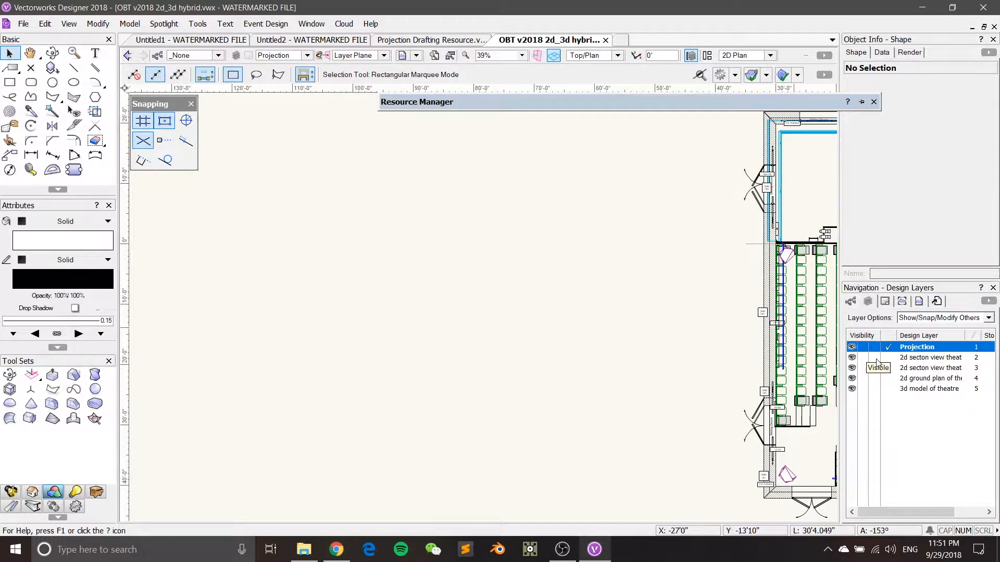
Start a new class in the theatre drawing and enter the group prefix Projection- in its name
click(851, 301)
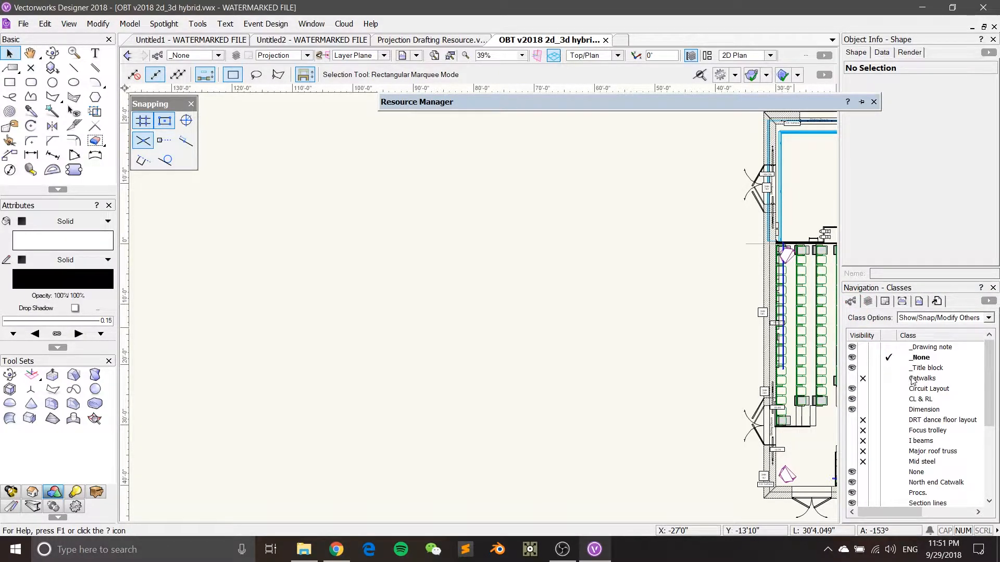
scroll(912, 380, down, 4)
right_click(939, 501)
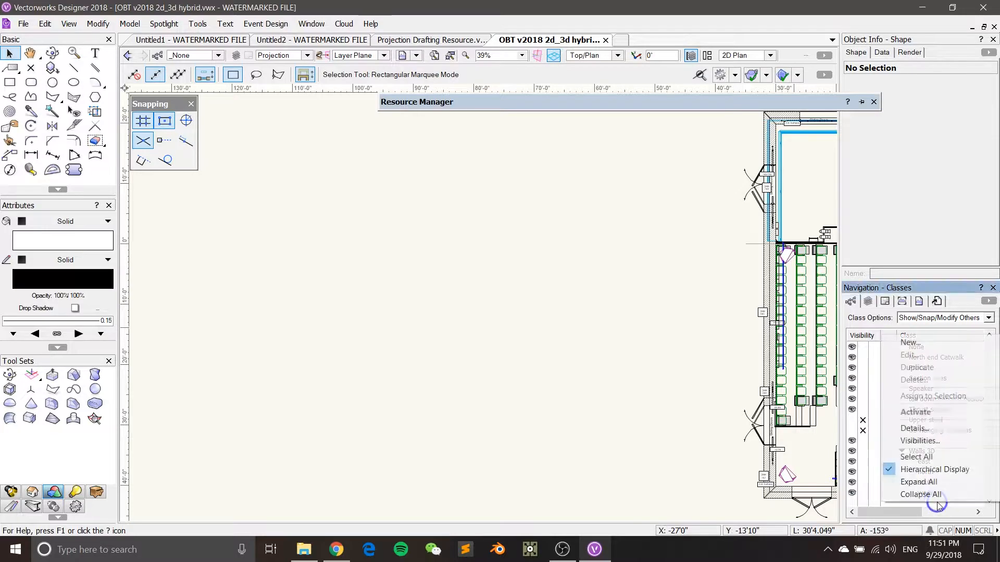
click(927, 347)
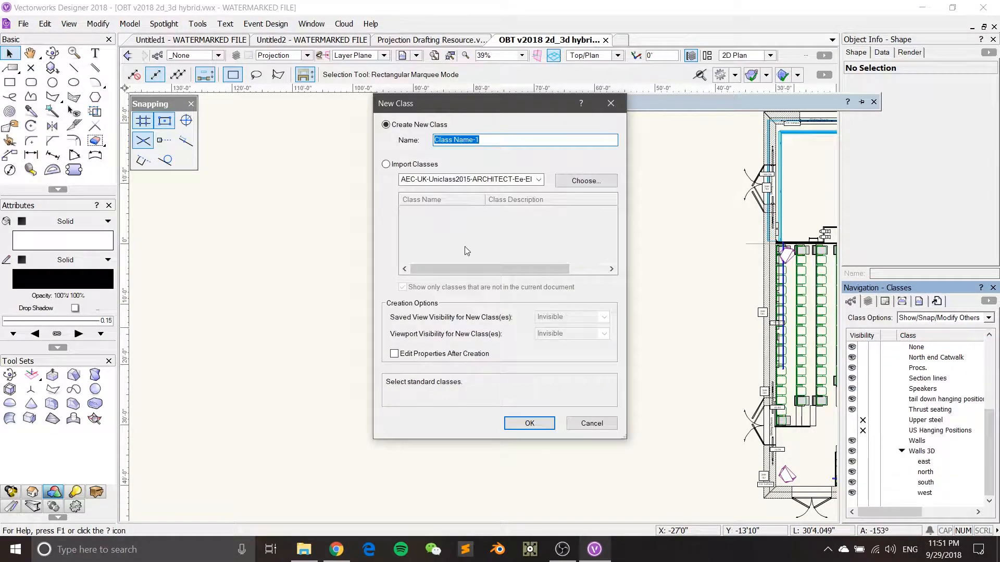
text(Projection)
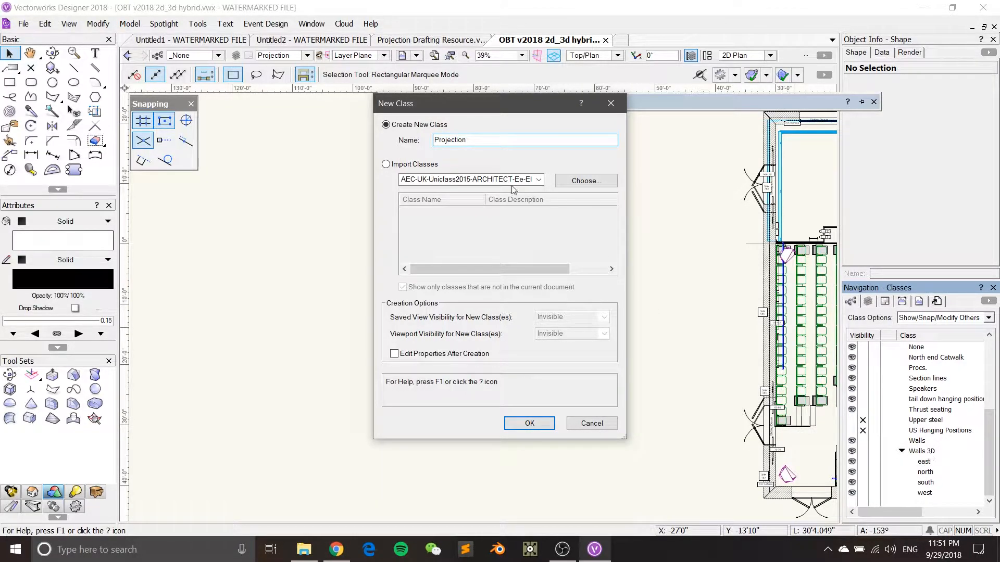
mouse_move(475, 140)
mouse_down()
mouse_move(420, 141)
mouse_move(486, 142)
mouse_up()
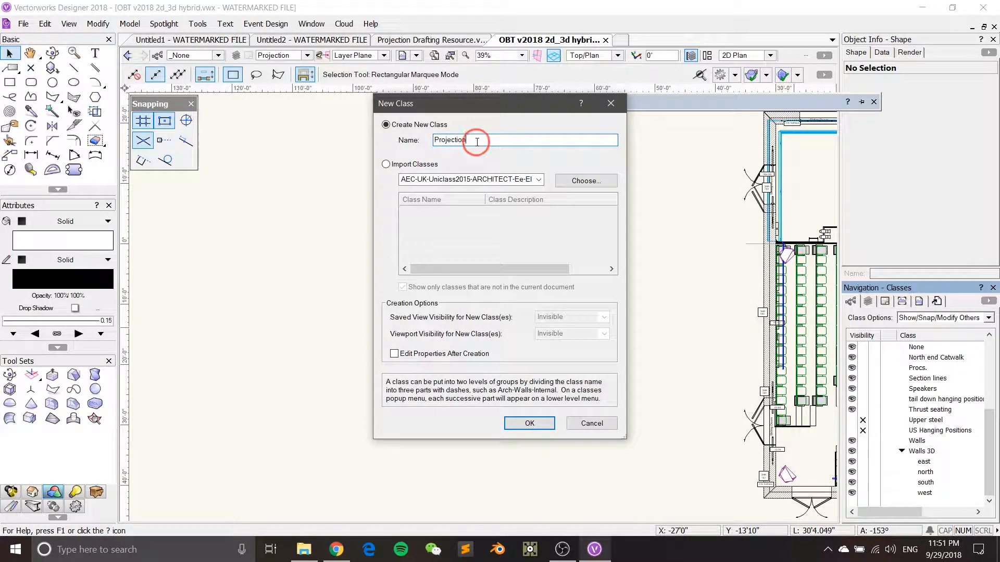
text(-)
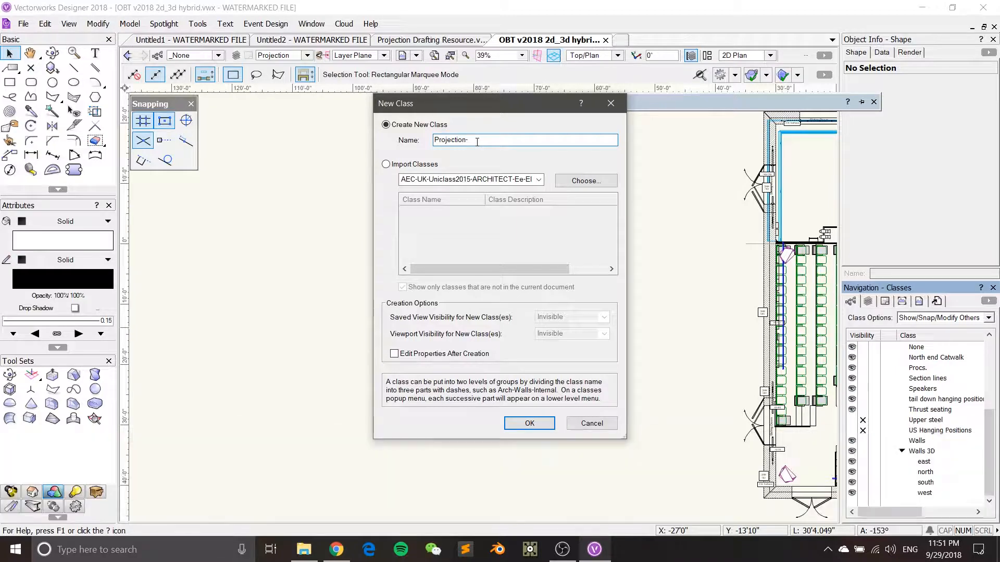
key(shift)
click(485, 142)
click(518, 140)
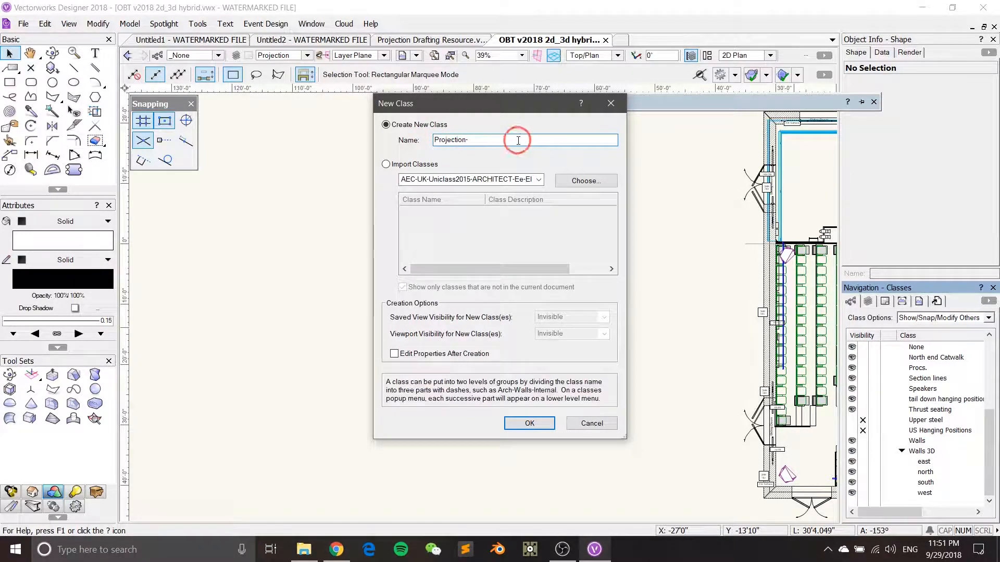
Complete the new class name as Projection-3D Frustum and create the class
key(shift+3)
text(D)
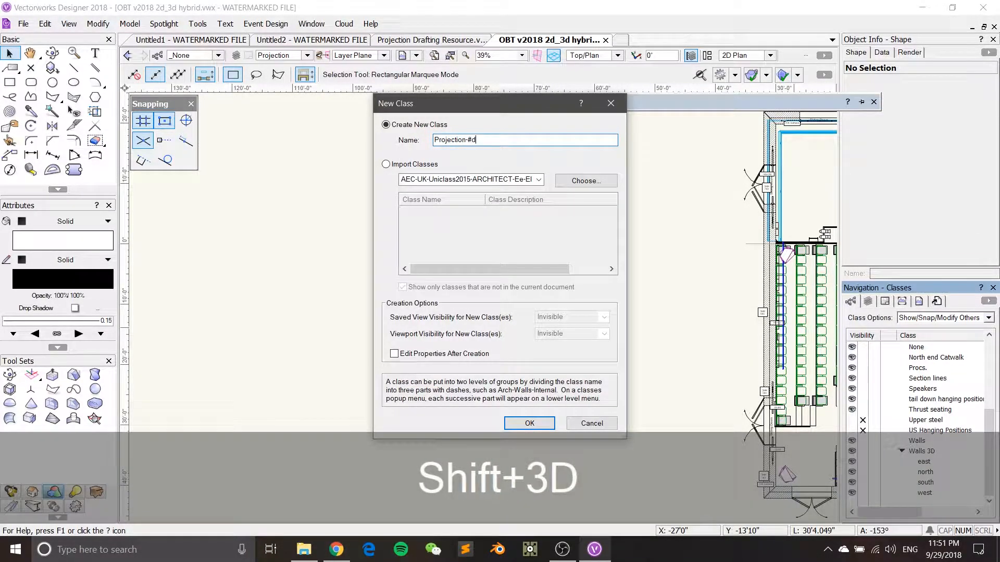
key(BackSpace)
text(3D)
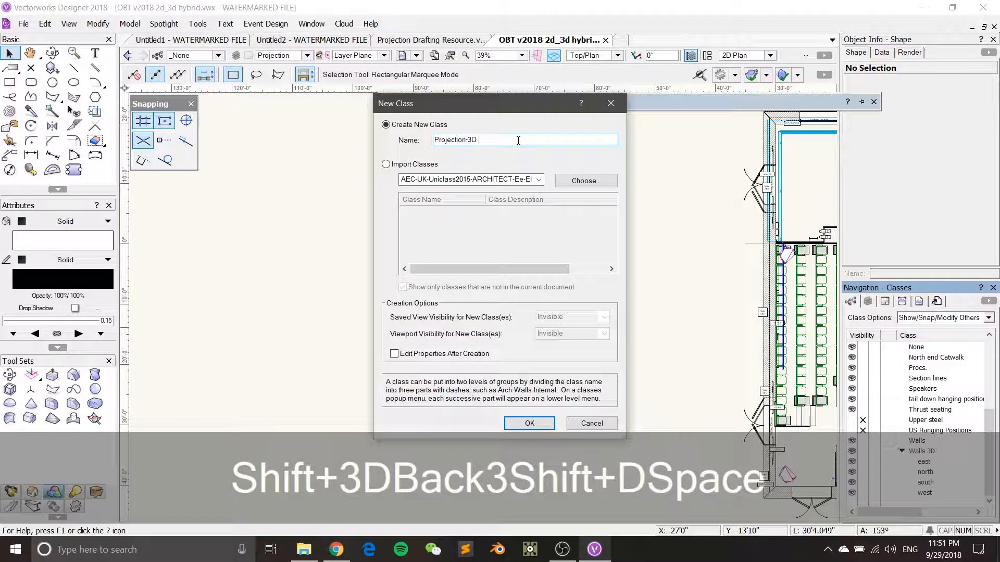
text( R)
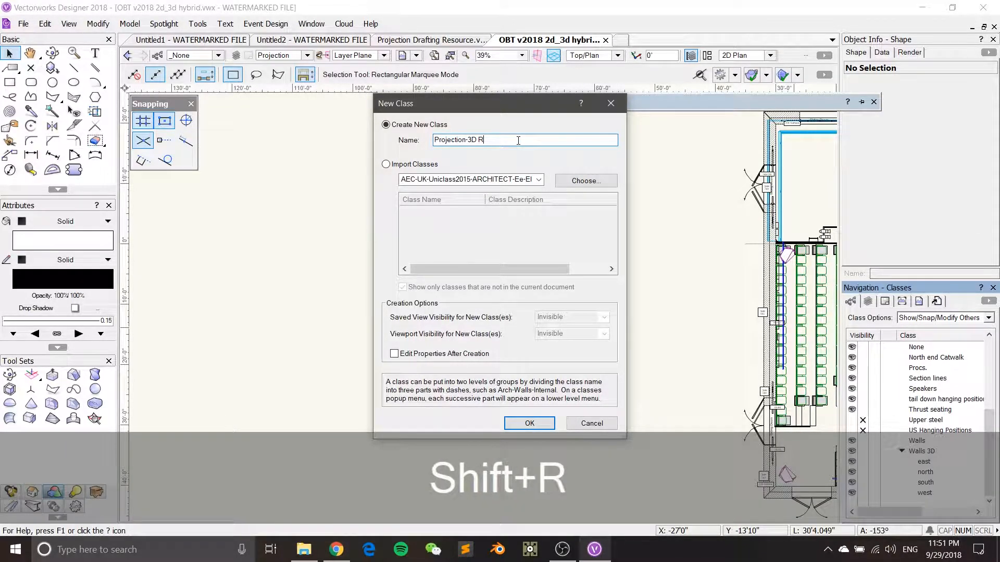
key(BackSpace)
text(Frustum)
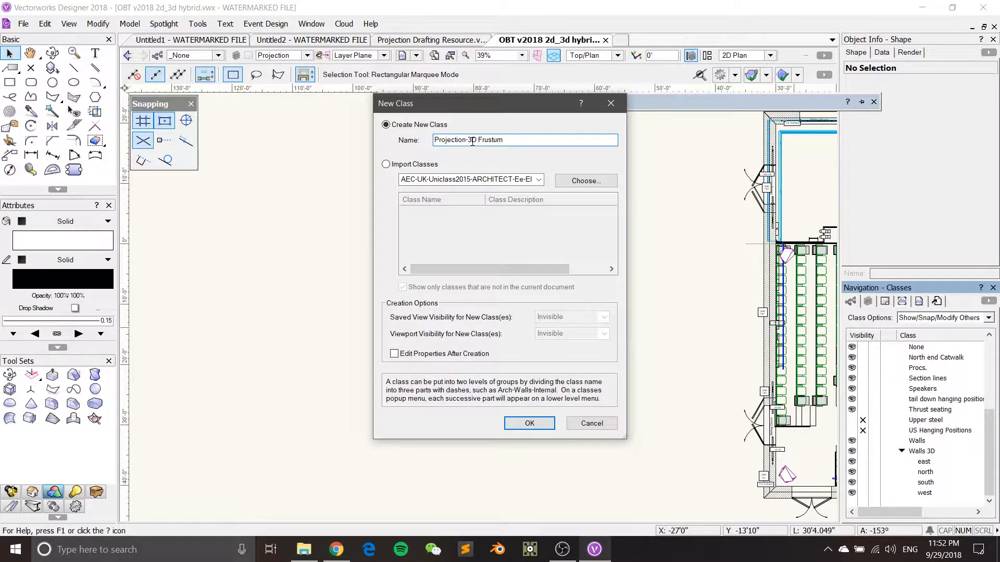
drag(504, 140, 502, 139)
click(509, 140)
click(532, 423)
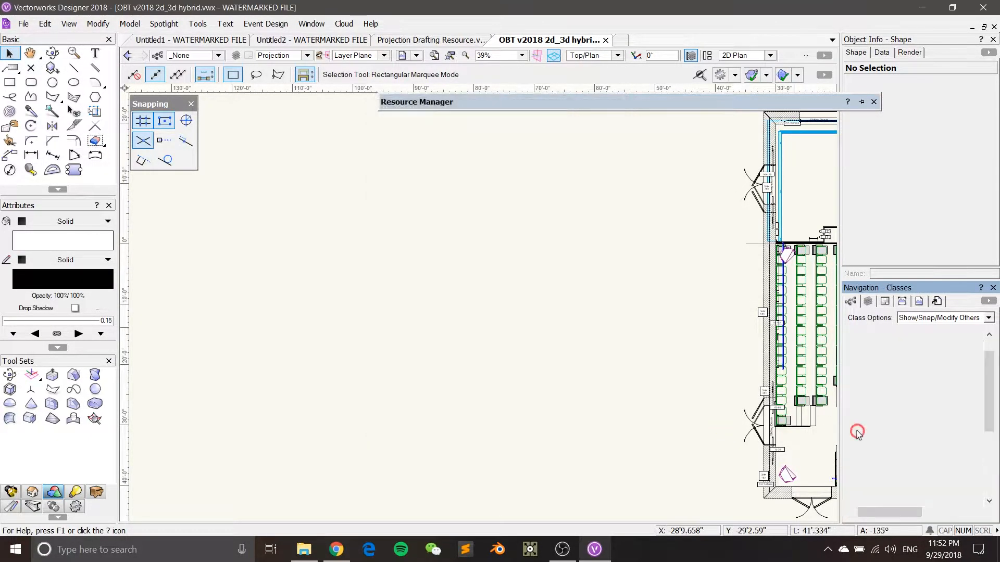
Make the 3D Frustum class under Projection the active class
scroll(908, 434, down, 2)
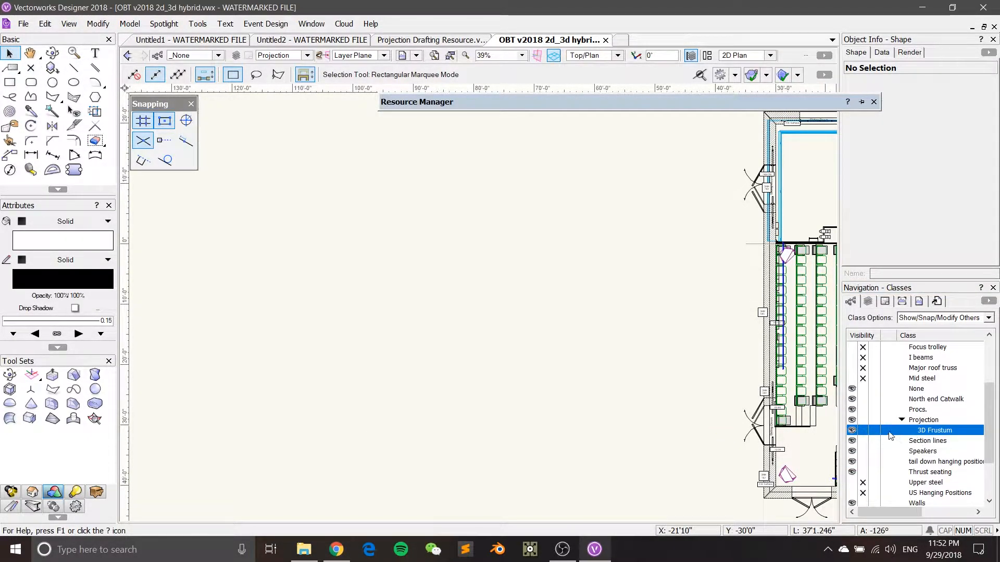
scroll(902, 377, up, 3)
scroll(897, 366, down, 3)
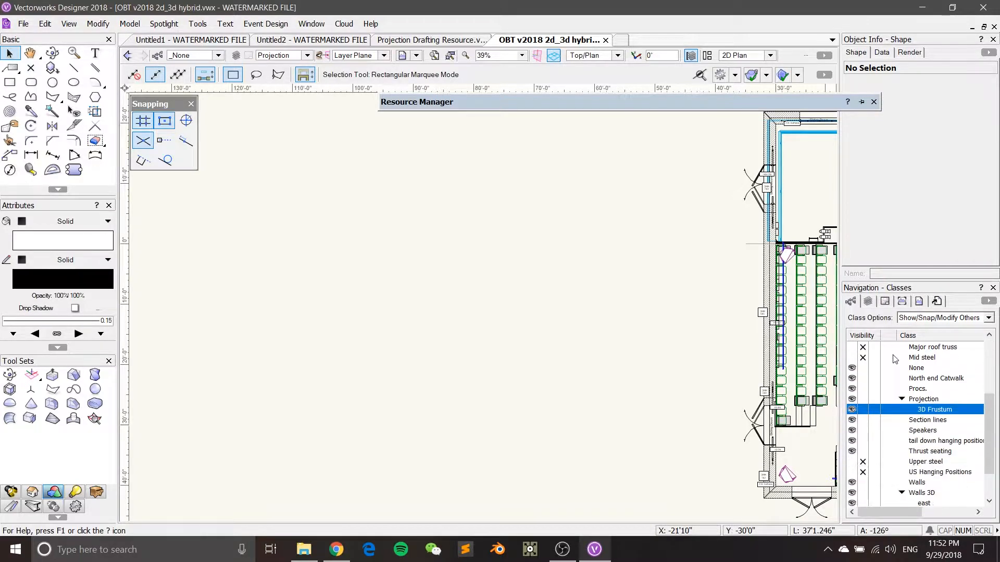
click(887, 411)
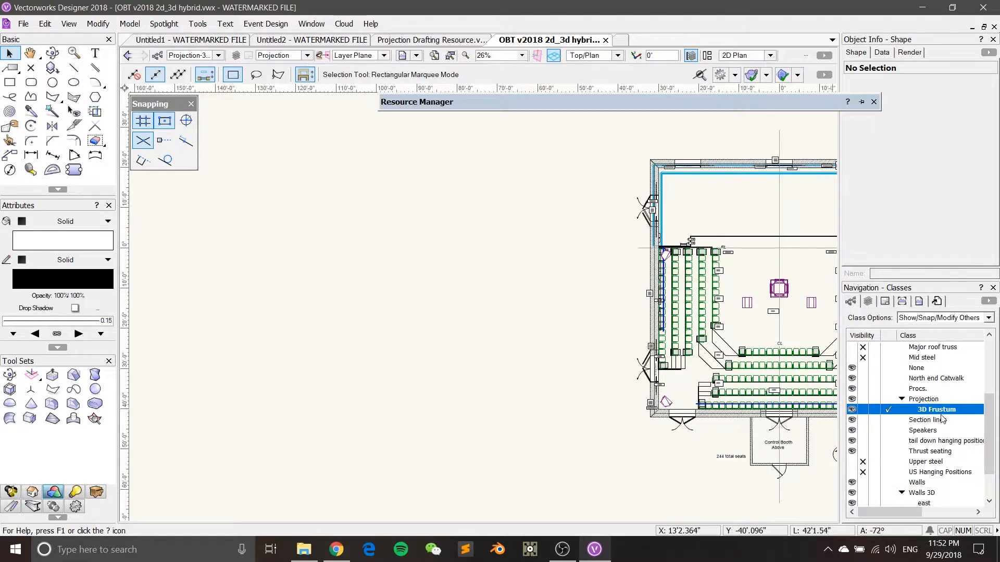
Place the text "Lens Ratio" in the empty area beside the theatre plan and set its size to 48 pt
scroll(617, 334, up, 1)
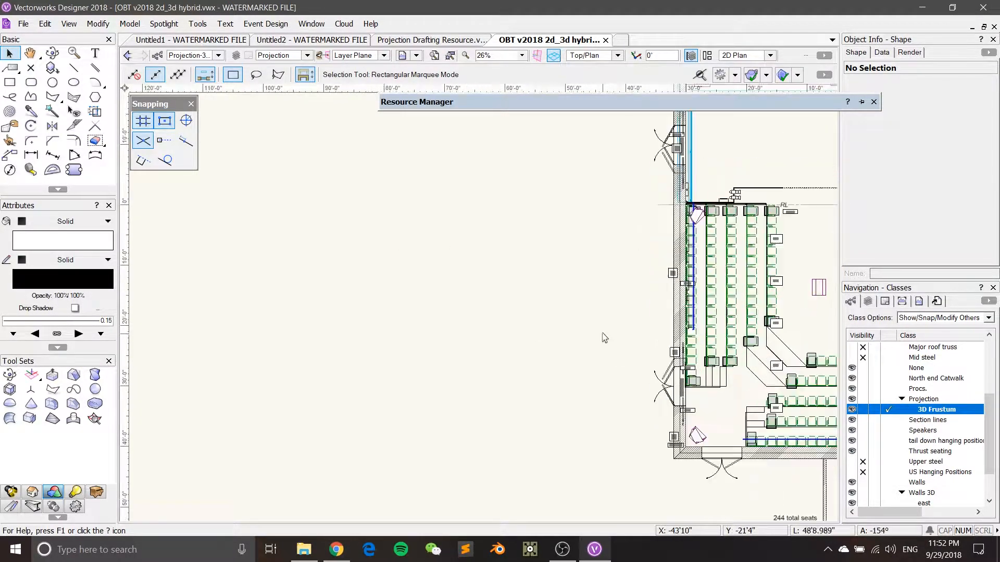
middle_drag(530, 247, 605, 290)
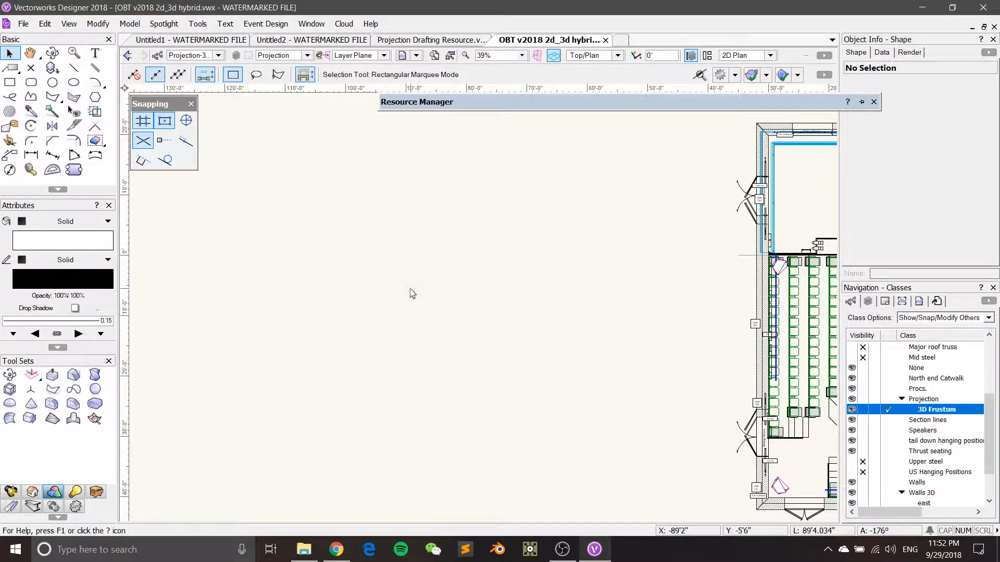
middle_drag(415, 290, 468, 292)
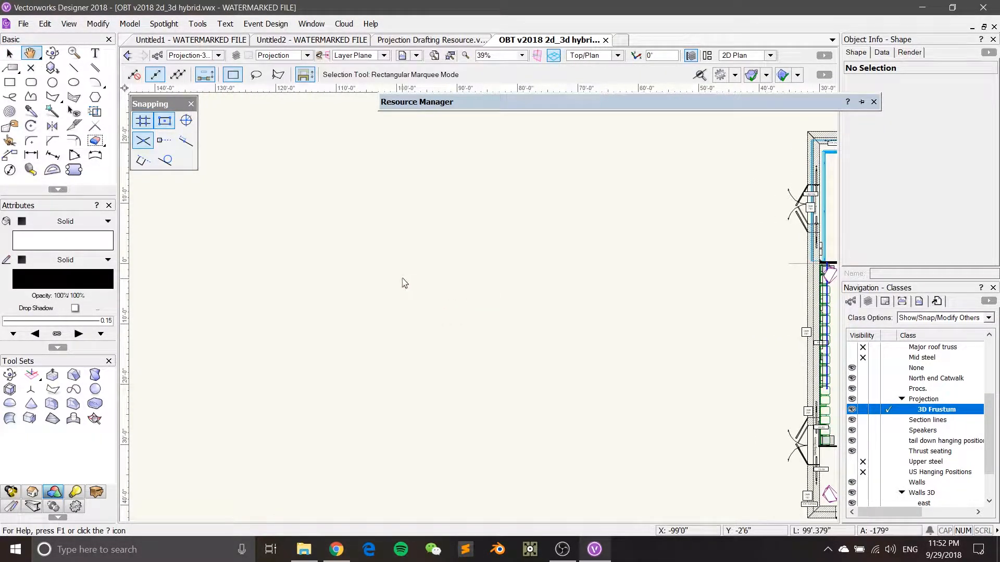
scroll(401, 285, up, 2)
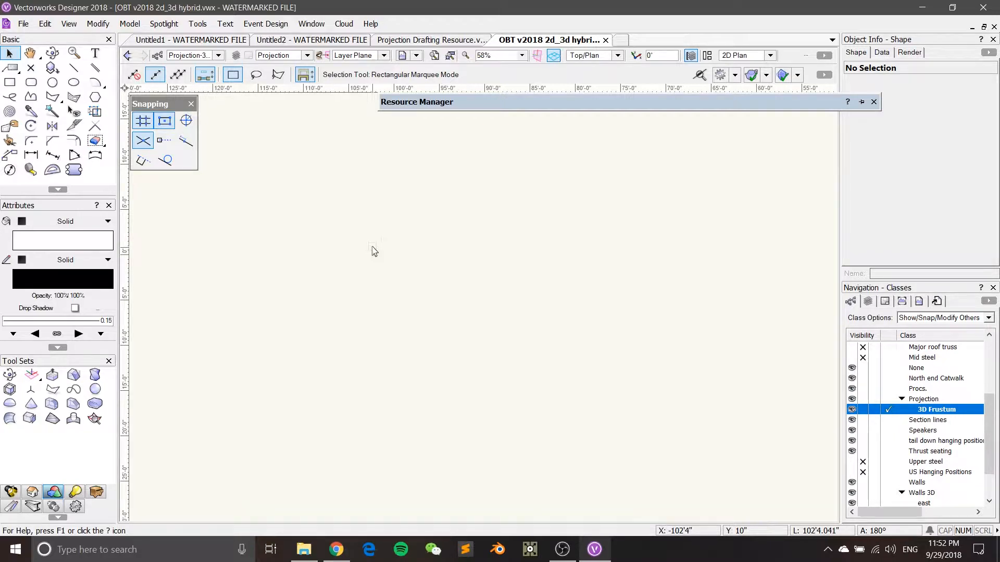
click(95, 53)
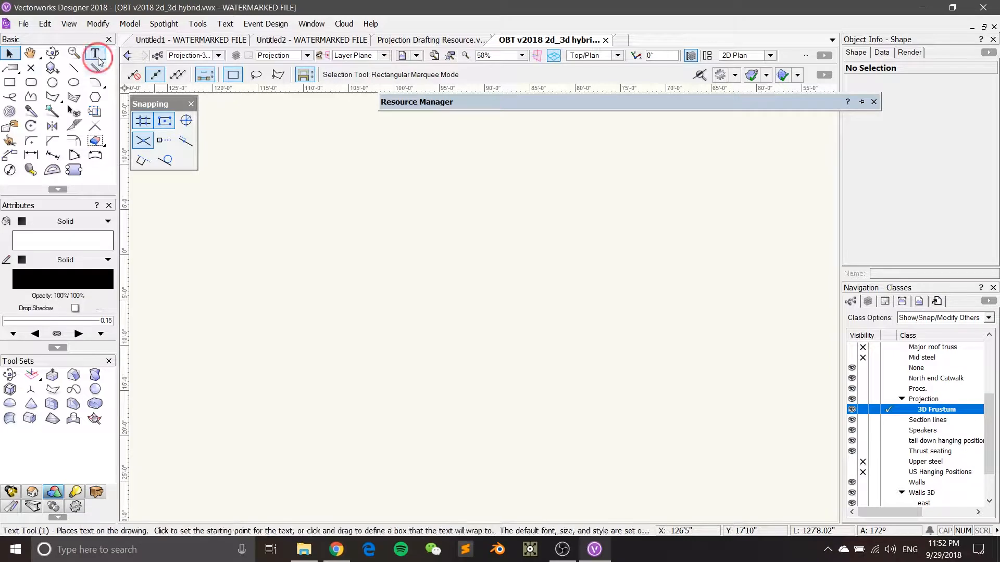
click(523, 301)
text(Lens T)
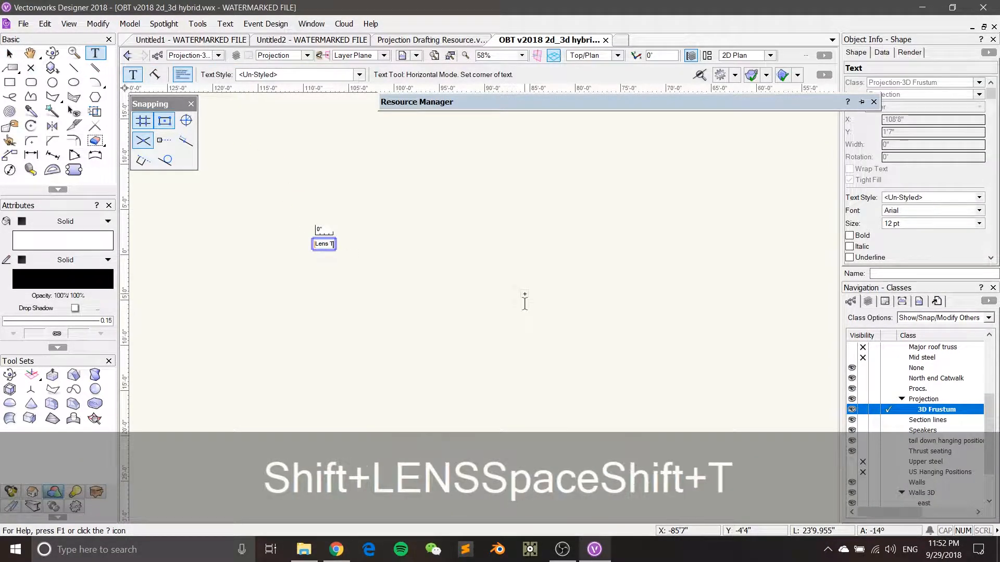
key(BackSpace)
text(Ratio)
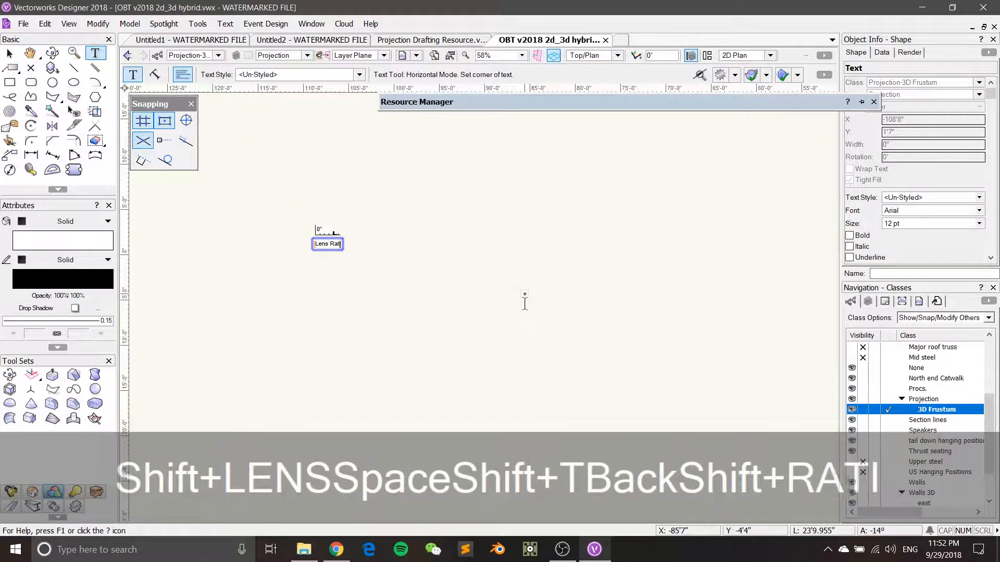
key(ctrl+a)
click(929, 223)
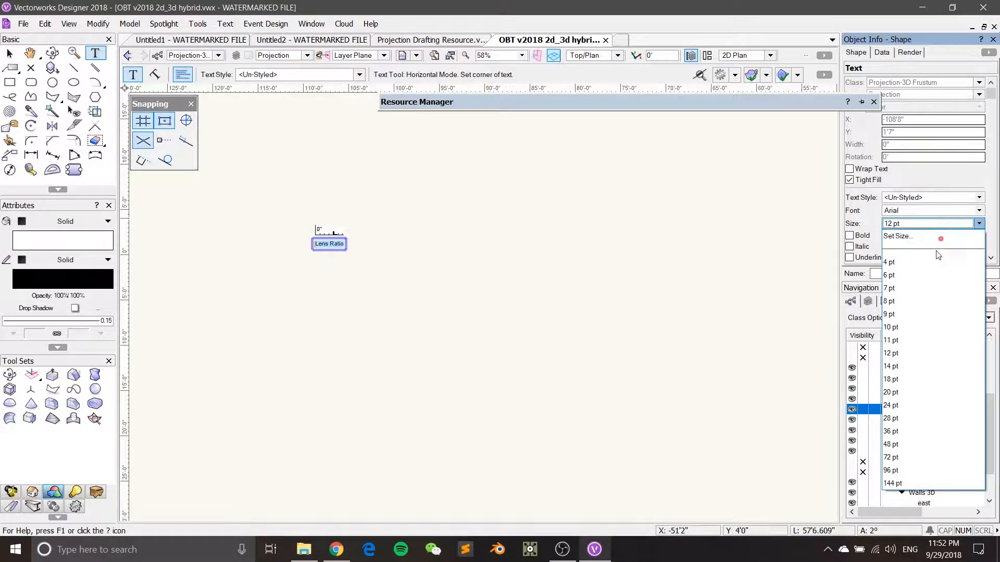
click(935, 442)
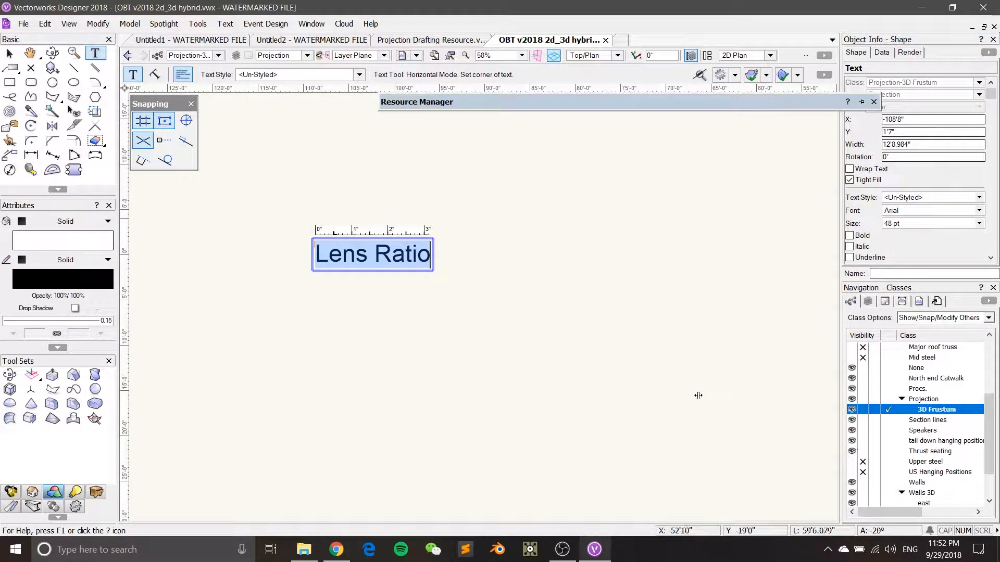
Add a second line reading "Aspect Ratio" to the text block and end both labels with a colon
click(431, 253)
key(Return)
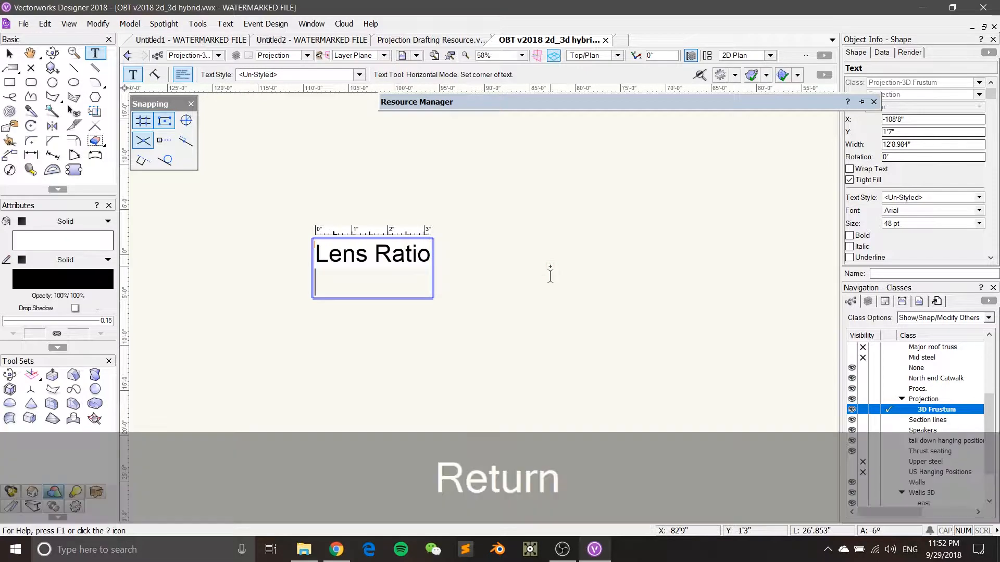
text(Aspection)
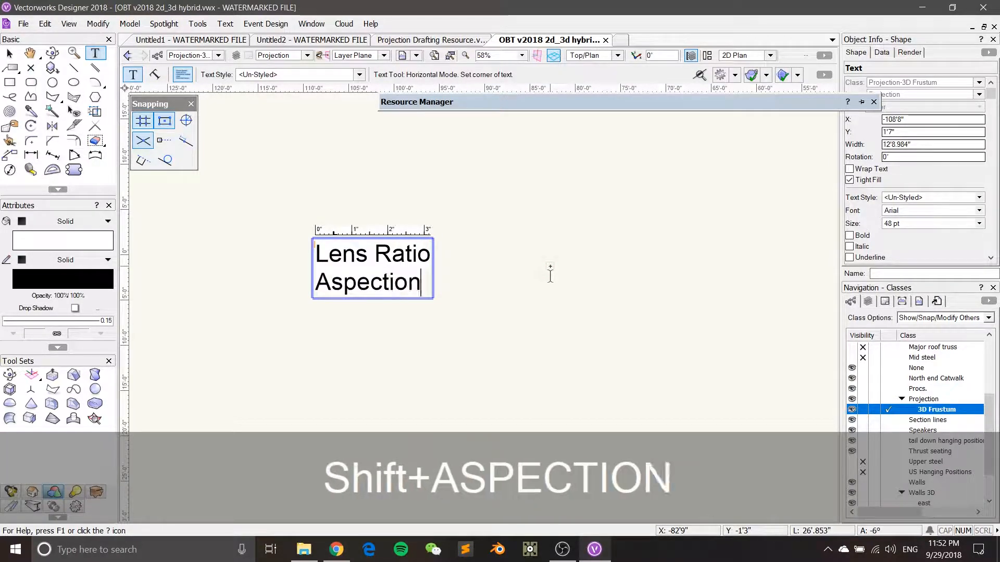
key(BackSpace)
key(BackSpace)
key(BackSpace)
text(Ratio)
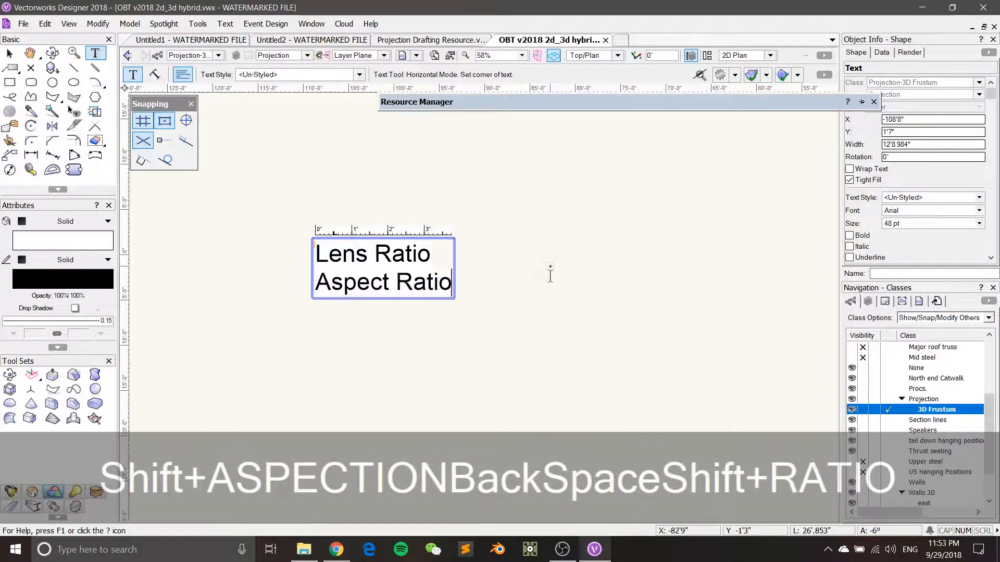
text(:)
key(Up)
text(:)
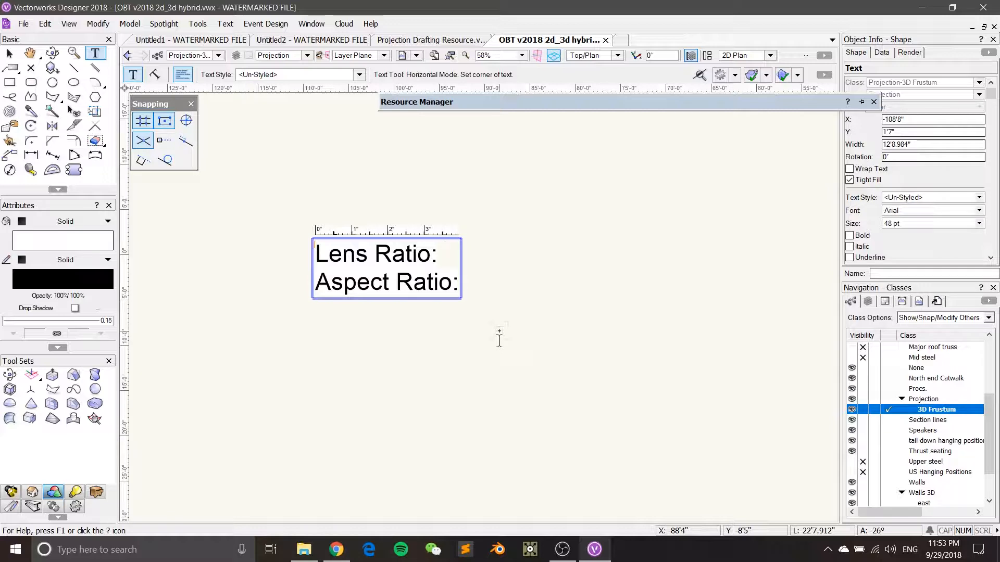
Fill in the Lens Ratio line with "0.8 Fixed Lens"
text(0.)
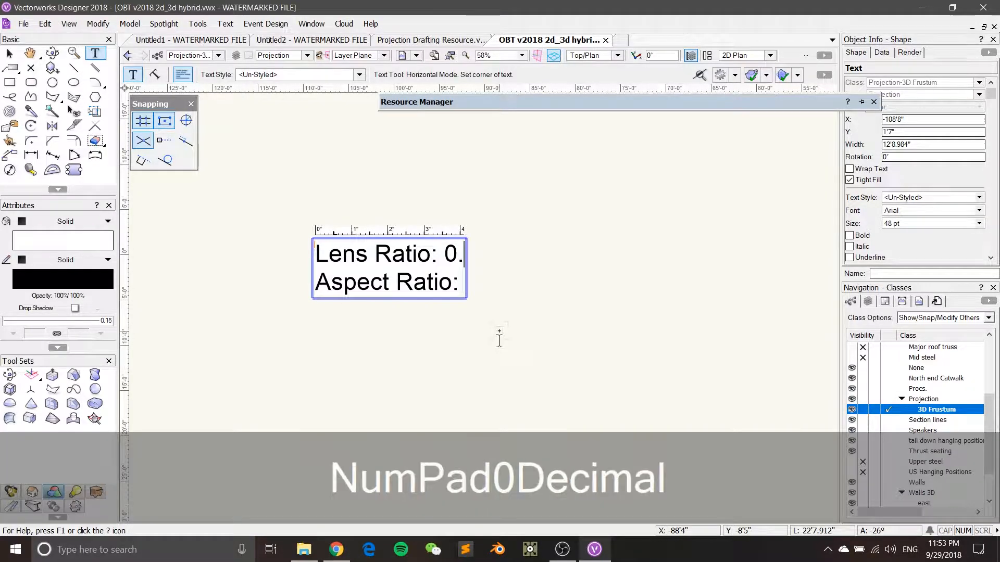
text(8 Fixe)
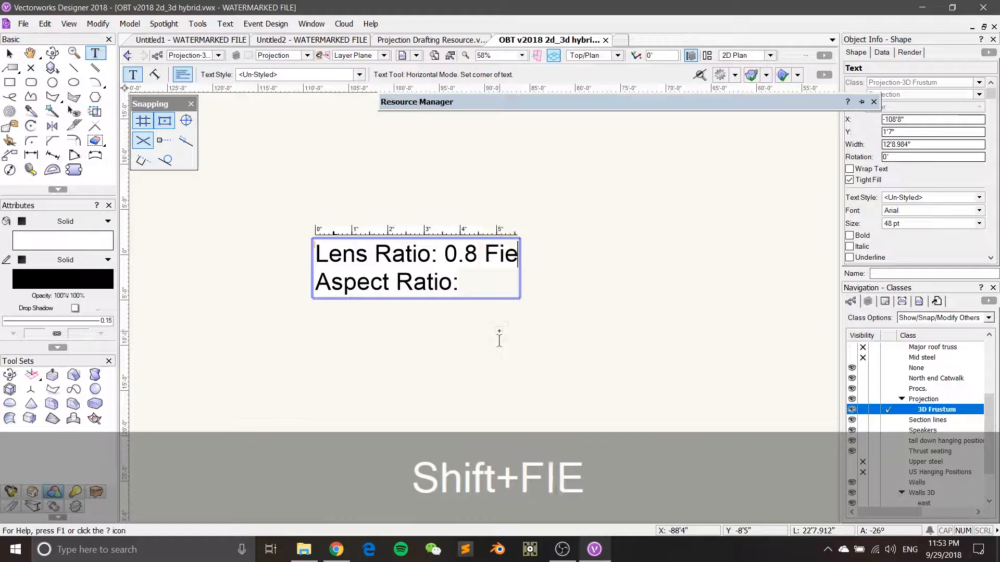
key(BackSpace)
text(xed )
text(L)
key(BackSpace)
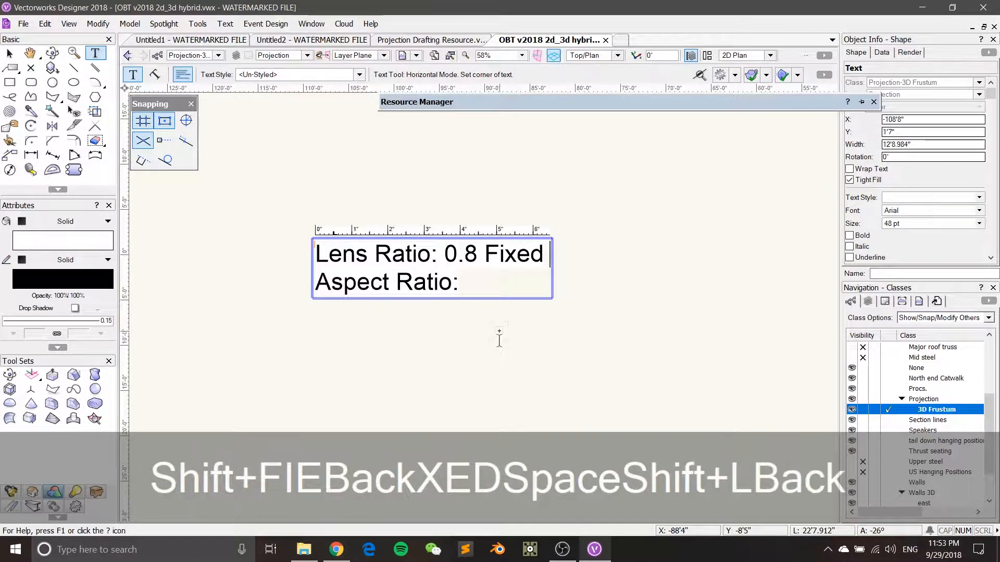
text(Lens)
Fill in the Aspect Ratio line with 16:10
key(Down)
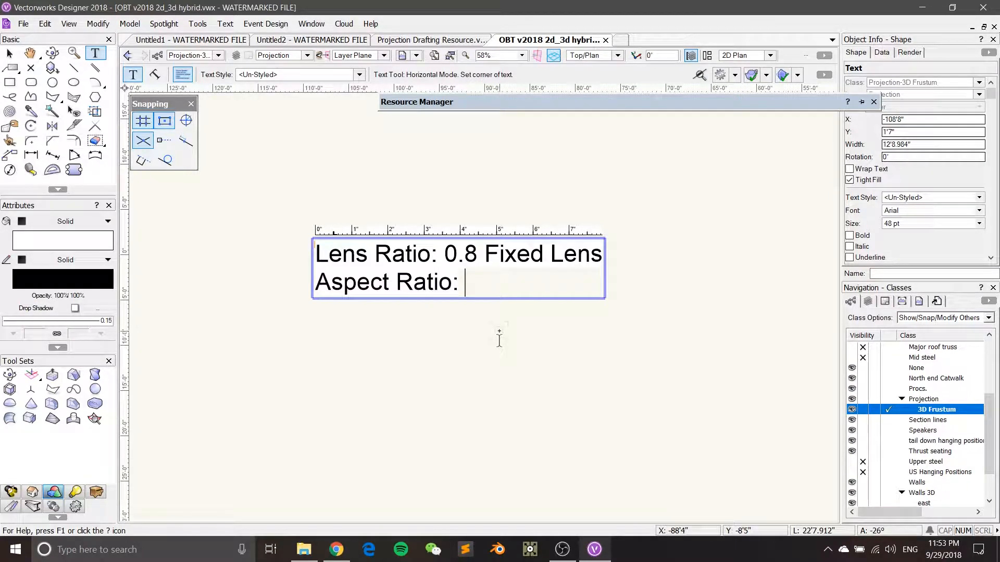
text(16:)
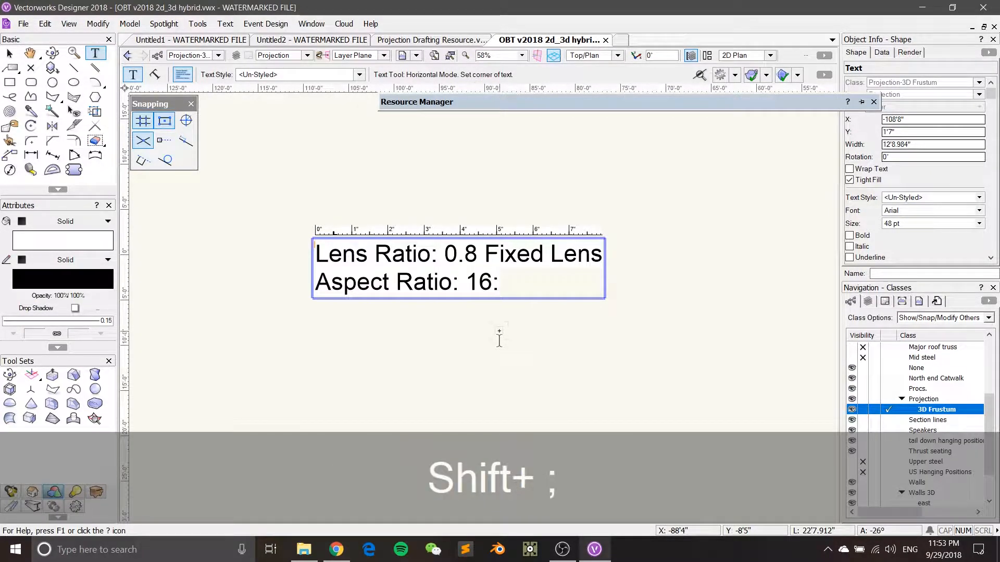
text(10)
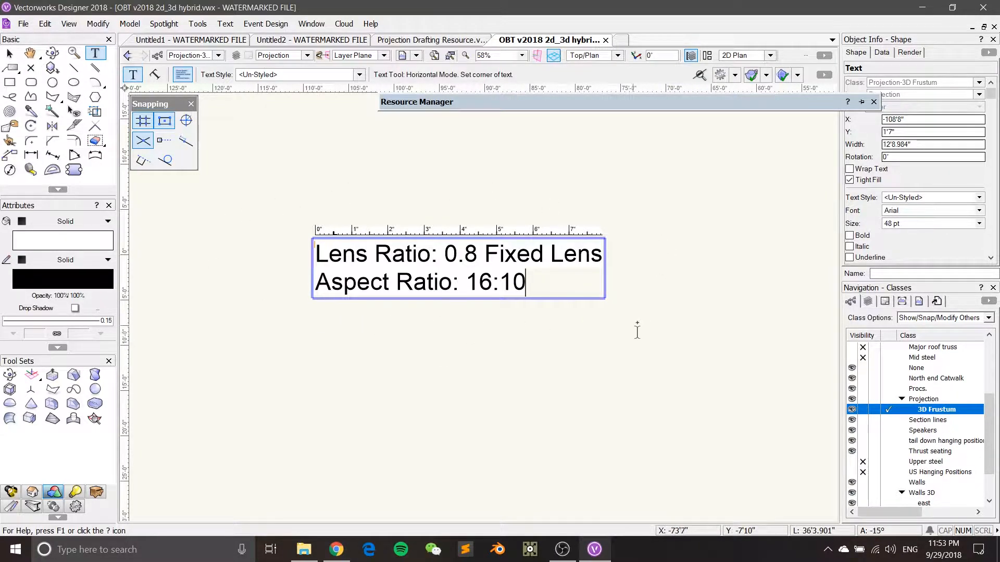
mouse_move(636, 330)
middle_down()
mouse_move(561, 315)
mouse_move(520, 328)
middle_up()
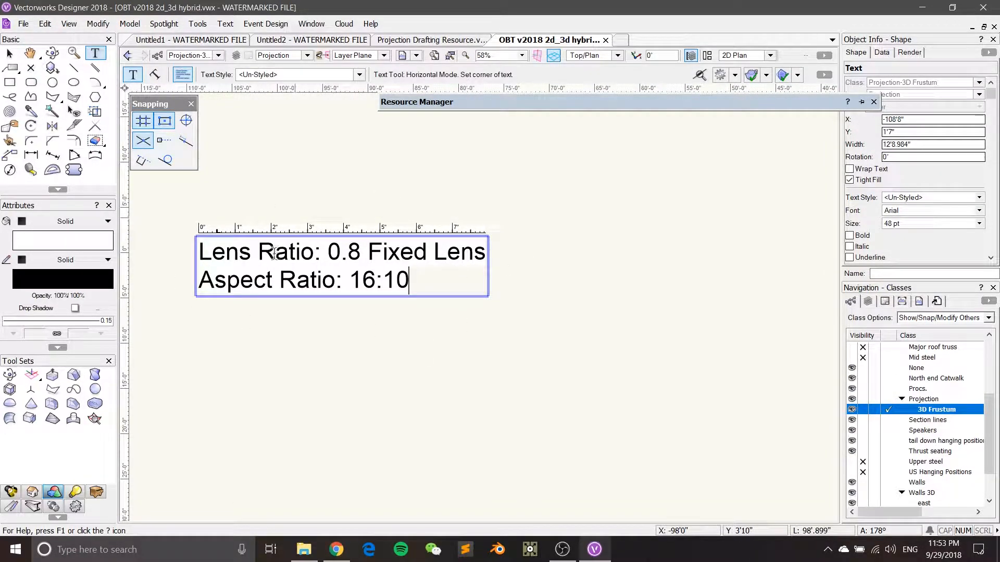
Finish editing the ratio text block and move it higher and closer to the theatre plan within the empty area
click(10, 53)
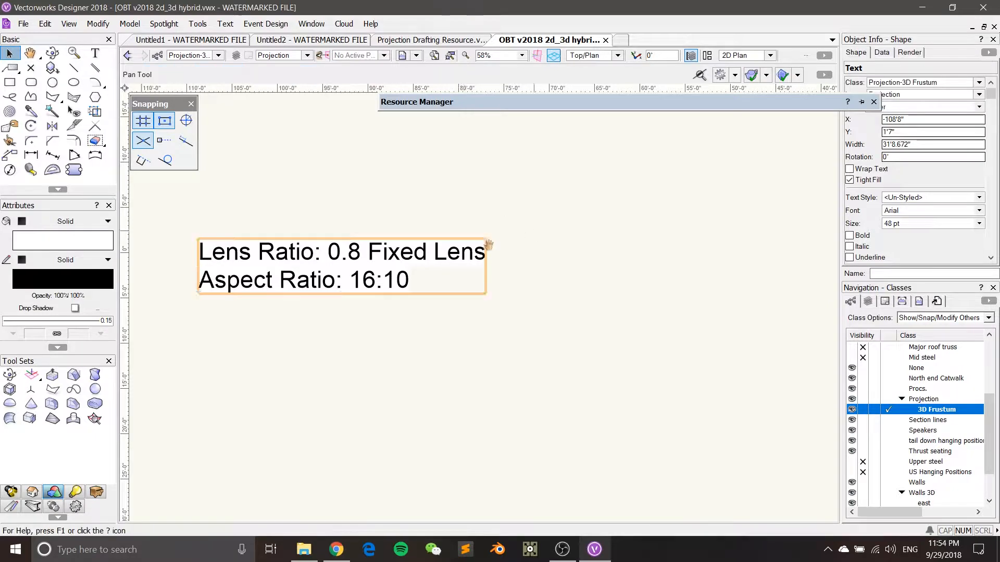
middle_drag(559, 248, 514, 264)
click(516, 262)
scroll(516, 263, down, 2)
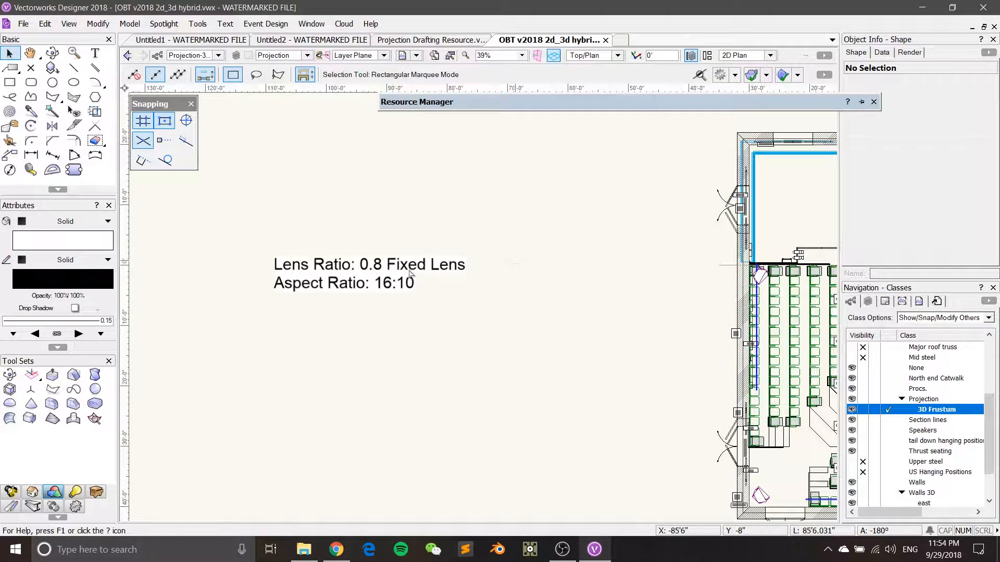
click(480, 161)
key(ctrl+z)
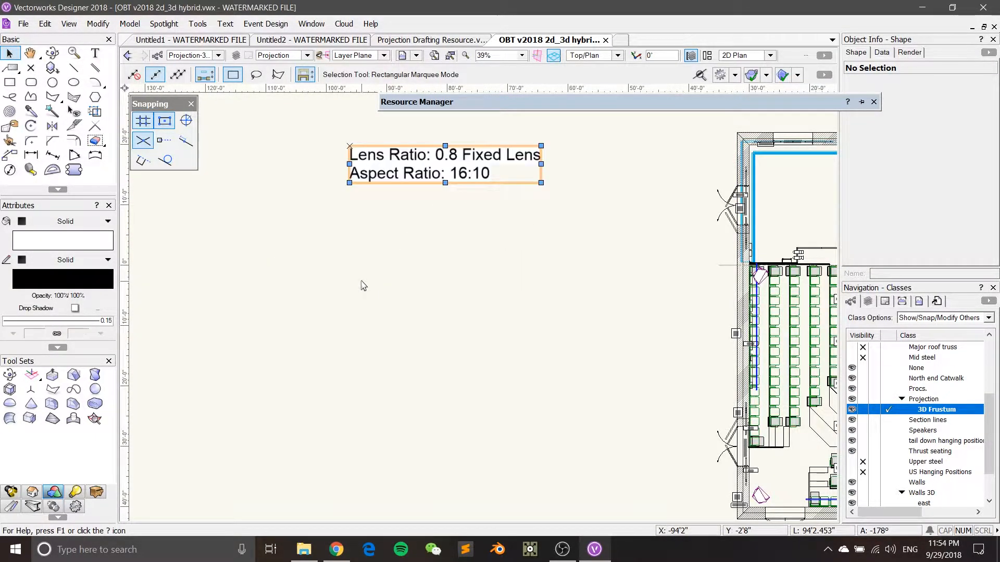
middle_drag(473, 209, 527, 246)
scroll(492, 212, up, 1)
click(527, 258)
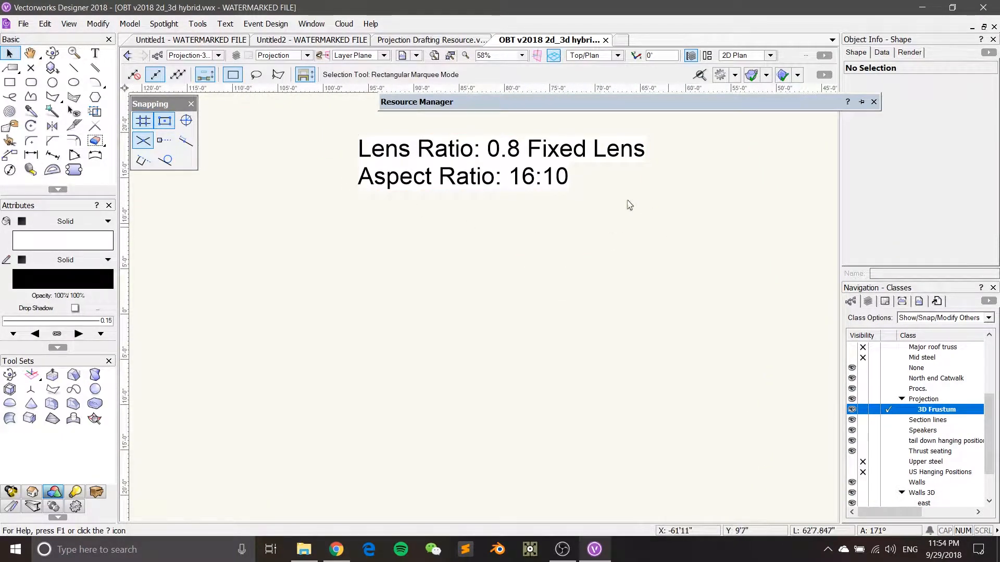
Insert ":1.0" after 0.8 so the first text line reads "Lens Ratio: 0.8:1.0 Fixed Lens"
click(527, 162)
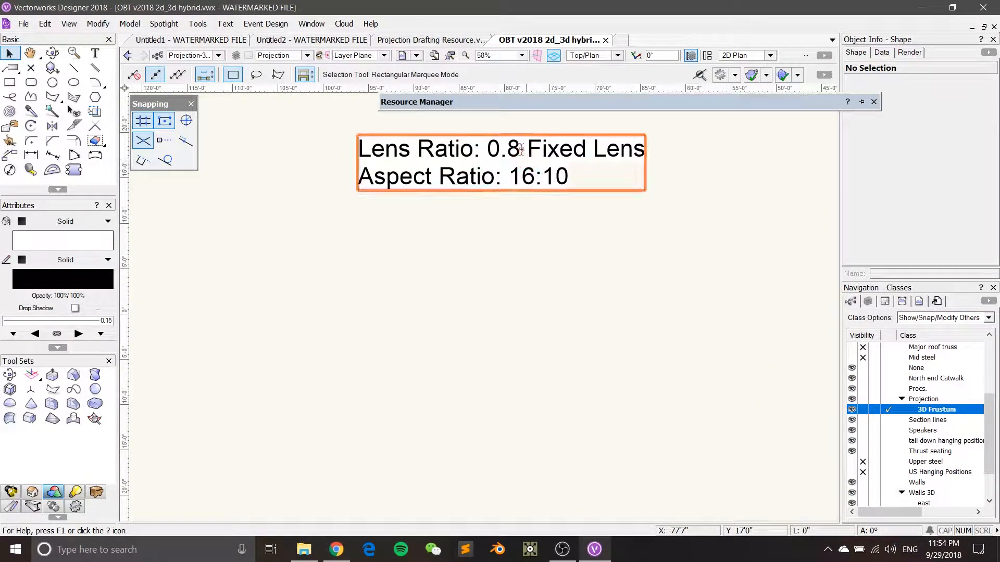
double_click(527, 162)
text(:1.0)
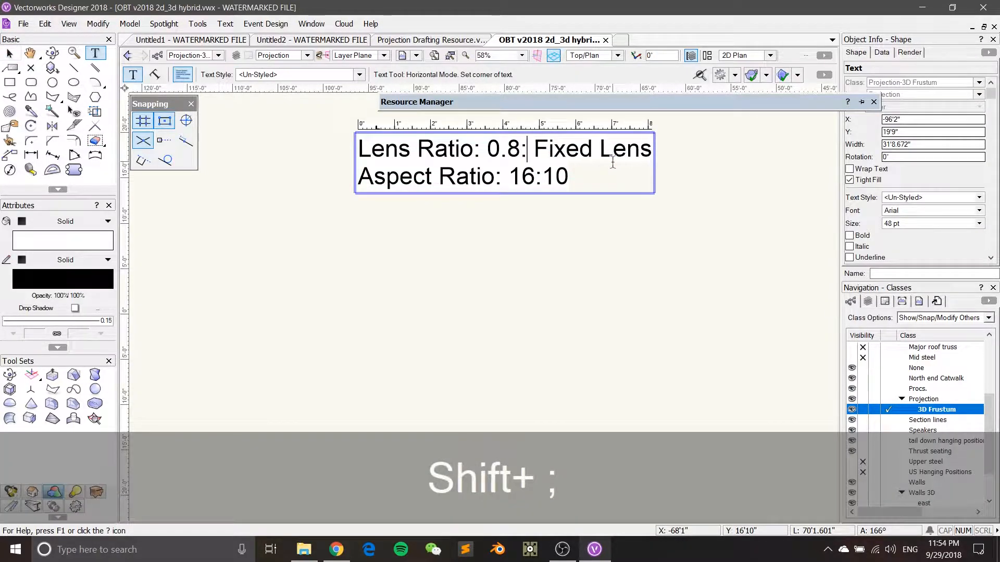
key(Escape)
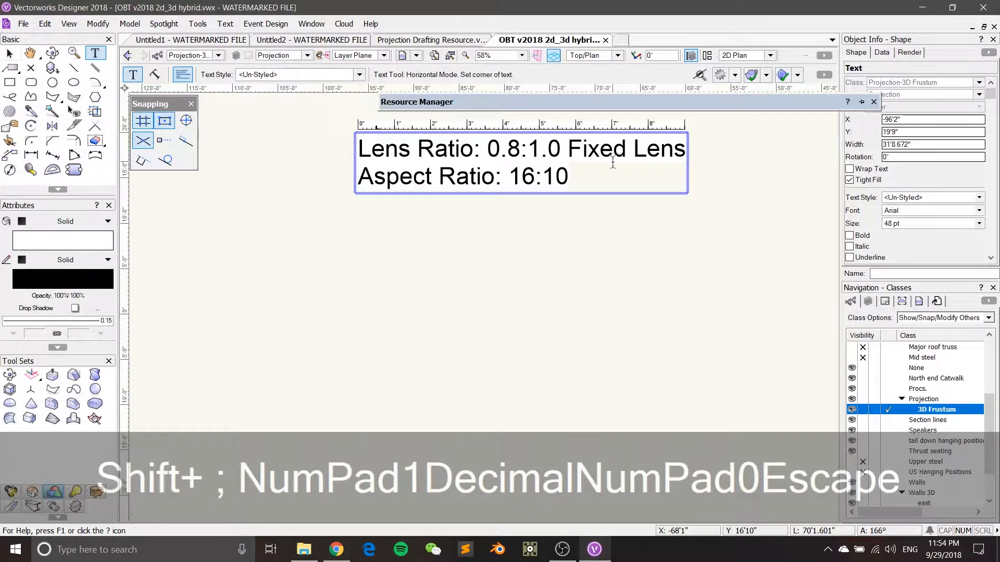
key(x)
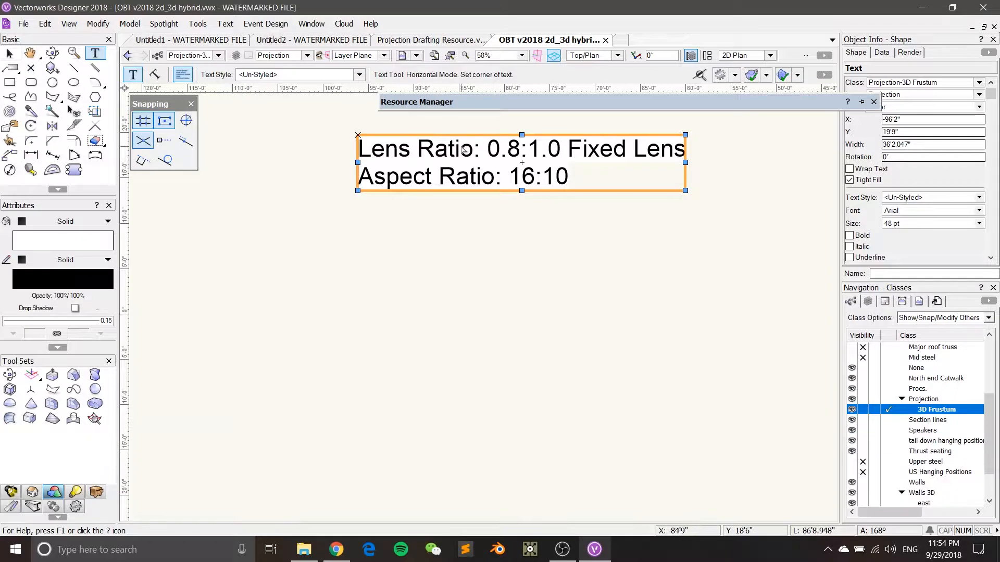
click(576, 364)
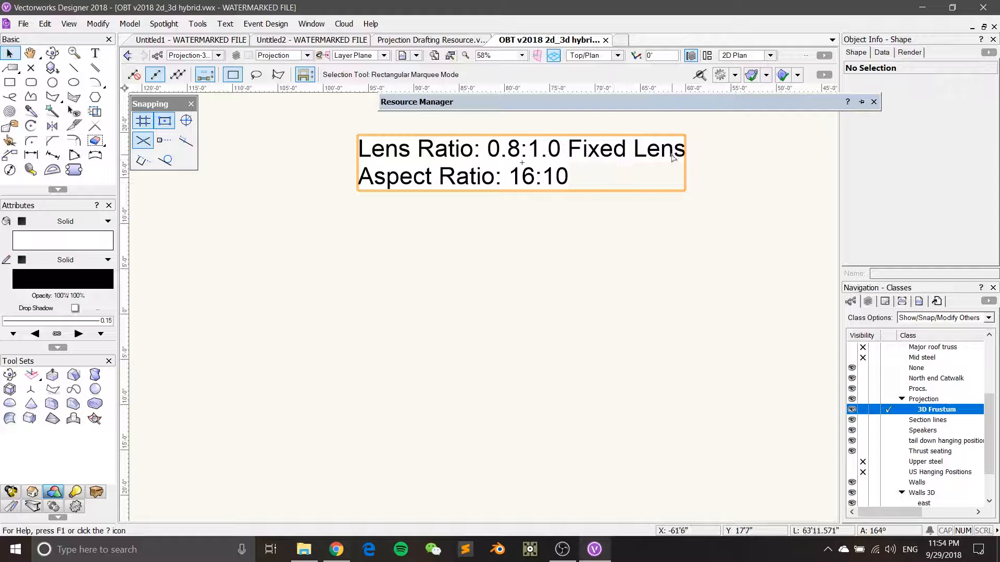
Draw a 10' horizontal line below the ratio text and move it up and to the right, centring it roughly beneath the text
key(2)
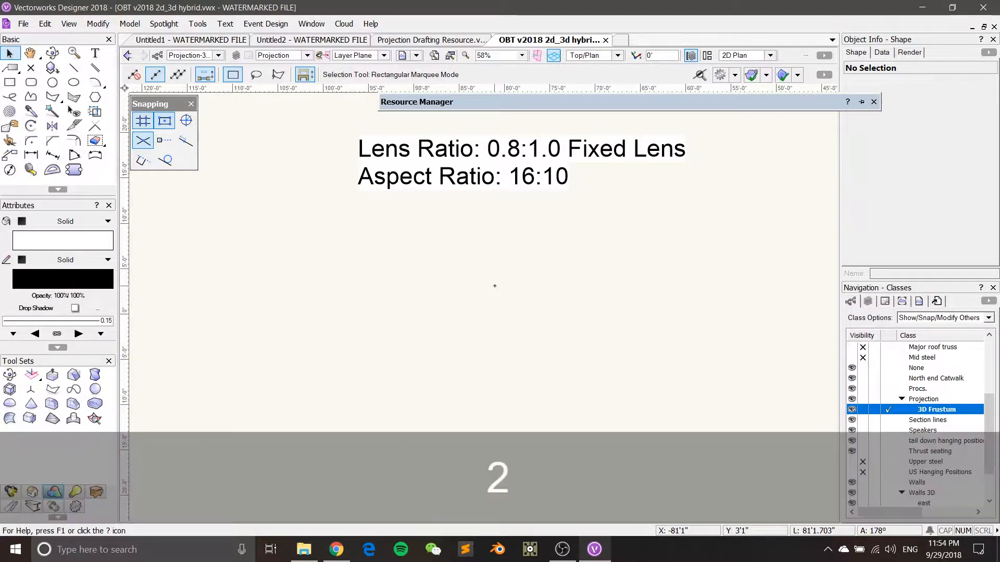
click(388, 275)
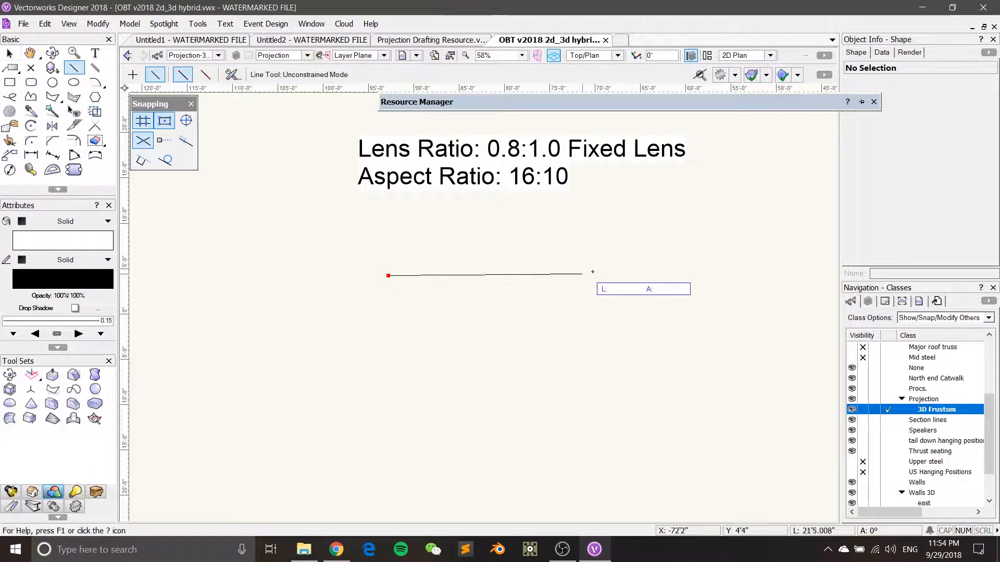
key(Tab)
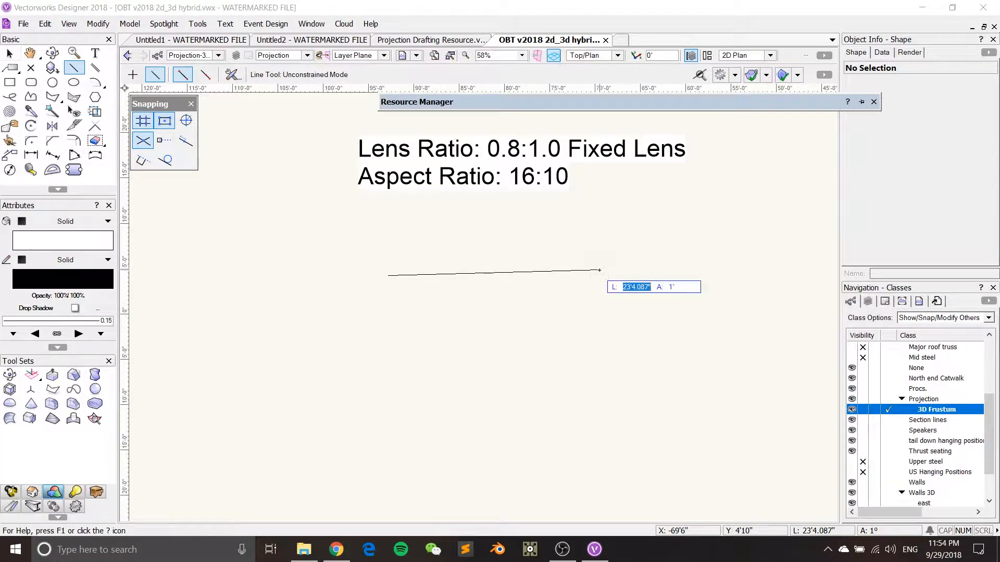
text(10')
key(Return)
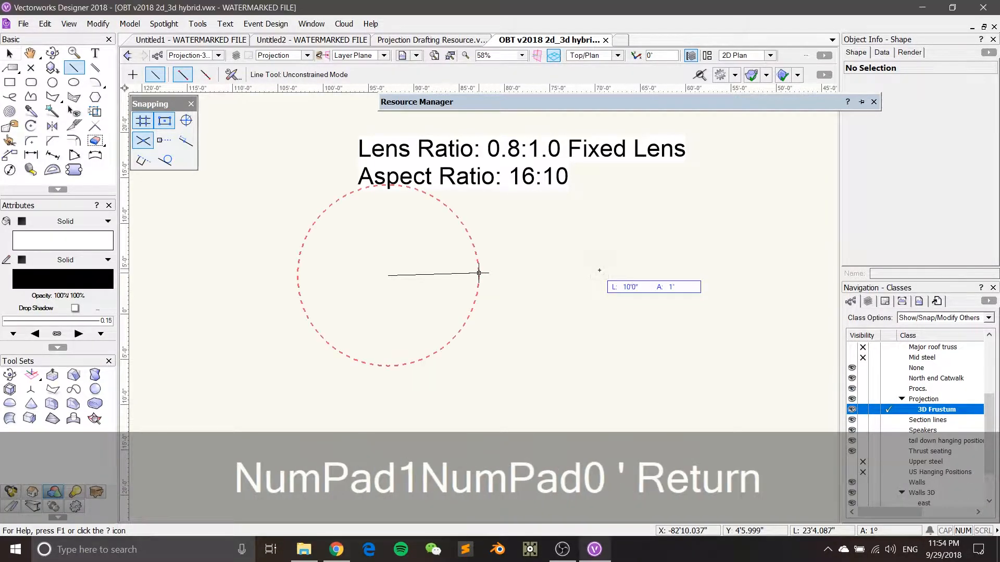
click(490, 263)
key(shift+x)
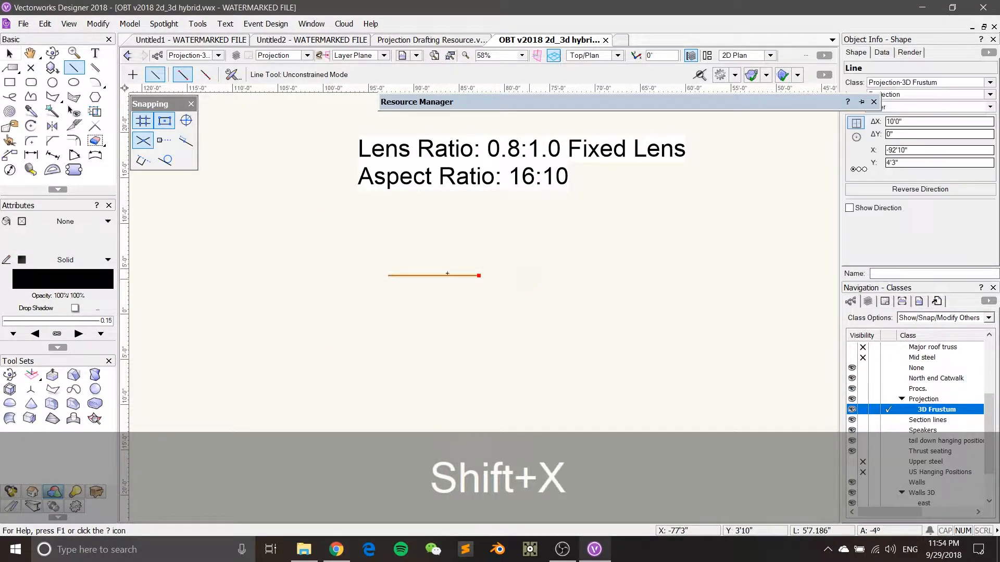
drag(434, 275, 529, 255)
click(574, 271)
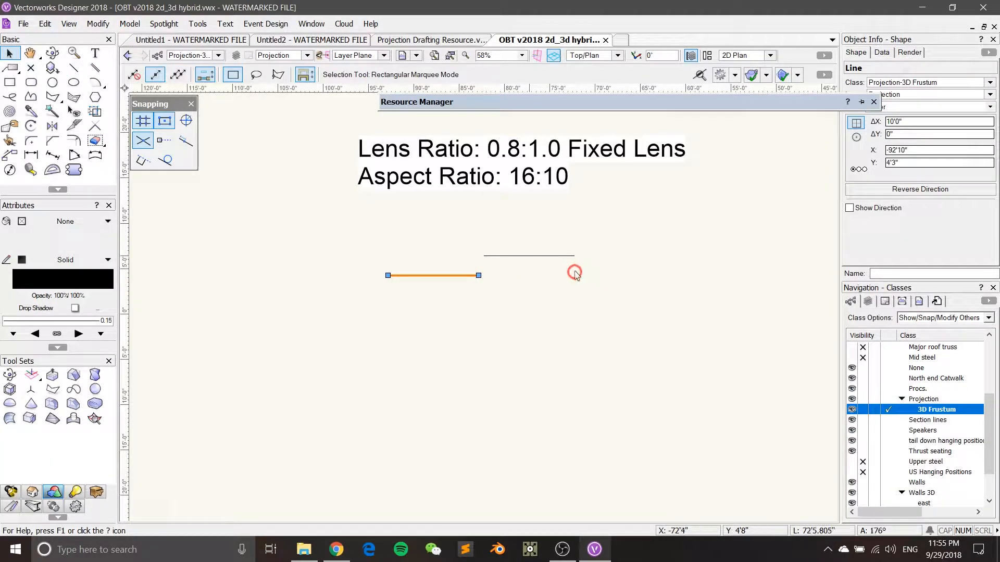
Draw an 8' line straight down from the midpoint of the 10' horizontal line
scroll(575, 270, up, 1)
middle_drag(603, 251, 613, 312)
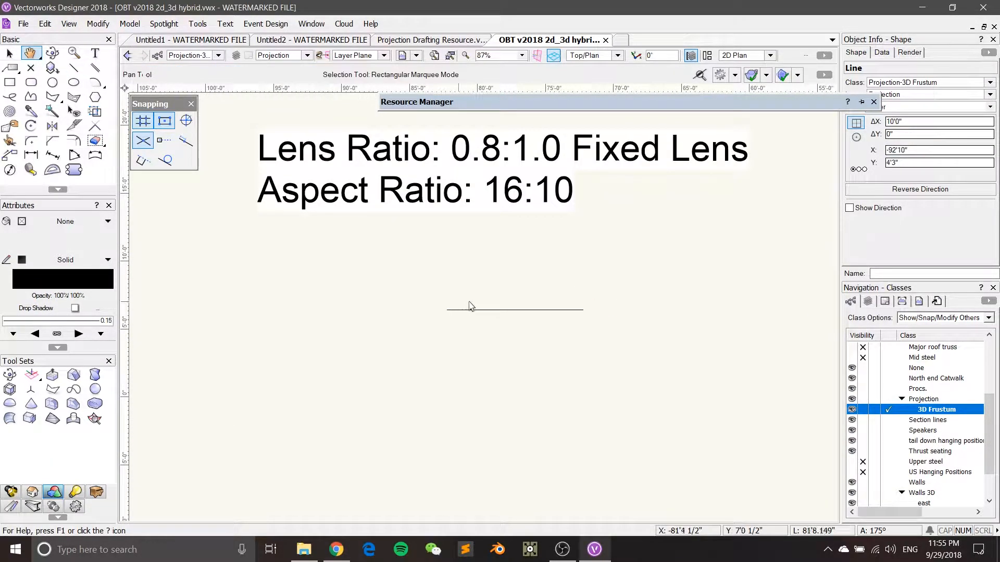
click(515, 310)
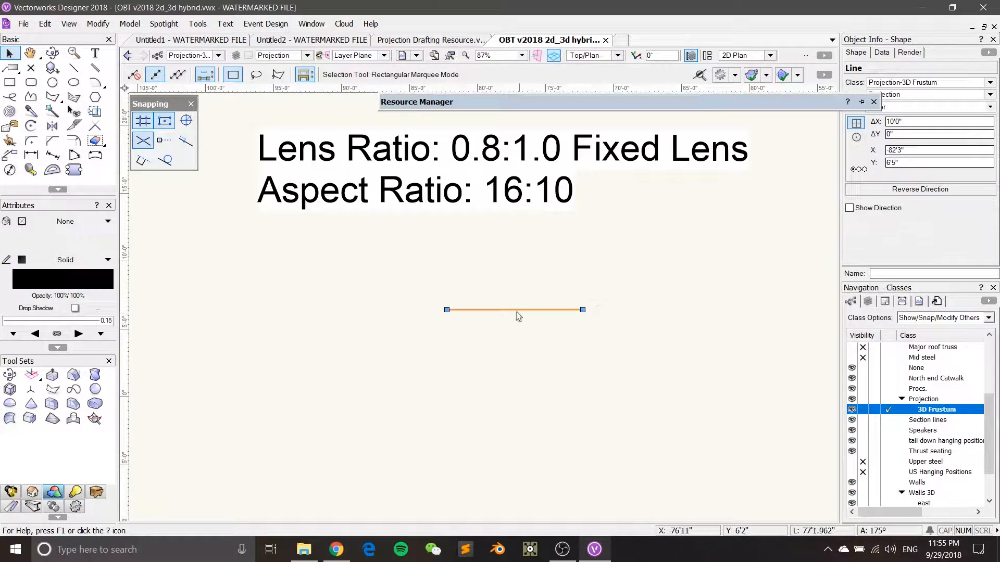
key(2)
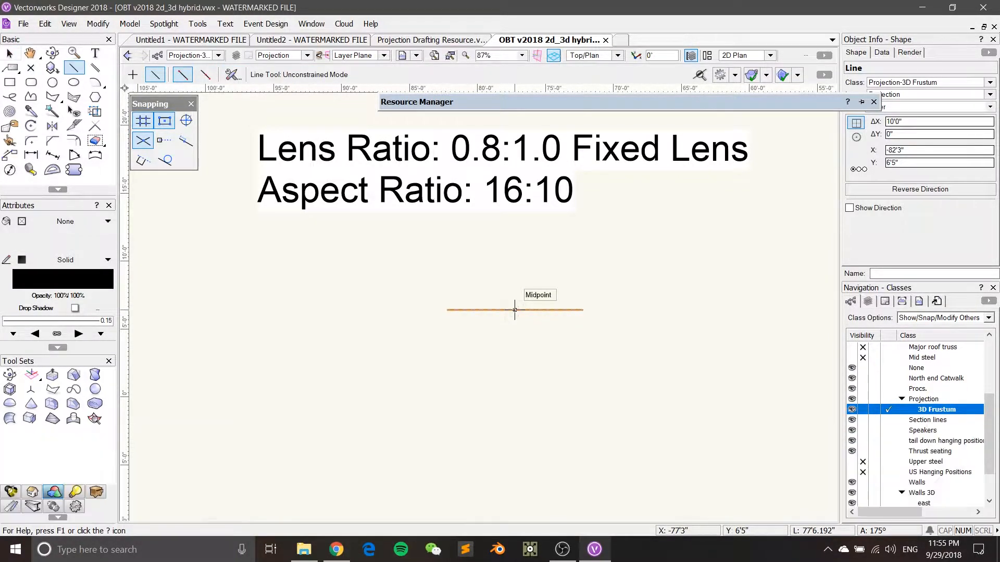
click(514, 311)
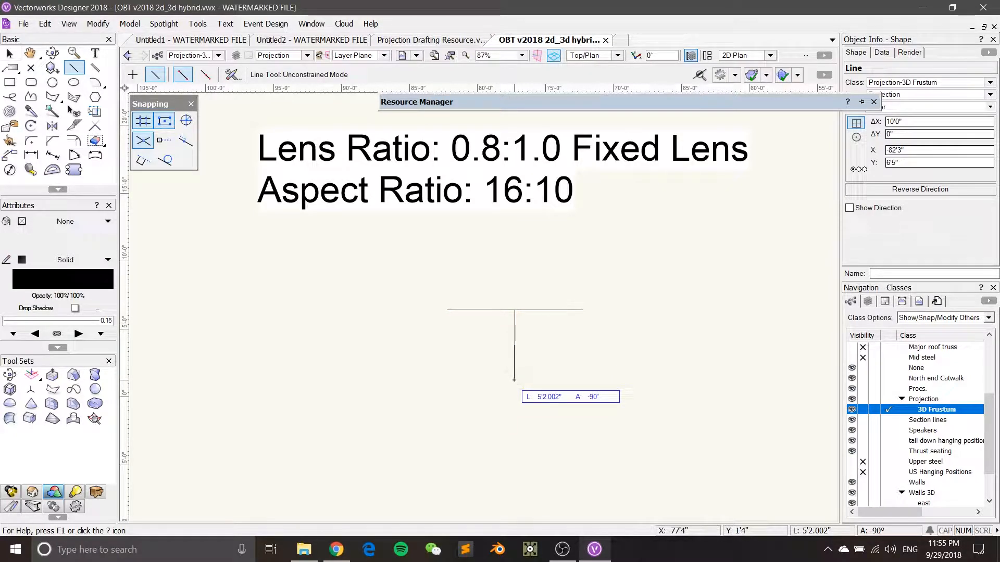
text(8')
key(Return)
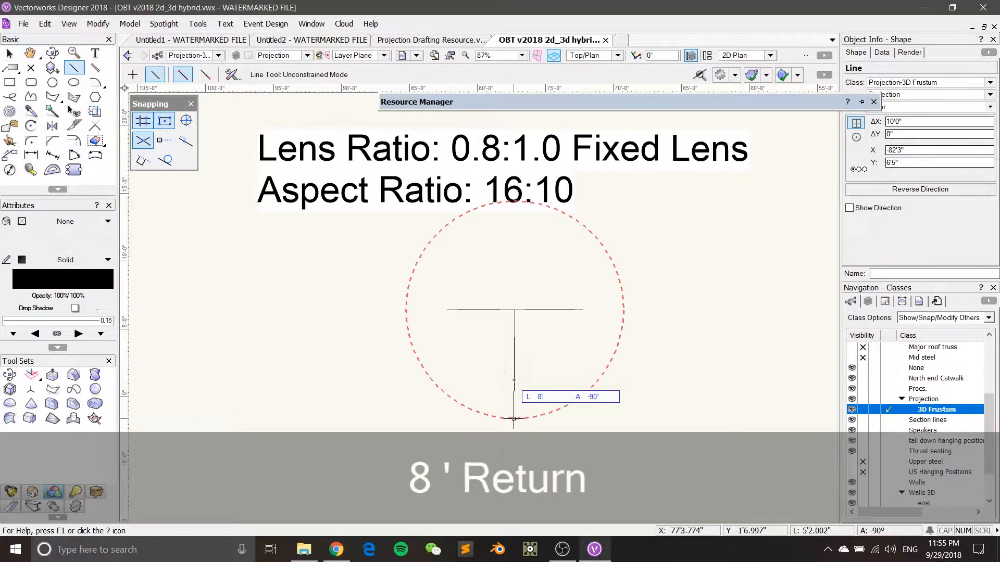
shift+click(524, 408)
key(shift+x)
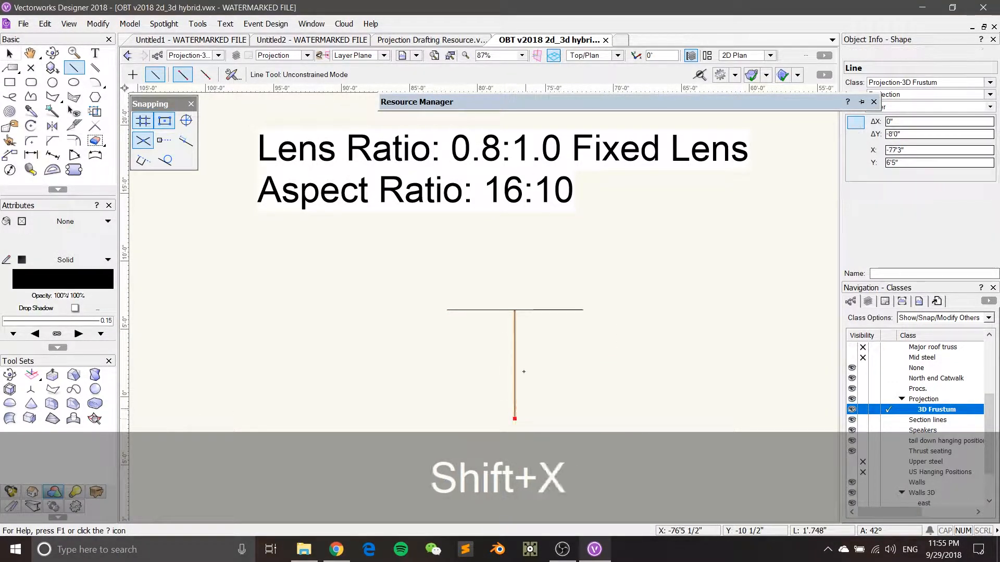
middle_drag(587, 356, 565, 344)
click(564, 344)
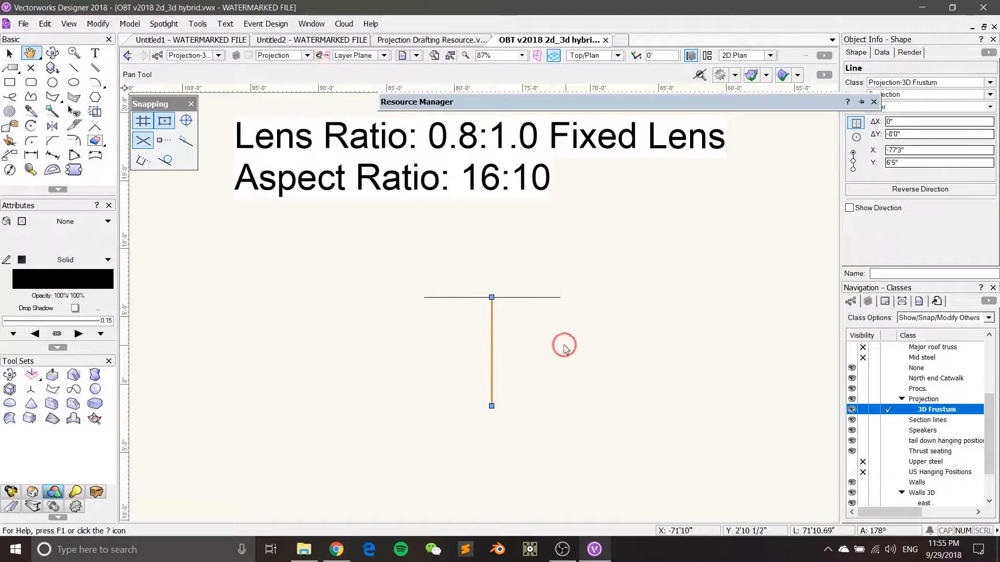
Examine the vertical throw line and the horizontal image-width line, comparing their lengths with the noted lens ratio
click(492, 354)
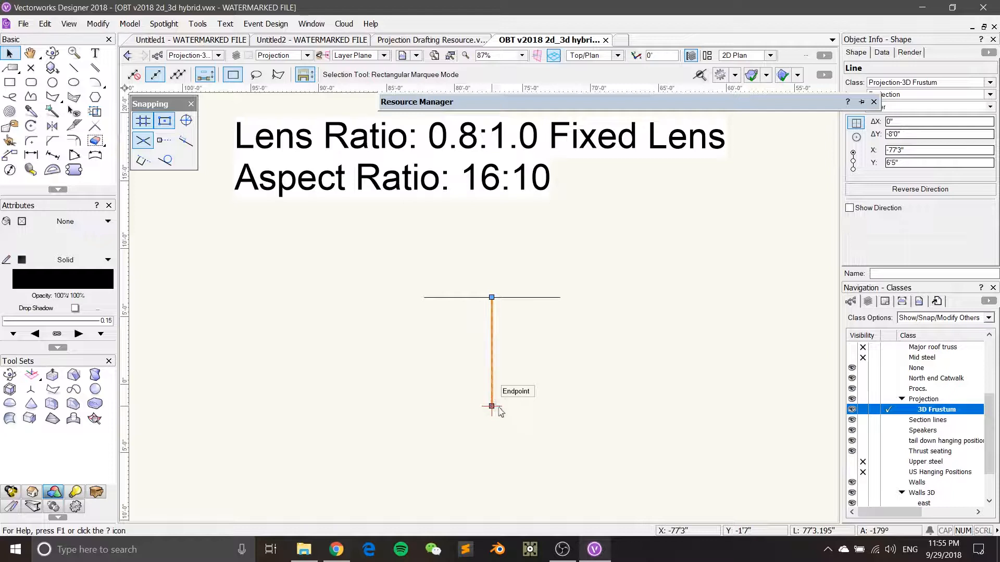
click(540, 279)
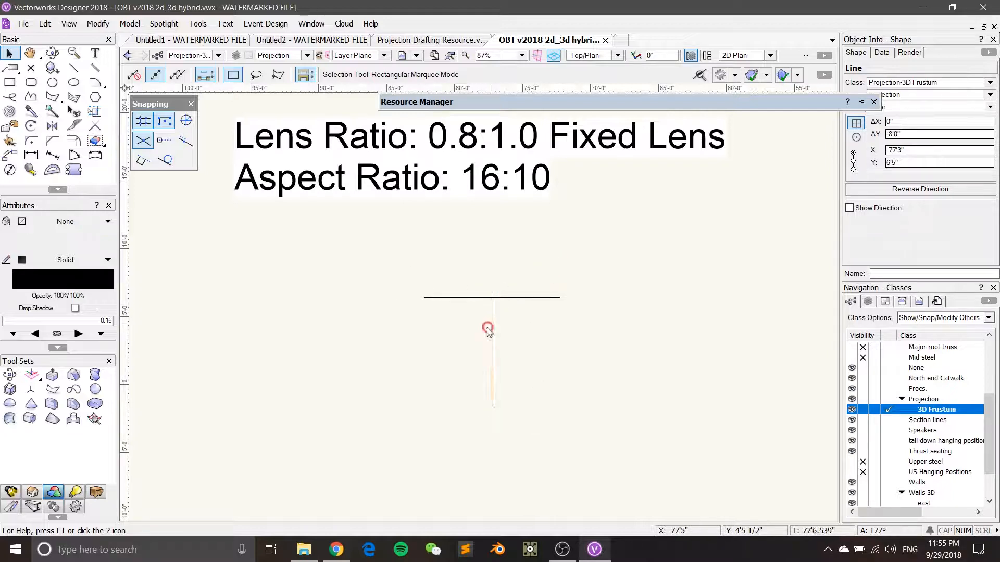
click(490, 329)
click(510, 297)
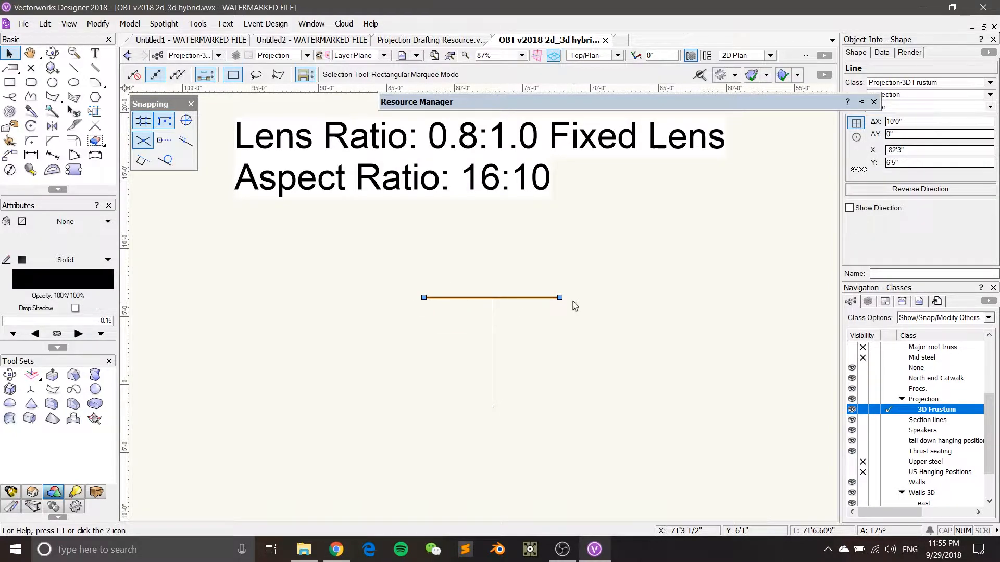
scroll(574, 306, up, 2)
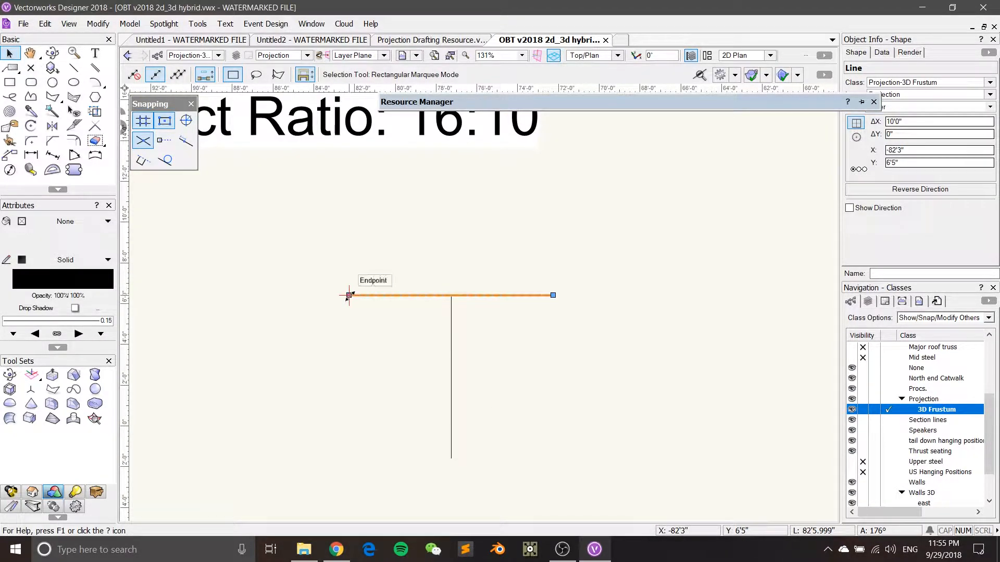
click(556, 341)
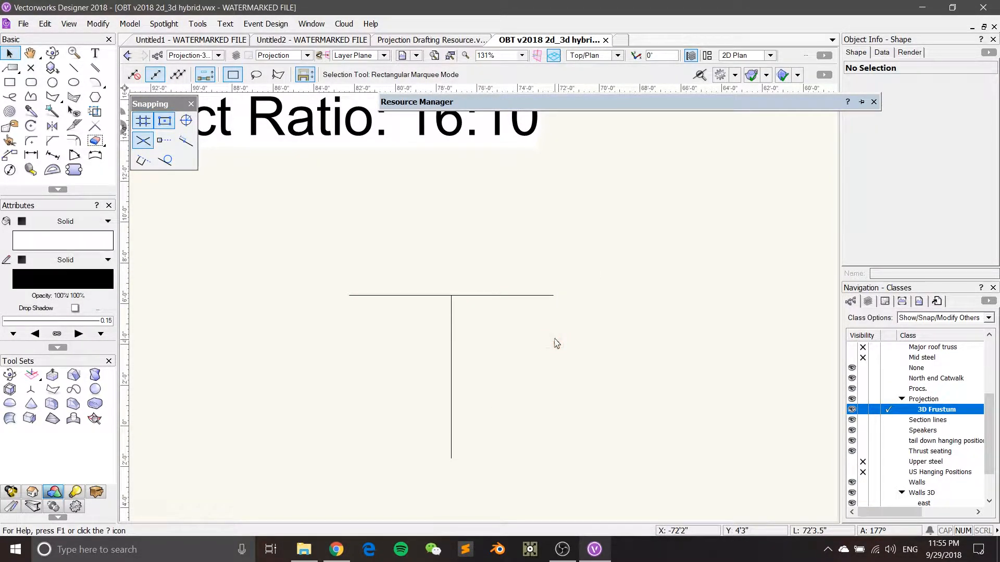
scroll(556, 341, down, 2)
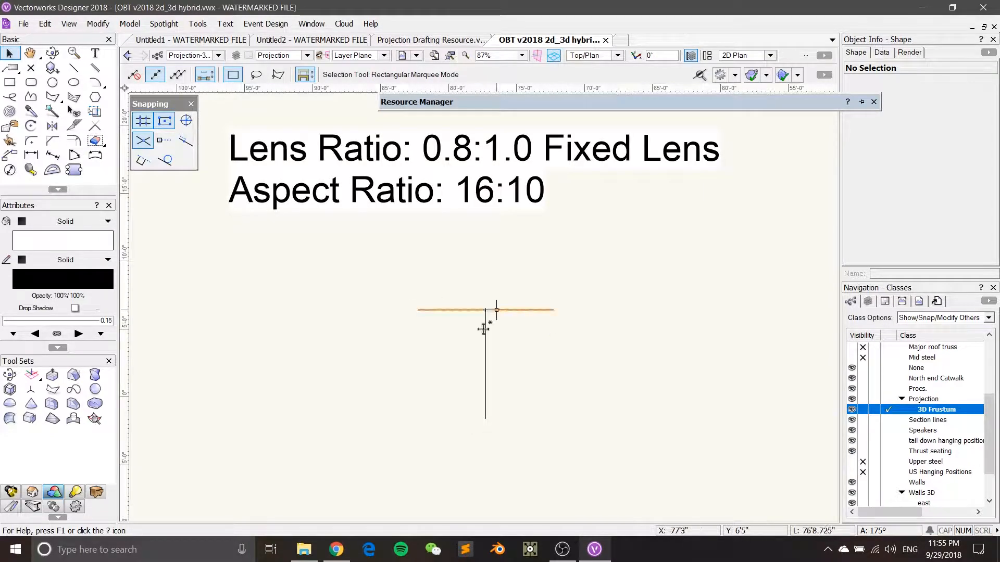
Draw two diagonal lines connecting both ends of the horizontal line to the lower end of the vertical line
scroll(522, 398, up, 2)
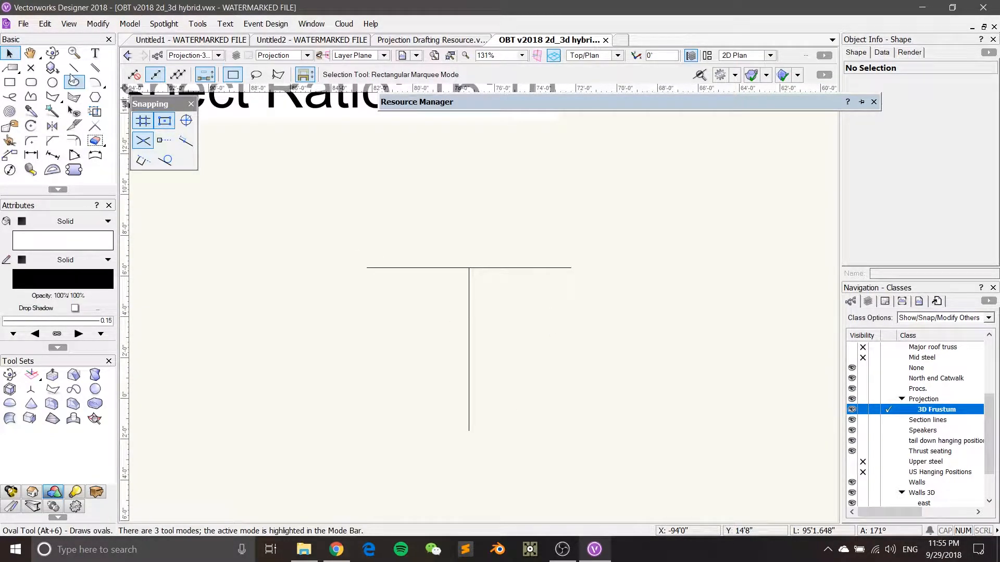
key(2)
click(367, 268)
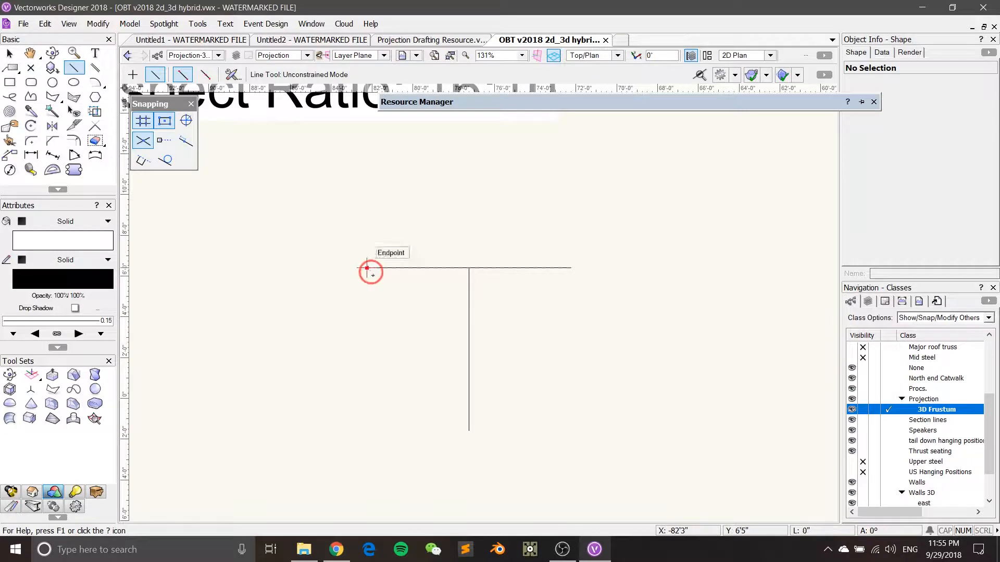
click(469, 430)
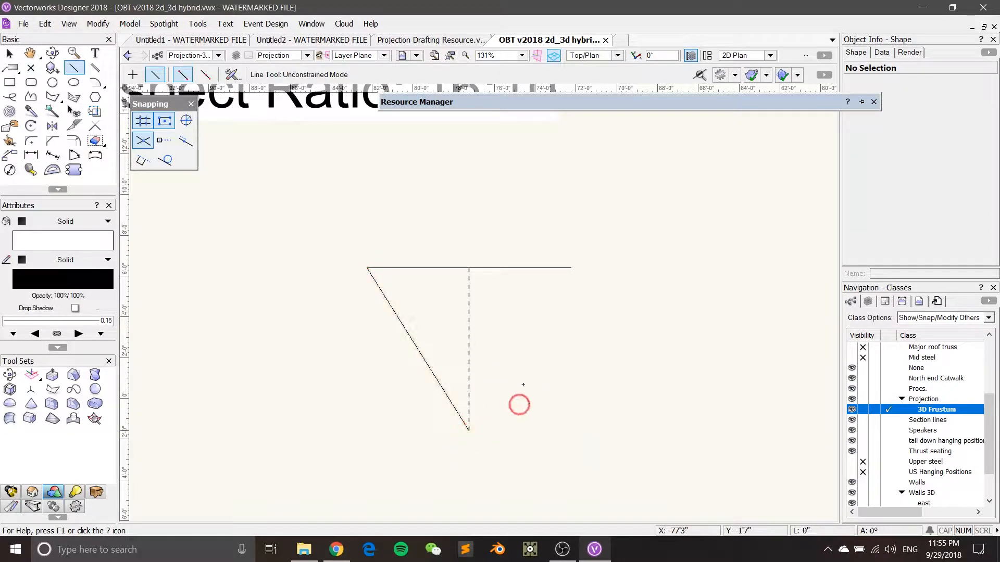
click(571, 268)
click(469, 430)
key(x)
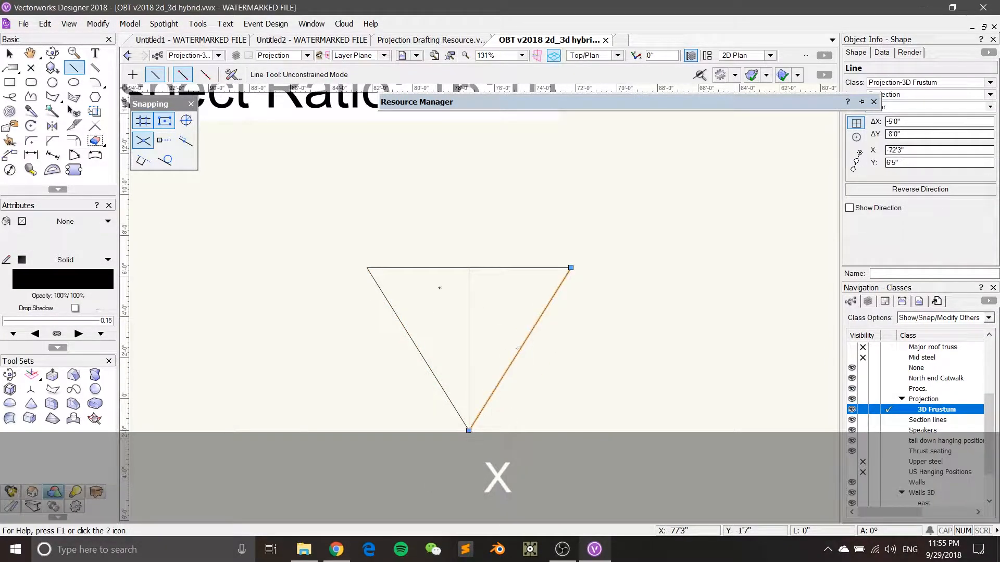
Examine the throw triangle's four lines and its image-width line against the noted lens ratio and aspect ratio
drag(328, 225, 623, 466)
click(619, 449)
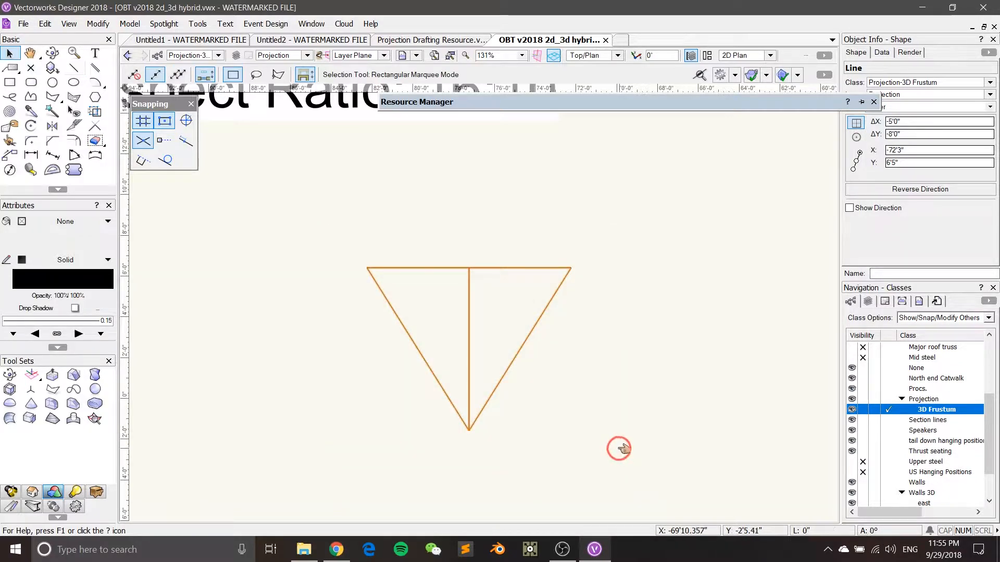
key(x)
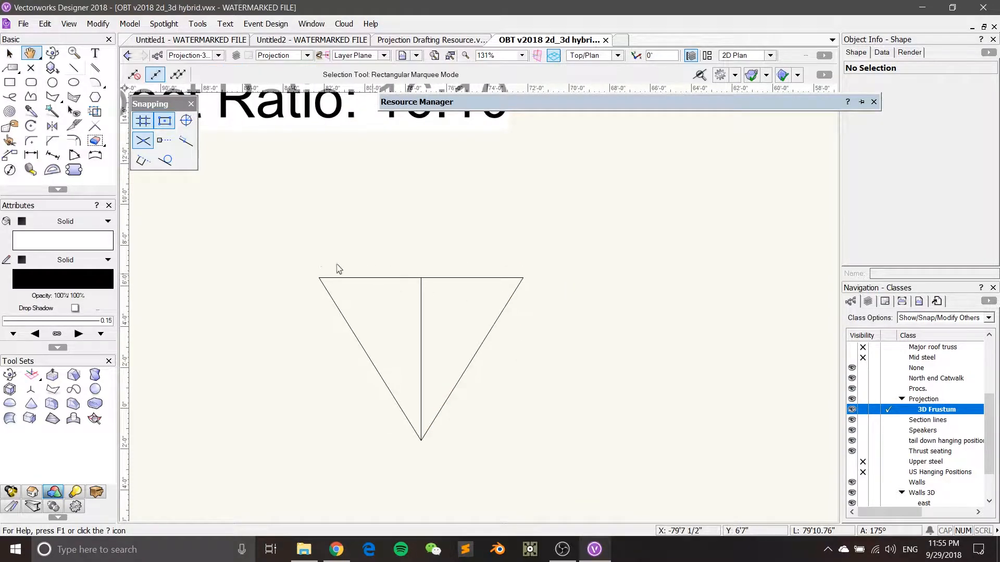
drag(256, 236, 590, 450)
click(589, 417)
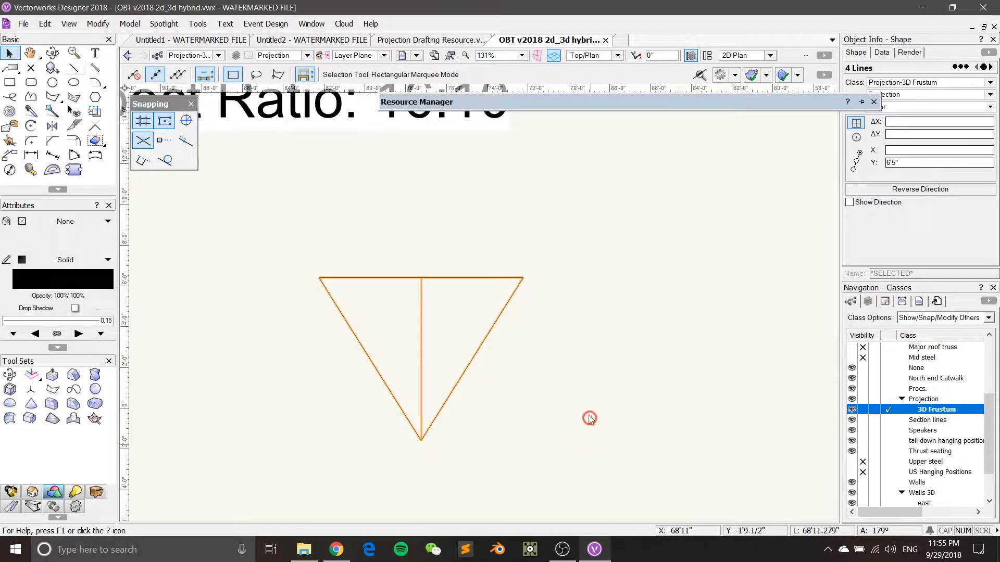
scroll(589, 411, down, 1)
middle_drag(567, 374, 537, 367)
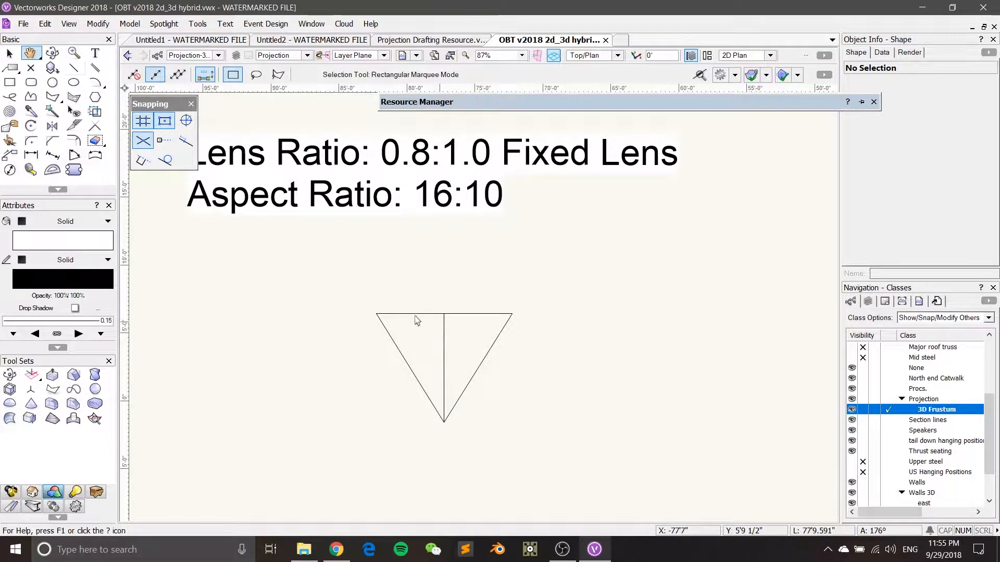
drag(334, 294, 561, 441)
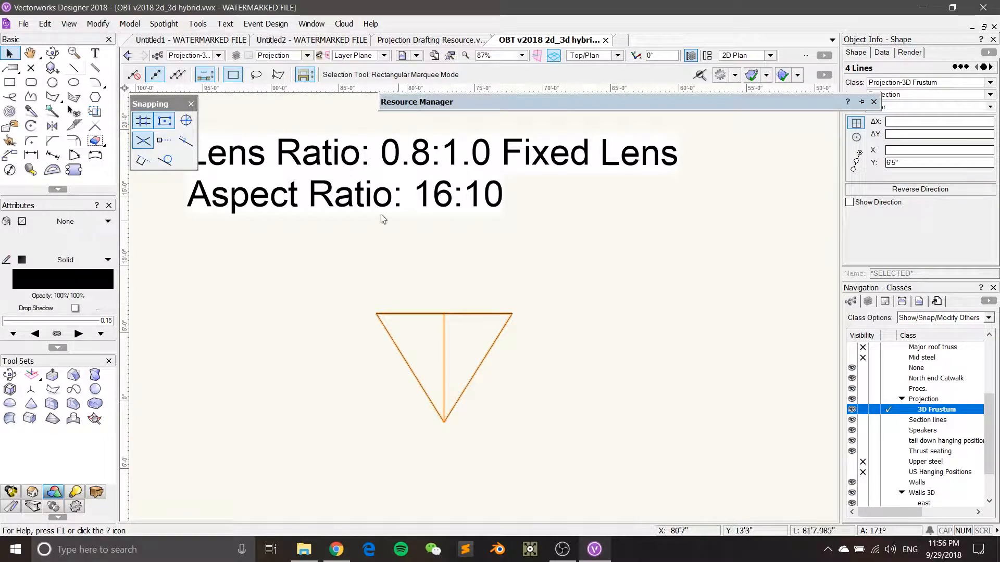
click(526, 285)
middle_drag(532, 290, 504, 279)
scroll(445, 294, up, 2)
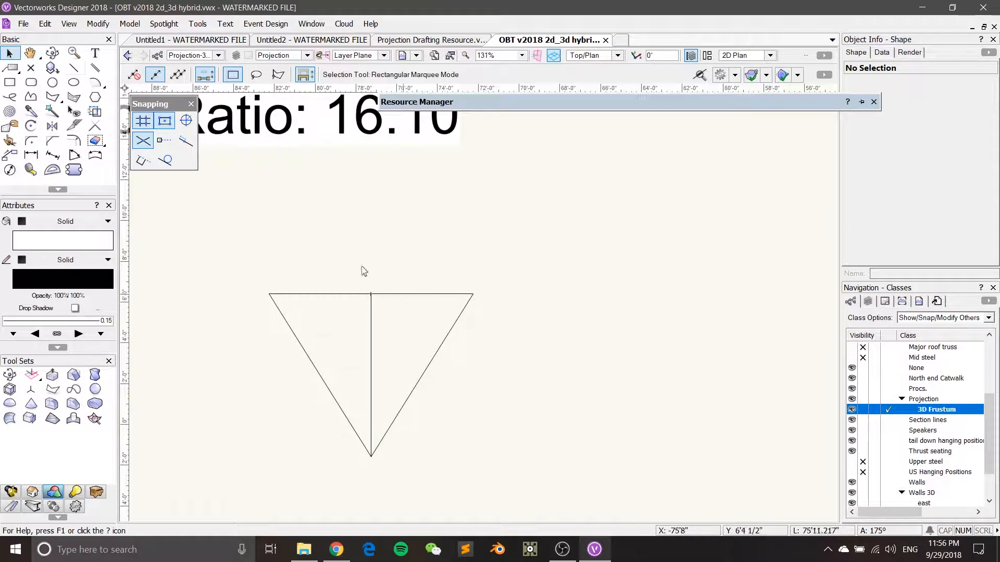
click(362, 293)
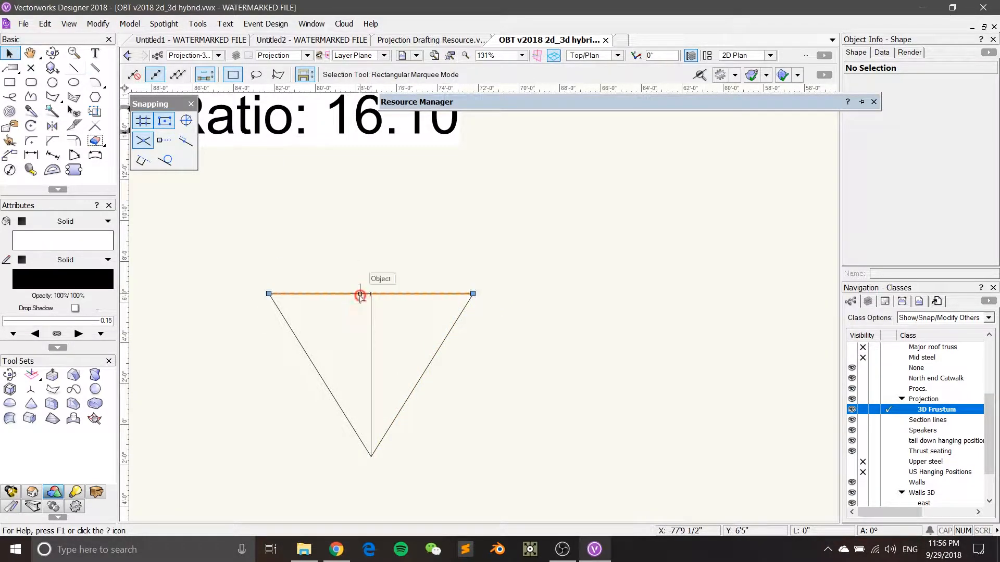
scroll(487, 264, down, 2)
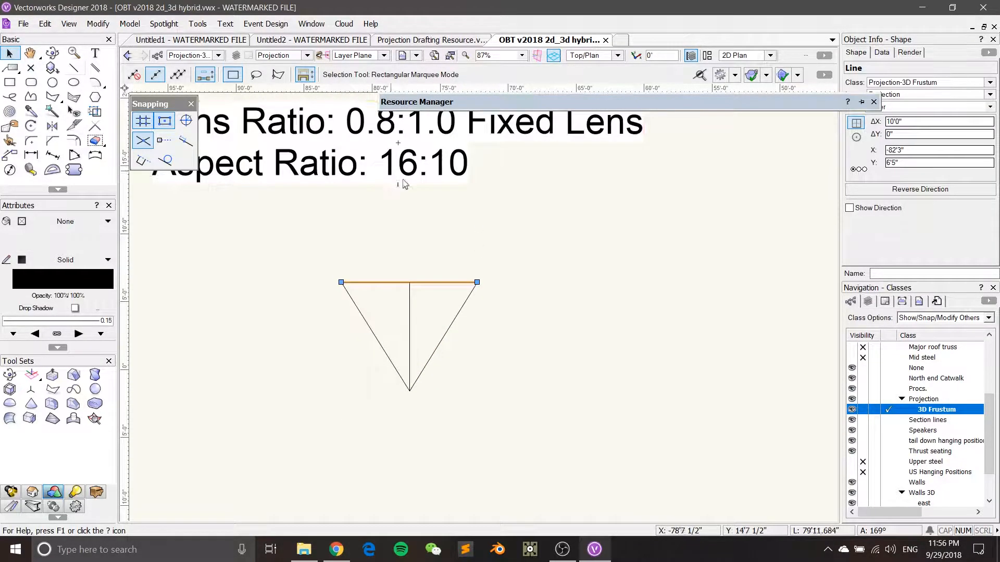
middle_drag(462, 212, 475, 213)
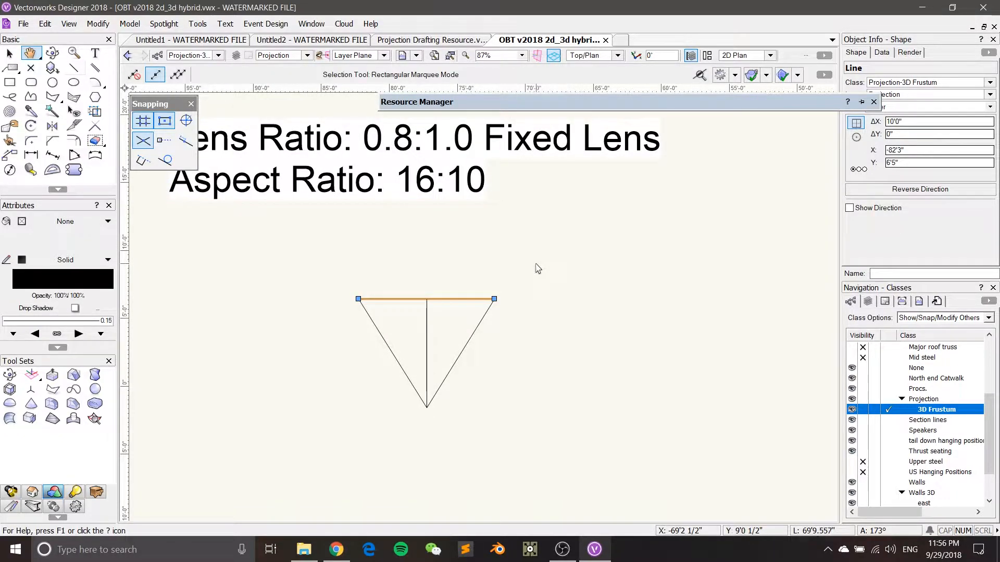
scroll(536, 268, up, 2)
key(4)
click(509, 254)
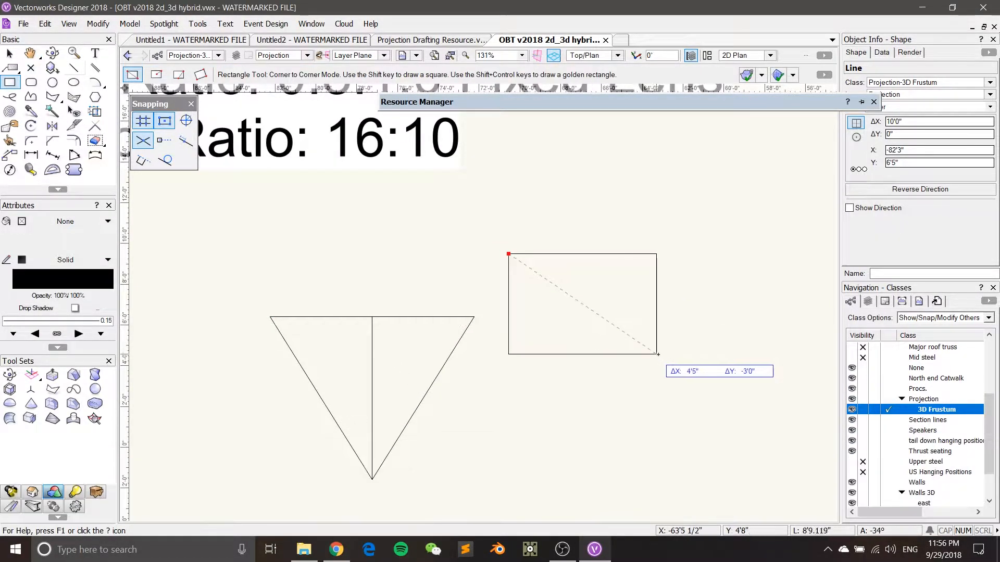
key(Tab)
text(16)
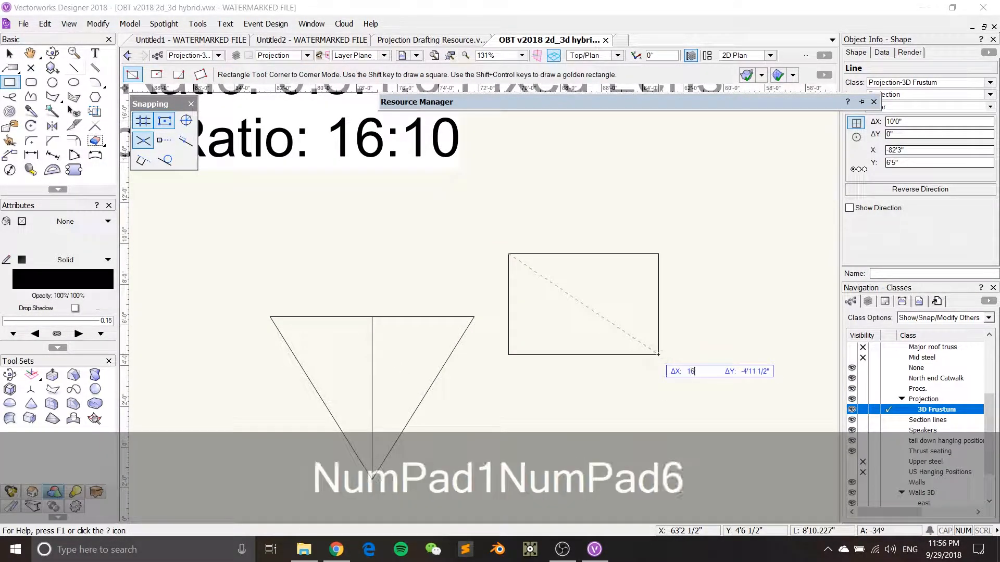
key(Escape)
key(Escape)
key(x)
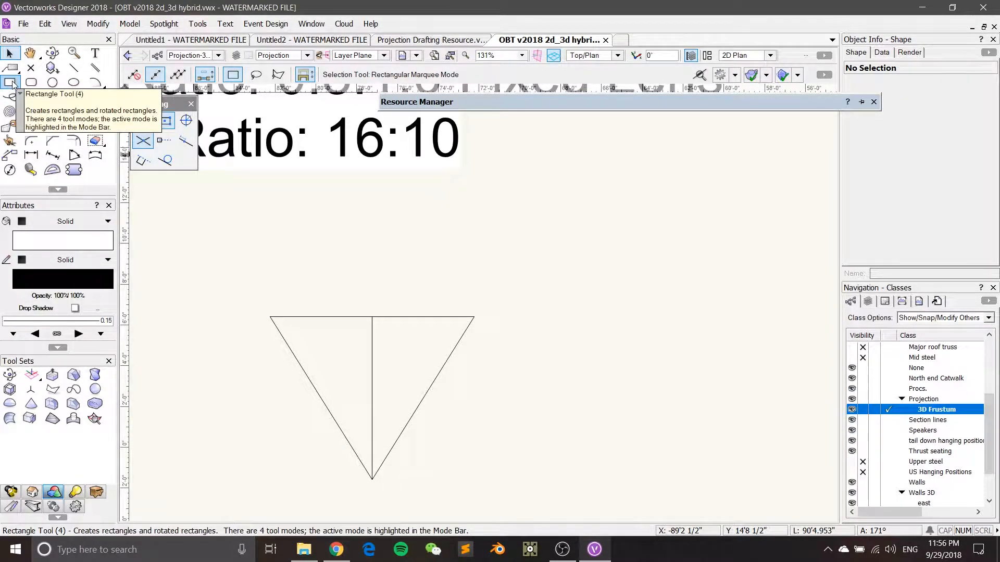
Draw a rectangle 16' wide and 10' high, starting its lower-left corner above the right end of the triangle's horizontal line
key(4)
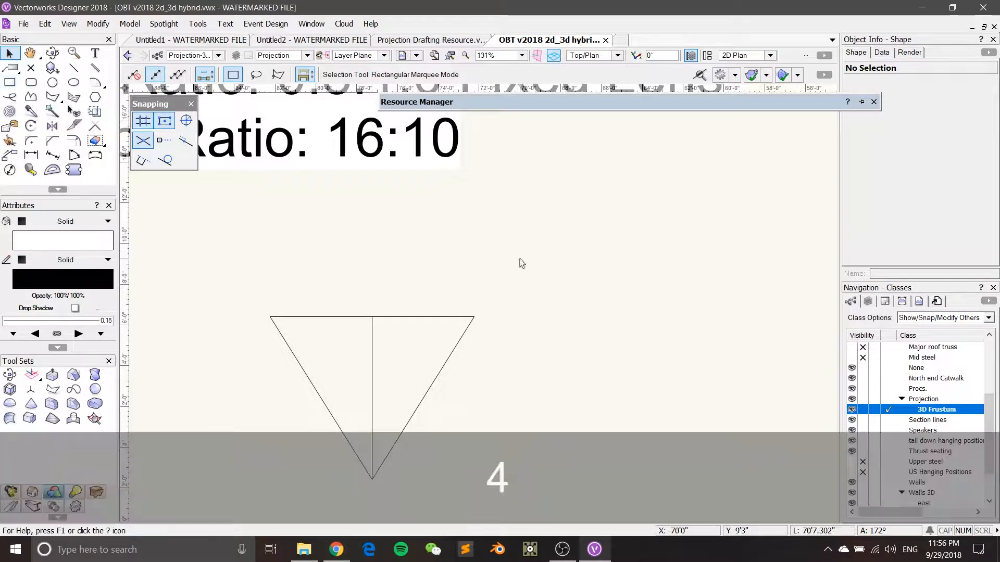
click(476, 223)
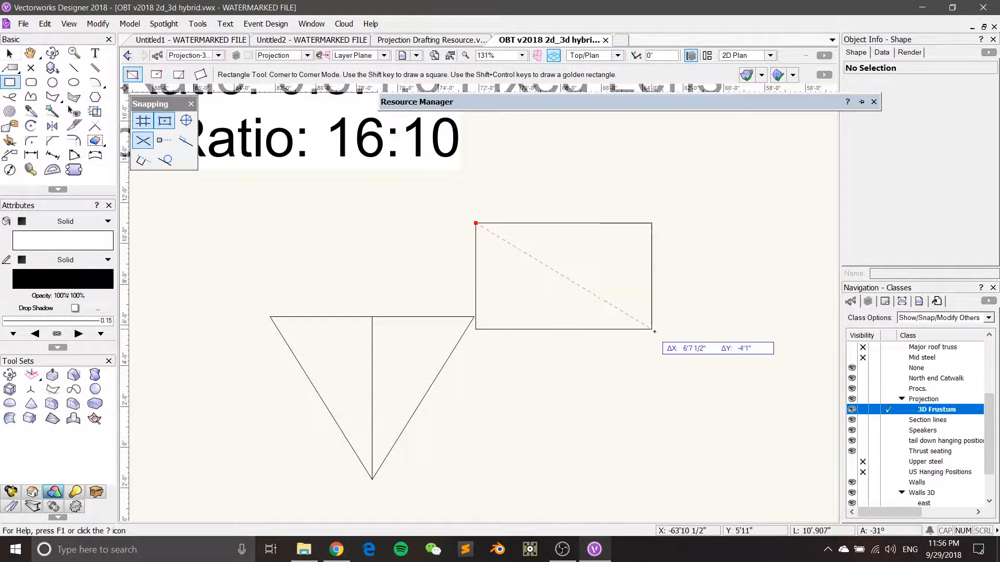
key(Tab)
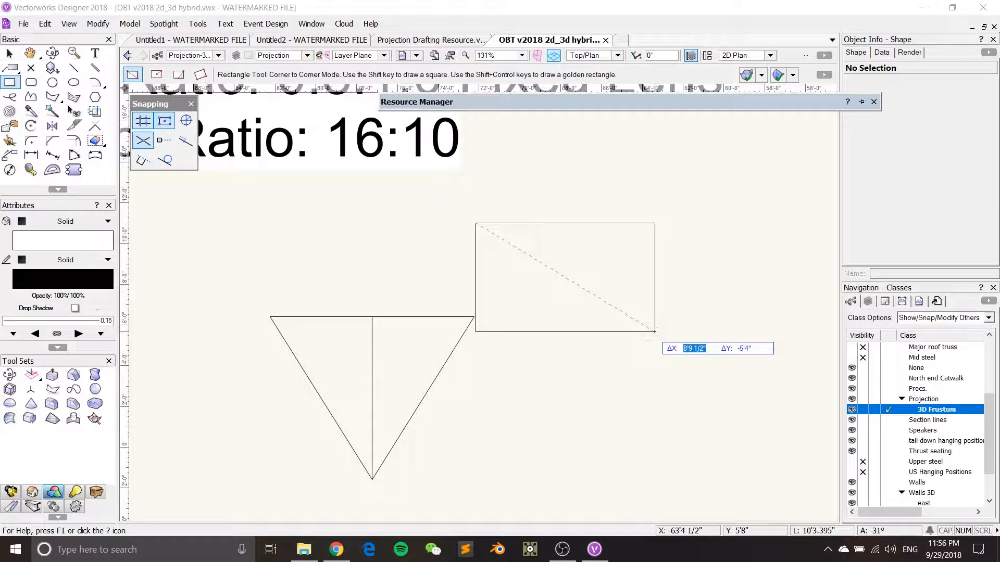
text(16')
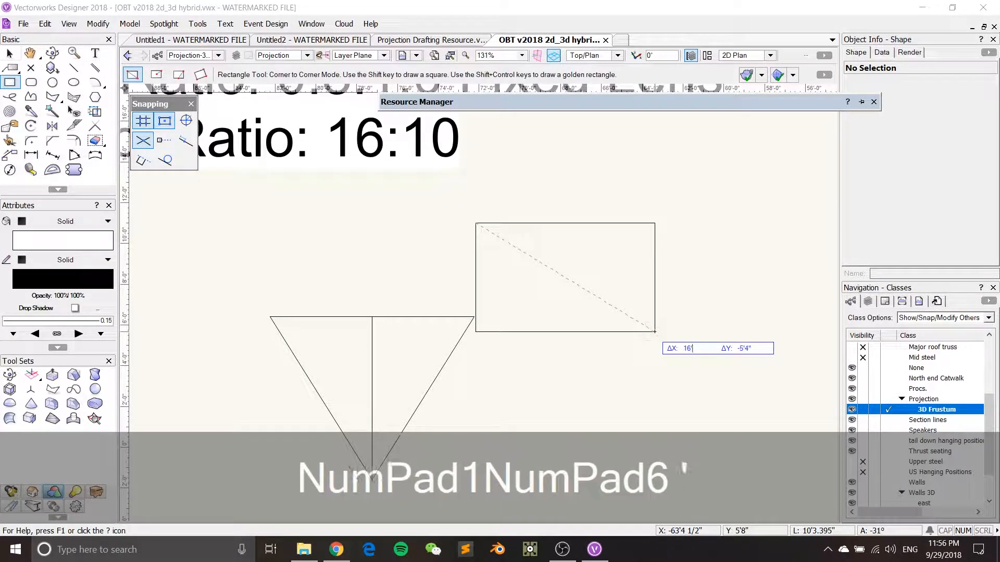
key(Tab)
text(10)
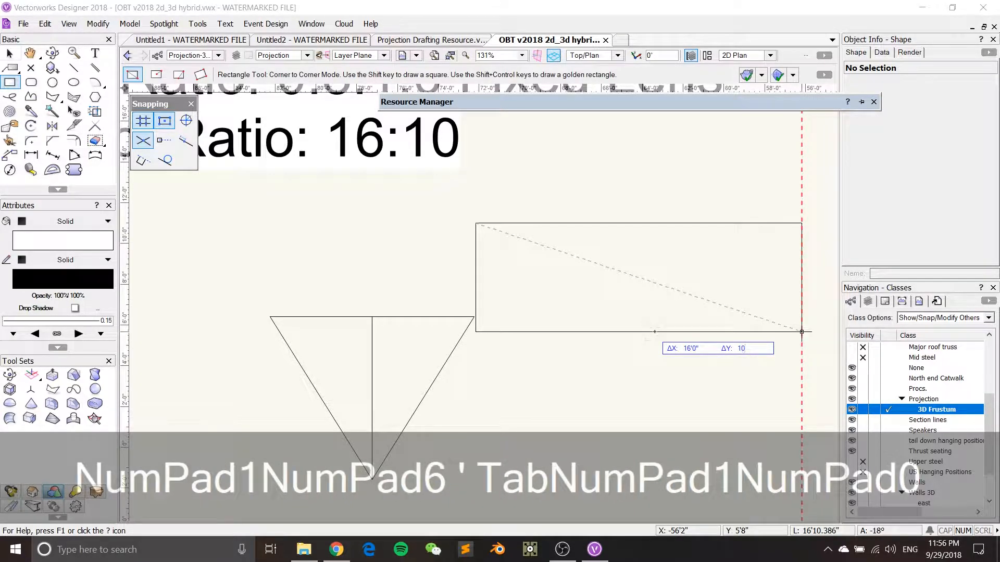
text(')
key(Return)
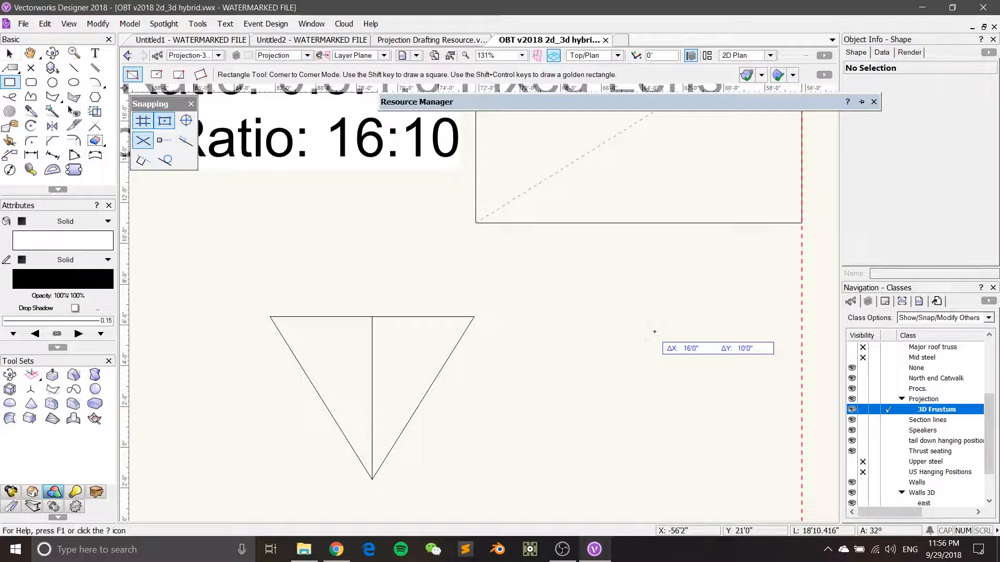
key(Return)
Move the rectangle down clear of the ratio text, placing it just to the right of the throw triangle
key(x)
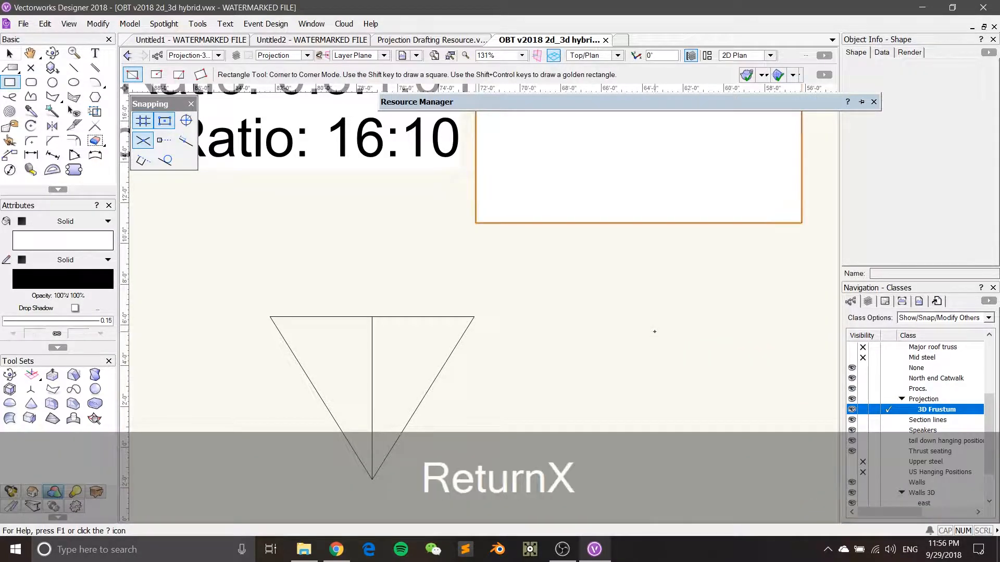
scroll(654, 332, down, 2)
drag(657, 252, 663, 297)
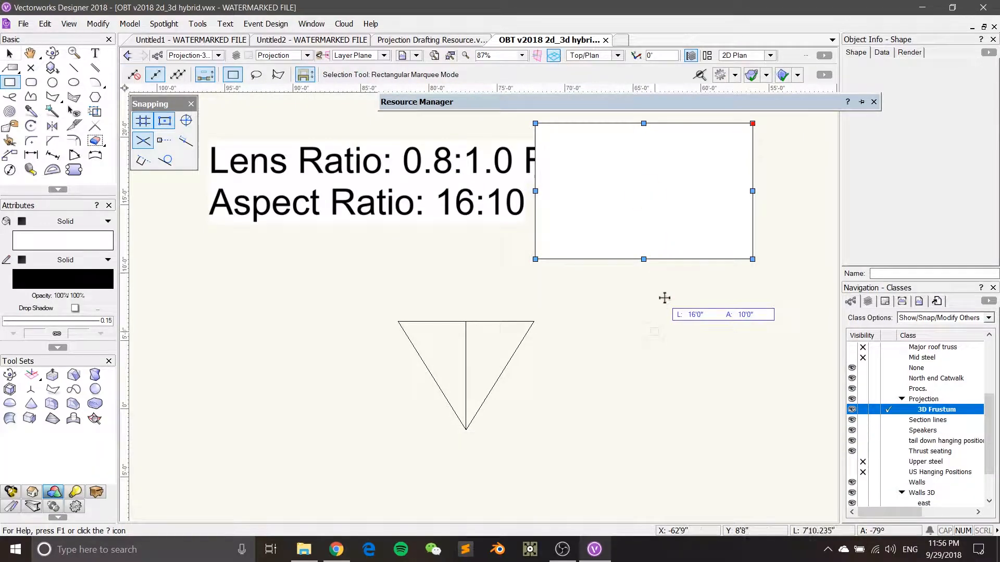
click(660, 400)
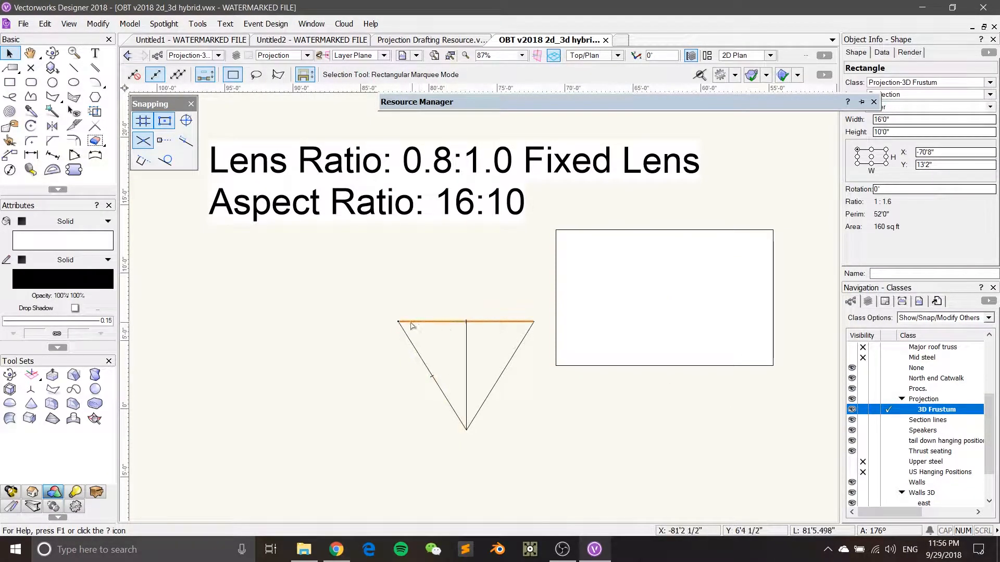
Try snapping the rectangle's lower-left corner to the image-width line's left end and scaling it proportionally to 10' wide
click(437, 322)
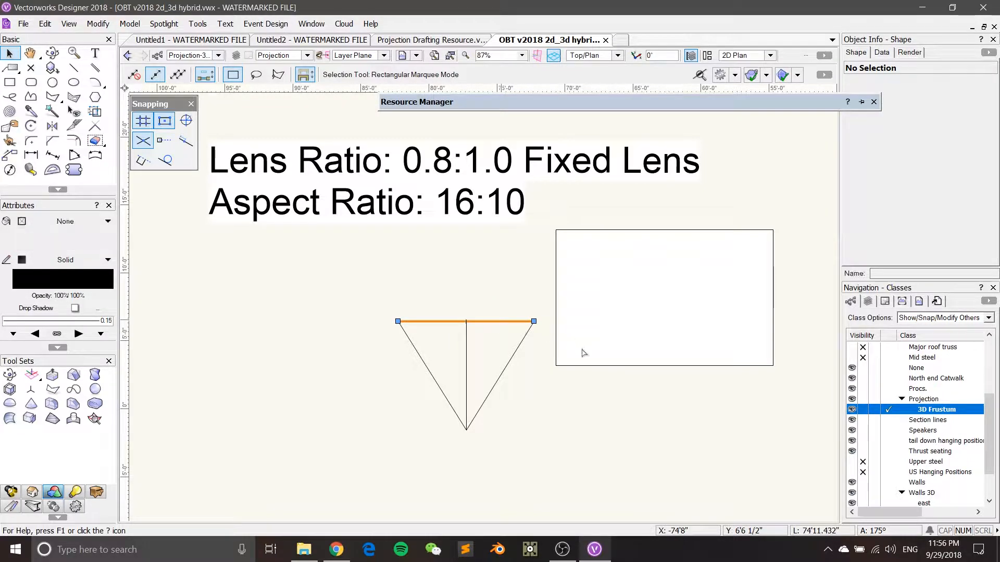
click(565, 359)
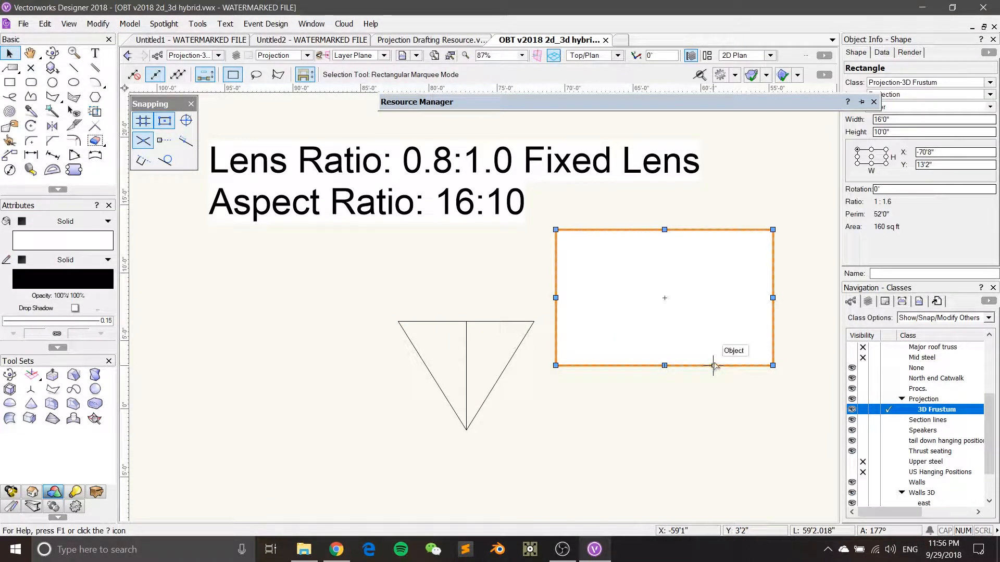
click(583, 388)
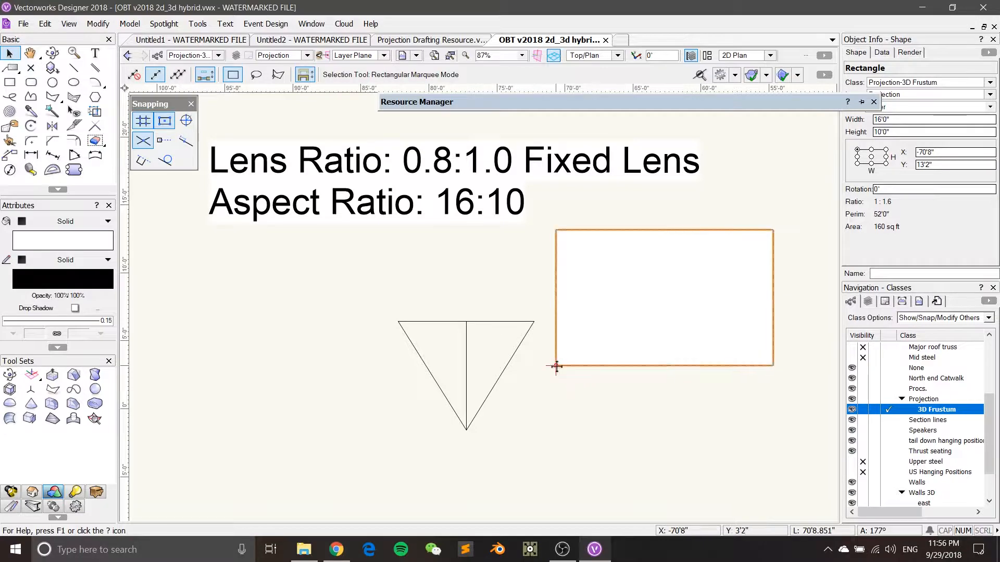
drag(554, 365, 398, 322)
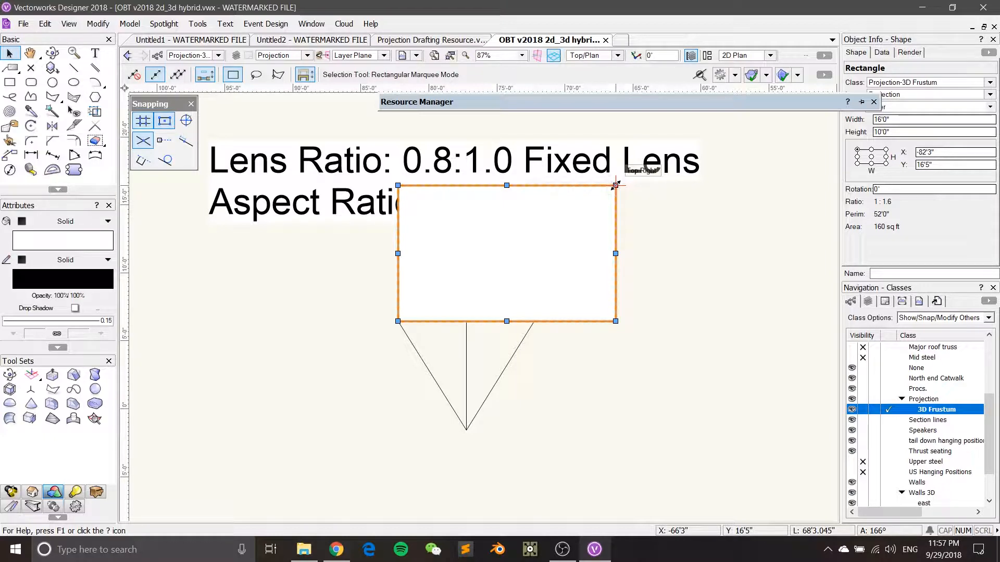
shift+drag(615, 185, 535, 237)
key(shift+x)
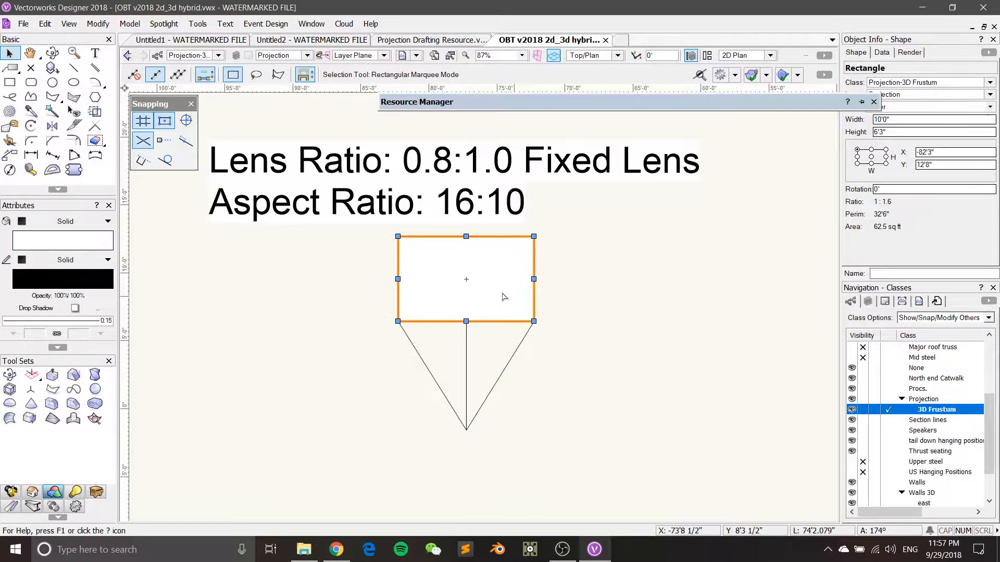
Undo the rectangle's proportional resize and its move onto the triangle
key(ctrl+z)
key(ctrl+z)
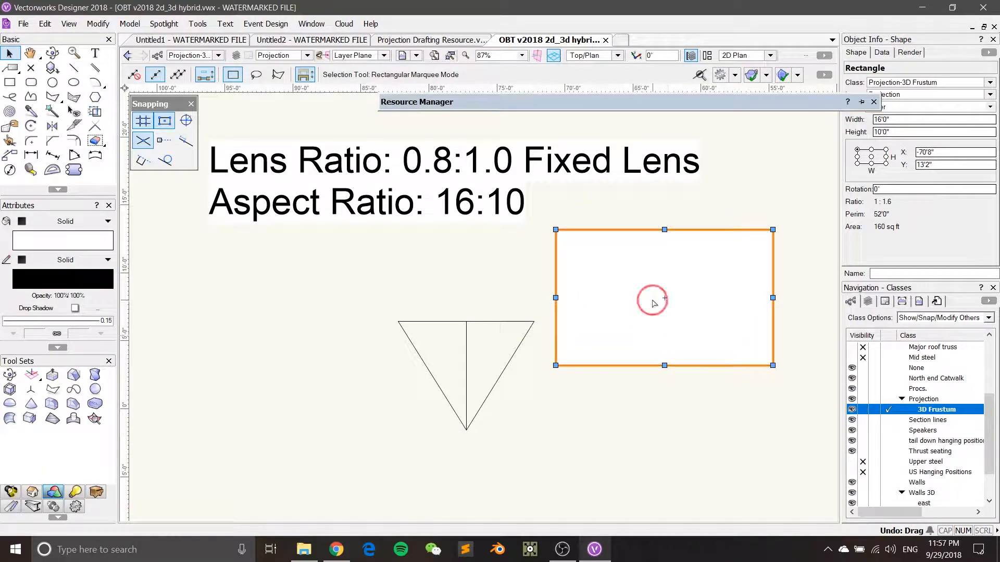
Start scaling the rectangle with Symmetric By Distance, defining the current distance of 16'0" between the ends of its bottom edge
middle_drag(665, 296, 620, 293)
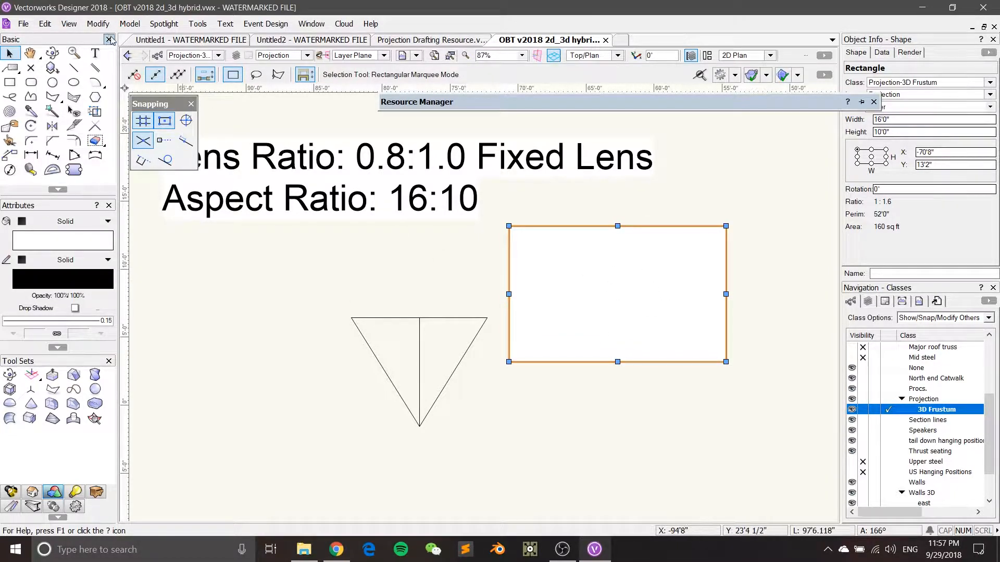
click(98, 23)
click(141, 107)
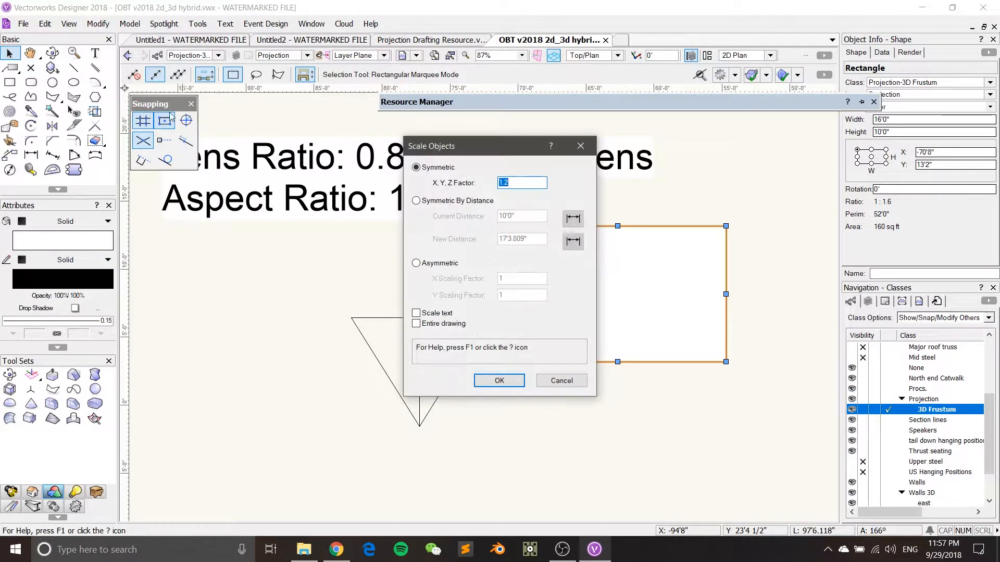
click(425, 203)
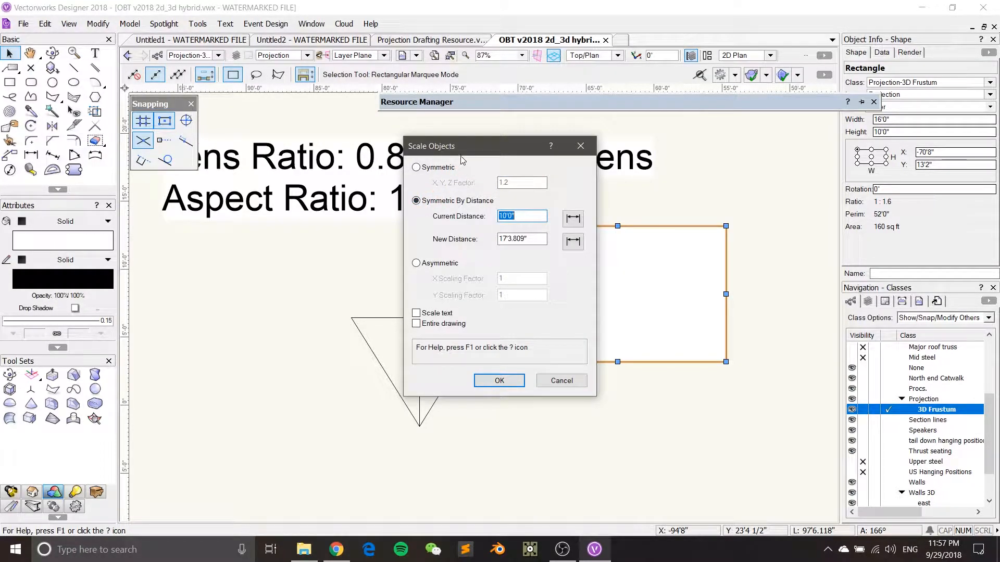
drag(468, 150, 213, 138)
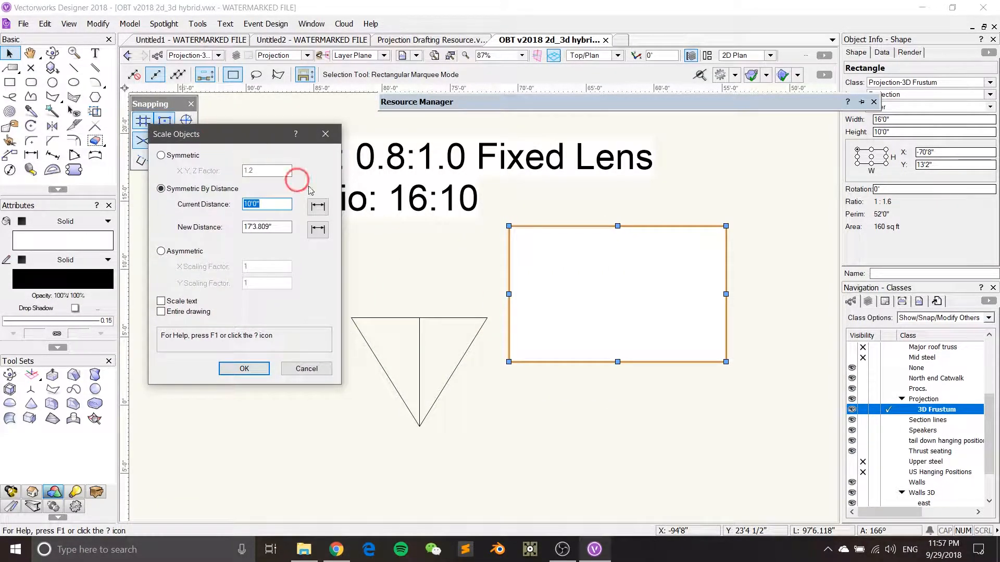
click(318, 206)
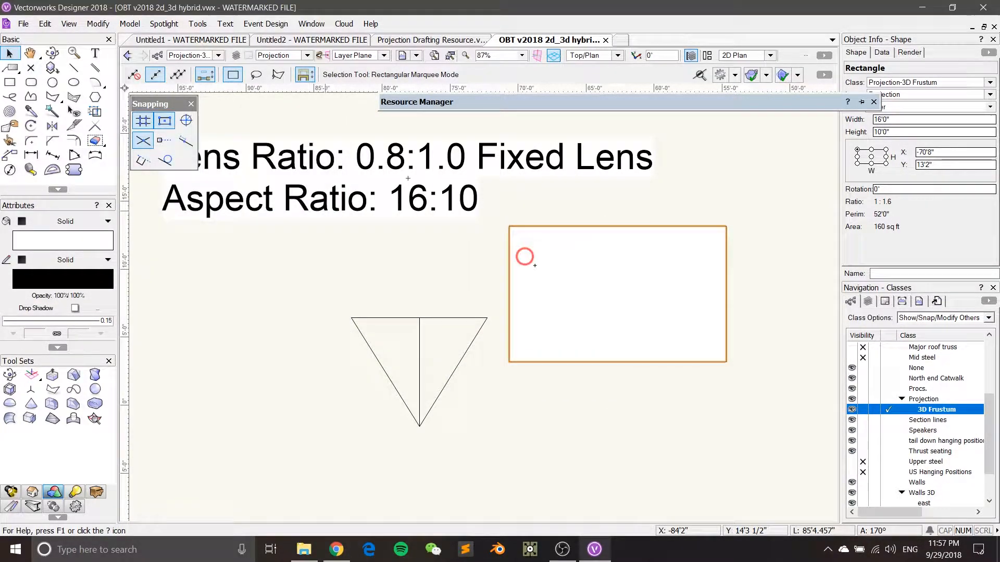
click(509, 362)
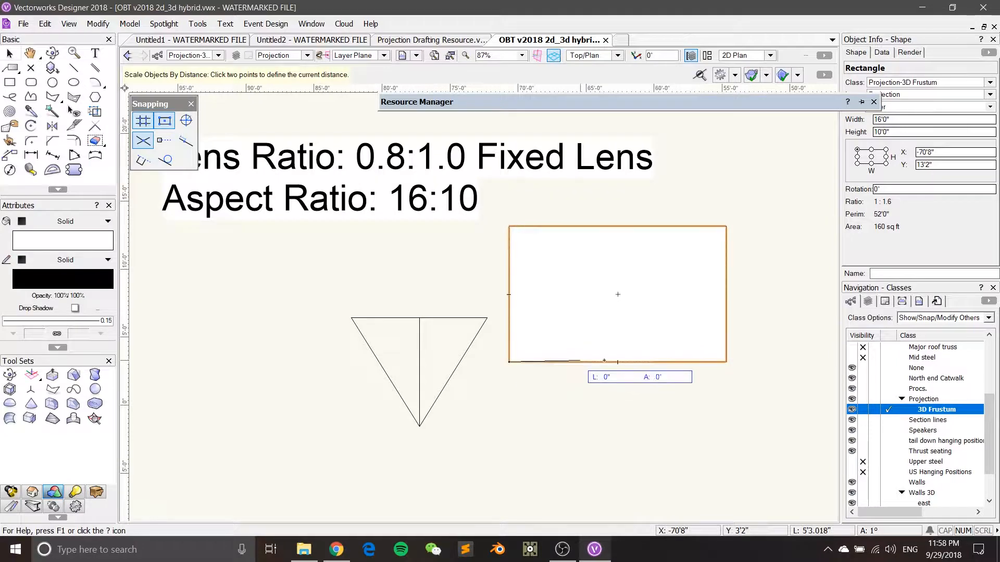
click(727, 362)
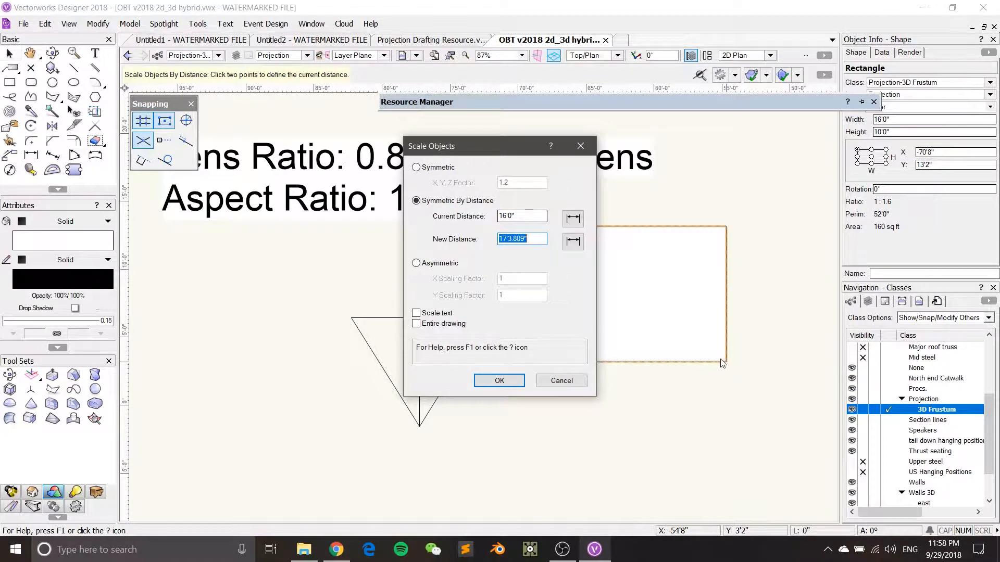
Define the new distance of 10'0" between the ends of the triangle's image-width line and apply the scaling
click(531, 220)
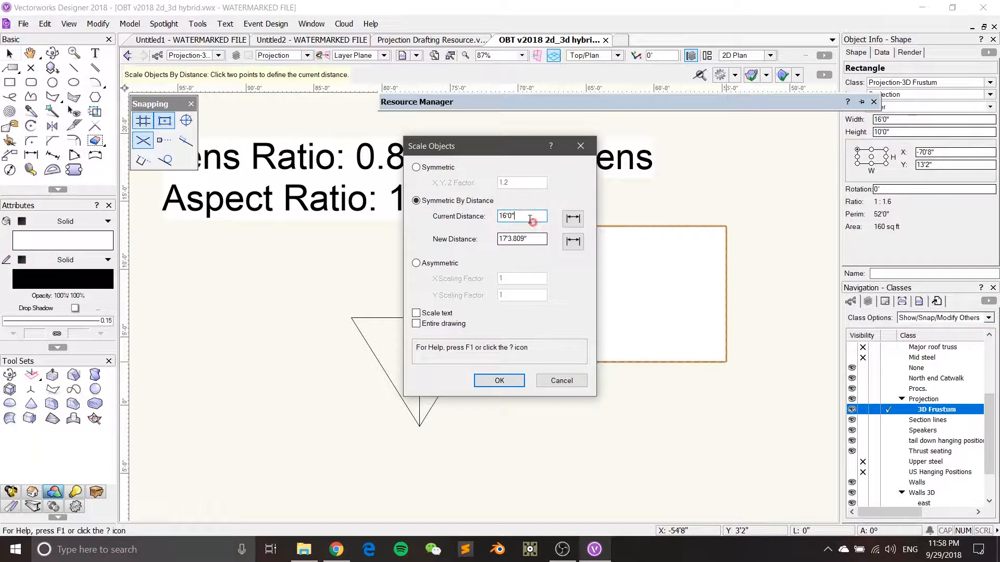
click(573, 241)
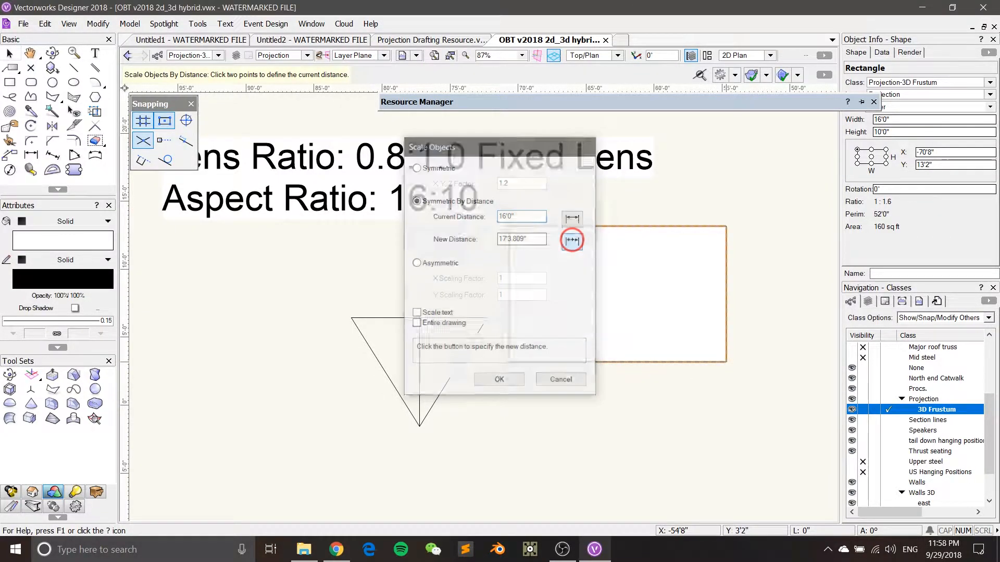
click(352, 317)
shift+click(487, 318)
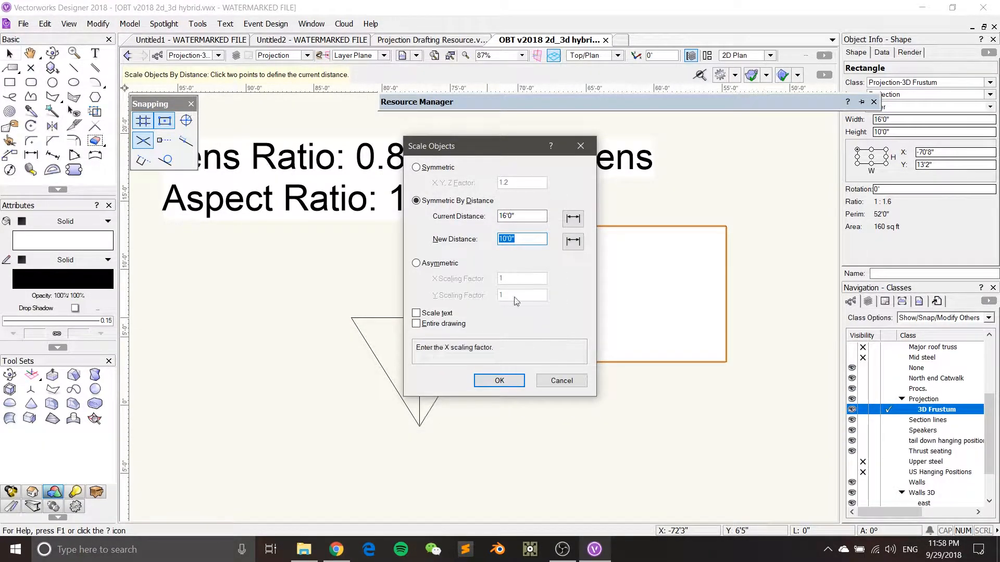
click(499, 381)
Move the scaled rectangle onto the throw triangle, snapping its lower-right corner to the right end of the image-width line
key(x)
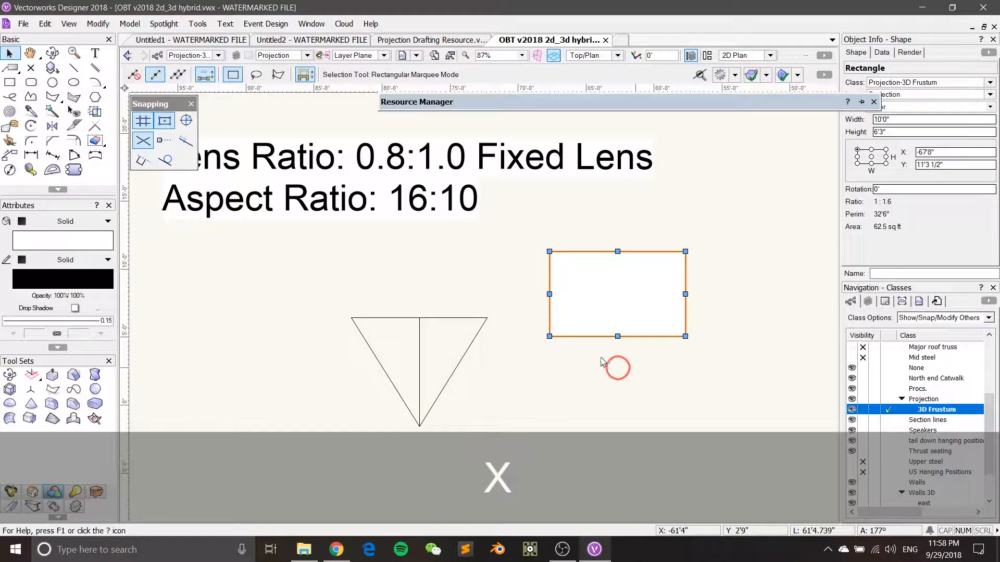
click(617, 368)
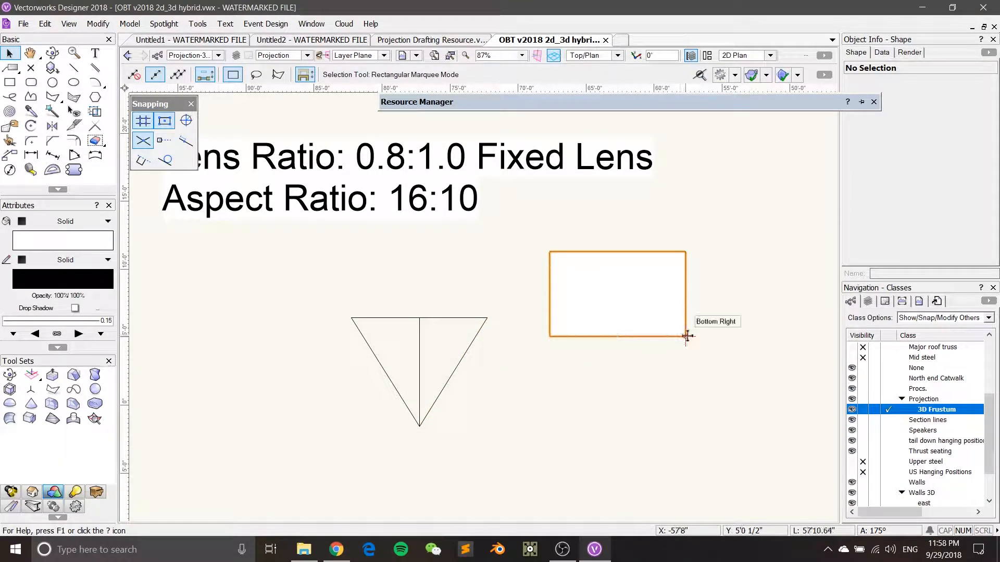
drag(687, 336, 487, 318)
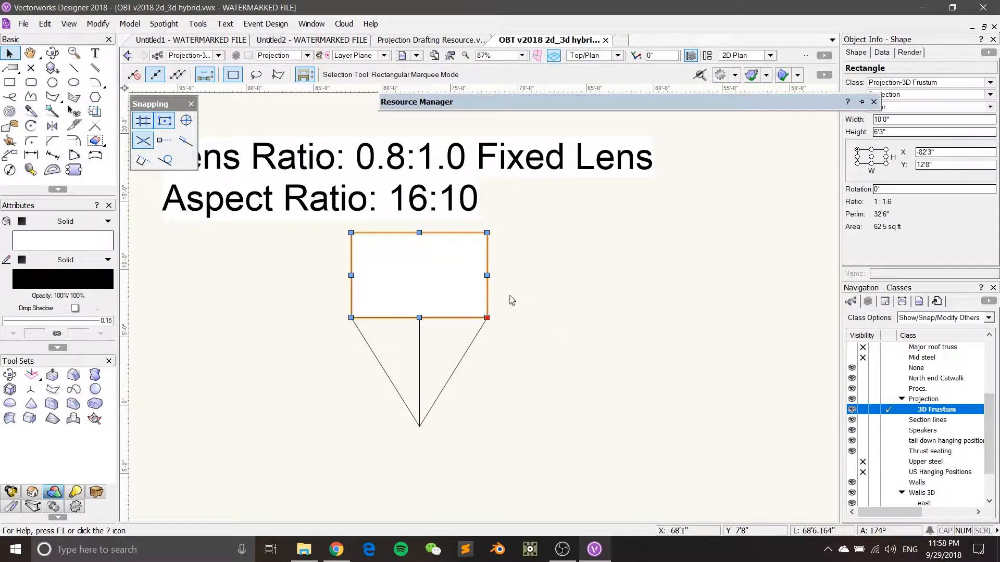
middle_drag(525, 290, 576, 290)
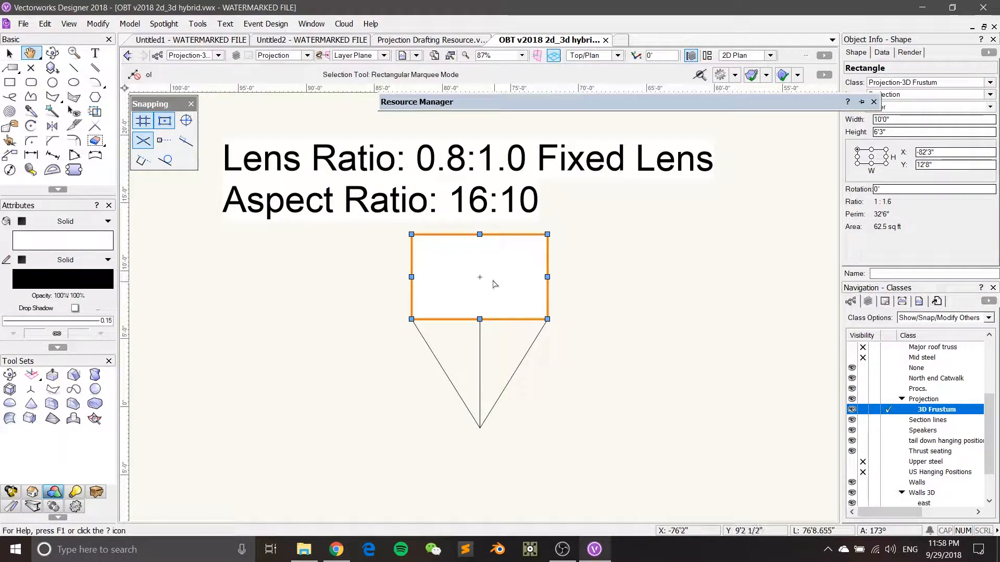
click(544, 425)
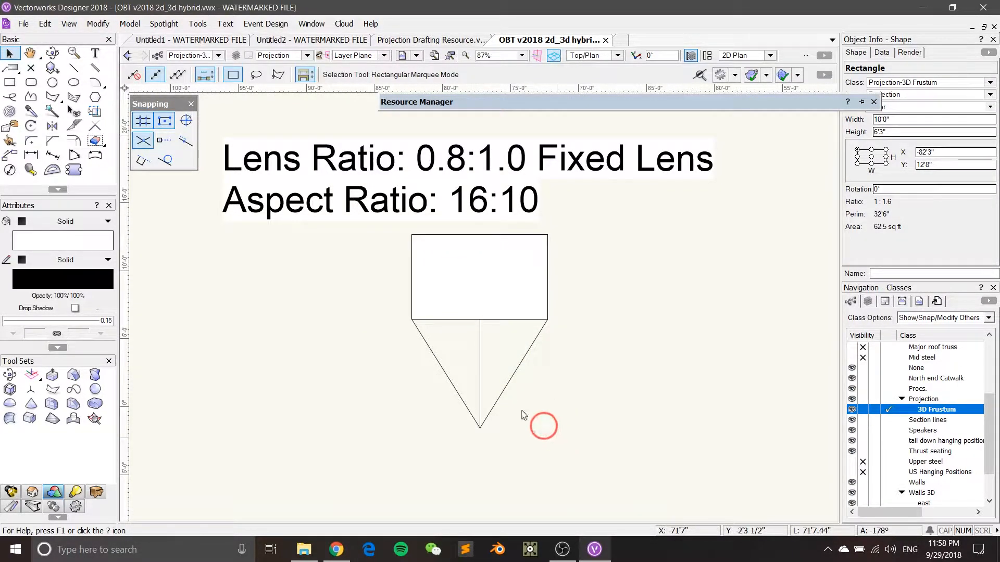
drag(557, 439, 382, 304)
click(517, 288)
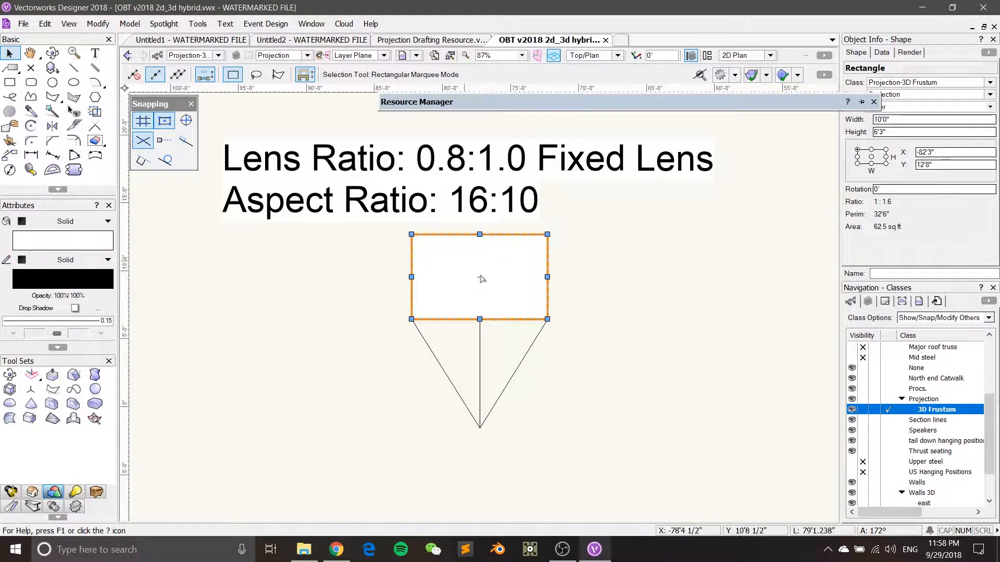
drag(565, 439, 388, 322)
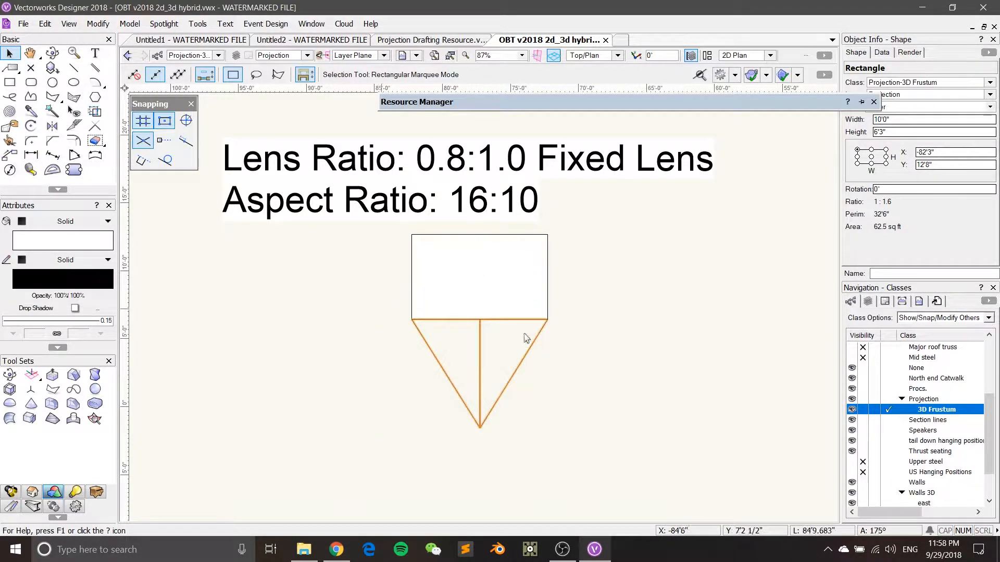
click(596, 328)
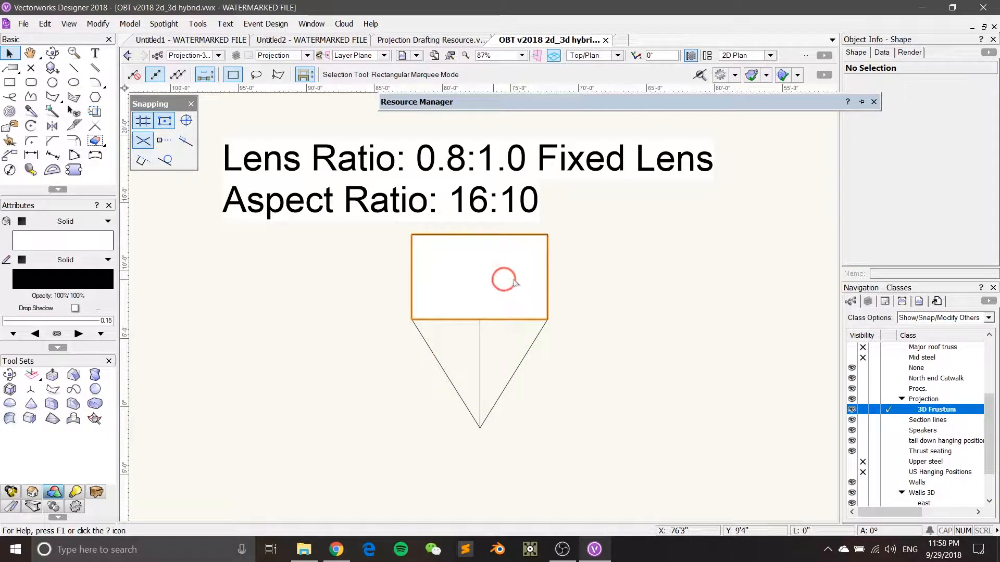
click(513, 281)
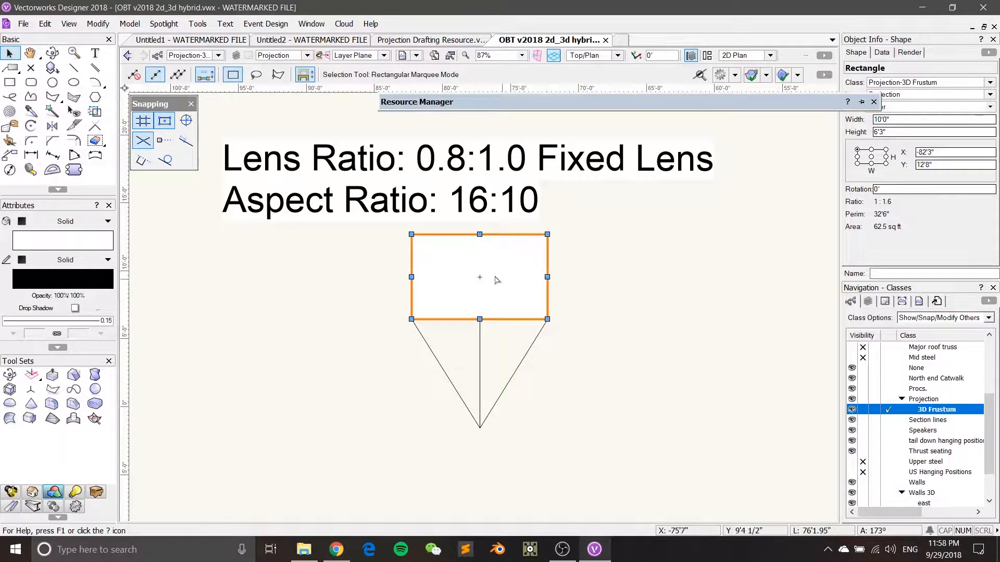
click(617, 56)
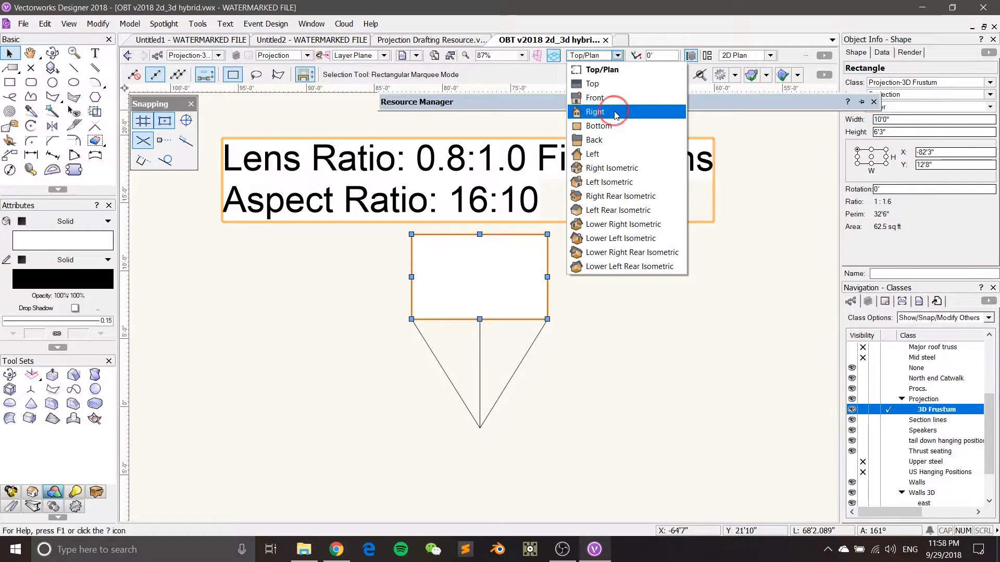
click(604, 112)
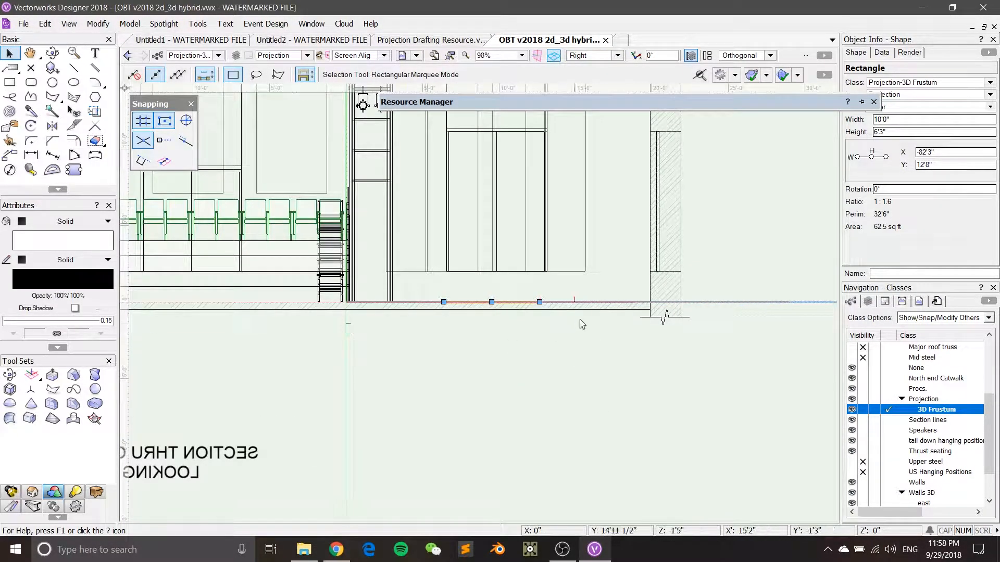
key(ctrl+5)
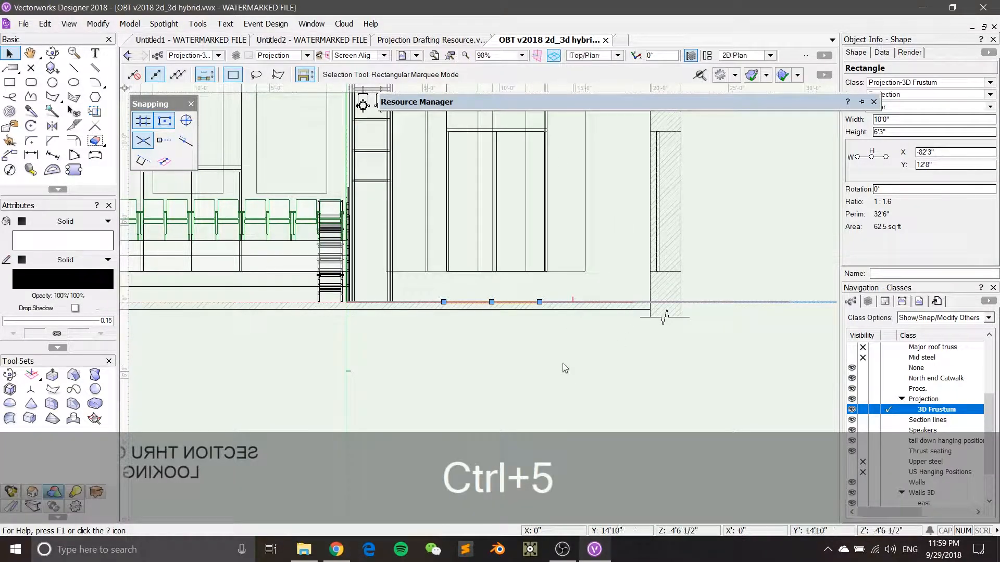
Move the ratio text, rectangle and throw triangle together into the empty area beyond the upper side of the building plan
scroll(561, 356, down, 6)
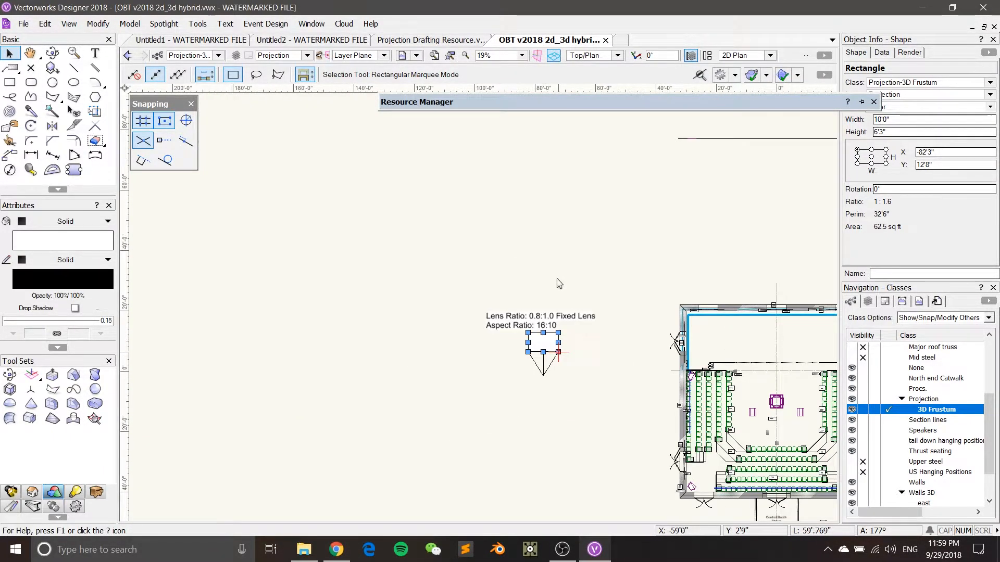
drag(528, 222, 558, 382)
key(x)
drag(408, 295, 589, 448)
drag(498, 397, 515, 145)
key(h)
drag(538, 146, 524, 314)
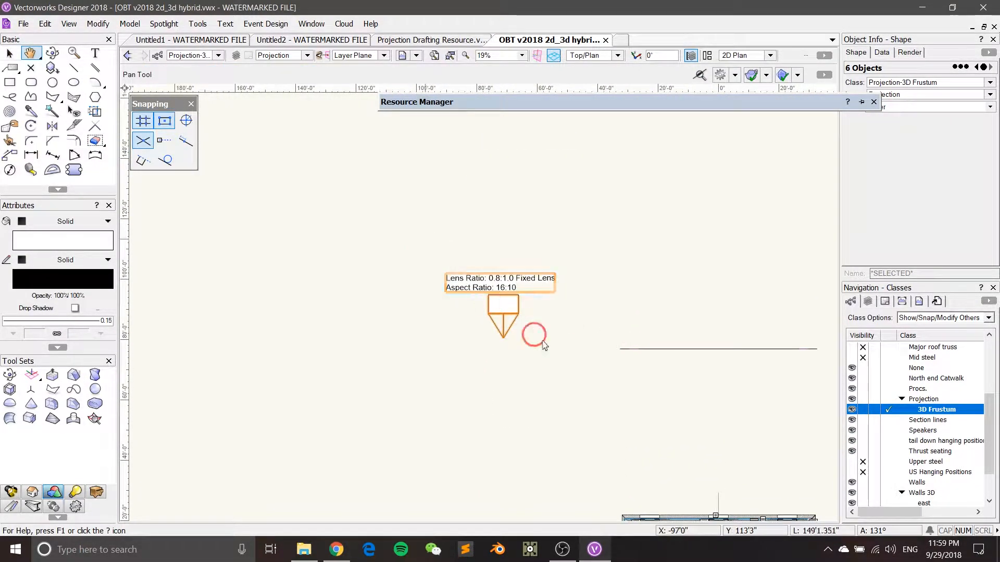
key(x)
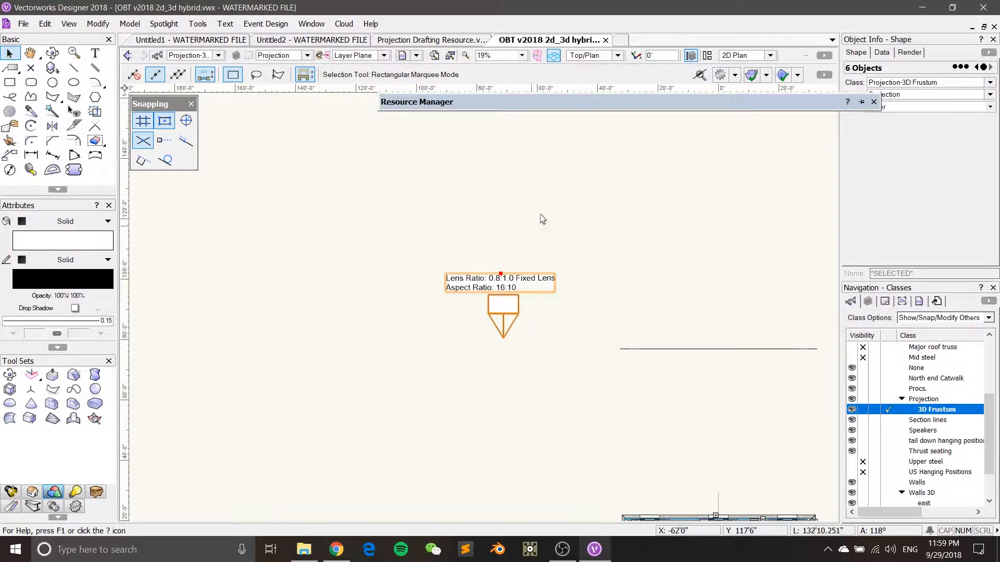
Select only the 16:10 rectangle and show the drawing in the Right view
click(617, 55)
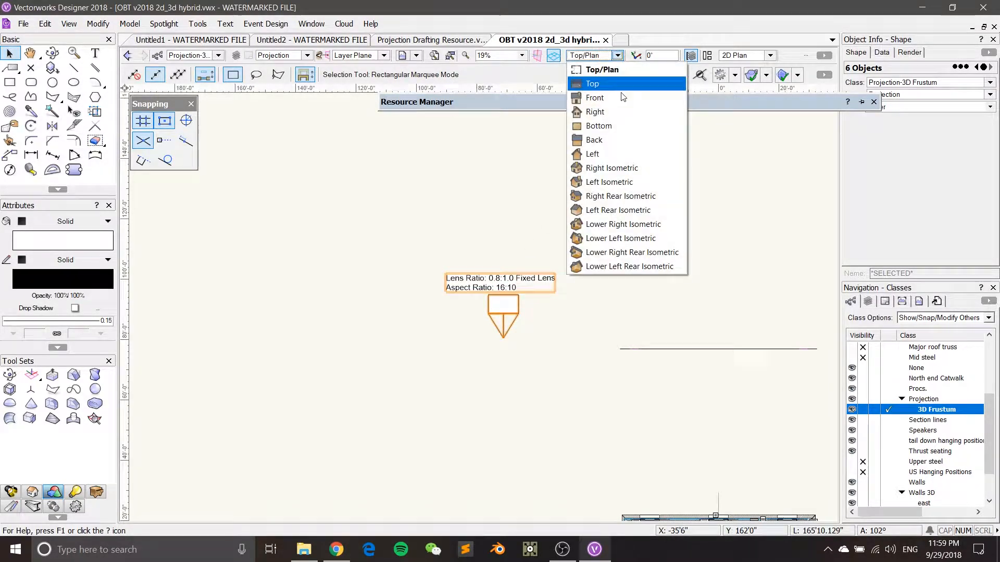
click(516, 186)
scroll(538, 211, up, 2)
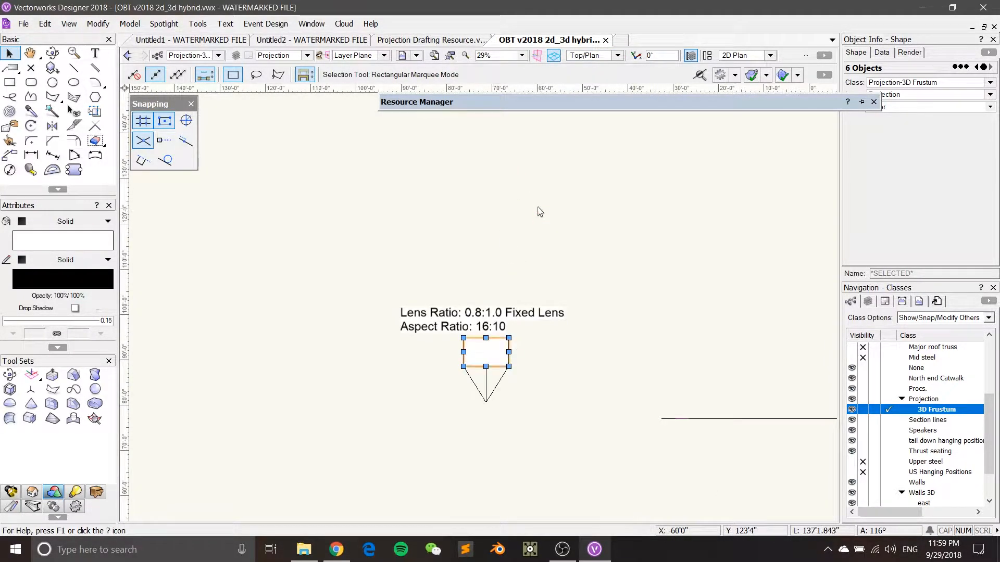
click(617, 55)
click(595, 112)
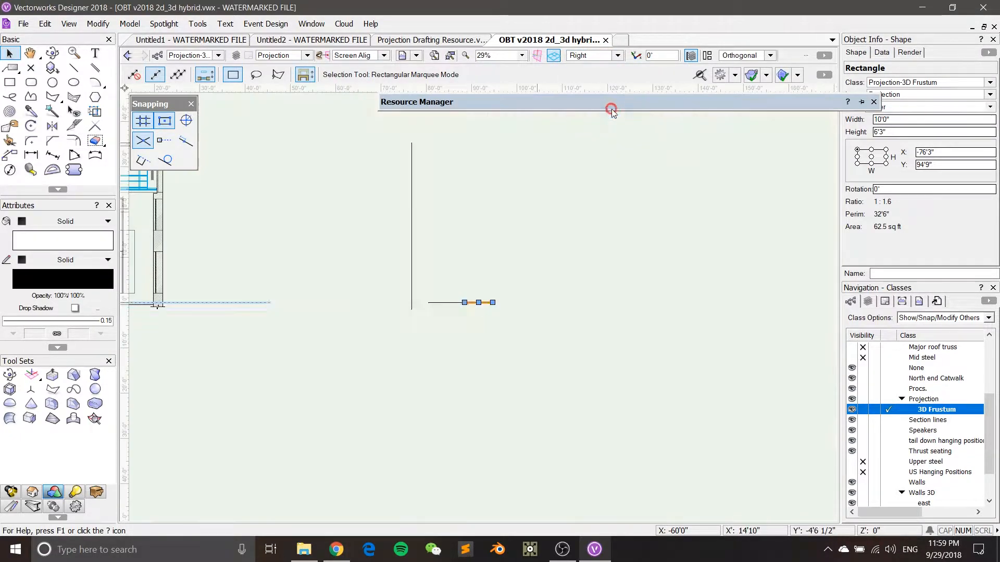
mouse_move(612, 108)
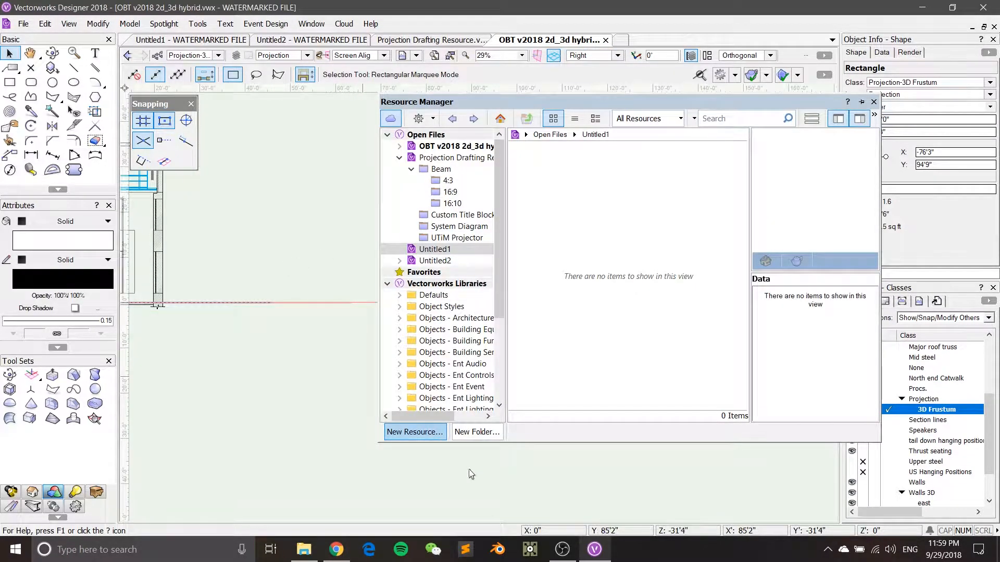
scroll(482, 349, up, 4)
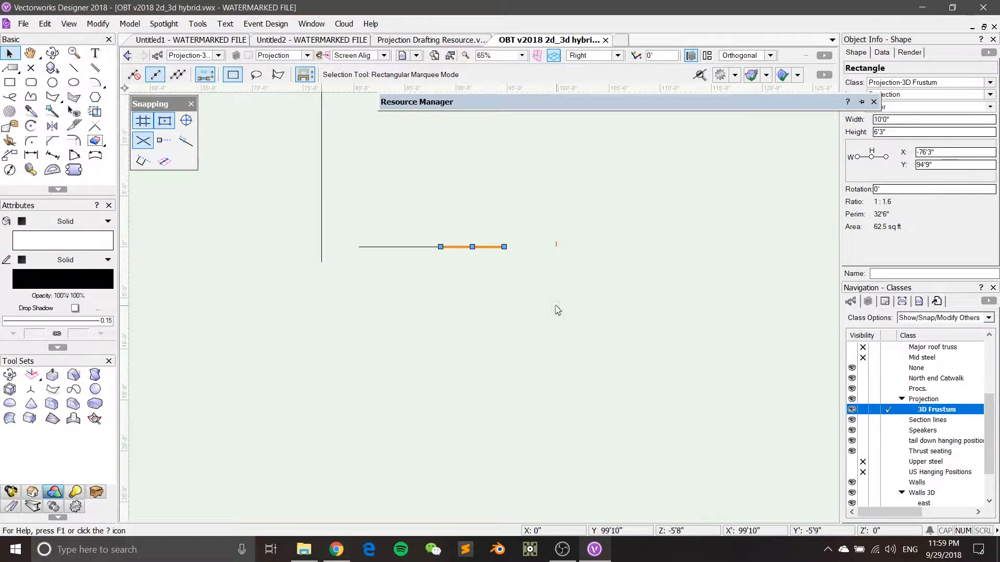
Rotate the rectangle 90° in the Right view so that it stands upright
key(ctrl+l)
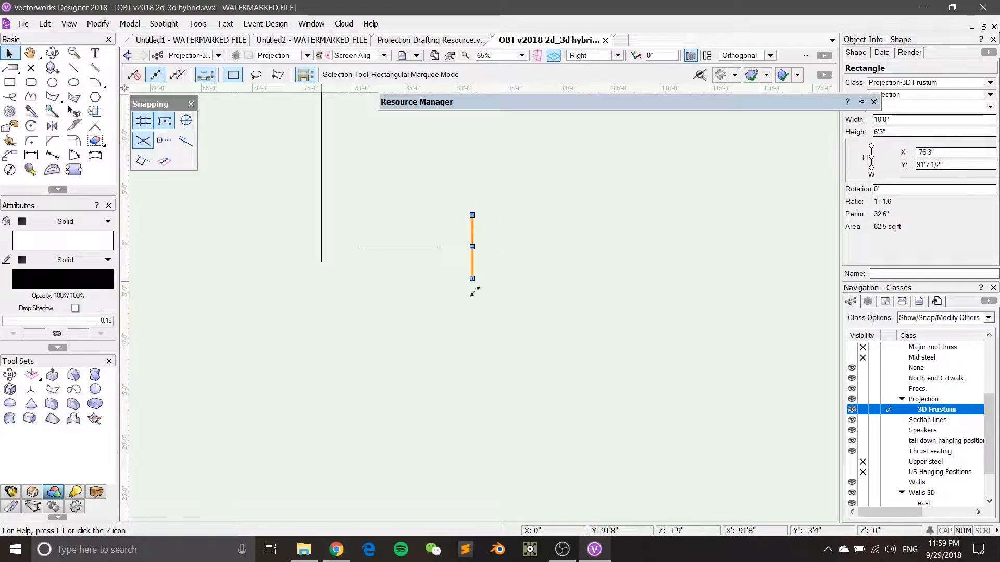
right_click(510, 265)
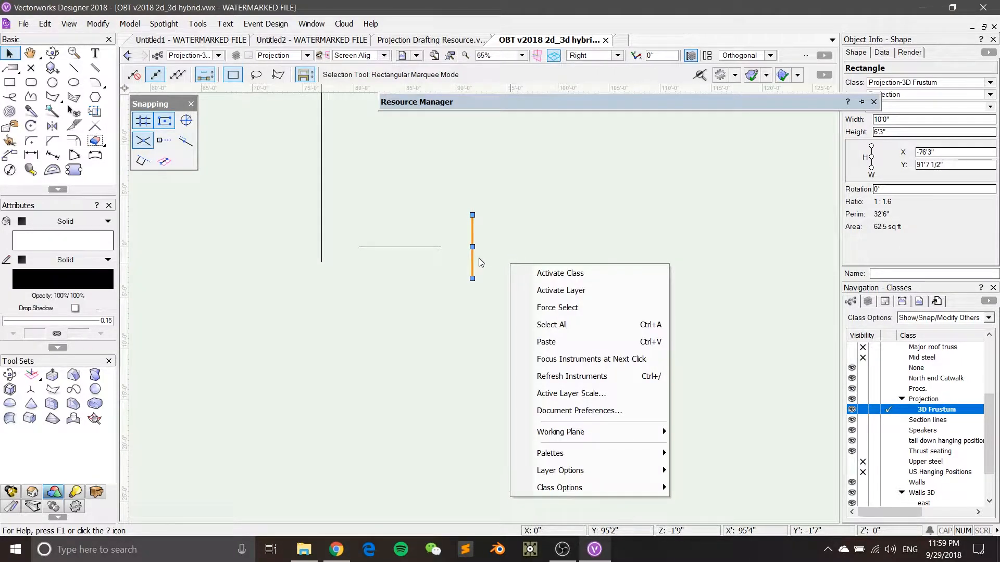
click(568, 9)
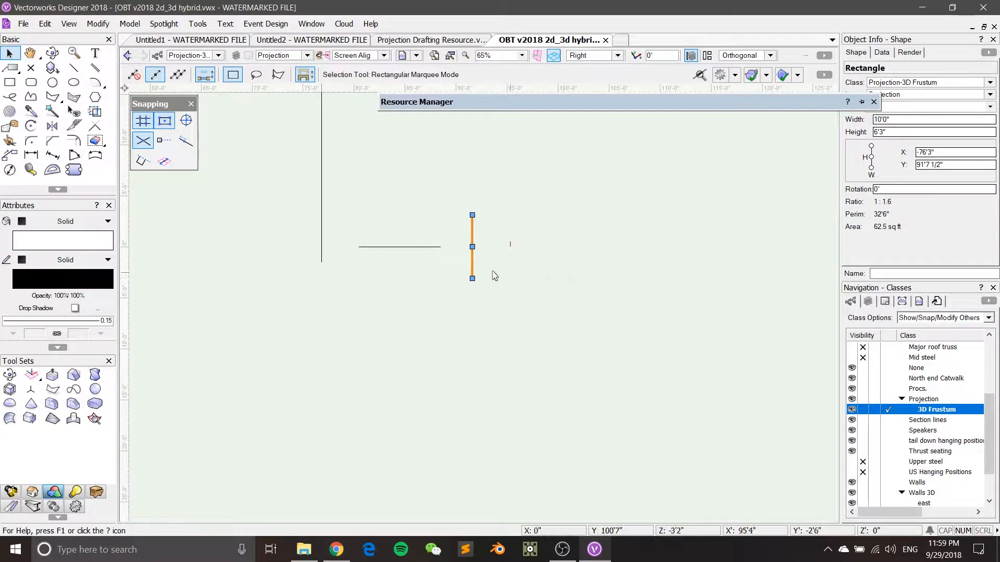
Move the upright rectangle by its midpoint to the right end of the throw triangle's horizontal line in the Right view
scroll(475, 270, up, 1)
middle_drag(472, 268, 537, 275)
key(x)
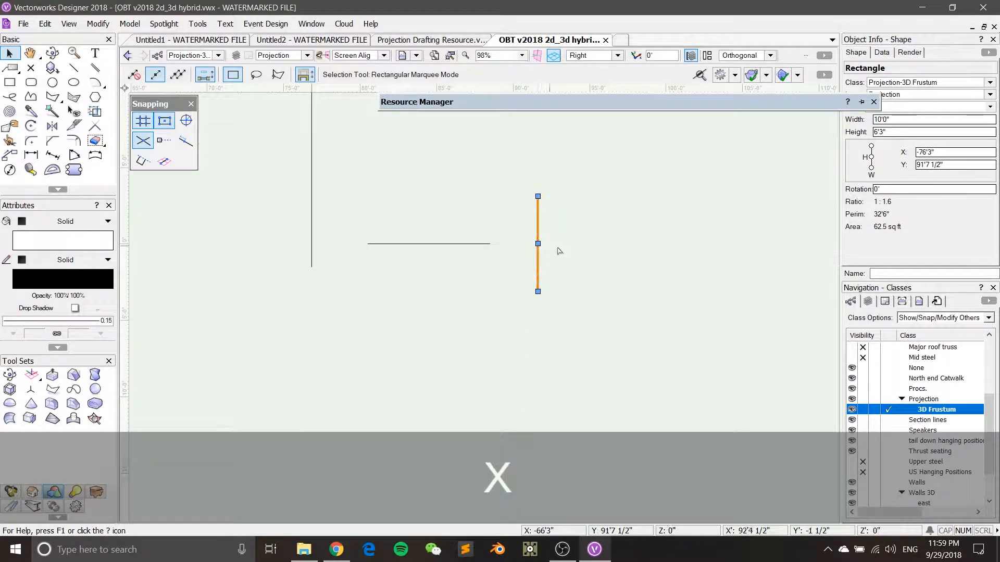
click(557, 249)
drag(537, 243, 492, 243)
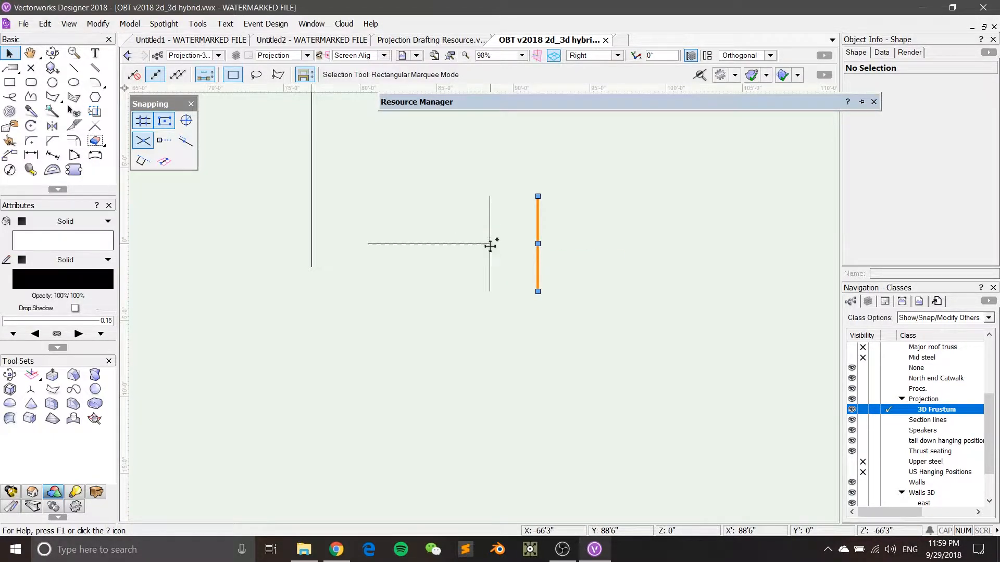
Inspect the upright rectangle at the end of the throw triangle from an angled 3D view, with nothing selected, and create the document's backup copy
ctrl+middle_drag(469, 255, 501, 290)
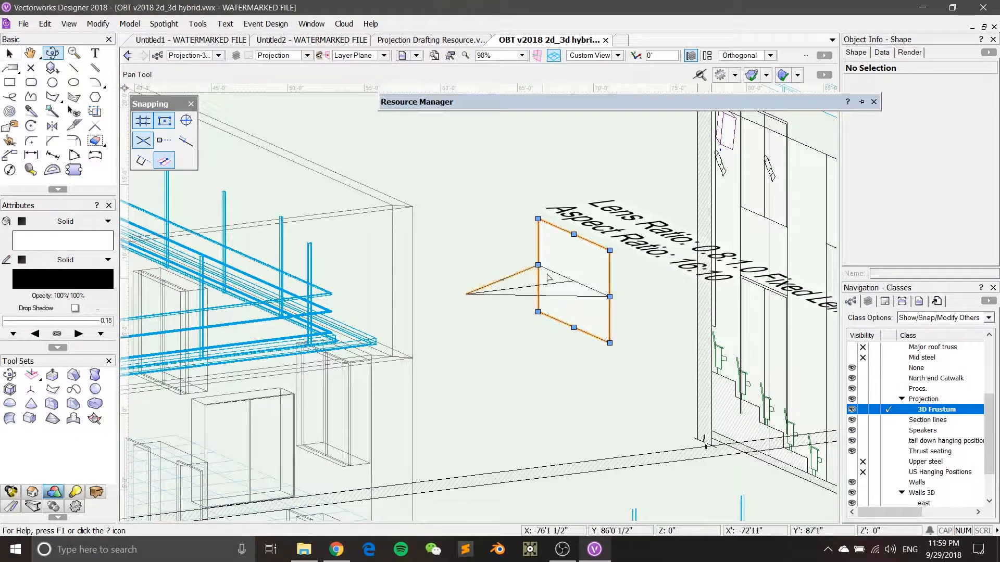
scroll(632, 292, up, 3)
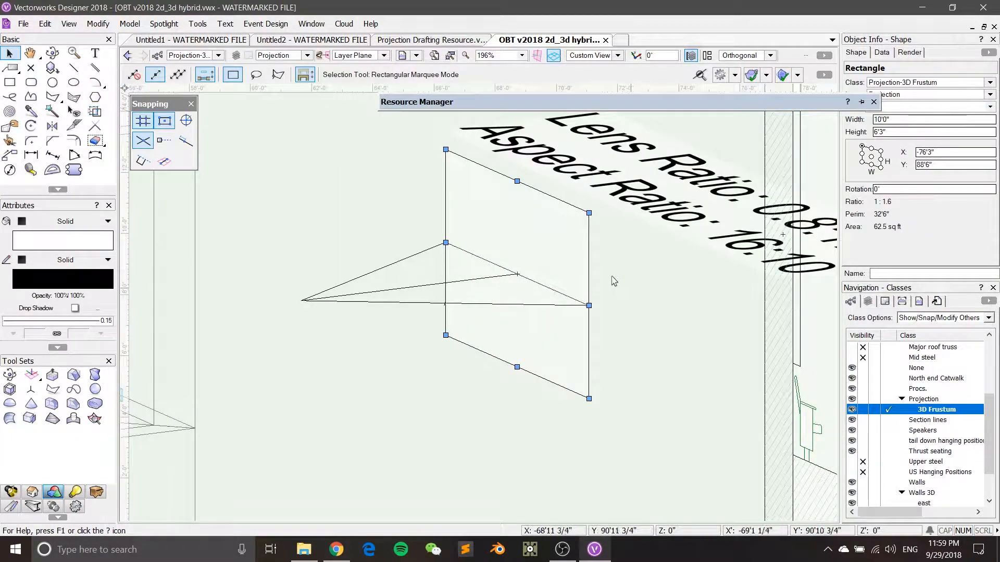
middle_drag(613, 280, 619, 300)
click(297, 319)
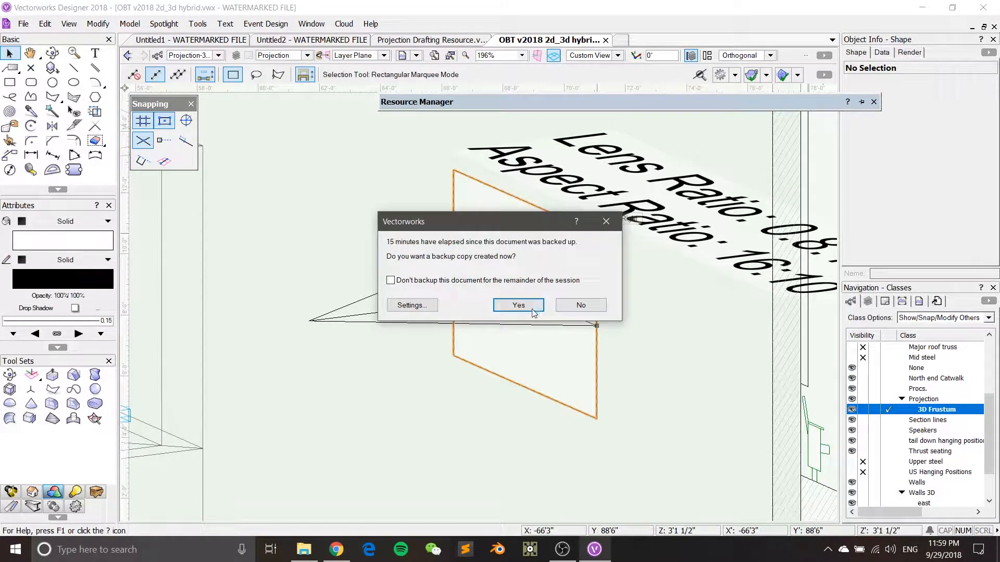
click(520, 305)
click(408, 196)
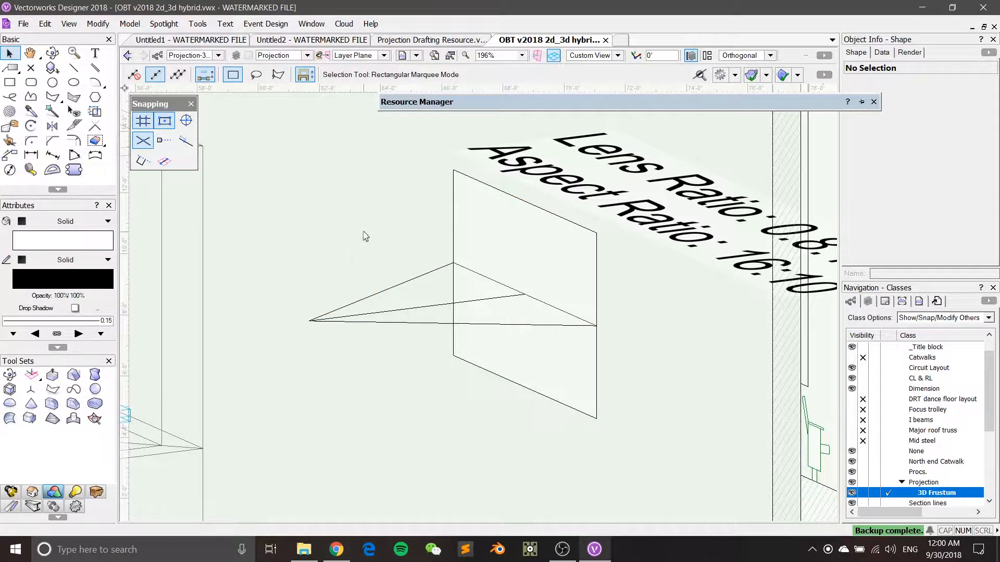
mouse_move(365, 236)
middle_down()
mouse_move(390, 212)
mouse_move(404, 242)
mouse_move(475, 239)
mouse_move(463, 279)
middle_up()
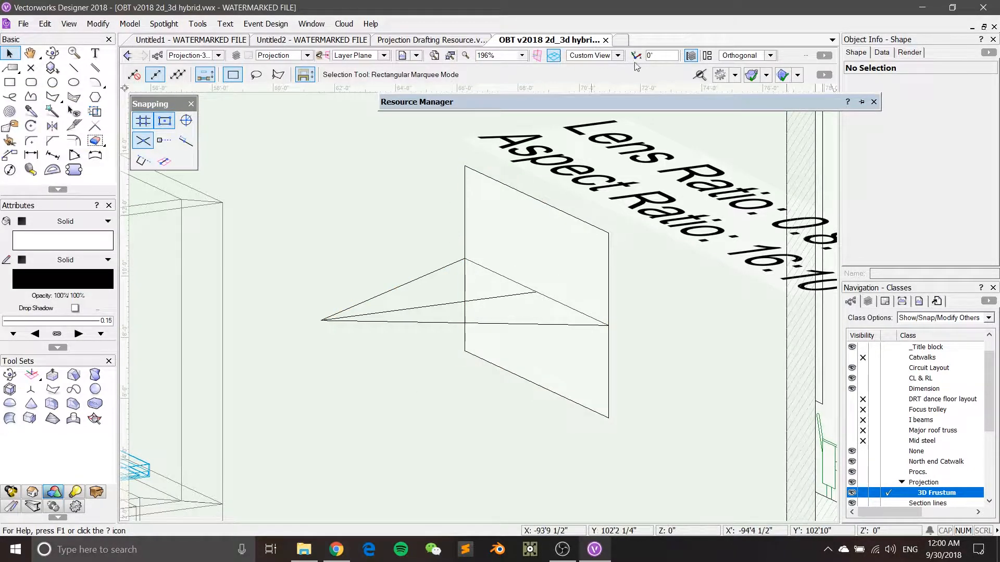
Show the drawing in the Right view and turn it from there into an angled 3D view close to the throw triangle and rectangle
click(618, 56)
click(614, 68)
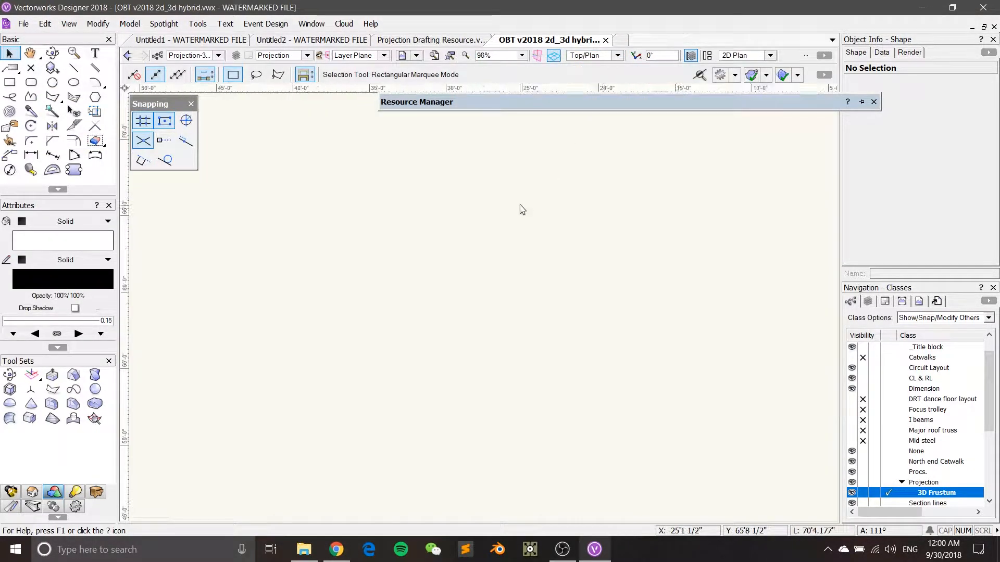
click(618, 56)
click(611, 111)
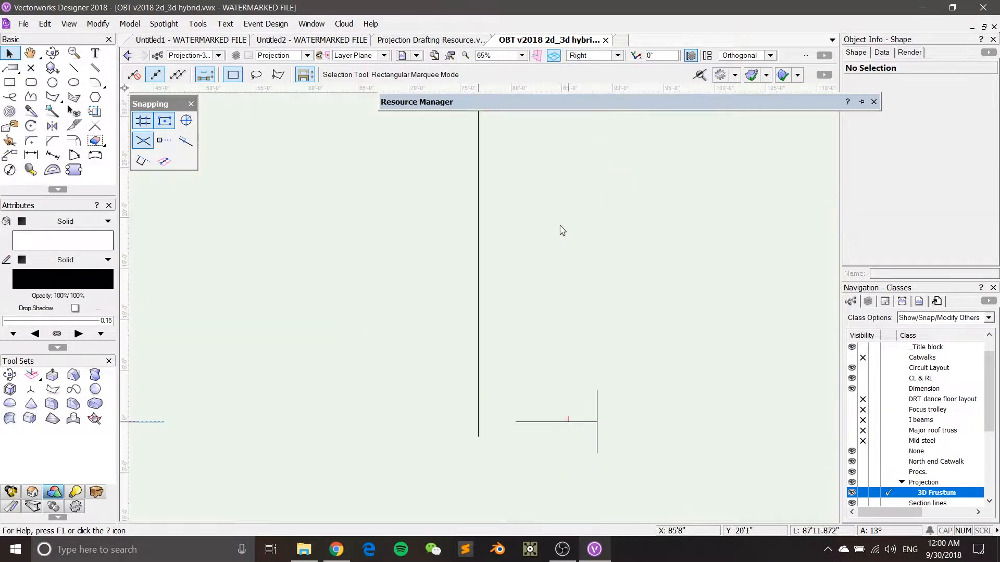
ctrl+middle_drag(495, 281, 329, 173)
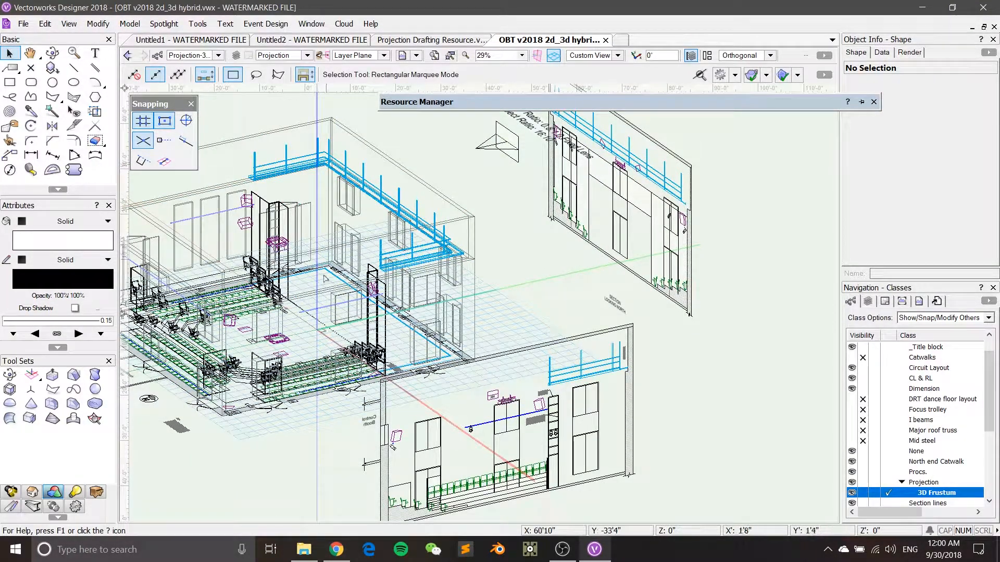
middle_drag(492, 153, 445, 276)
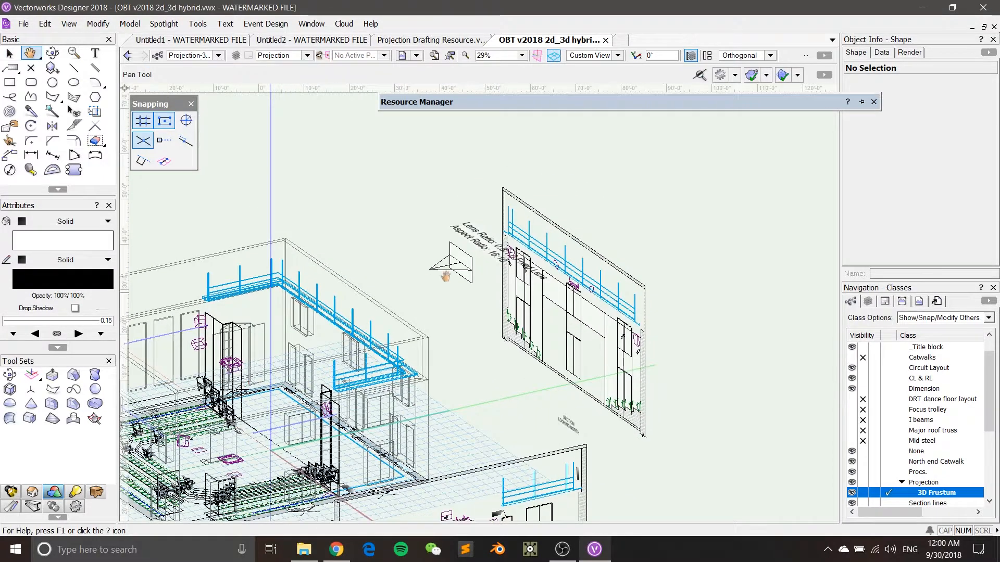
scroll(445, 276, up, 3)
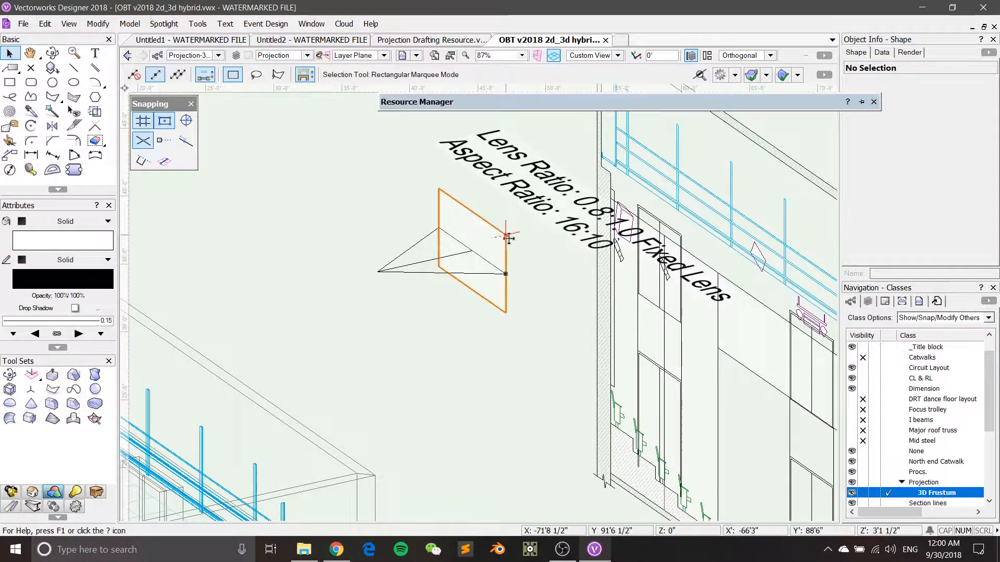
scroll(508, 238, up, 1)
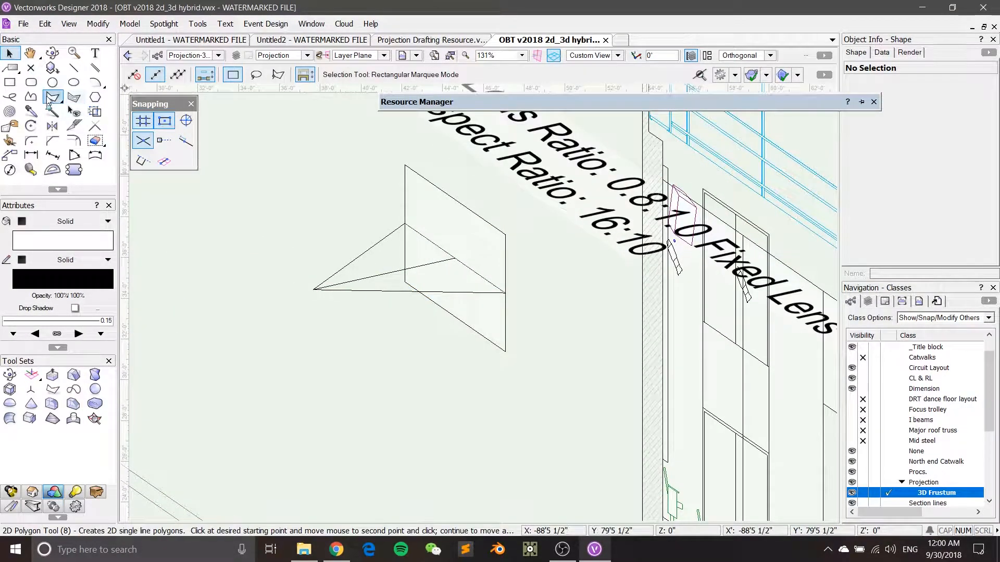
click(52, 97)
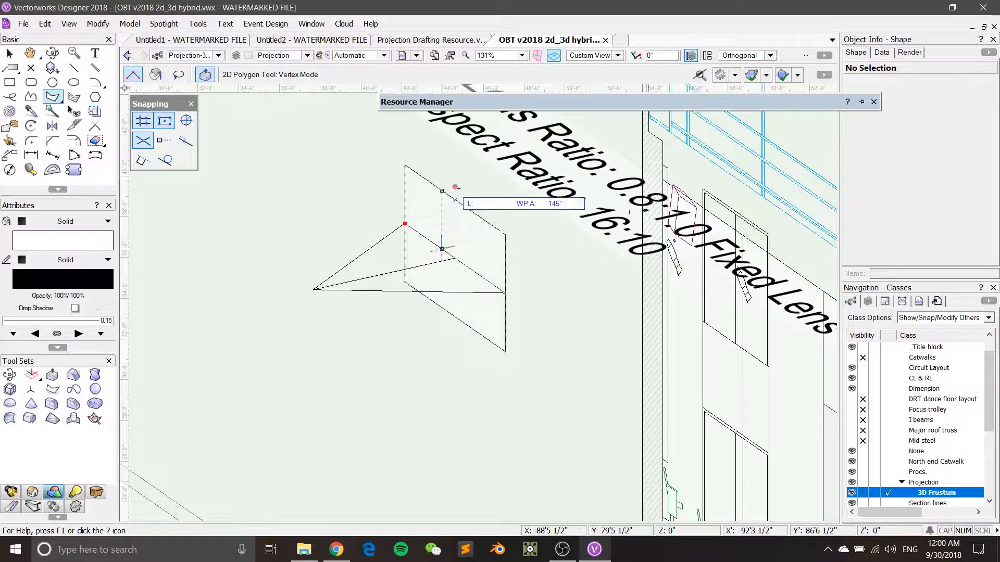
click(505, 293)
click(456, 258)
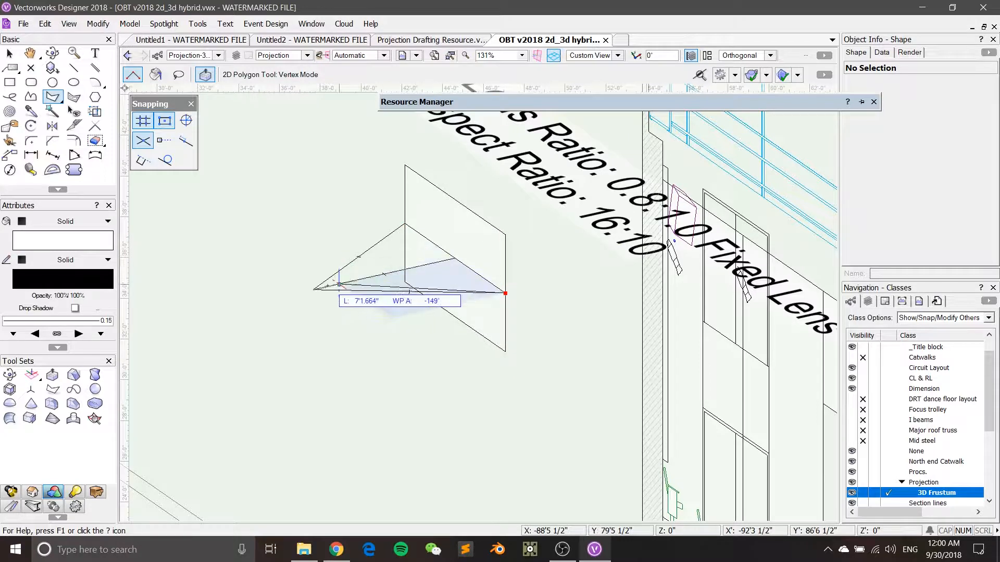
click(313, 290)
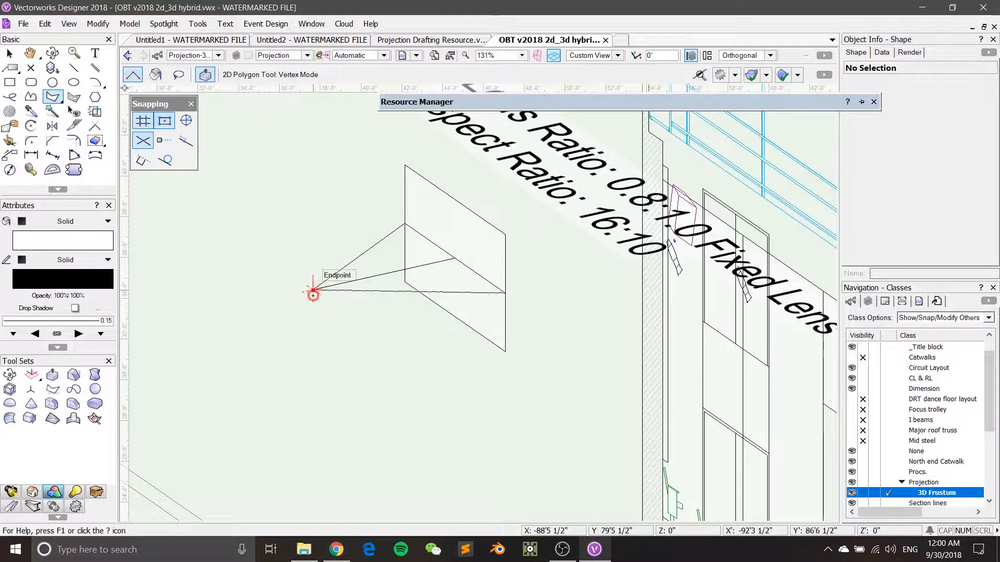
click(404, 224)
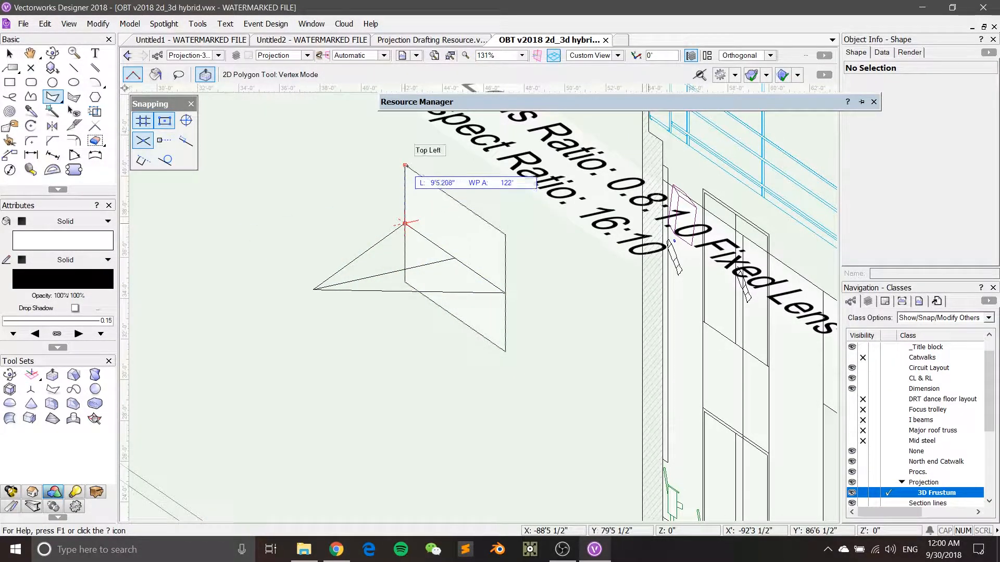
click(405, 166)
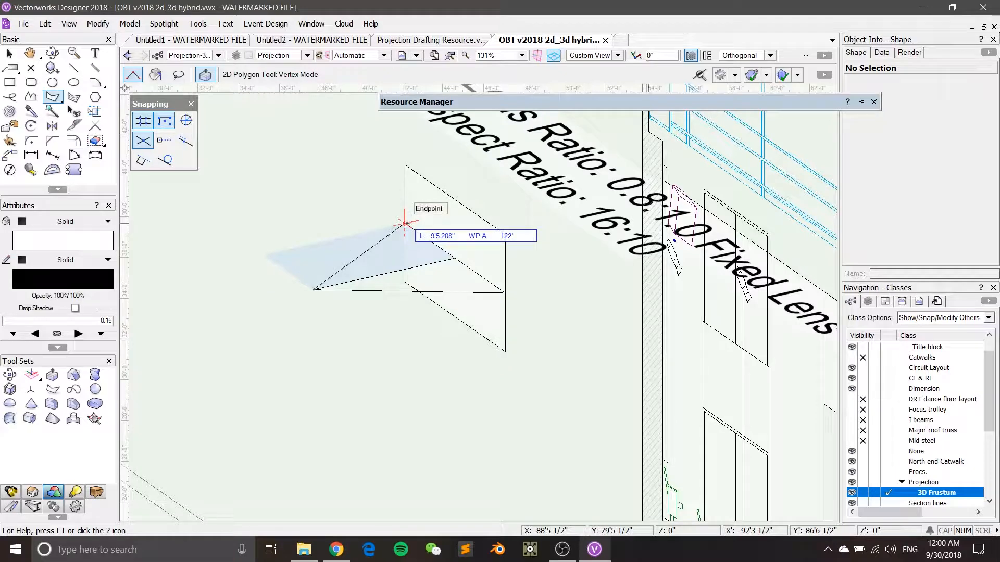
click(406, 224)
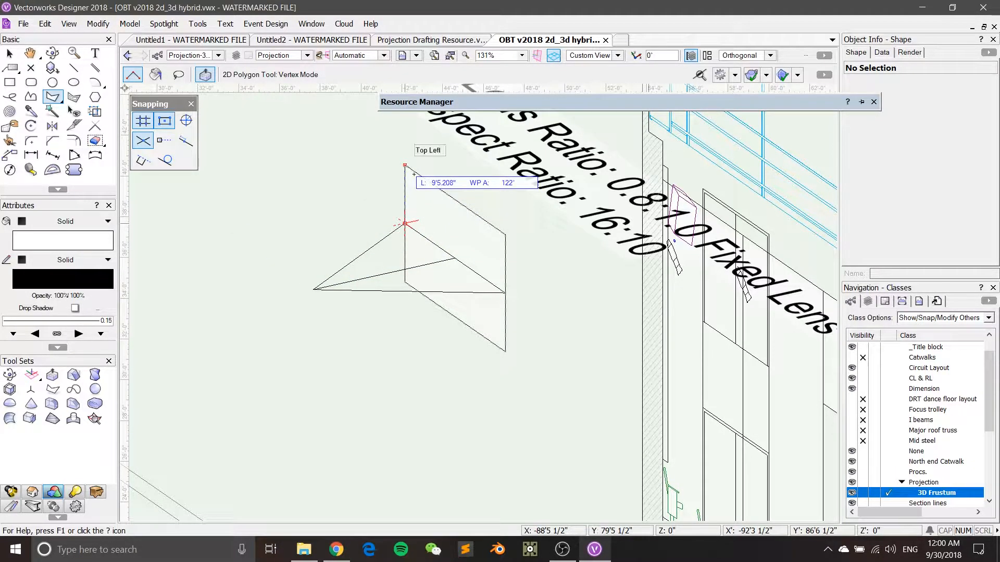
key(Escape)
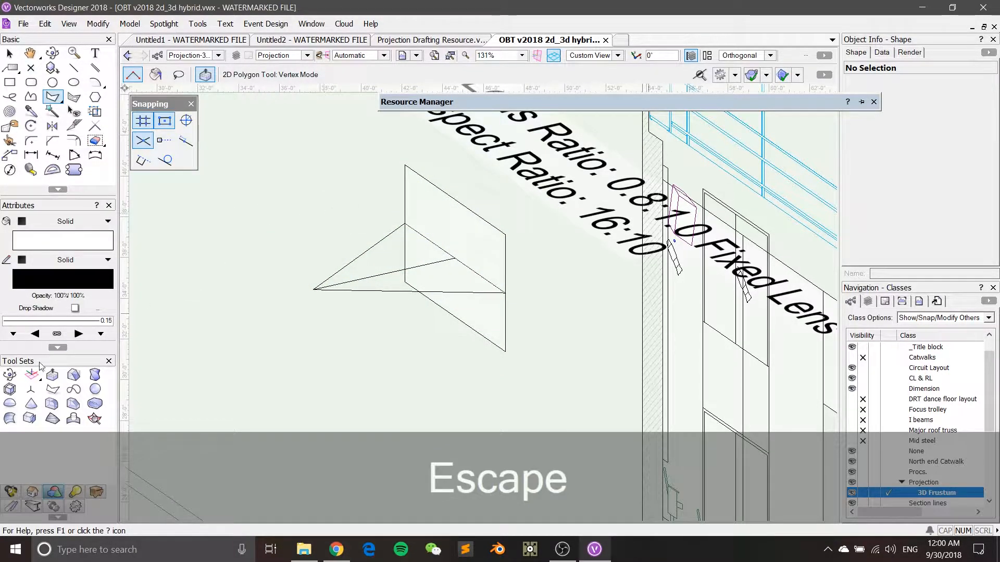
key(x)
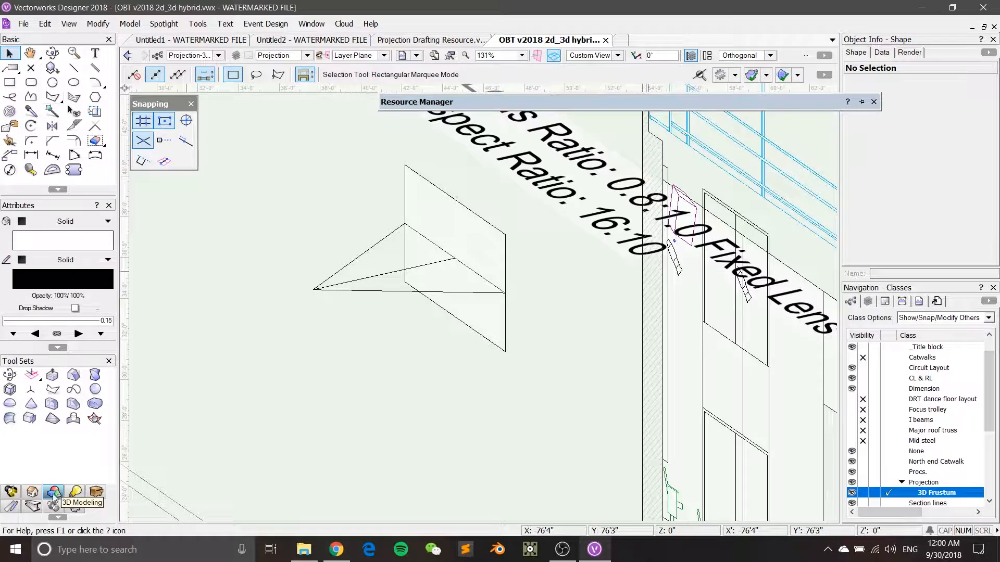
Draw the frustum's upper face as a closed 3D polygon through the rectangle's two top corners and the throw triangle's apex
click(54, 390)
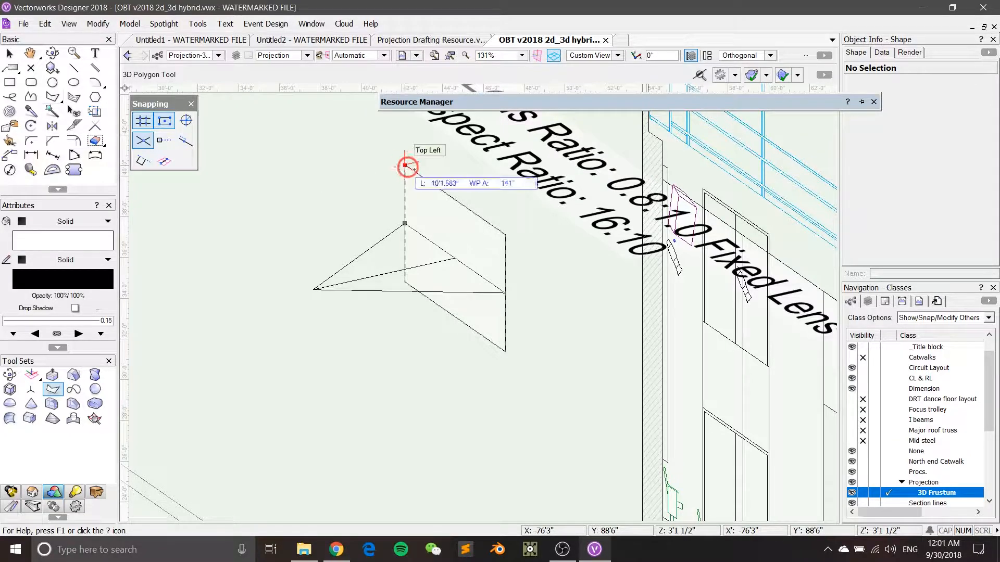
click(506, 235)
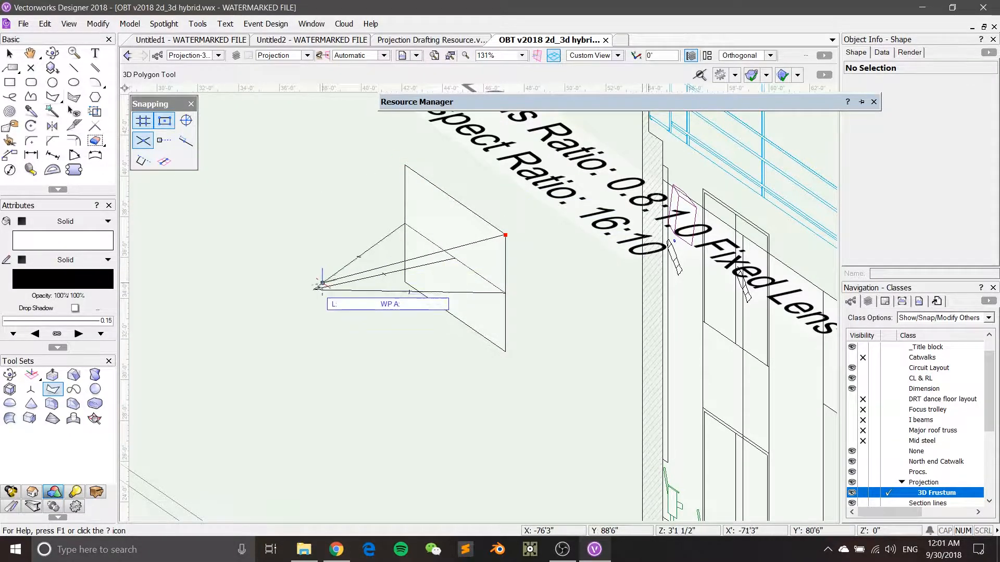
click(314, 289)
click(405, 166)
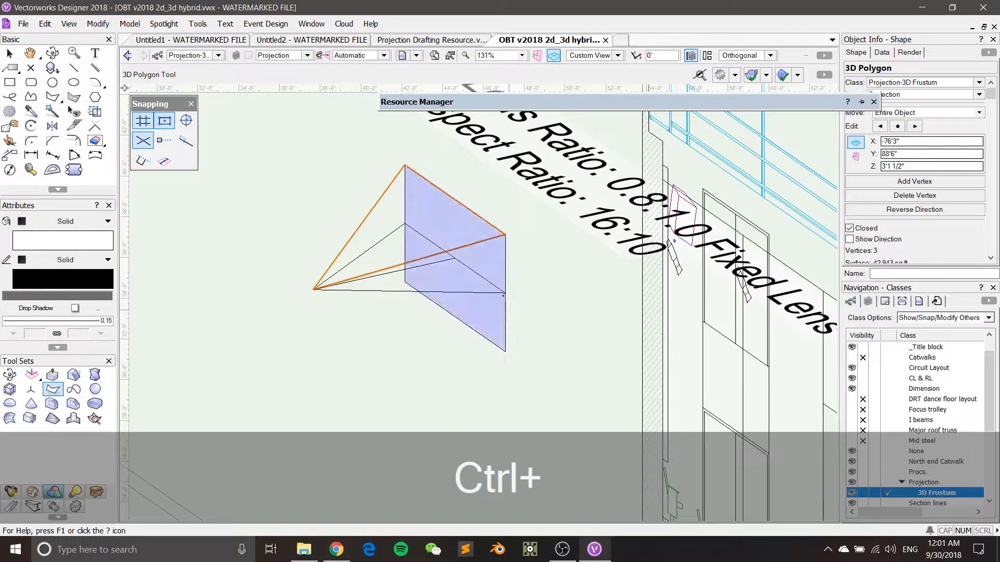
Draw the frustum's right side face as a closed 3D polygon through the rectangle's top right and bottom right corners and the apex
ctrl+middle_drag(349, 210, 436, 267)
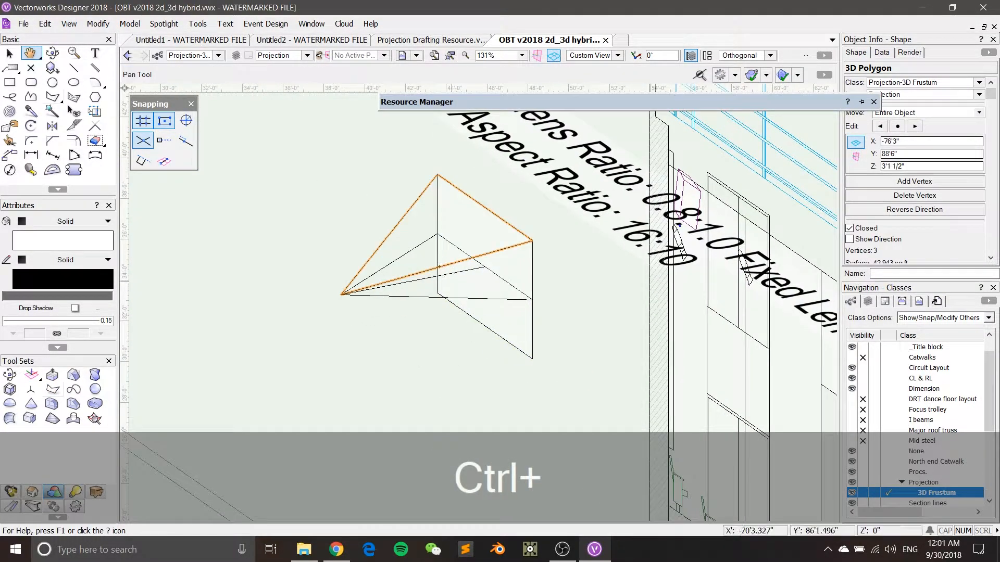
scroll(437, 266, up, 1)
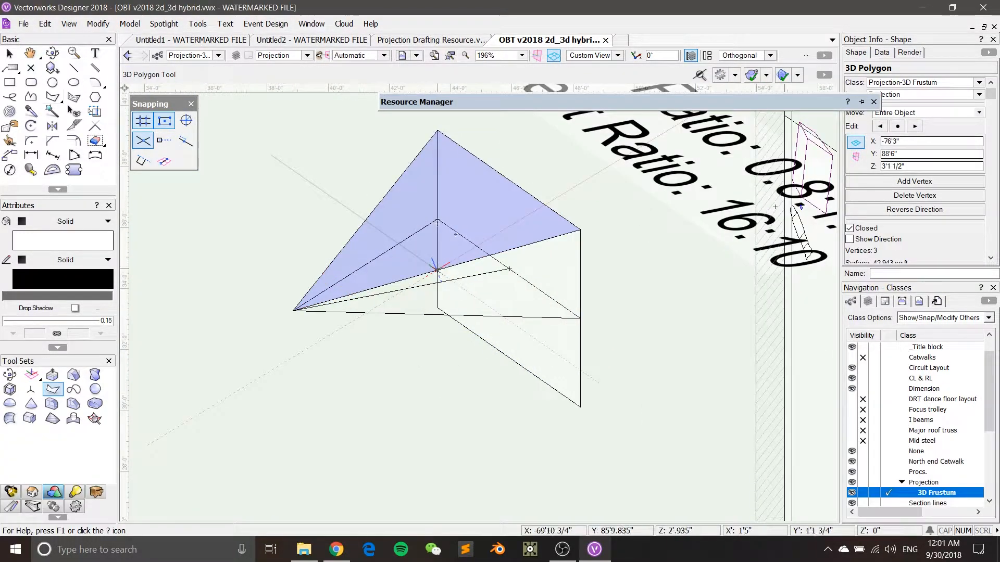
click(582, 231)
click(580, 408)
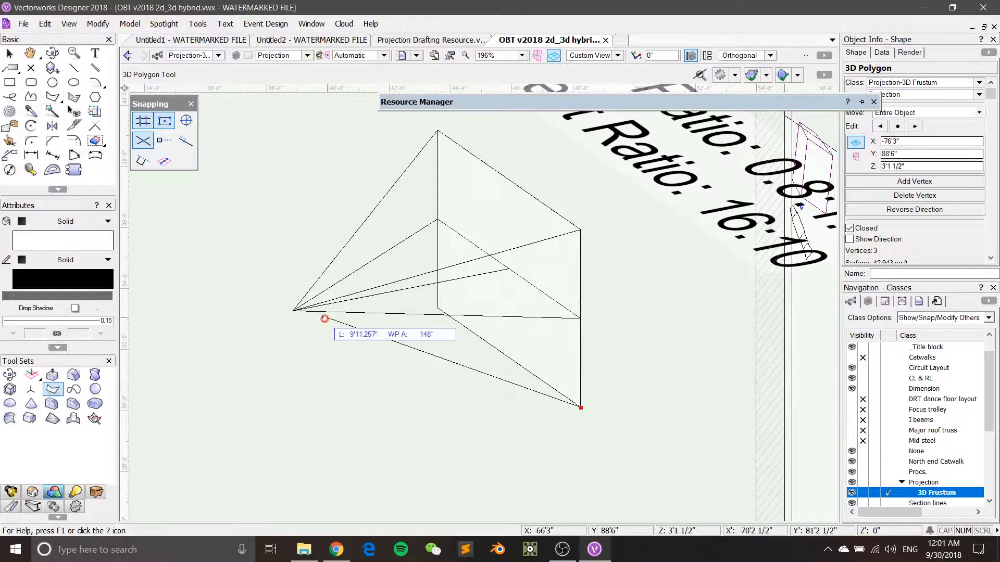
click(296, 311)
click(581, 229)
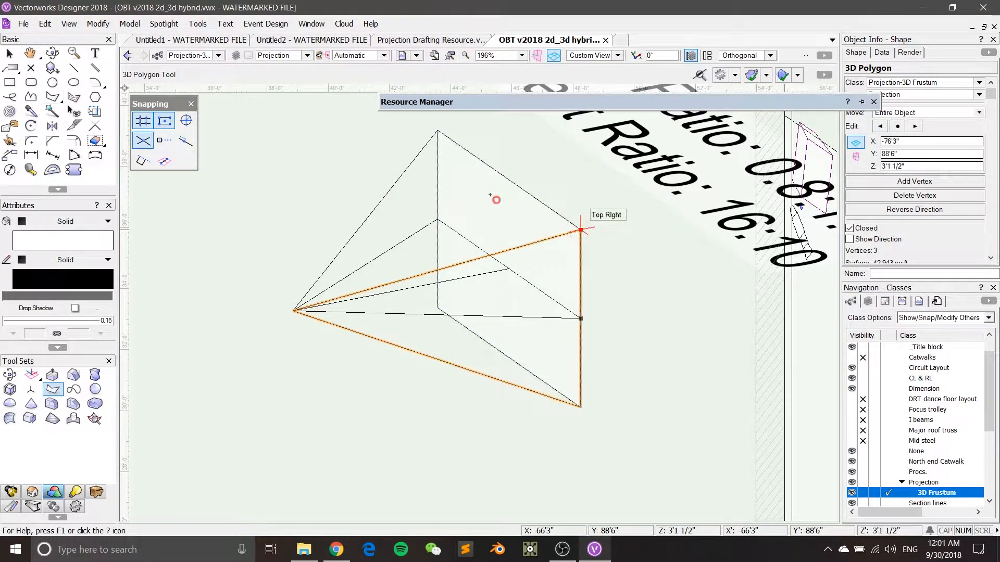
Draw the frustum's left side face as a closed 3D polygon through the rectangle's top left and bottom left corners and the apex
click(437, 131)
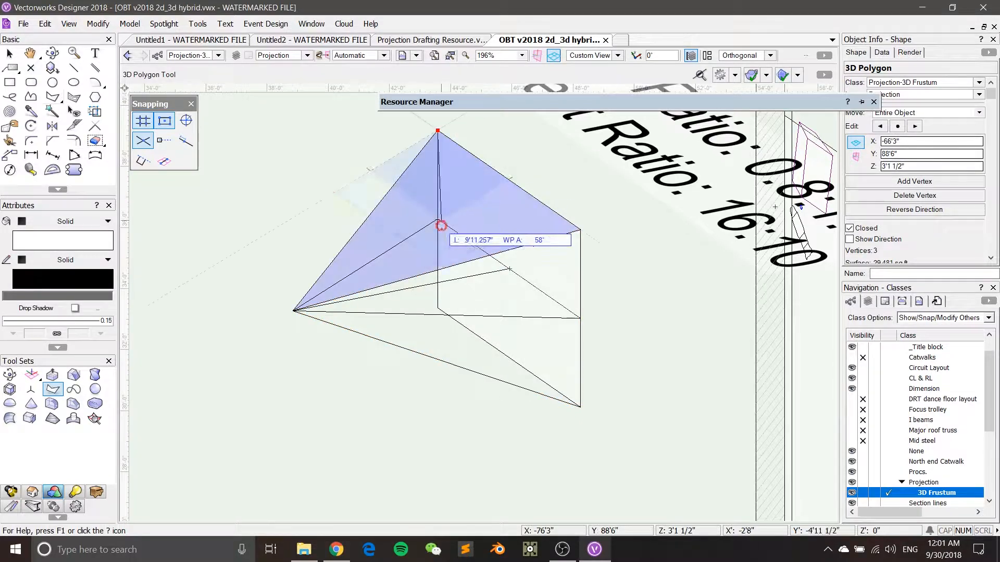
click(437, 307)
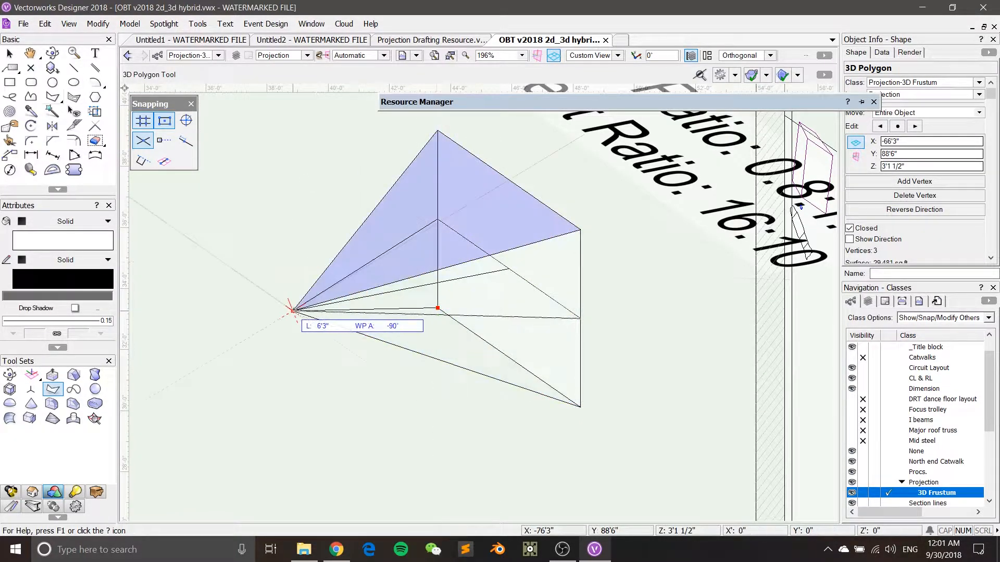
click(293, 310)
click(437, 131)
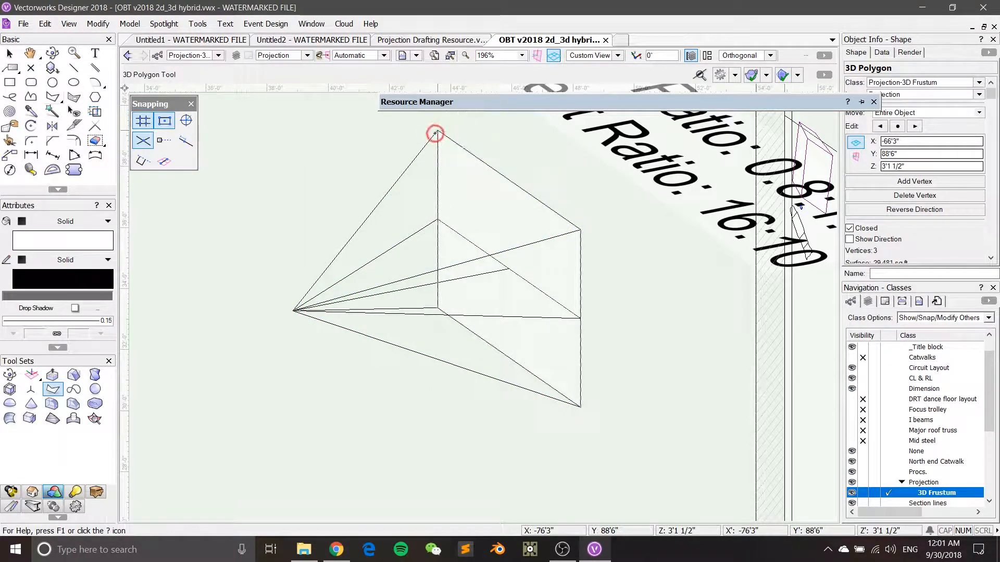
Draw the frustum's lower face as a closed 3D polygon through the apex and the rectangle's two bottom corners
ctrl+middle_drag(561, 319, 520, 230)
click(552, 199)
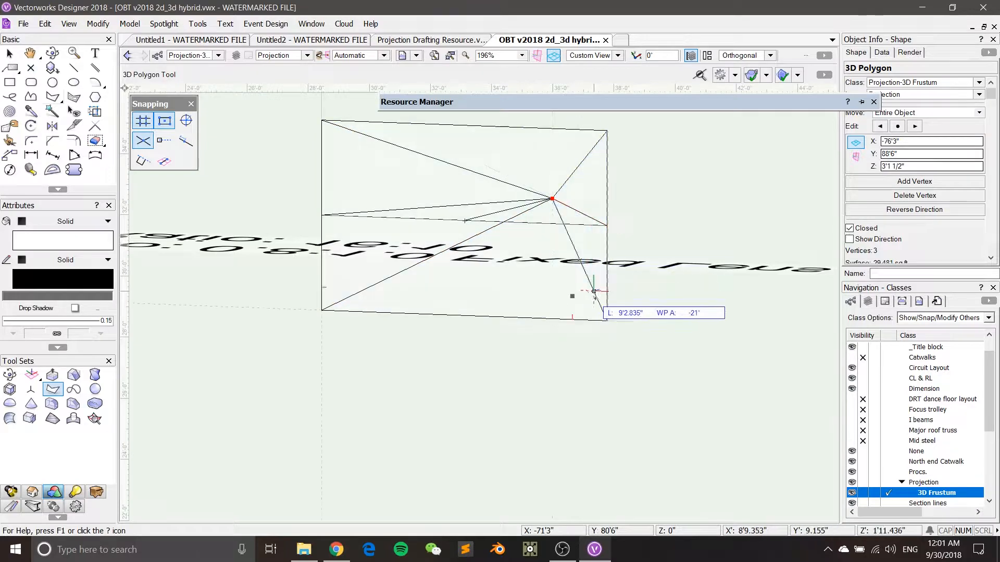
click(607, 321)
click(322, 314)
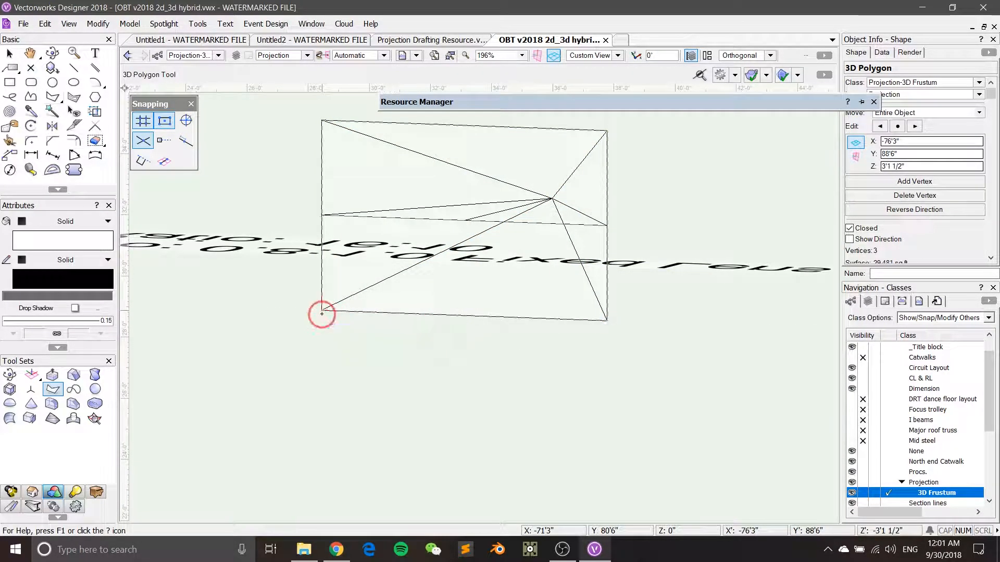
click(553, 198)
key(x)
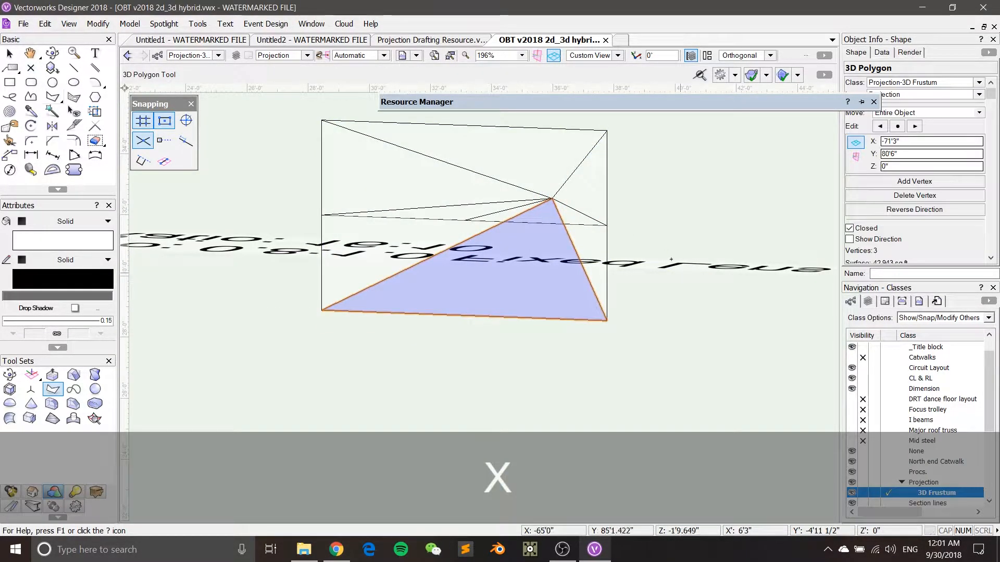
Render the view with OpenGL shading and examine the frustum's faces from several angles
ctrl+middle_drag(665, 246, 714, 308)
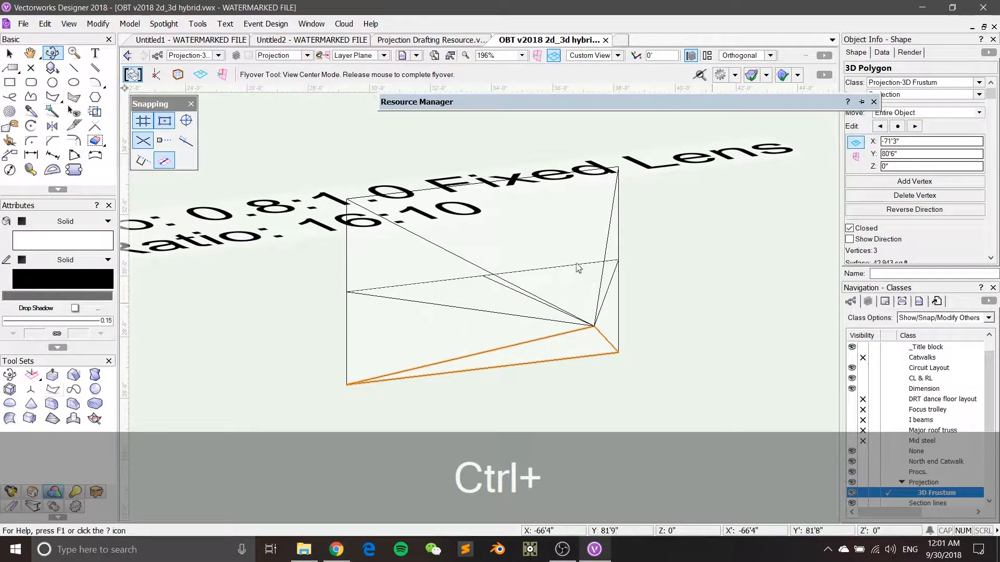
mouse_move(578, 268)
ctrl+middle_down()
mouse_move(561, 313)
mouse_move(532, 315)
mouse_move(594, 270)
ctrl+middle_up()
key(ctrl+shift+g)
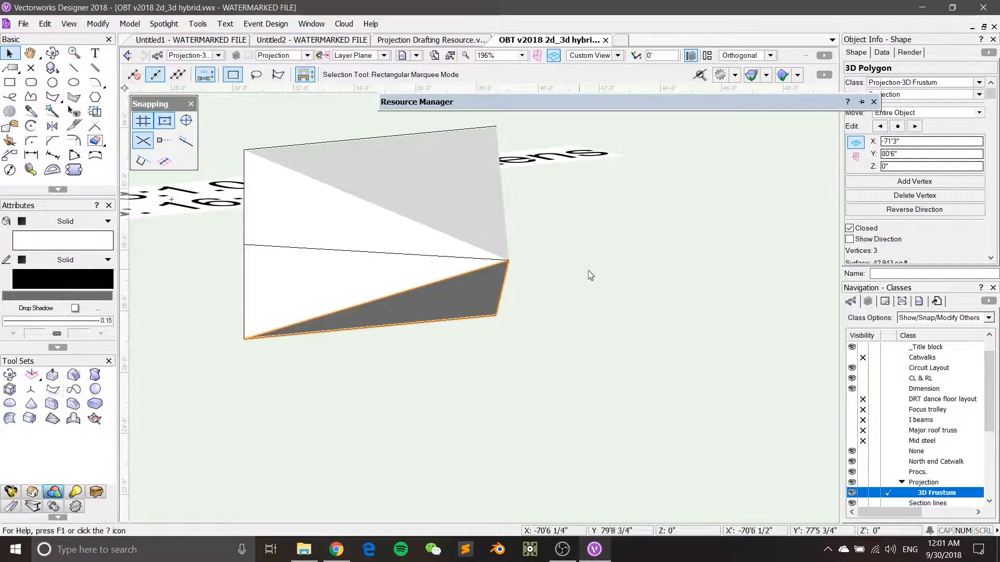
ctrl+middle_drag(607, 297, 365, 160)
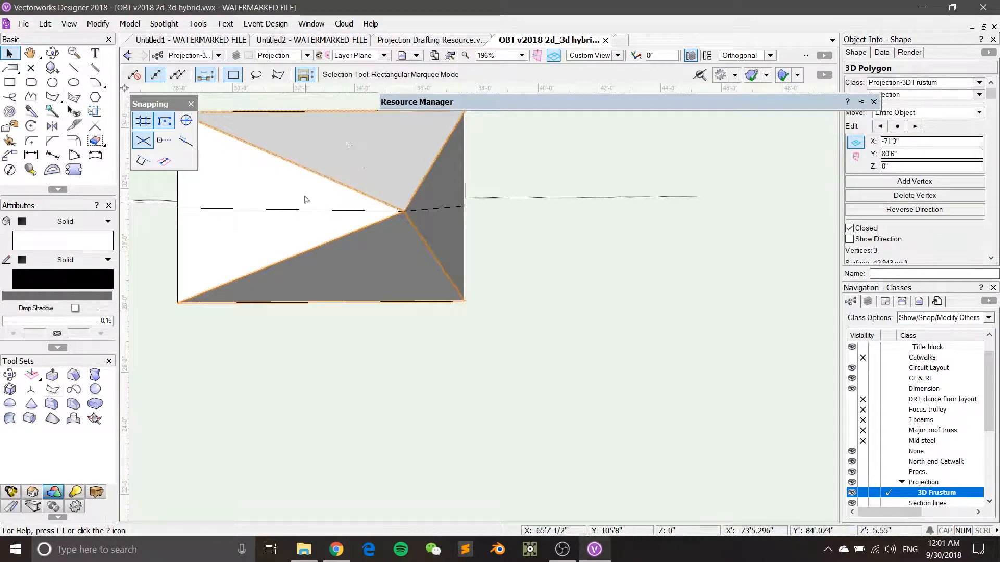
middle_drag(514, 206, 658, 271)
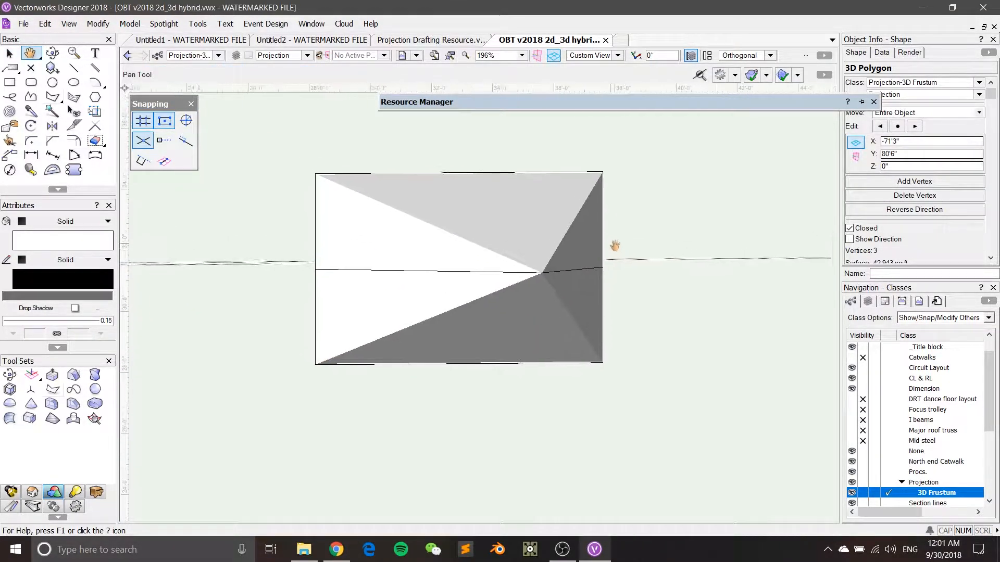
ctrl+middle_drag(484, 282, 365, 178)
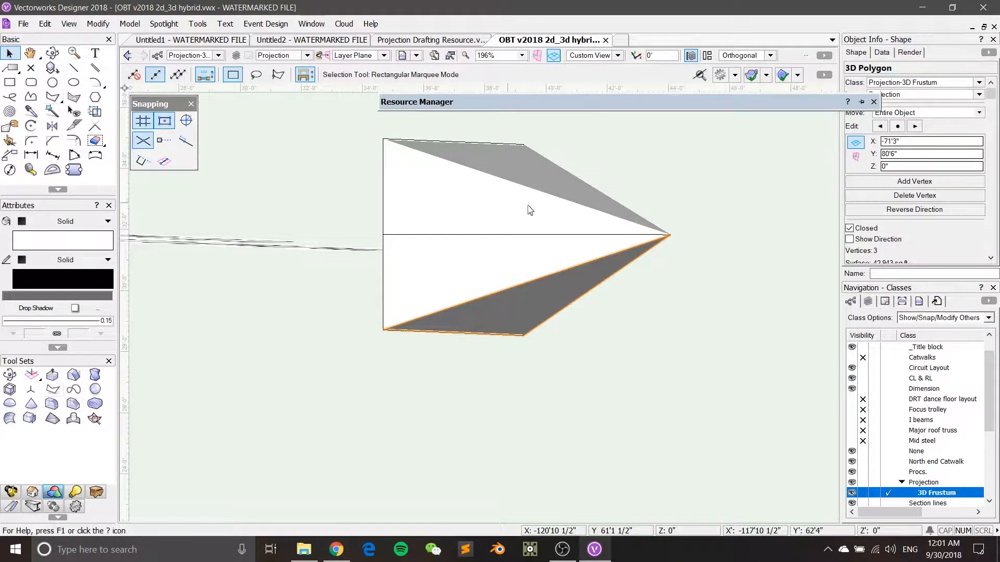
middle_drag(530, 212, 518, 186)
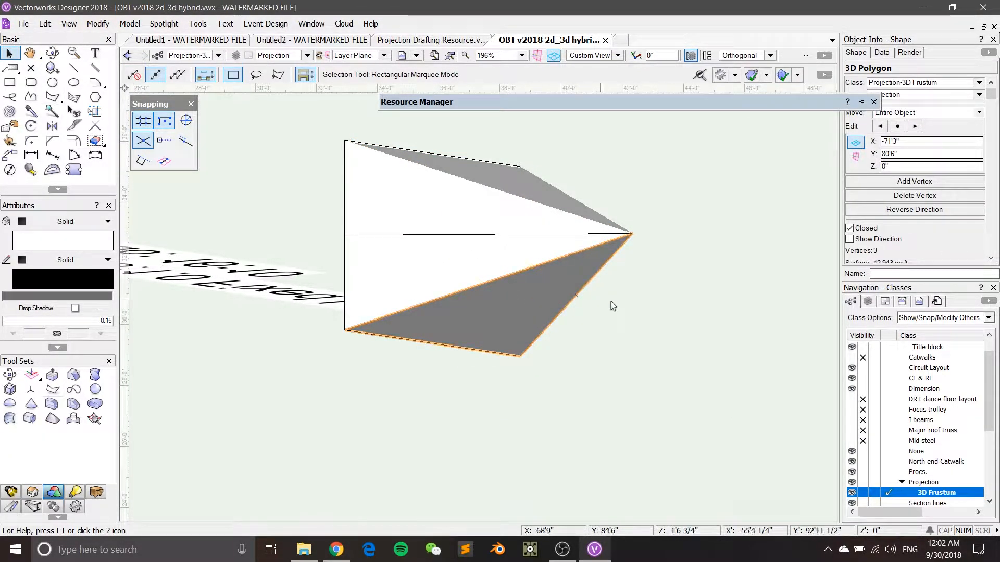
ctrl+middle_drag(607, 319, 560, 333)
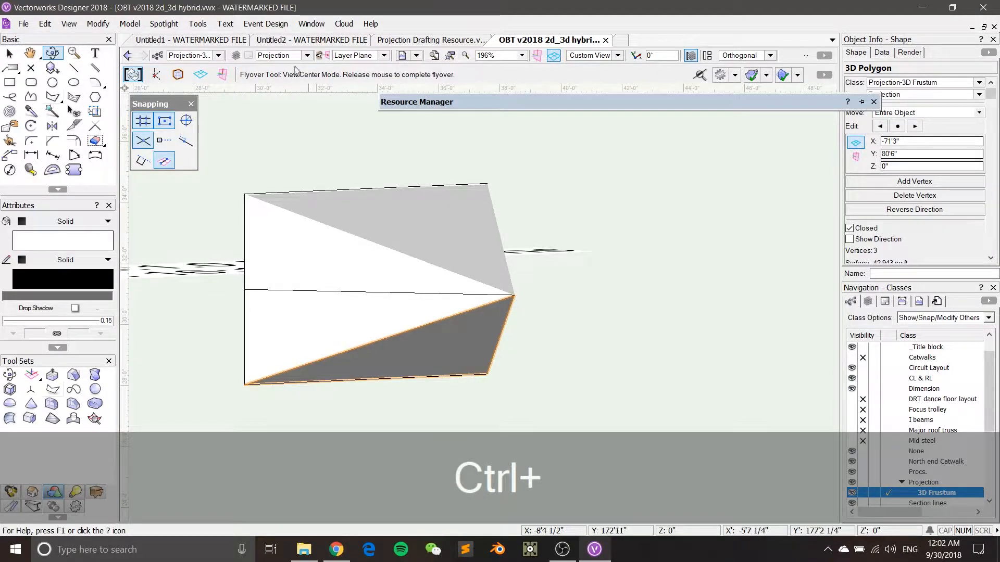
Switch to the Untitled2 document and examine the example projector's frustum and the panels it crosses from several angles
click(293, 44)
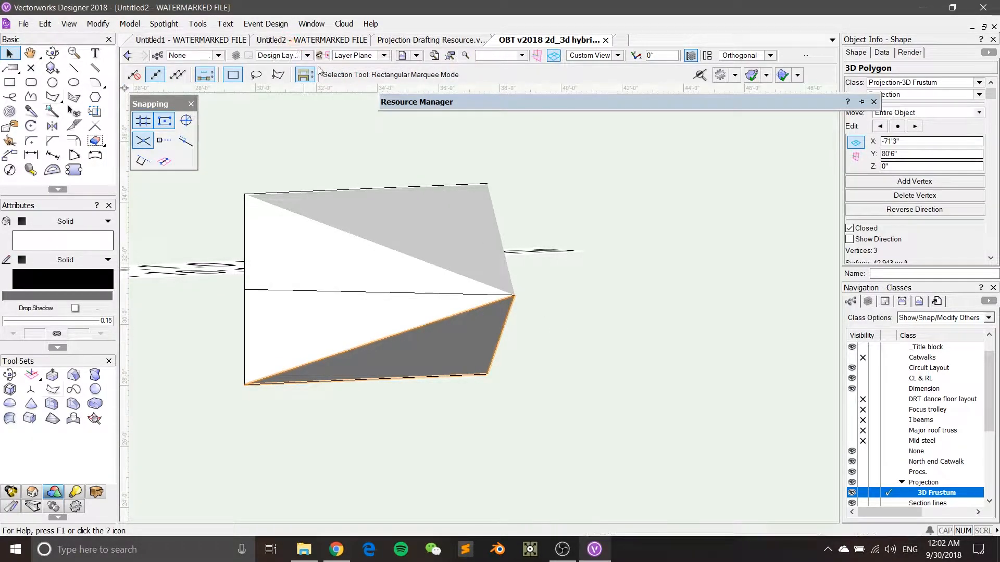
ctrl+middle_drag(531, 284, 411, 255)
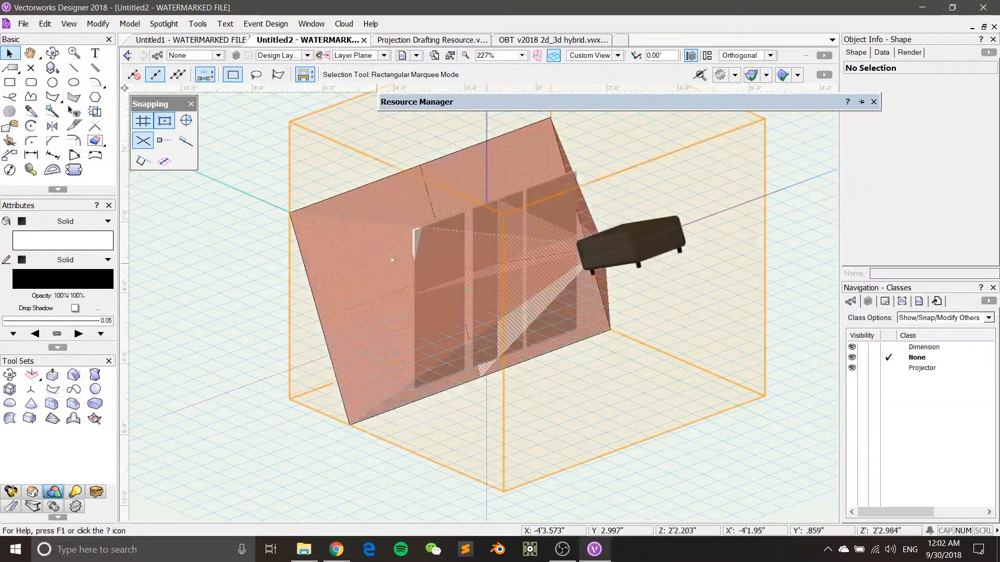
click(629, 211)
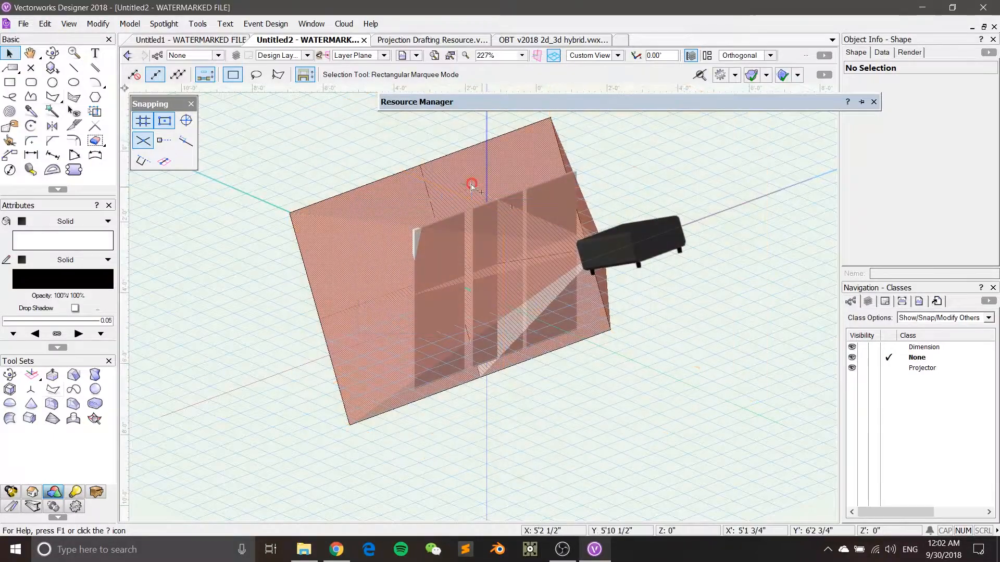
ctrl+middle_drag(553, 337, 488, 307)
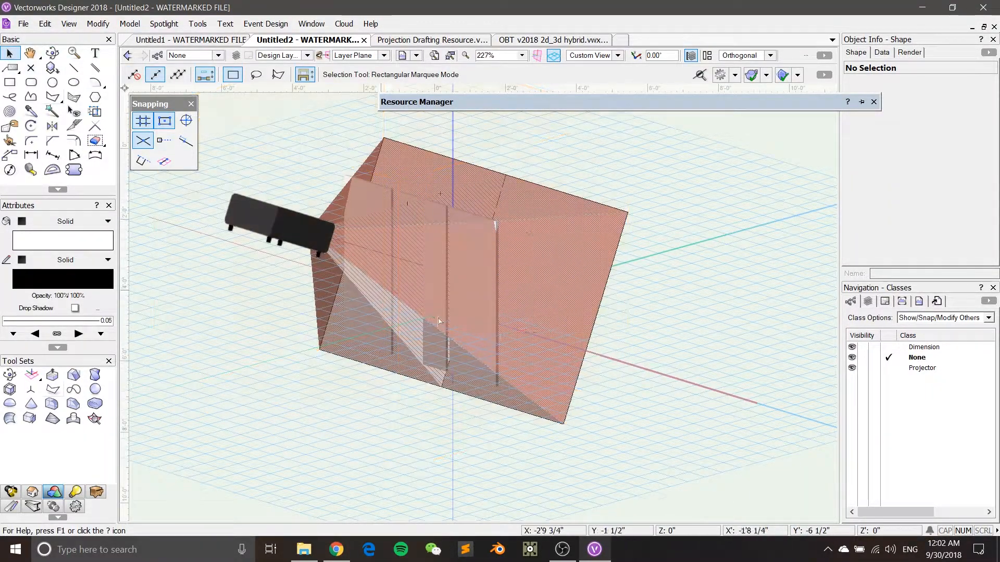
ctrl+middle_drag(564, 305, 599, 318)
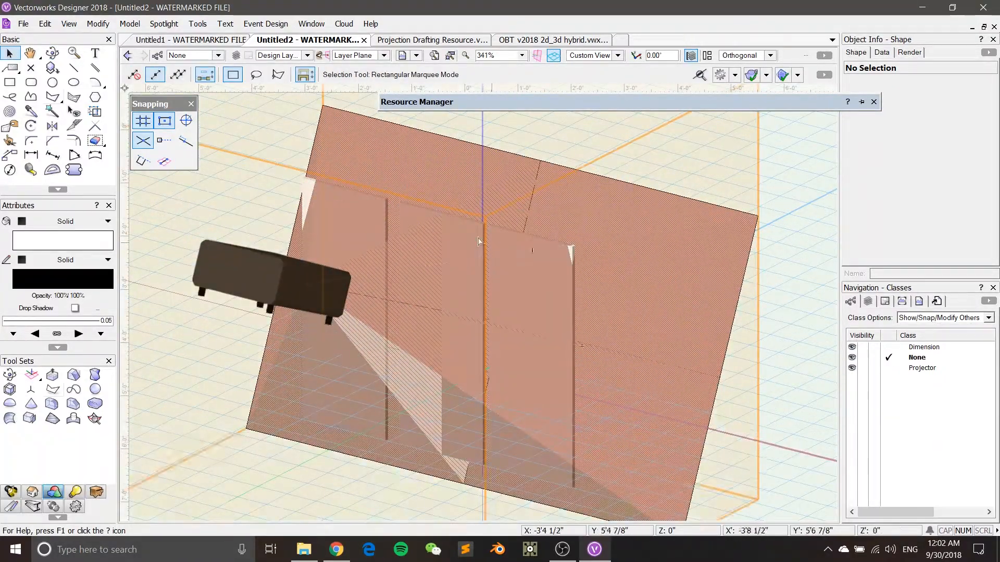
ctrl+middle_drag(479, 241, 669, 217)
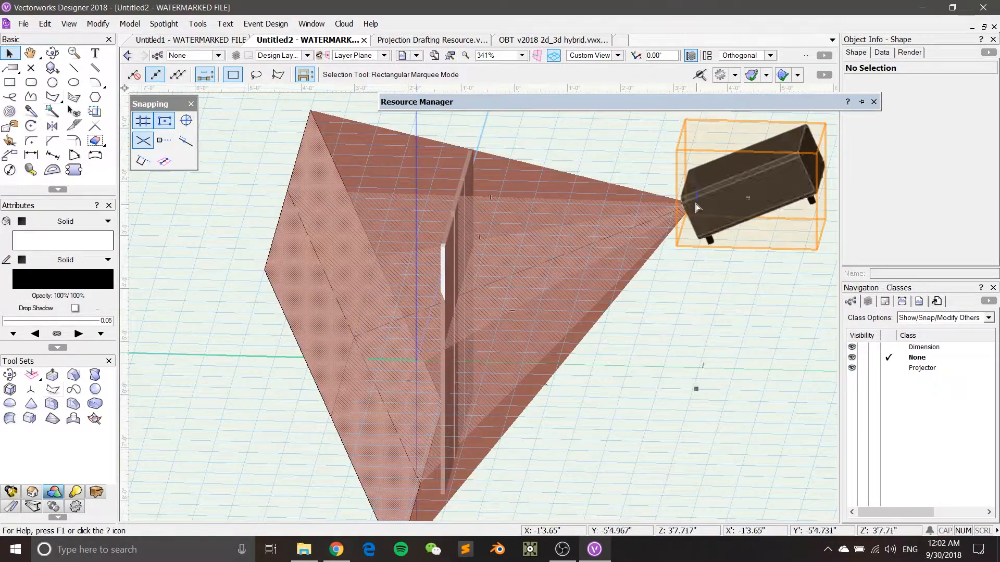
ctrl+middle_drag(538, 280, 332, 171)
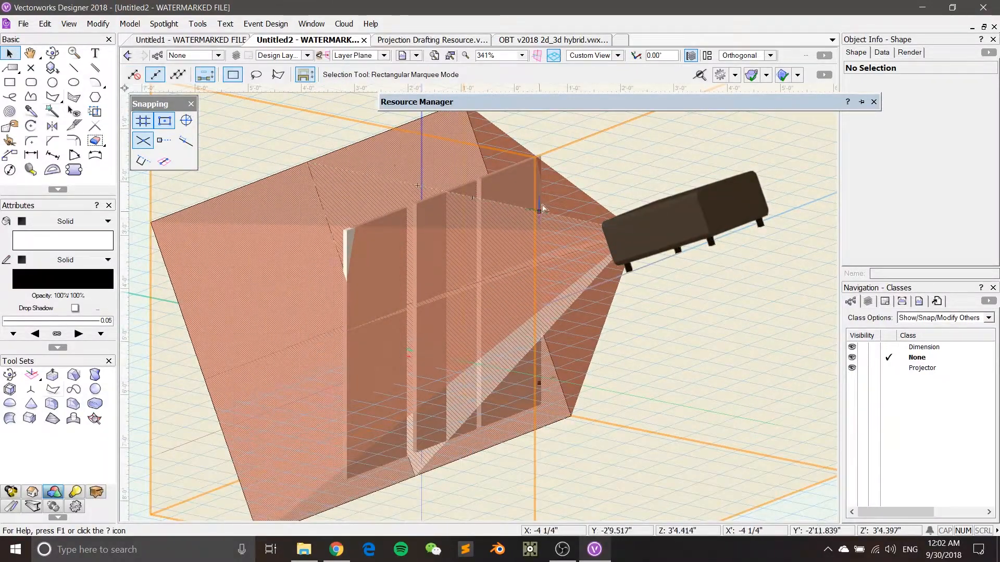
ctrl+middle_drag(466, 374, 448, 414)
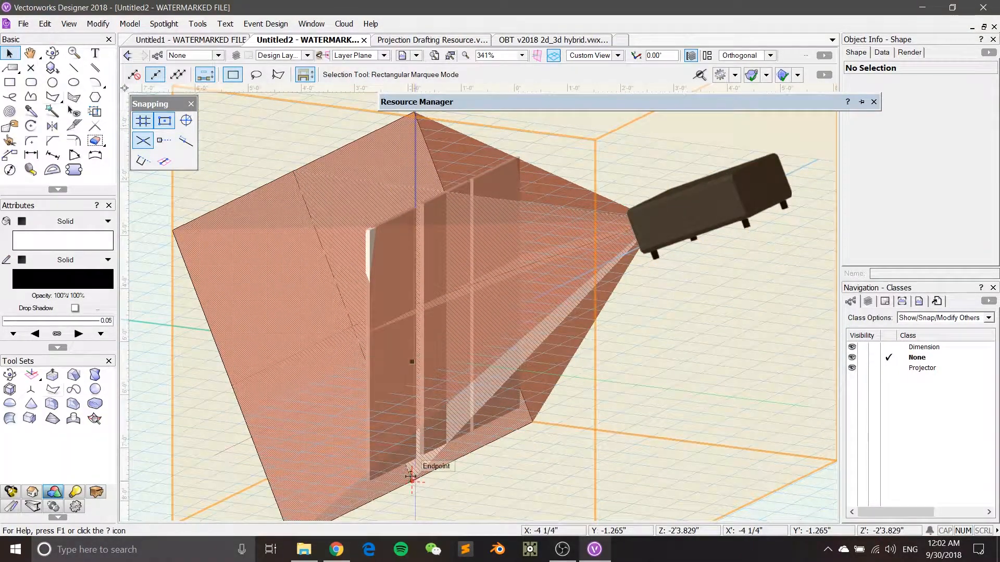
ctrl+middle_drag(551, 243, 152, 273)
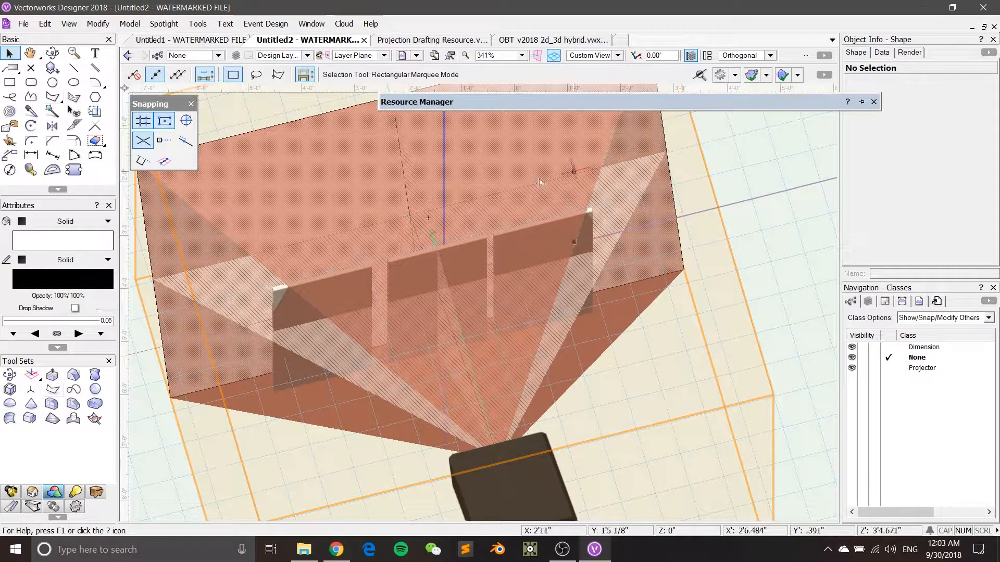
ctrl+middle_drag(166, 262, 495, 271)
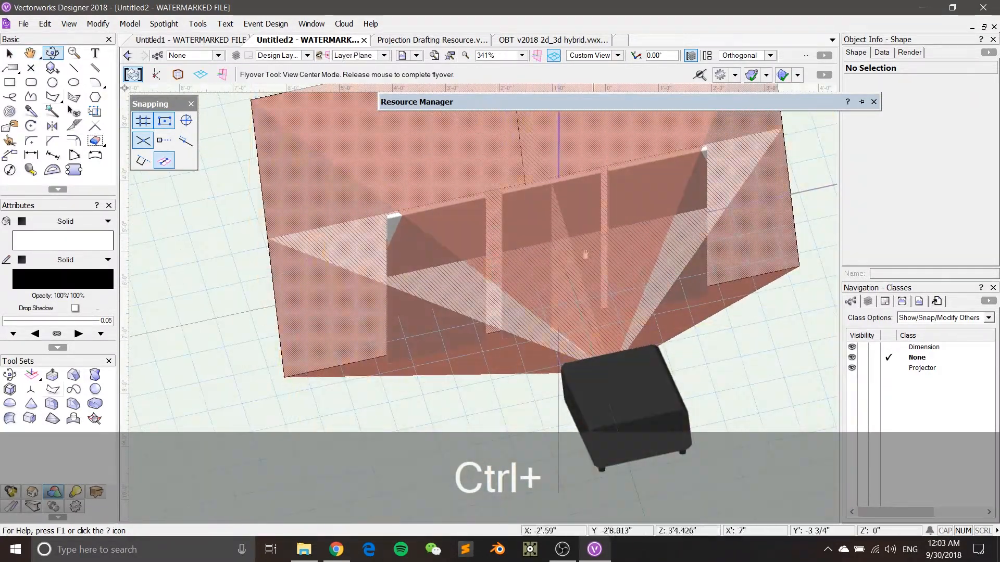
ctrl+middle_drag(586, 254, 657, 188)
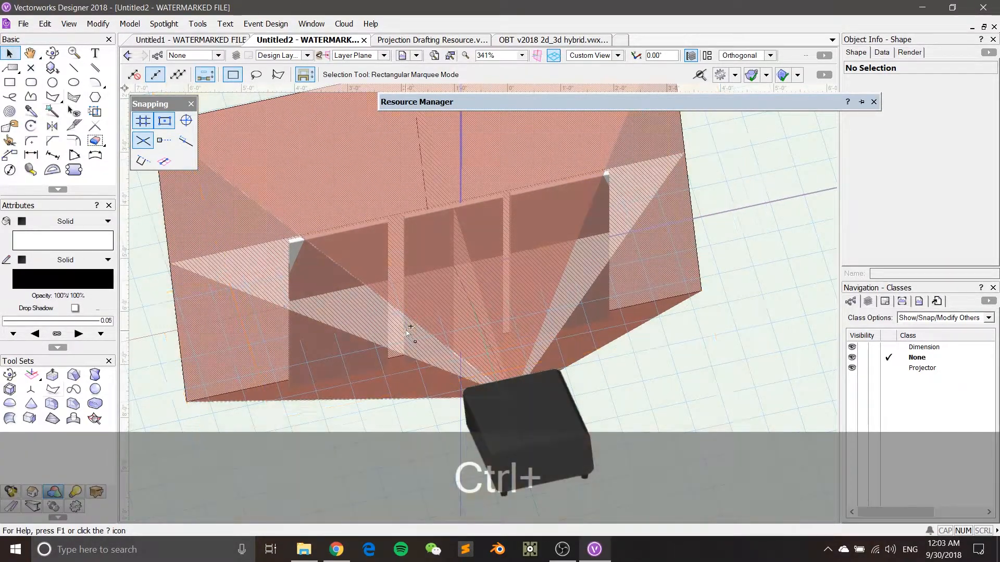
ctrl+middle_drag(411, 326, 406, 197)
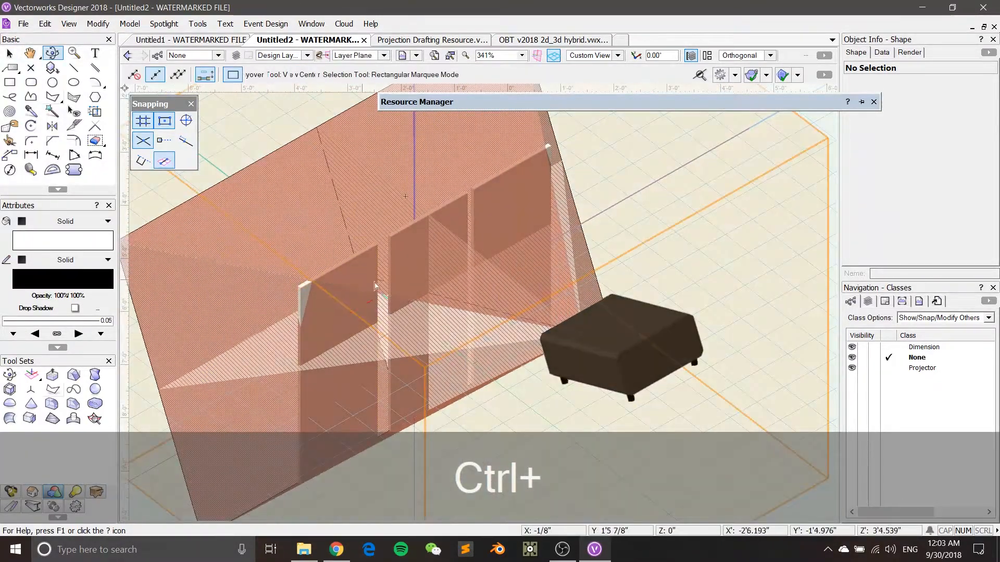
middle_drag(473, 293, 515, 284)
ctrl+middle_drag(687, 309, 505, 257)
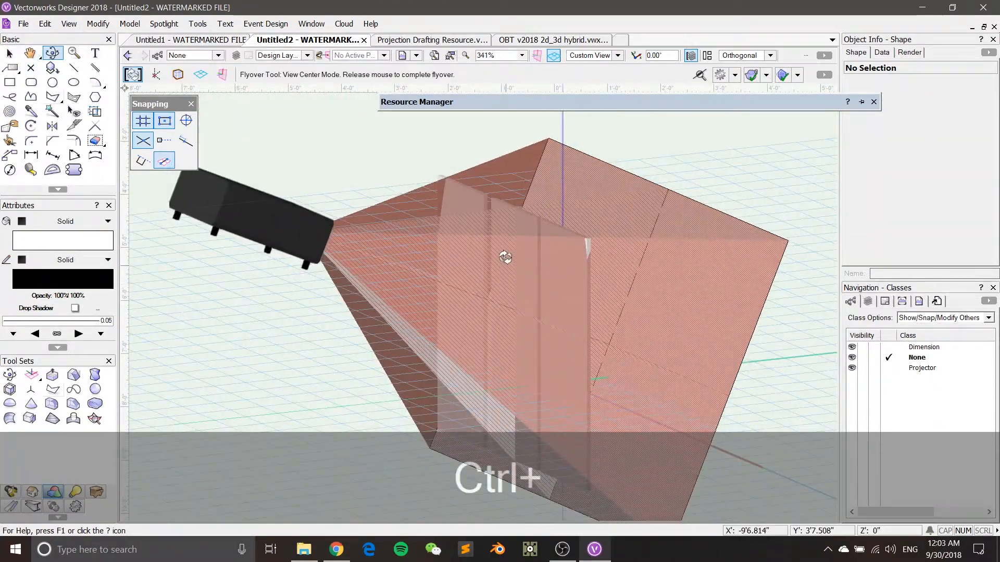
Show the example model in the Right view and examine the projector's tilted frustum against the panels
click(618, 55)
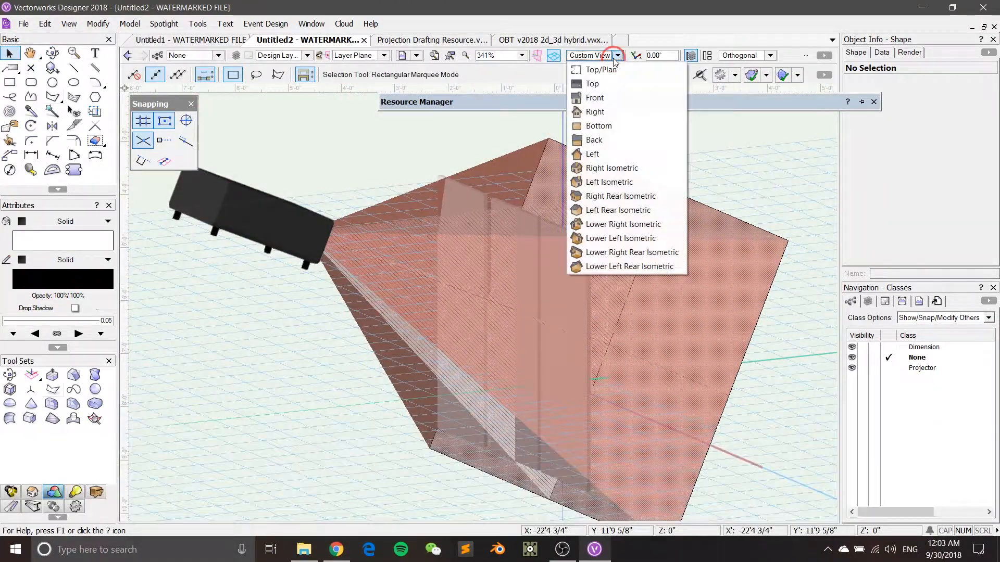
click(599, 111)
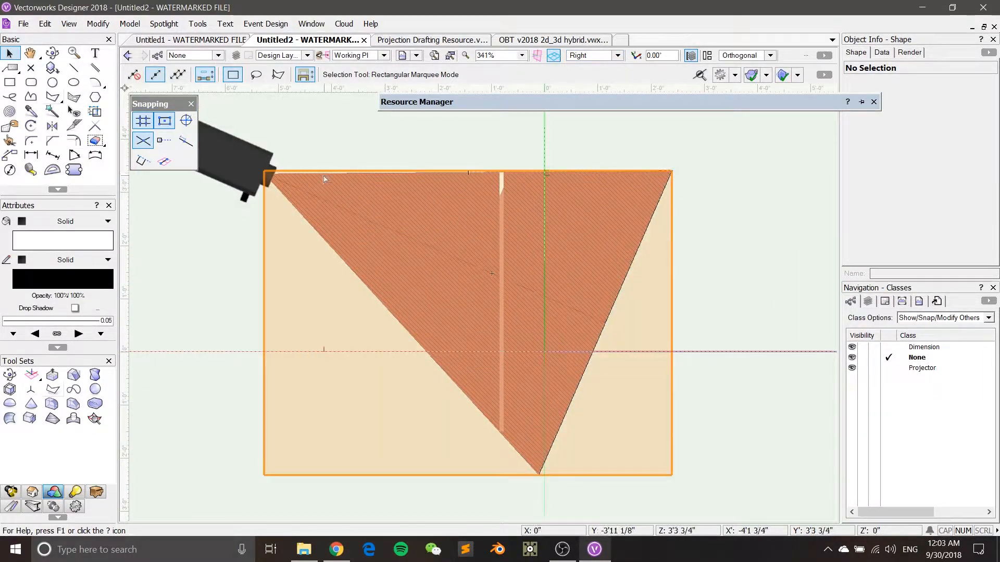
scroll(406, 187, down, 2)
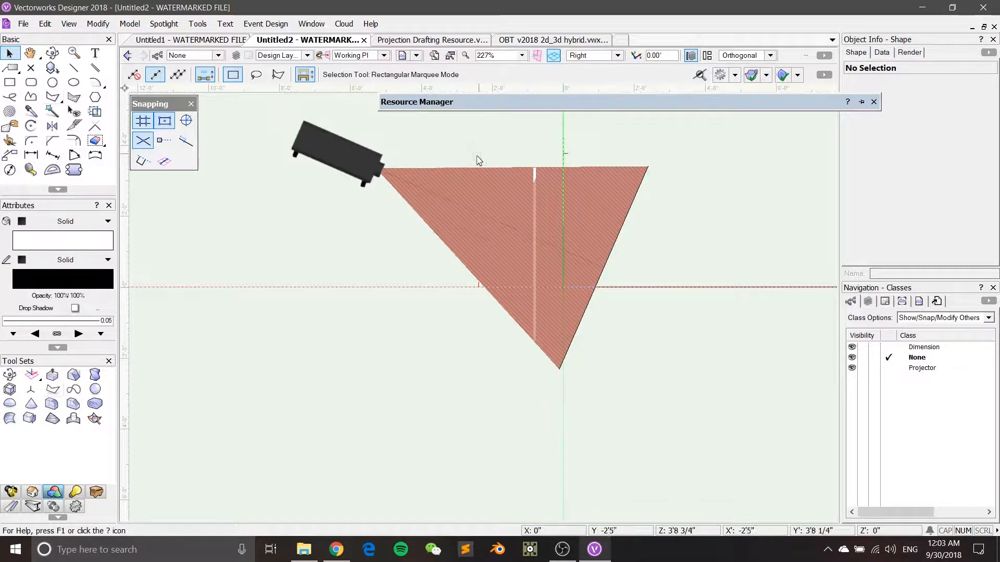
mouse_move(438, 158)
middle_down()
mouse_move(409, 171)
mouse_move(469, 273)
mouse_move(542, 294)
mouse_move(524, 275)
mouse_move(451, 272)
mouse_move(478, 317)
mouse_move(570, 278)
mouse_move(643, 306)
mouse_move(473, 223)
mouse_move(671, 269)
middle_up()
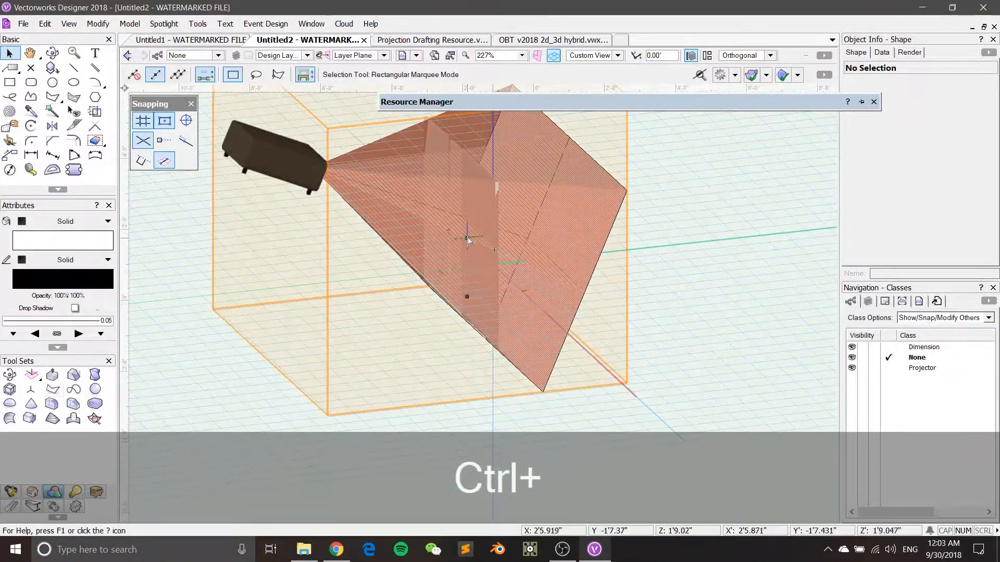
Try moving the frustum group away from the projector and panels as one object, and undo the moves
ctrl+middle_drag(470, 248, 505, 255)
click(577, 202)
scroll(579, 202, down, 1)
drag(505, 247, 644, 240)
drag(641, 244, 518, 167)
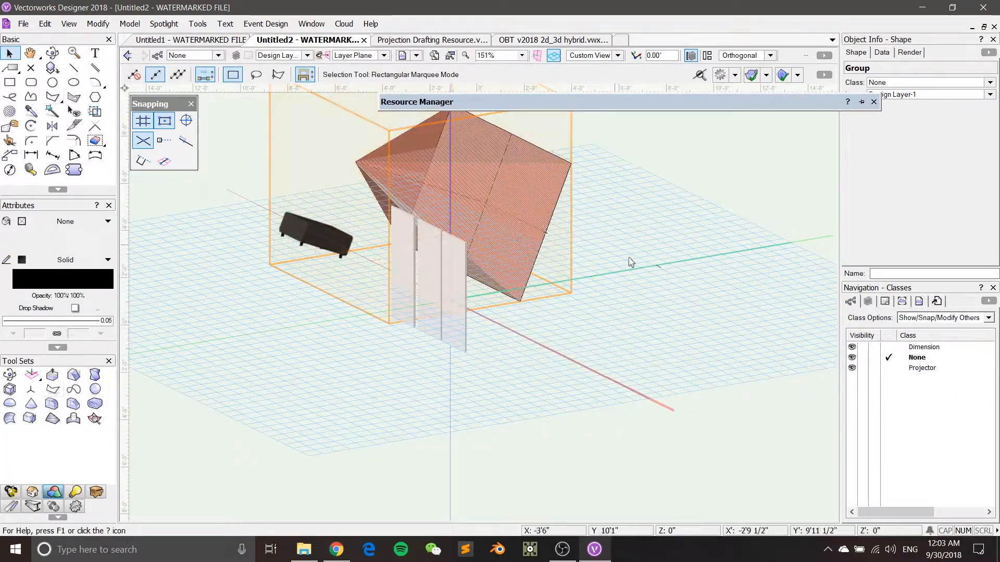
key(ctrl+z)
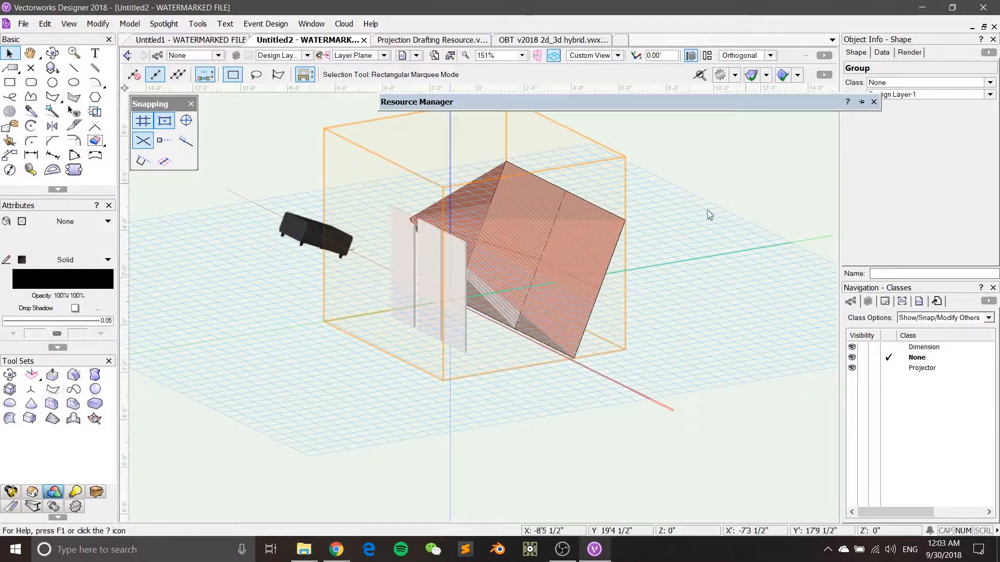
key(ctrl+z)
key(ctrl+z)
key(ctrl+z)
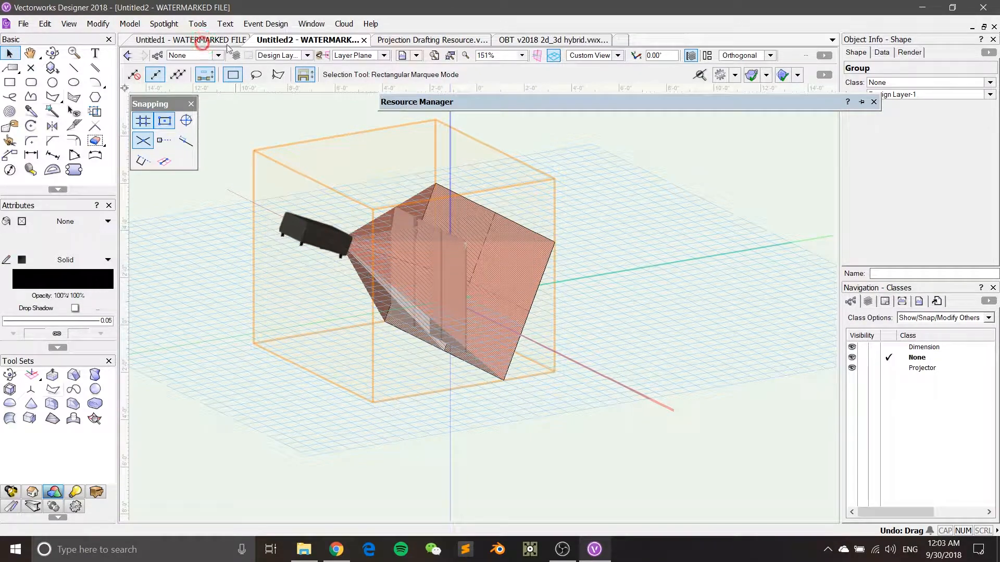
Return to the OBT v2018 2d_3d hybrid document, dismissing the backup prompt, and set the view to Top/Plan
key(ctrl+Tab)
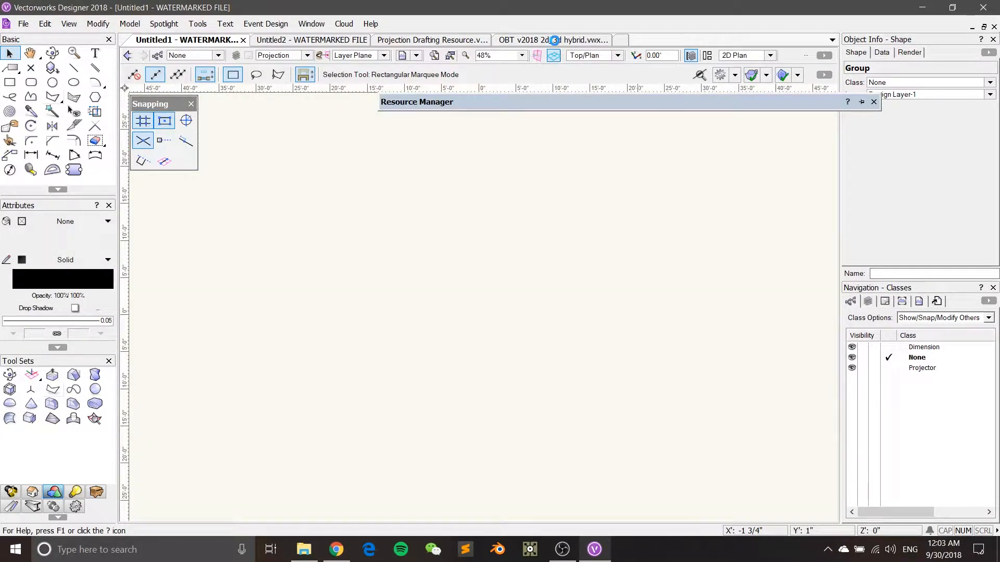
click(557, 42)
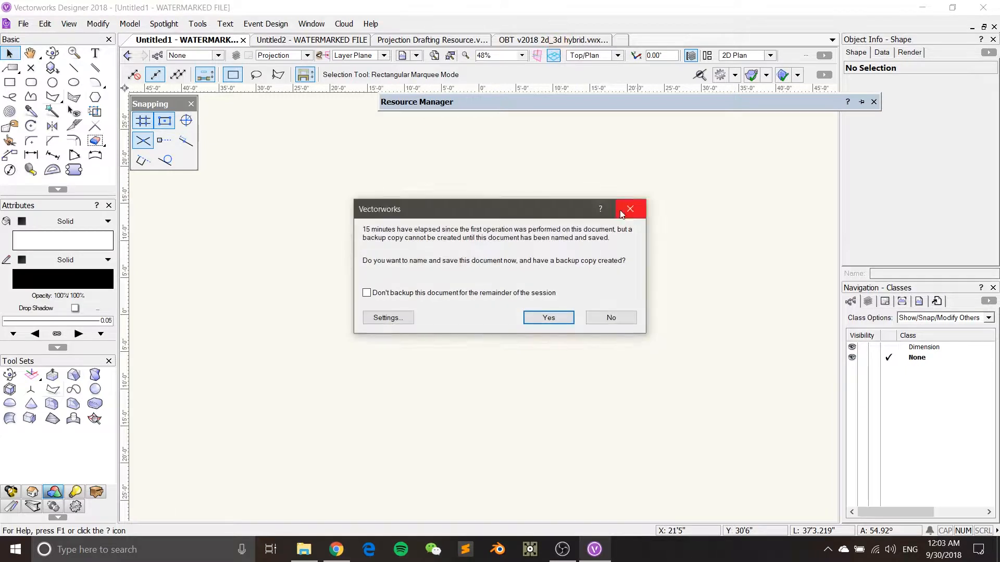
click(627, 210)
click(543, 37)
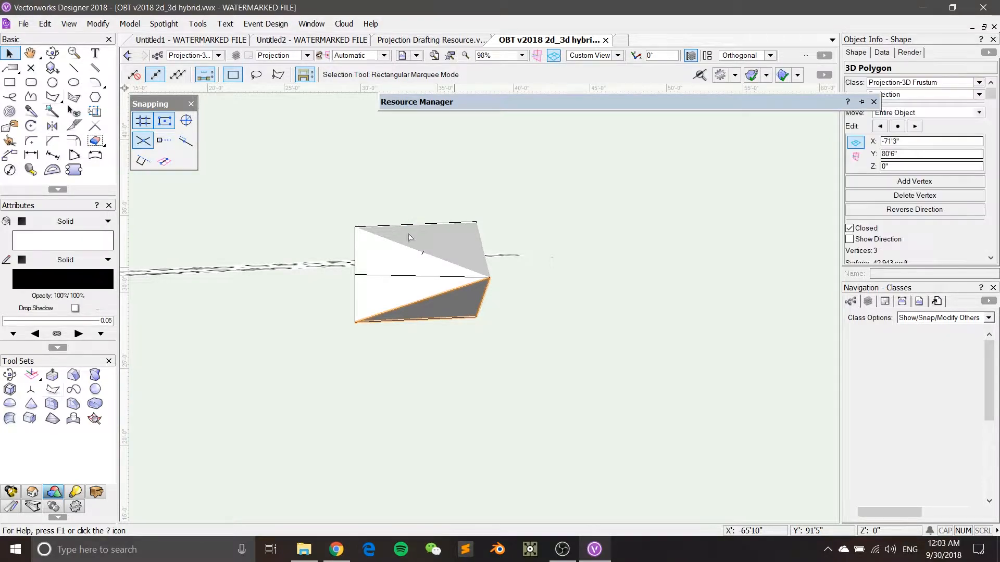
scroll(447, 257, up, 3)
middle_drag(462, 272, 605, 246)
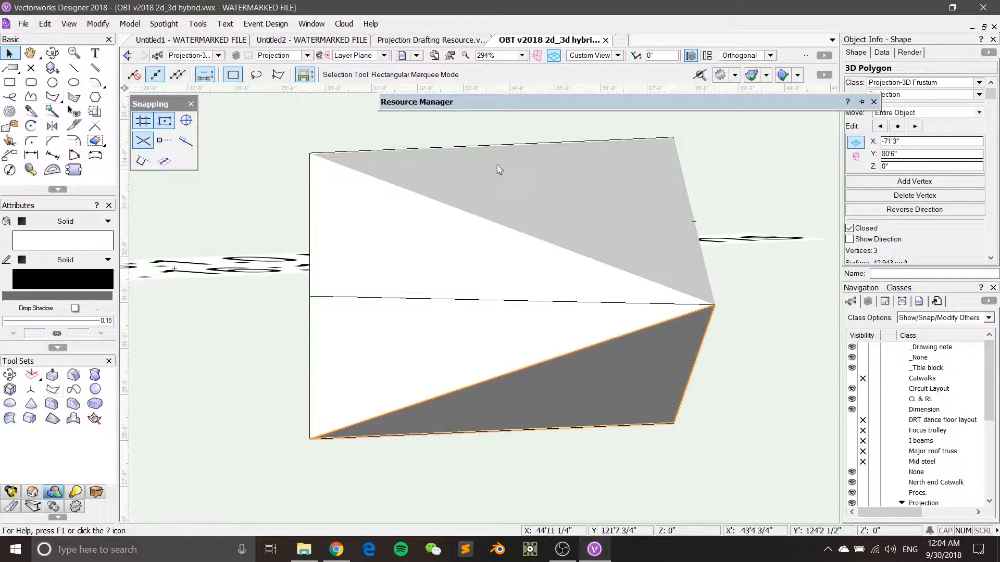
ctrl+middle_drag(711, 271, 639, 222)
key(ctrl+5)
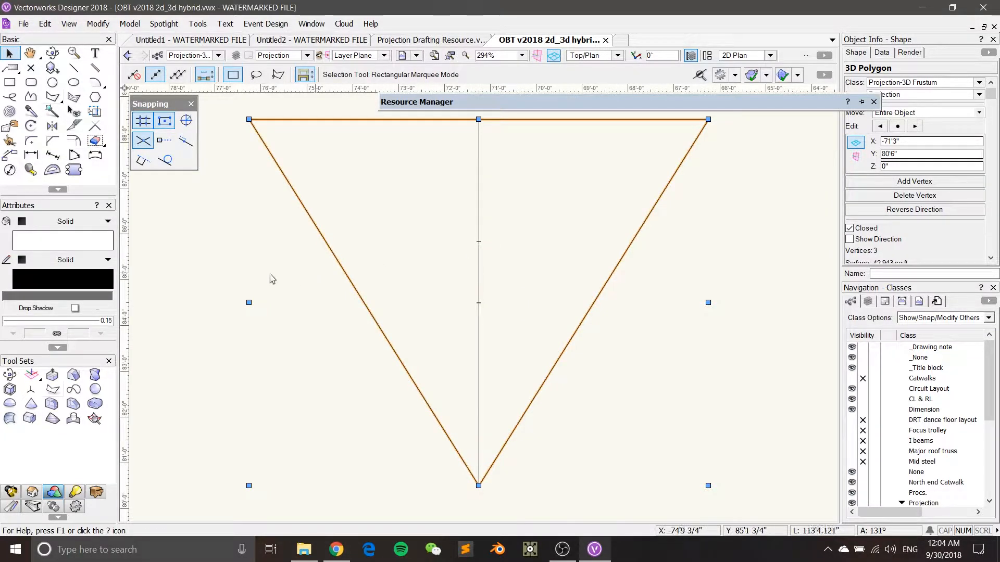
Give the throw triangle's vertical center line the Dash Style-2 line type from the document's own resources
click(239, 248)
click(479, 229)
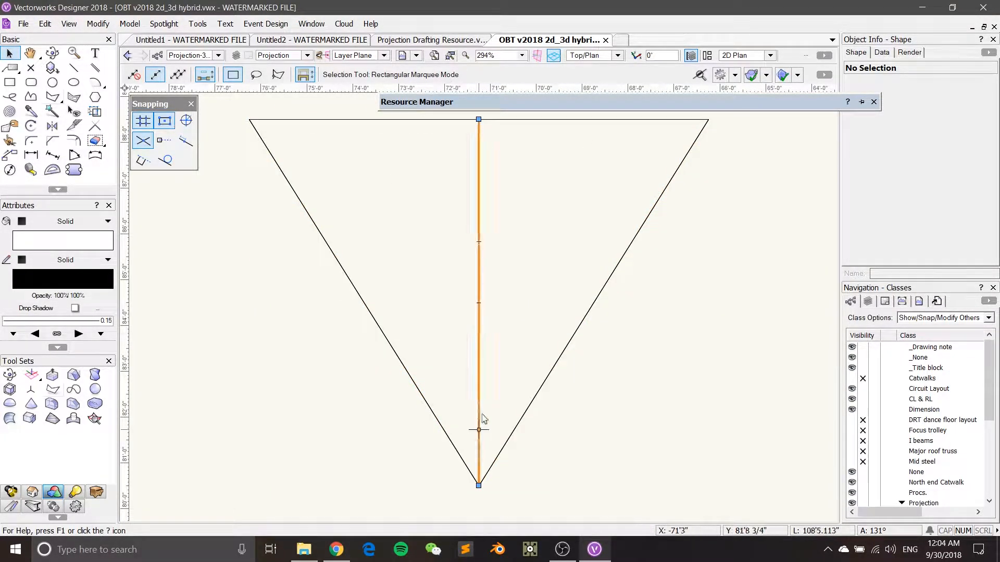
click(494, 163)
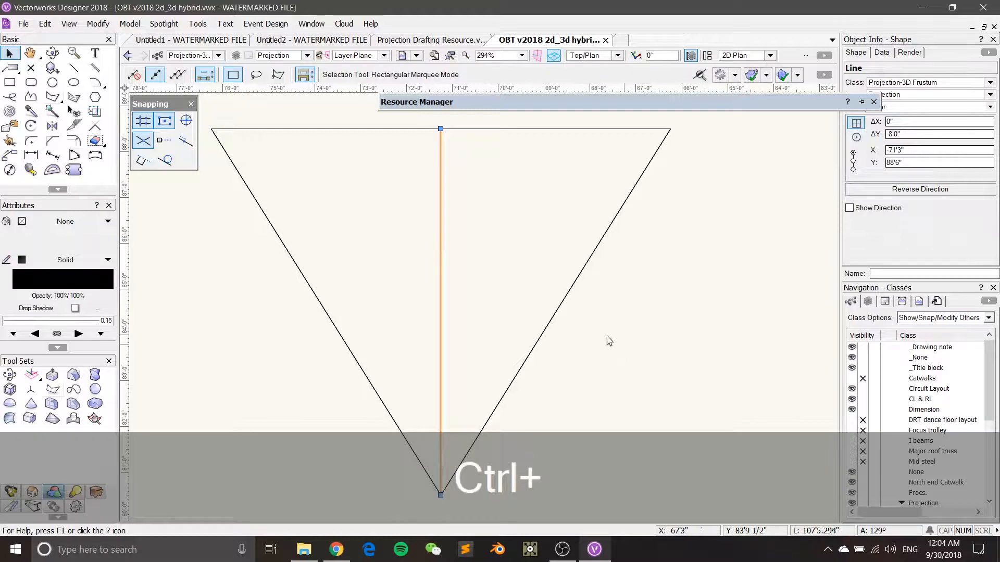
click(91, 263)
click(57, 312)
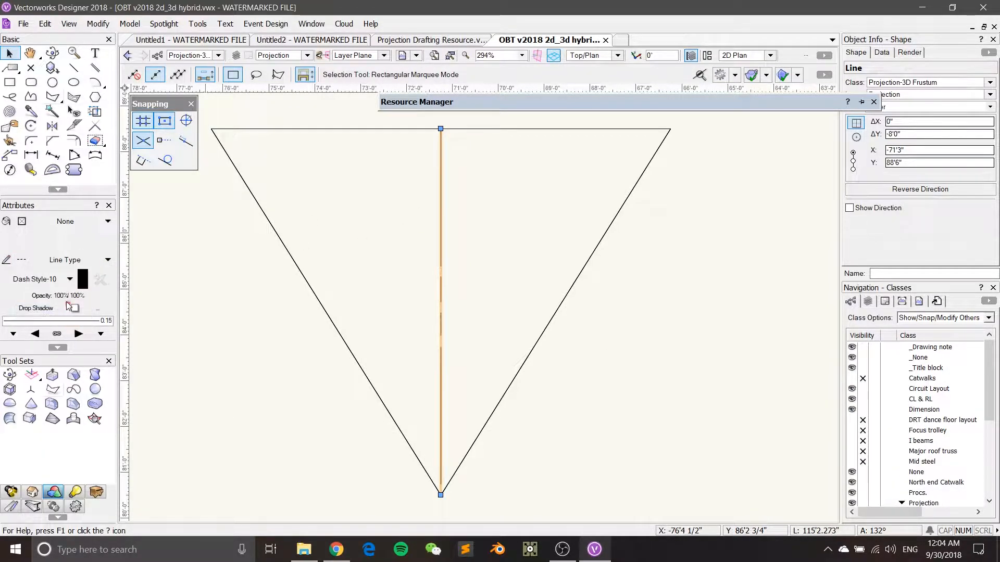
click(52, 277)
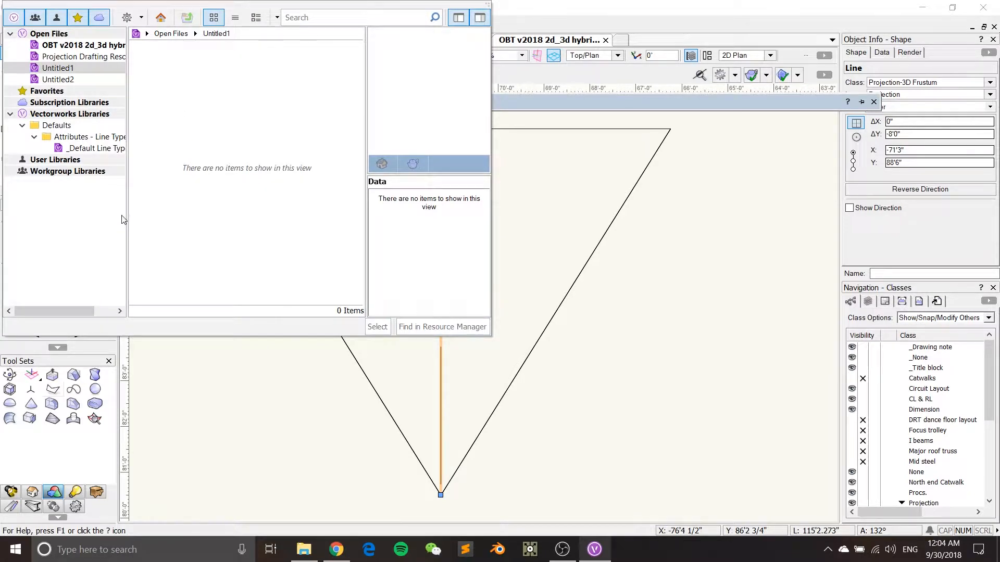
click(79, 46)
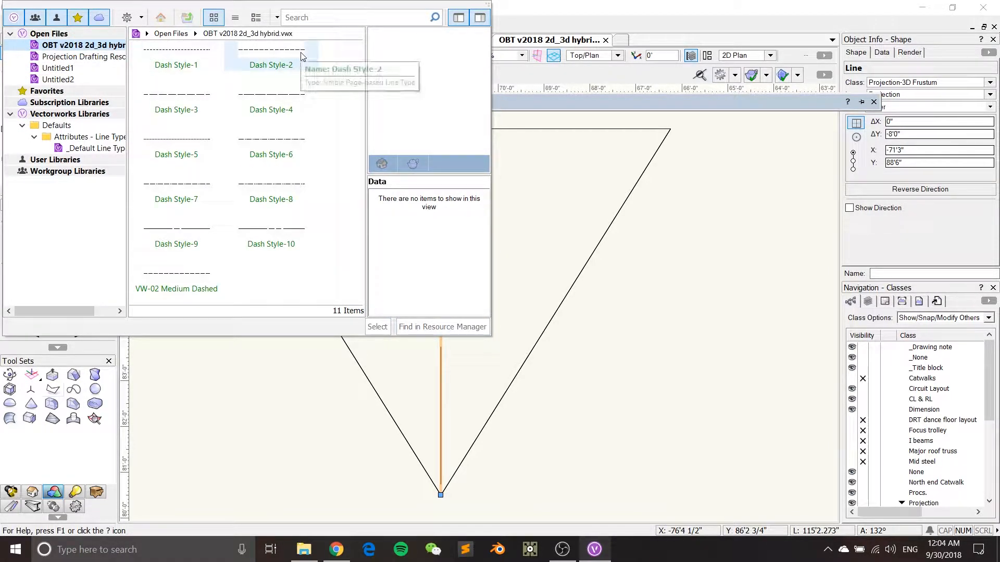
double_click(253, 62)
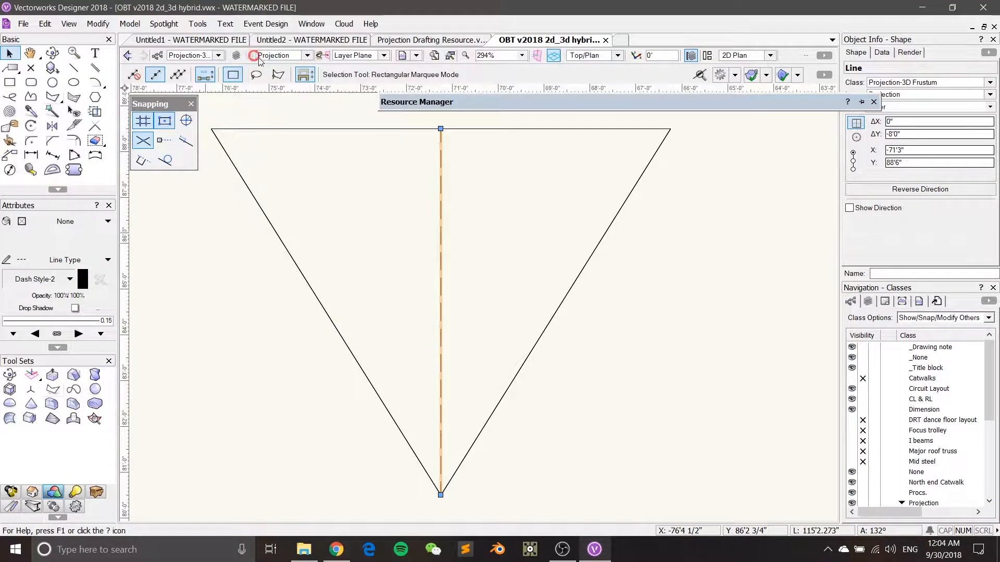
Orbit around the frustum to examine the throw triangle and its dashed center line in 3D, and return to Top/Plan
click(671, 264)
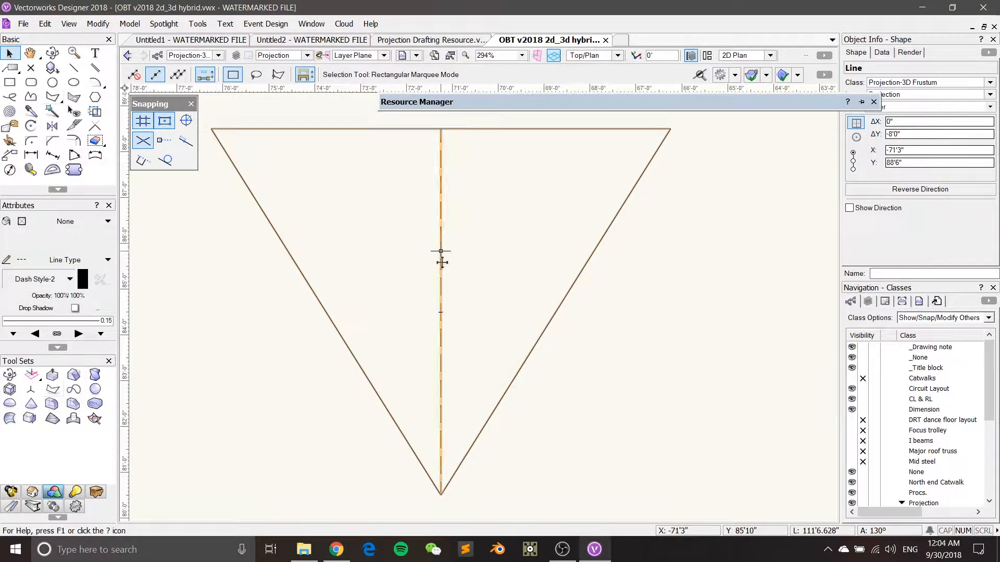
middle_drag(397, 245, 461, 255)
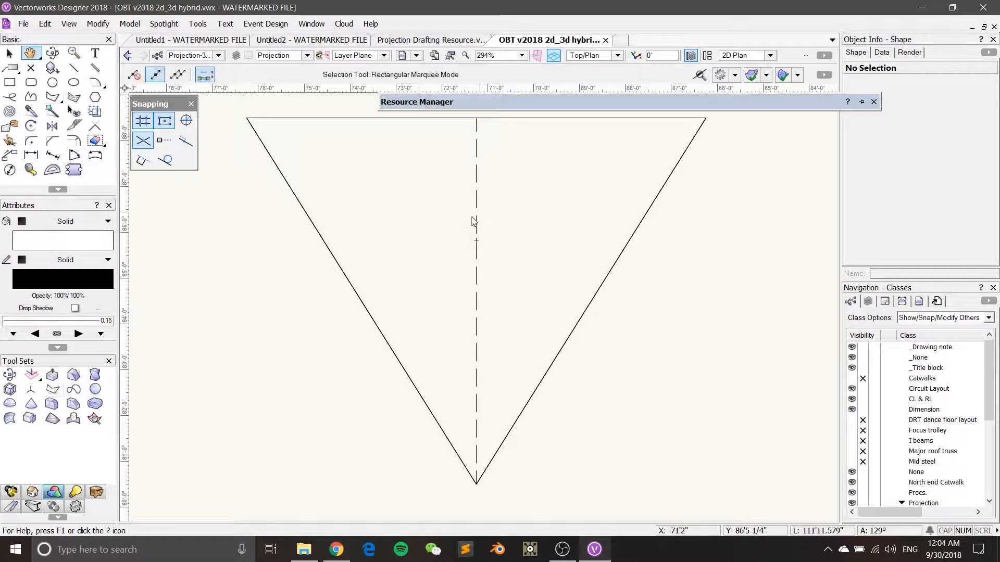
middle_drag(569, 252, 561, 290)
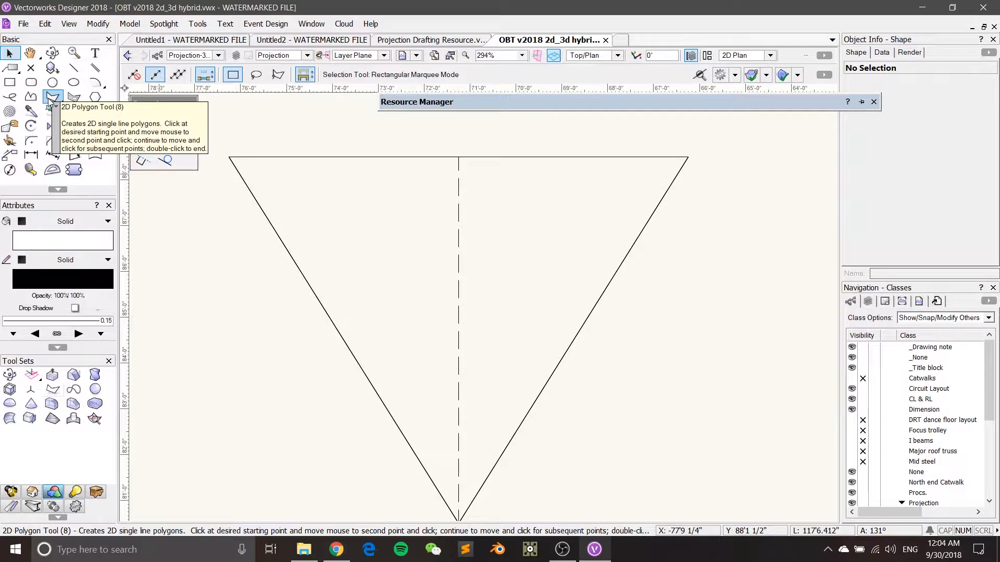
click(51, 99)
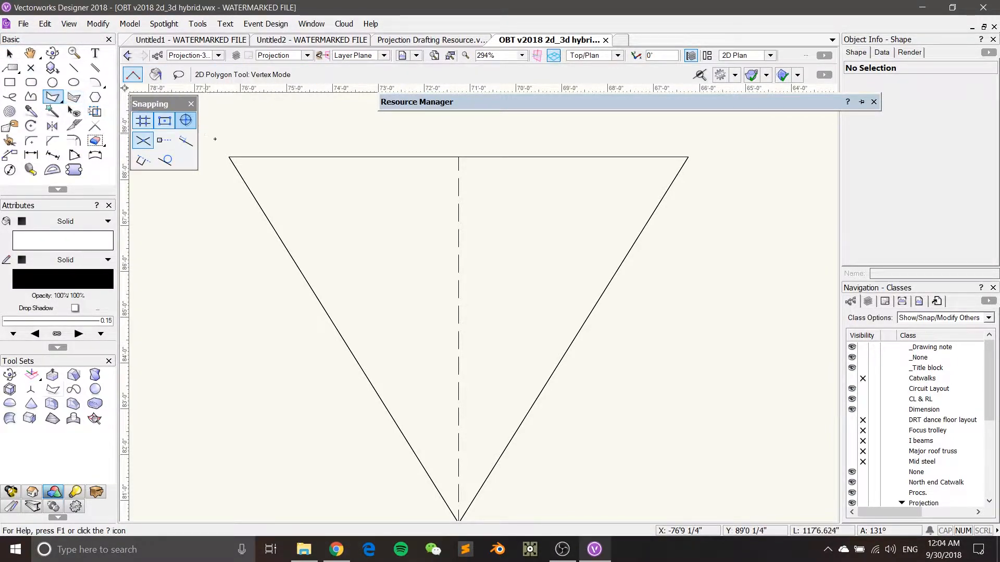
key(x)
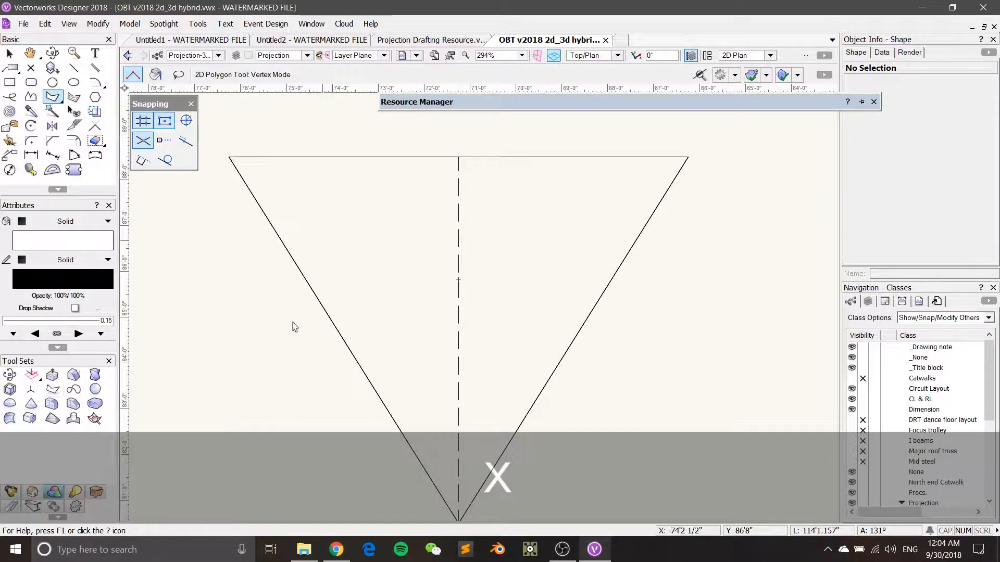
ctrl+middle_drag(302, 354, 474, 263)
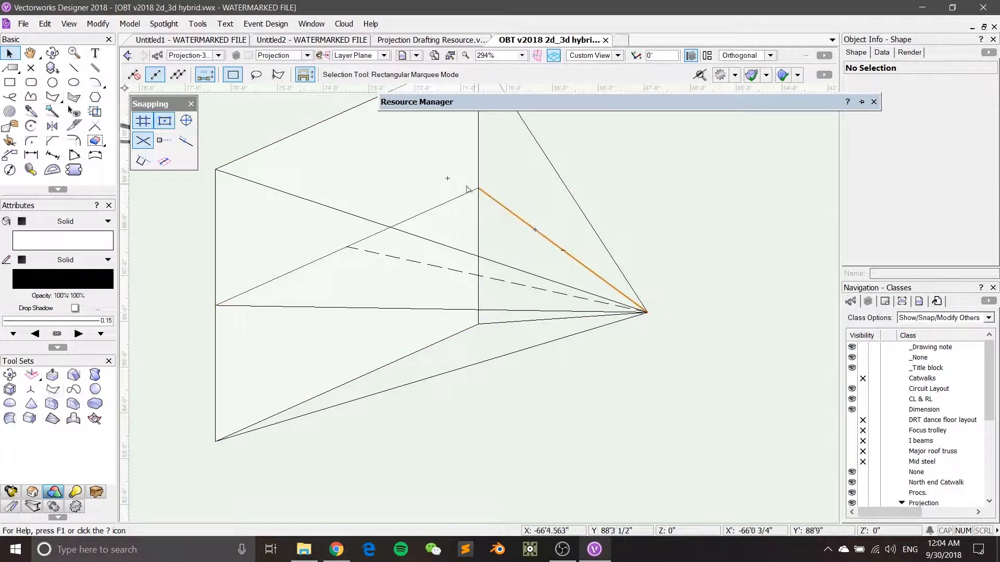
middle_drag(577, 335, 368, 194)
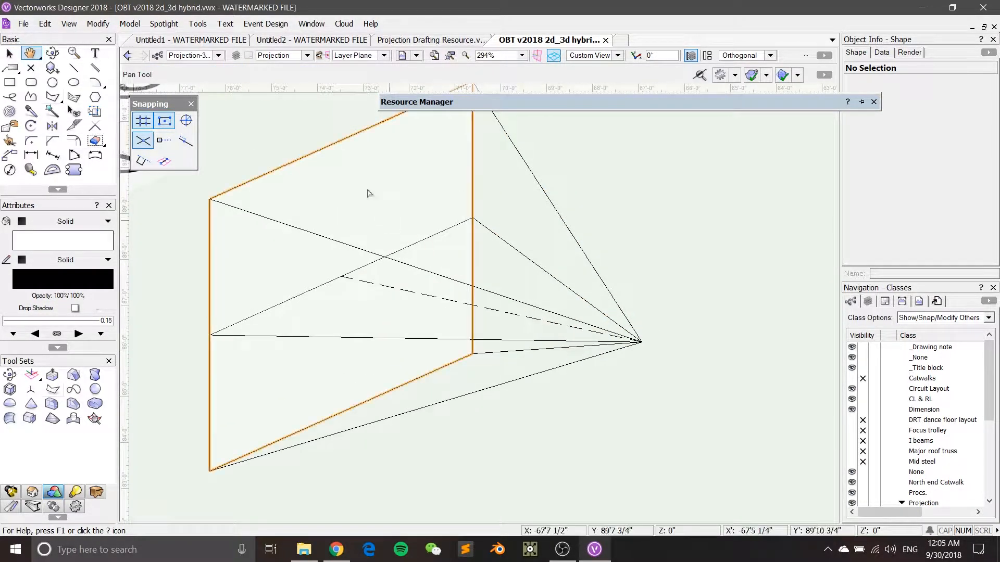
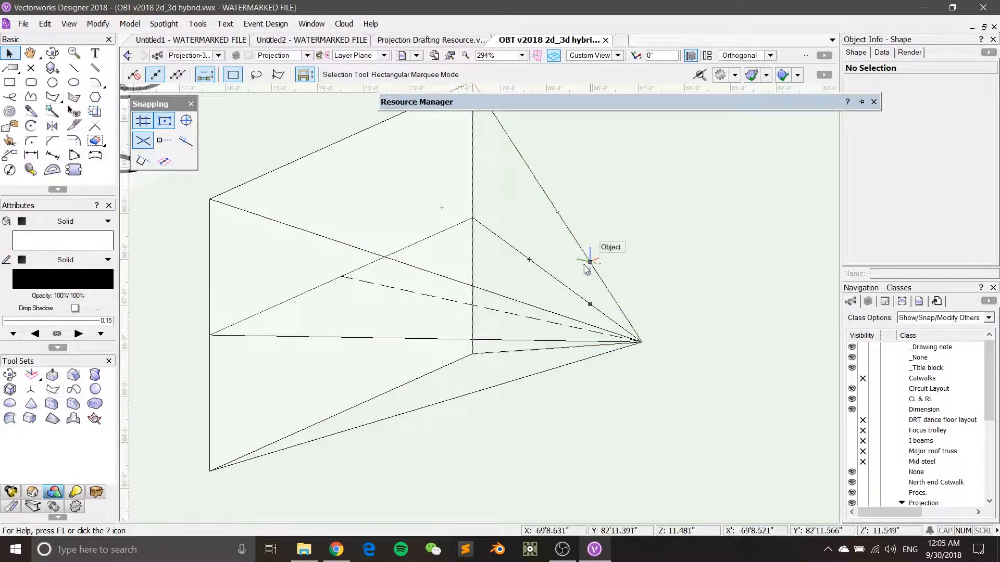
key(ctrl+5)
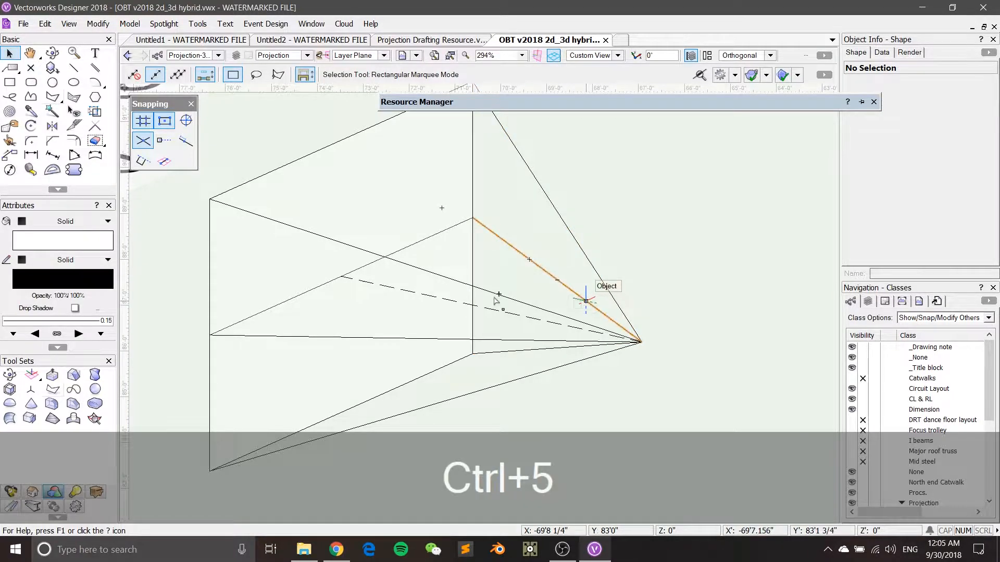
key(x)
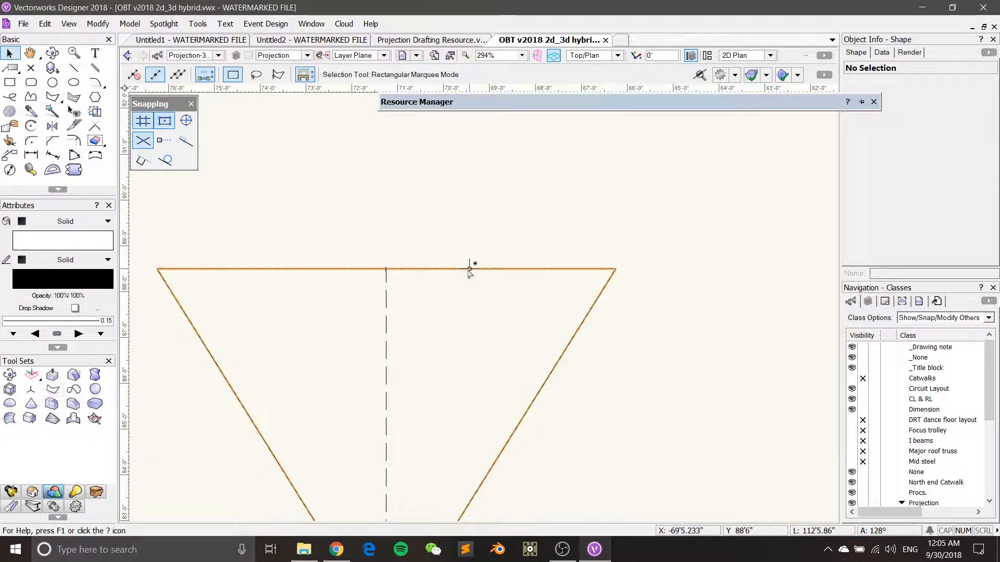
scroll(474, 273, down, 2)
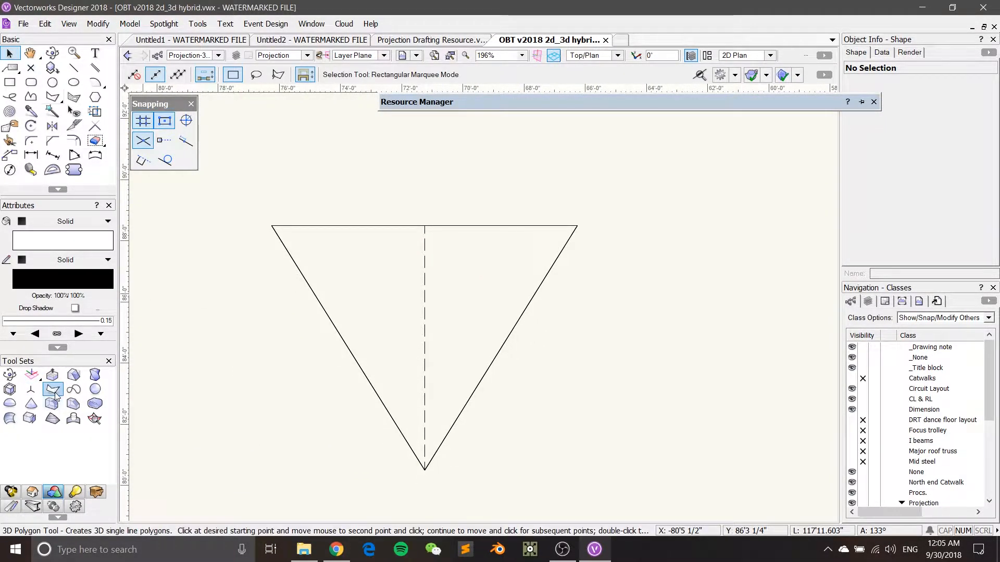
Trace the throw triangle in Top/Plan with a closed 2D polygon snapped to its three corners, 10'0" by 8'0"
click(52, 97)
scroll(449, 250, up, 2)
middle_drag(450, 250, 454, 208)
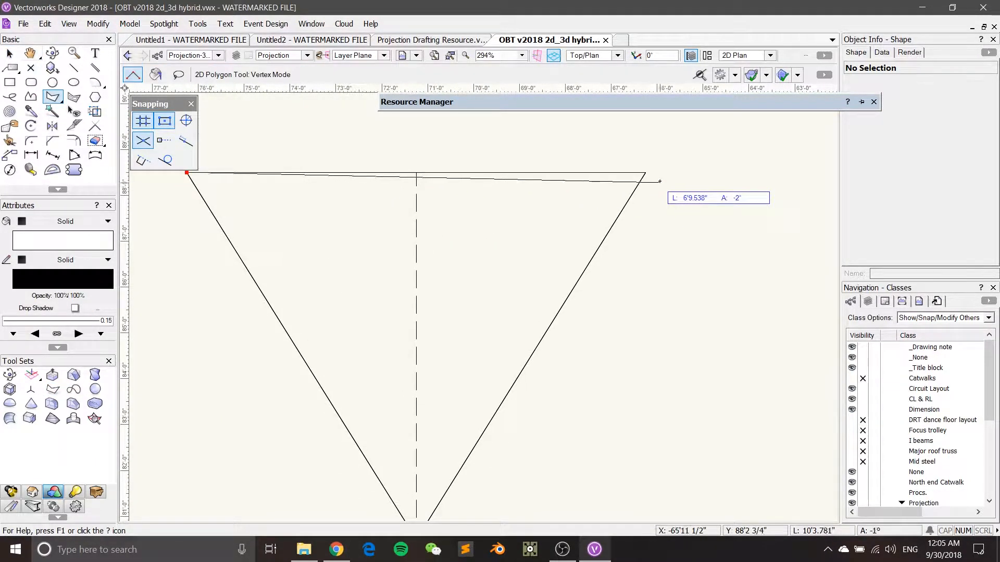
click(646, 172)
middle_drag(488, 436, 530, 367)
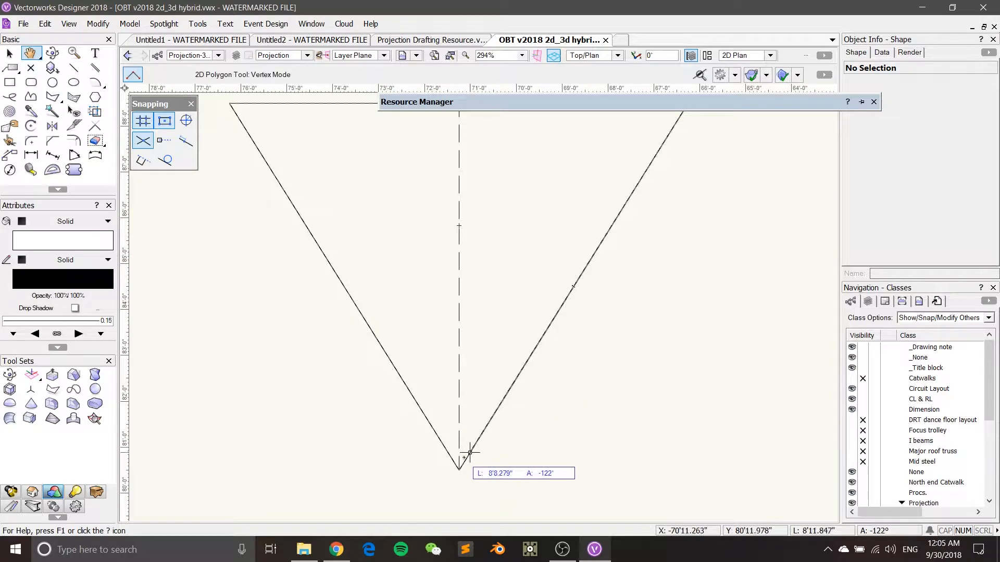
middle_drag(343, 220, 357, 288)
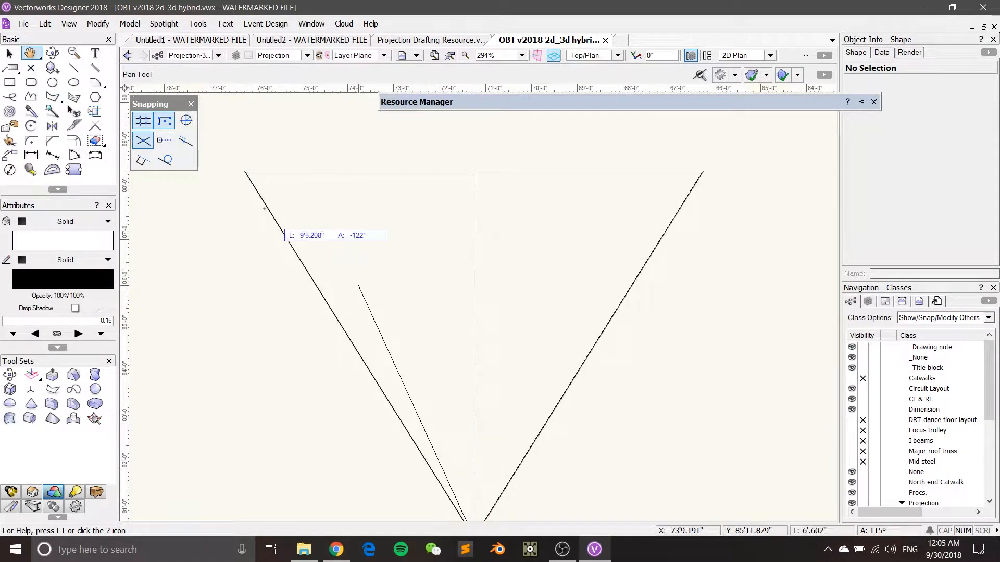
click(244, 176)
key(x)
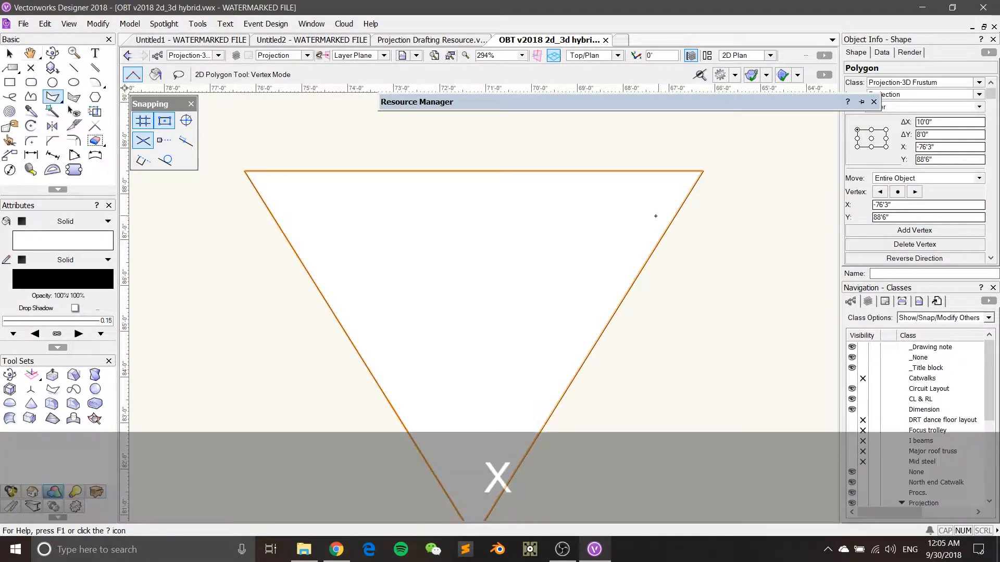
Fill the plan triangle polygon with a diagonal line pattern using a white foreground and a bright blue background color
click(81, 222)
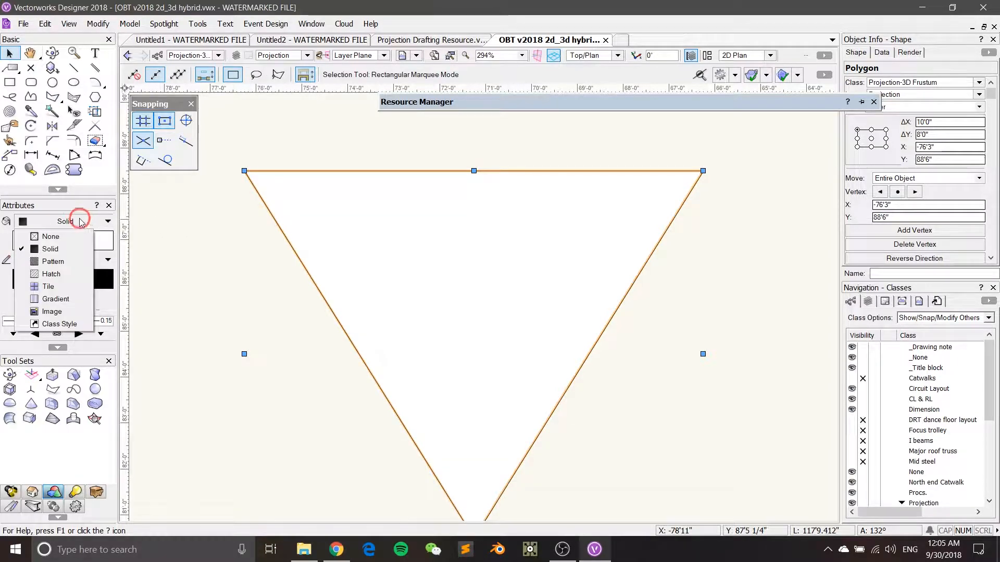
click(66, 262)
click(37, 243)
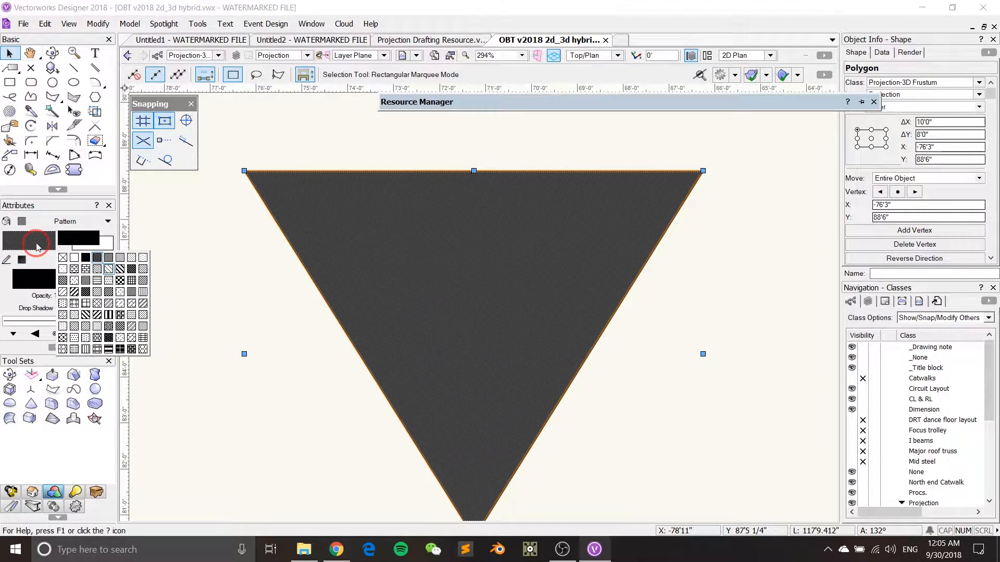
click(75, 280)
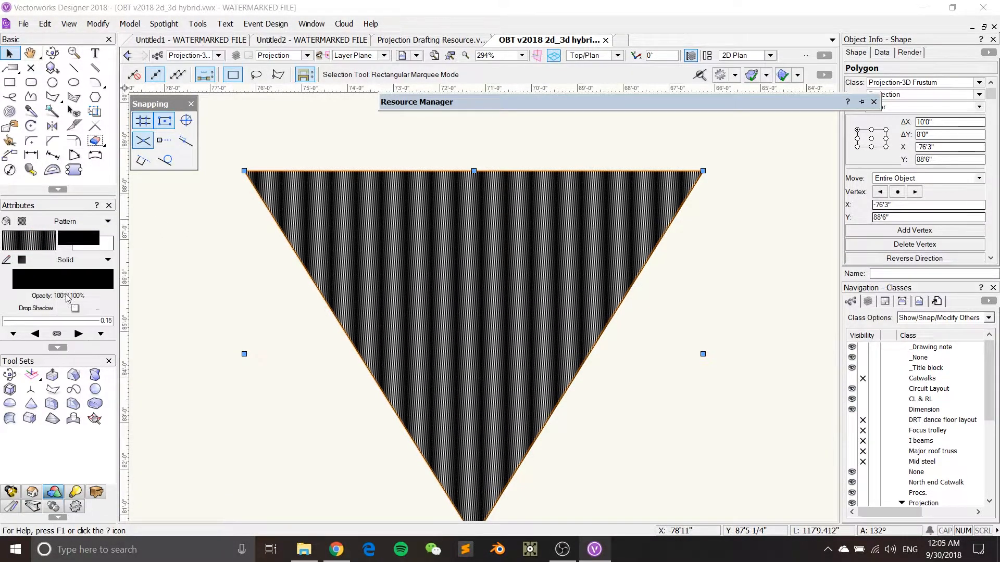
click(84, 240)
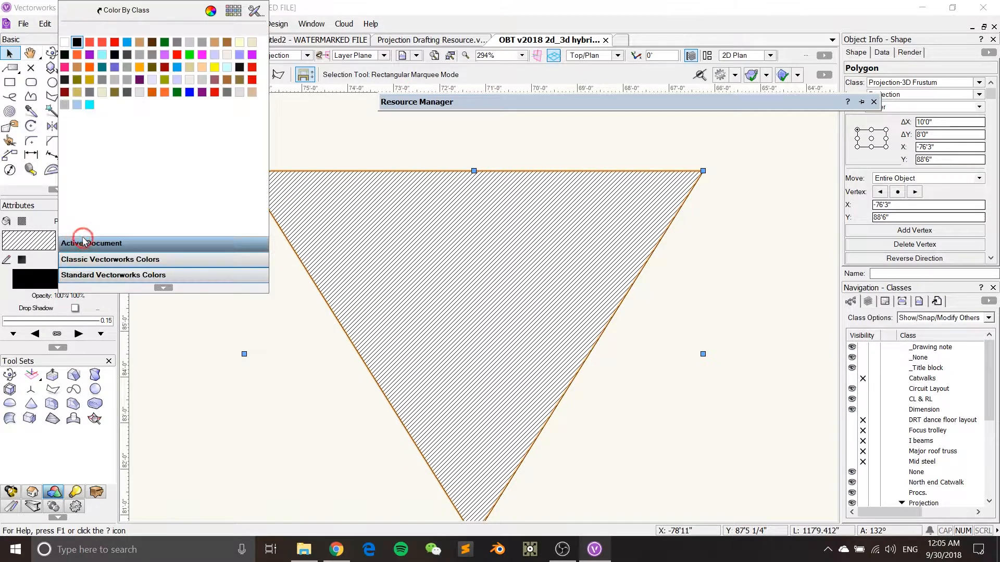
click(66, 41)
click(106, 246)
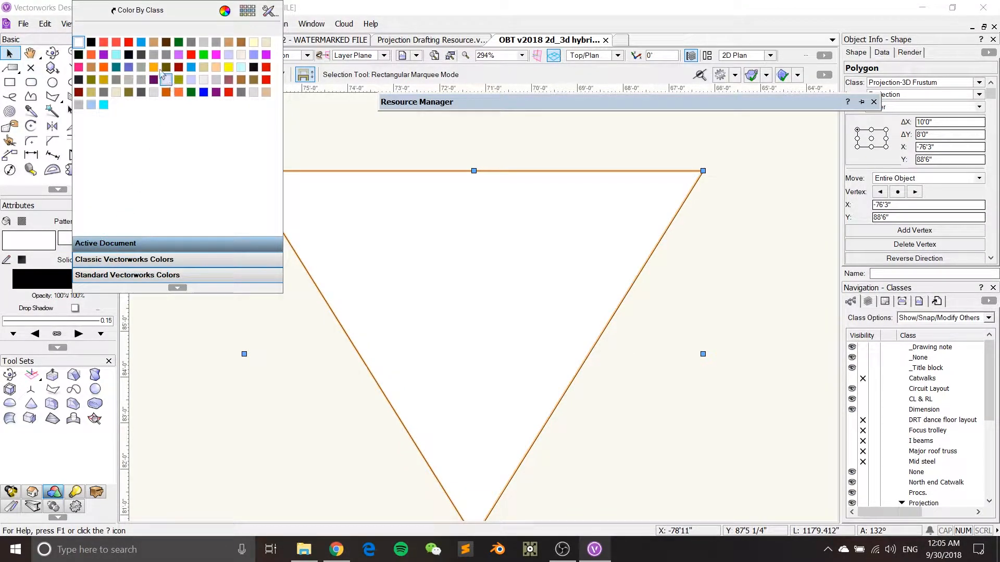
click(140, 41)
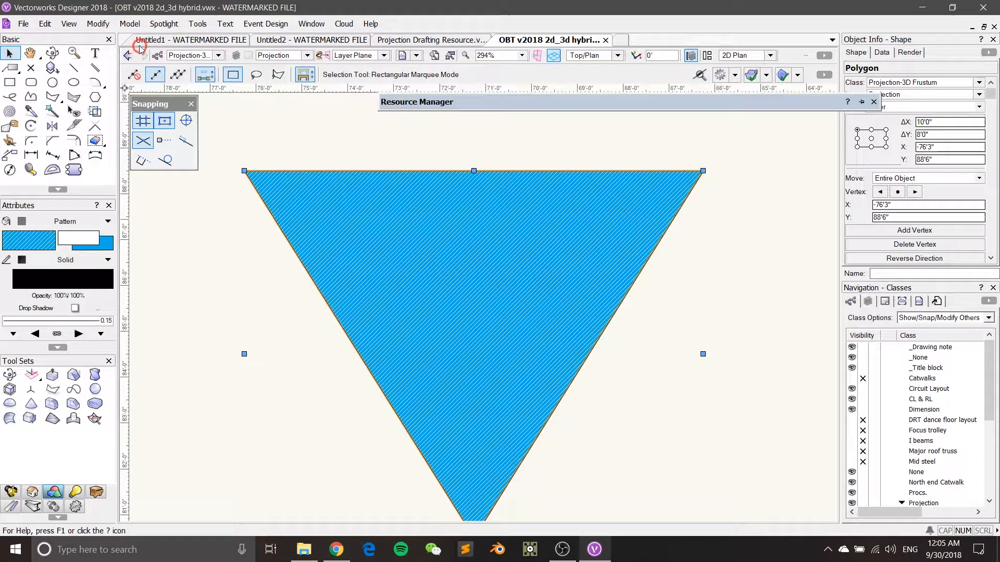
Set the plan triangle polygon's fill opacity to 50% with the pen opacity linked
click(68, 299)
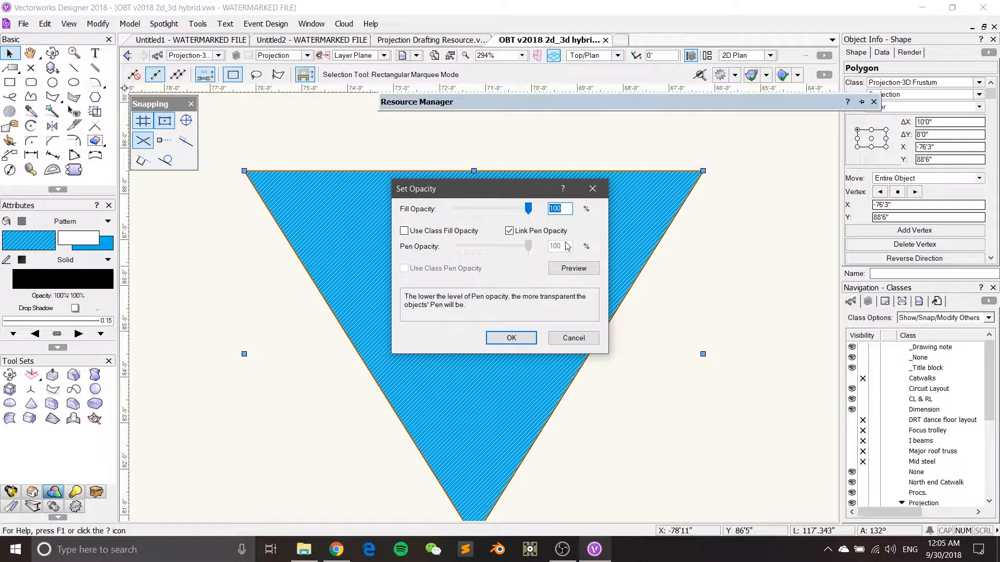
text(50)
click(511, 337)
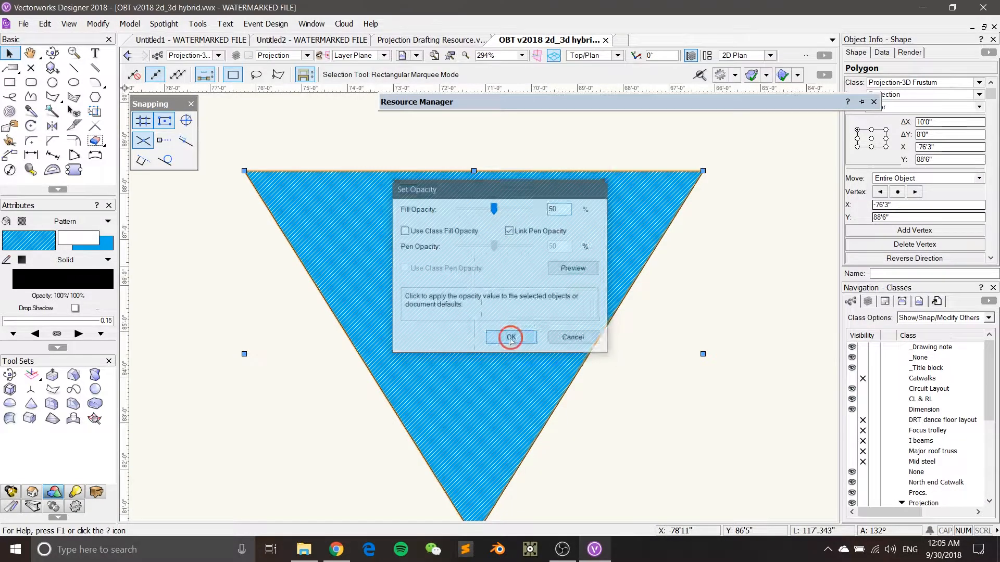
scroll(717, 311, down, 2)
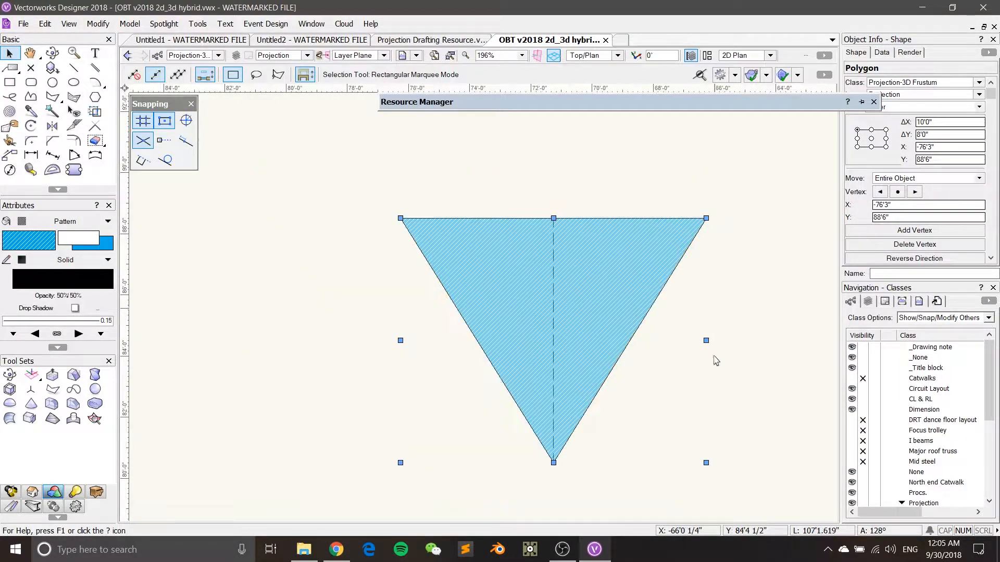
Trace the frustum's side outline in the Right view with a closed 2D polygon, 8'0" by 6'3", snapped to its three corners
ctrl+middle_drag(730, 405, 542, 264)
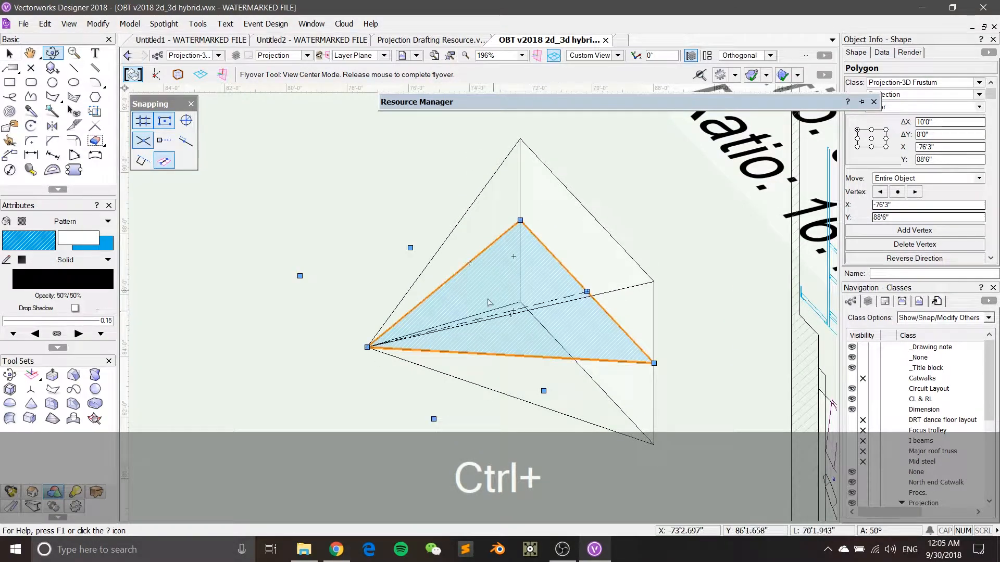
click(617, 55)
click(595, 112)
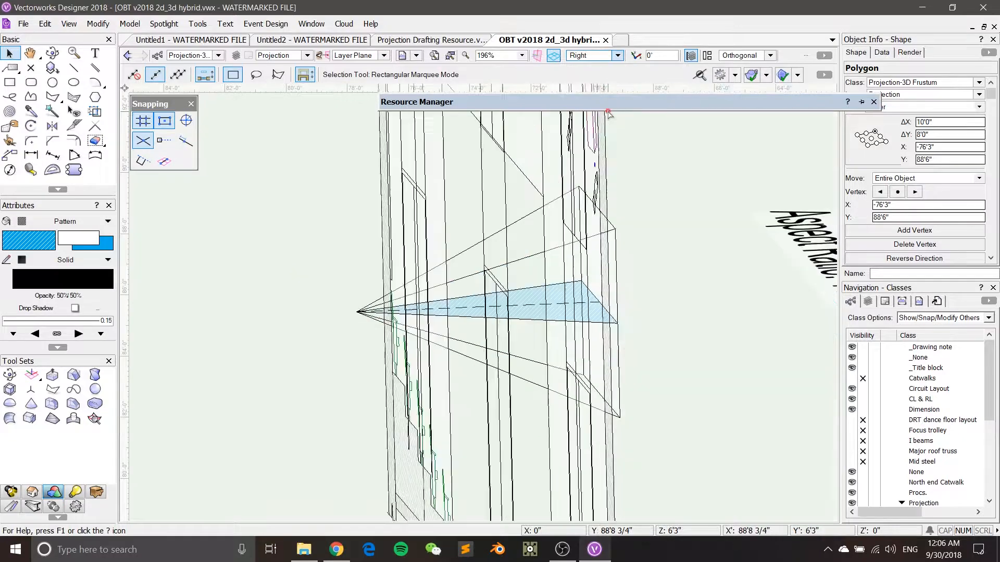
click(454, 223)
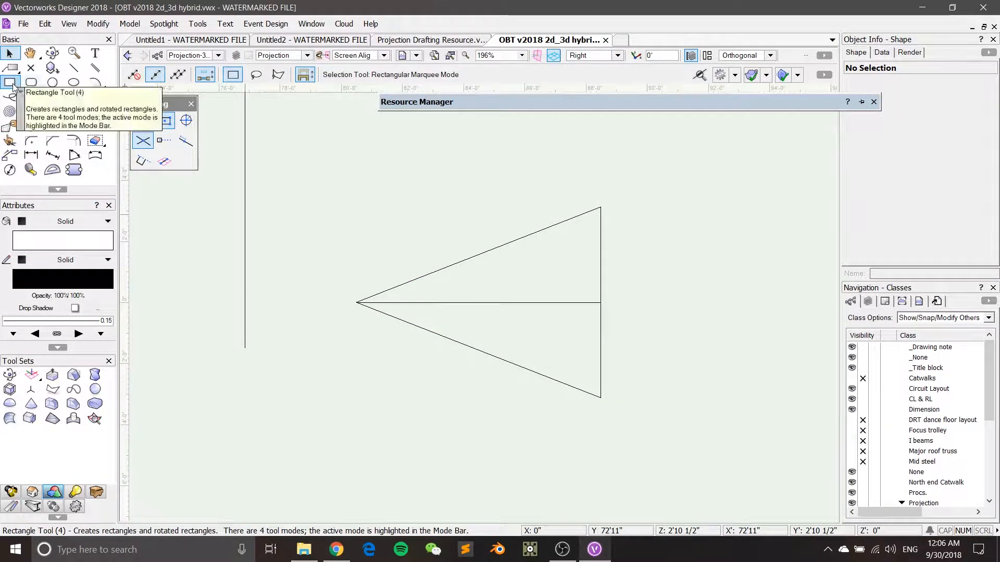
click(52, 96)
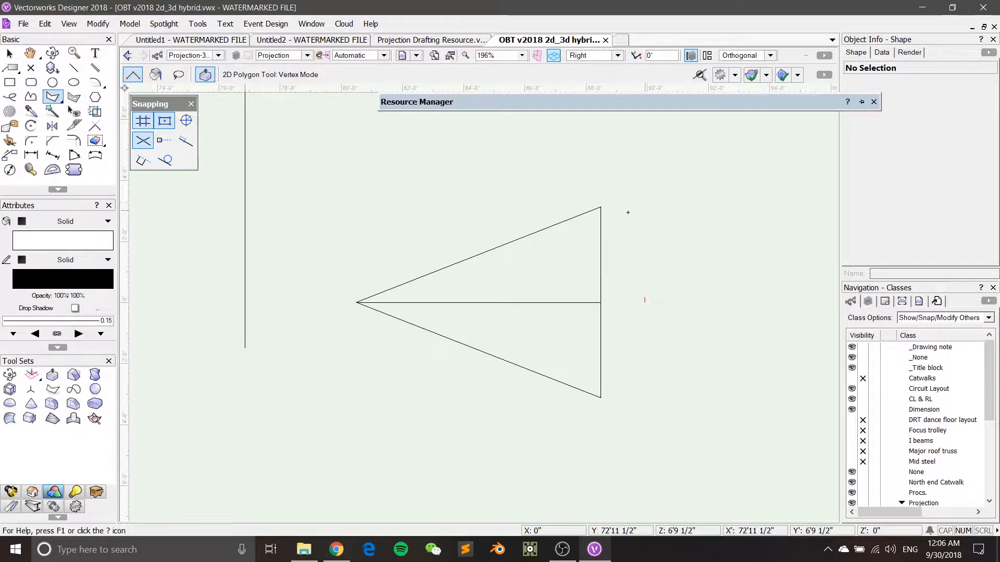
click(601, 208)
click(601, 398)
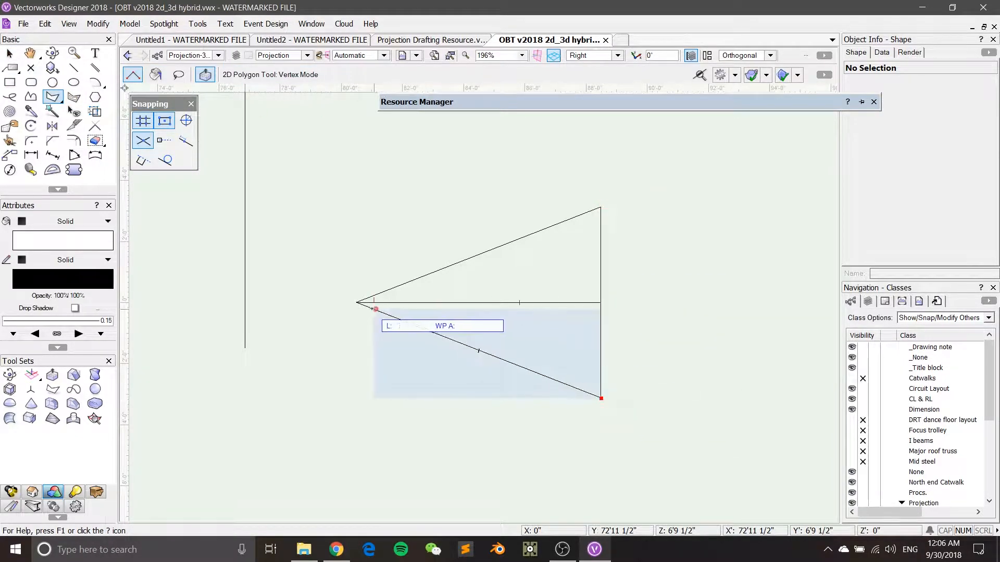
click(357, 302)
click(601, 207)
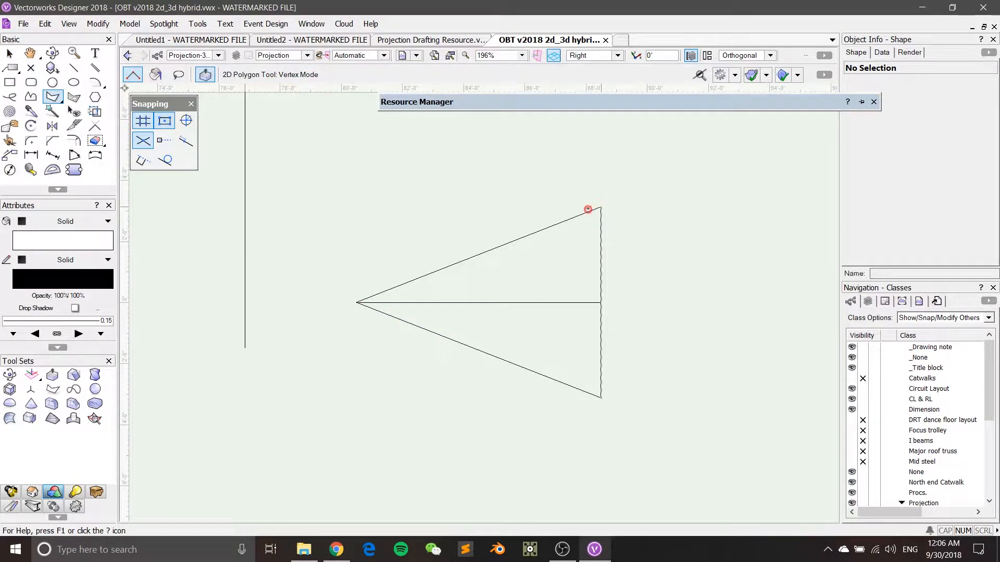
key(x)
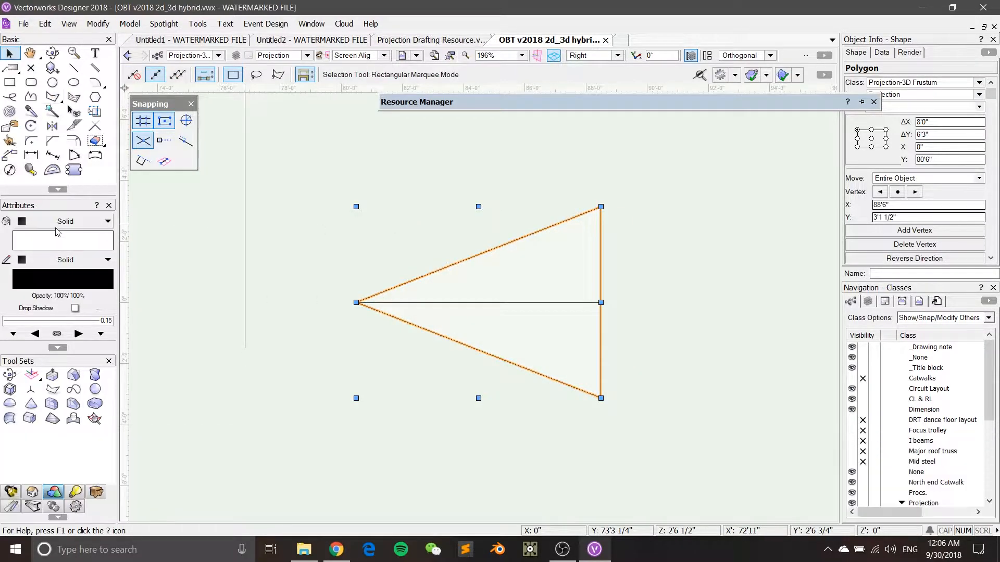
Fill the side-view triangle polygon with a diagonal line pattern using a white foreground and a bright blue background color
click(61, 222)
click(54, 262)
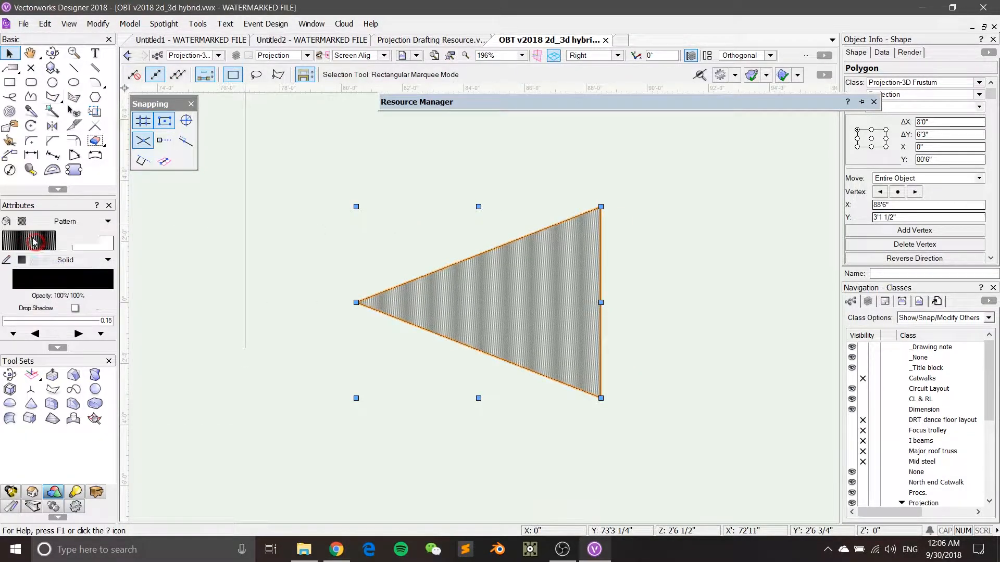
click(28, 240)
click(68, 291)
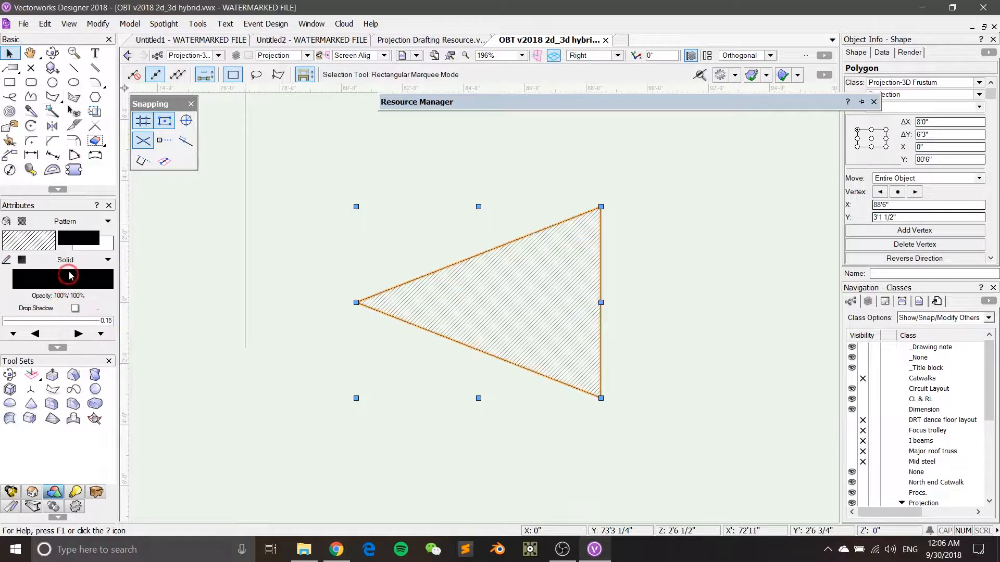
click(78, 238)
click(74, 82)
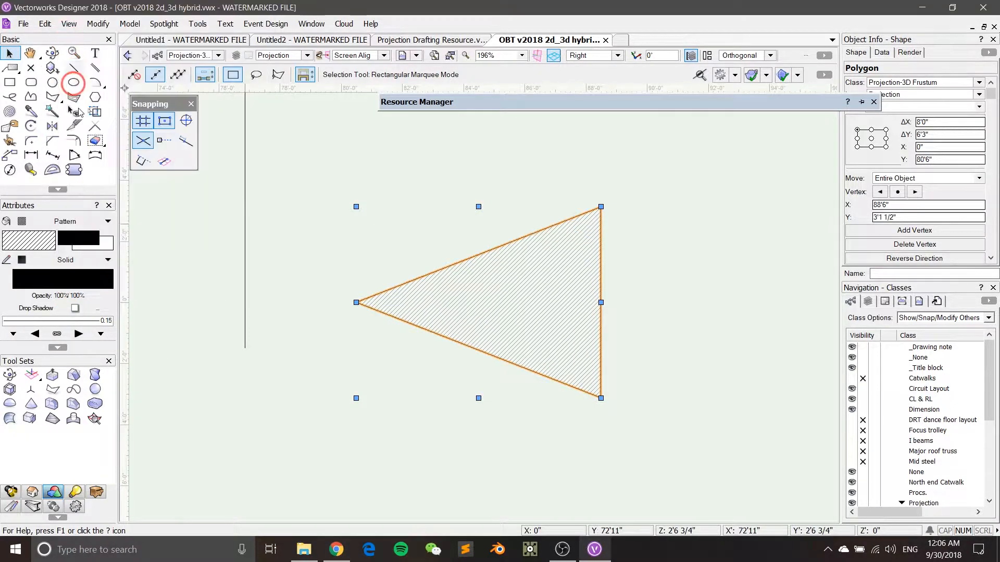
click(109, 250)
click(109, 248)
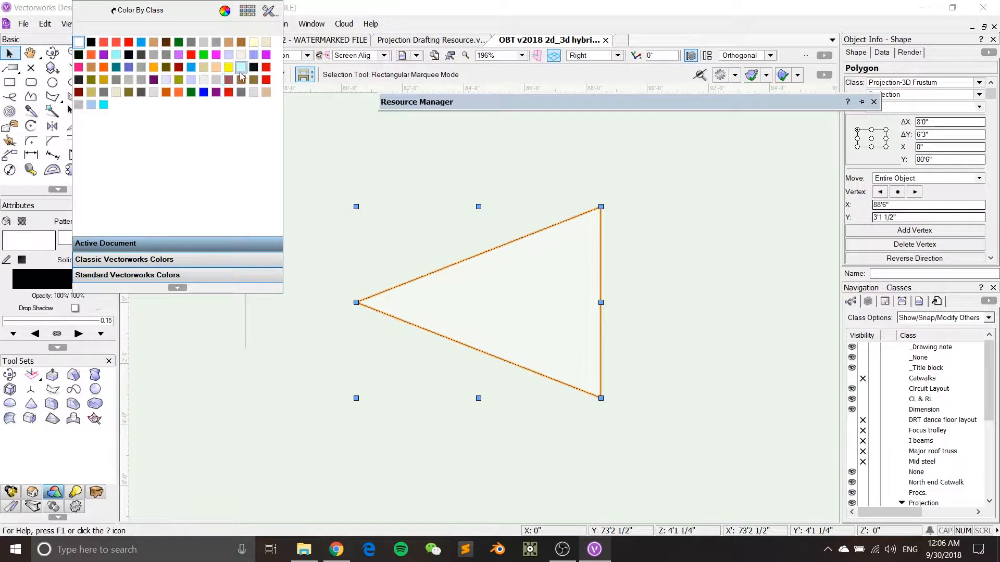
click(141, 42)
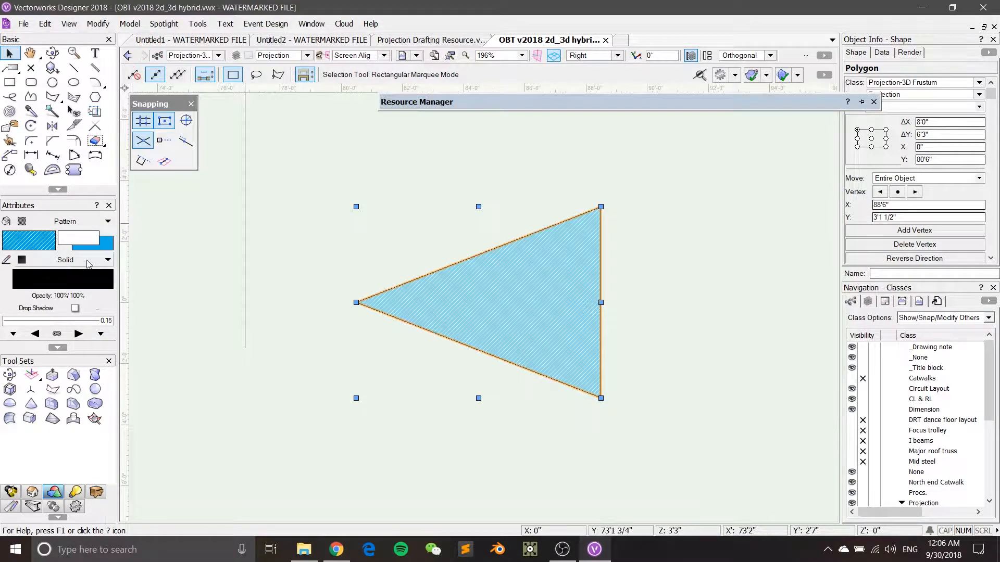
Set the side triangle polygon's fill opacity to 50% with the pen opacity linked
click(76, 296)
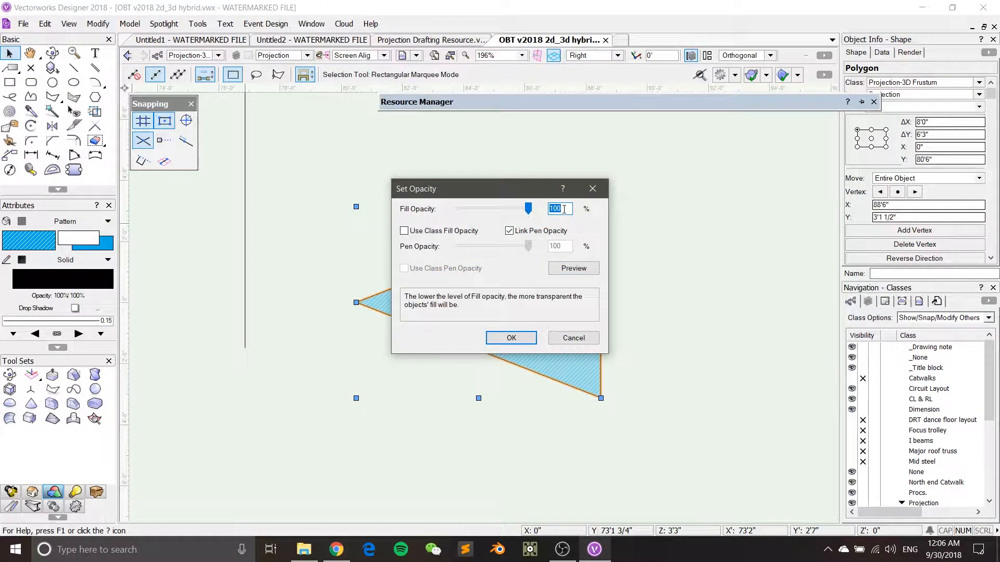
text(60)
key(BackSpace)
key(BackSpace)
text(50)
key(Return)
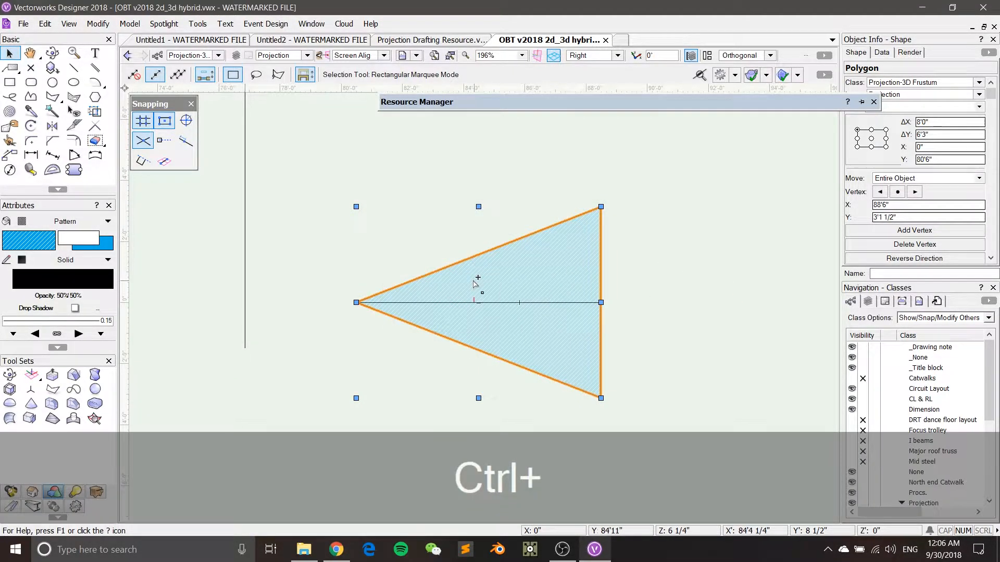
Move the side triangle polygon onto the frustum by snapping corner to corner, then align it in Top/Plan with the dashed center line
ctrl+middle_drag(475, 283, 518, 311)
scroll(519, 311, down, 1)
click(754, 376)
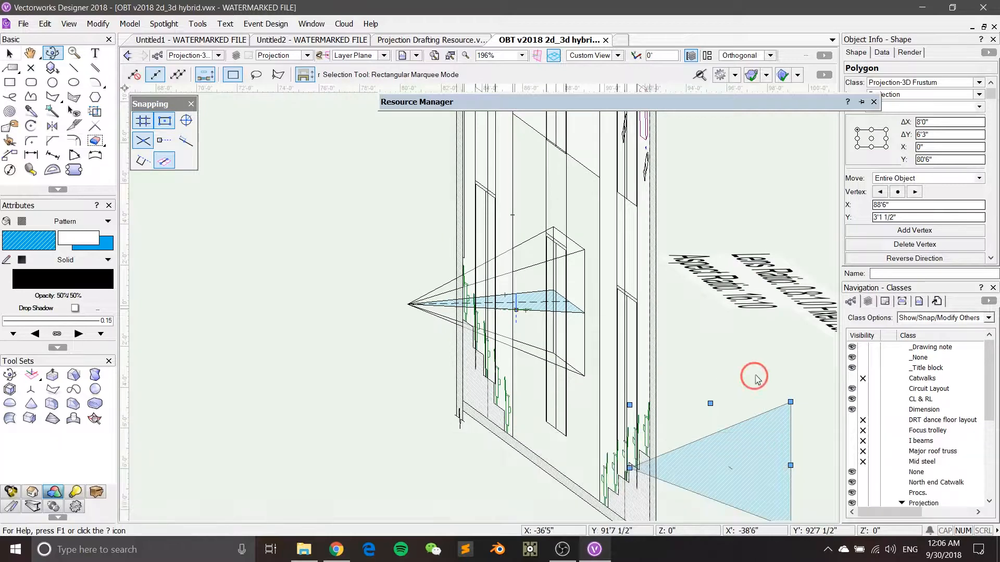
drag(791, 402, 584, 250)
key(ctrl+5)
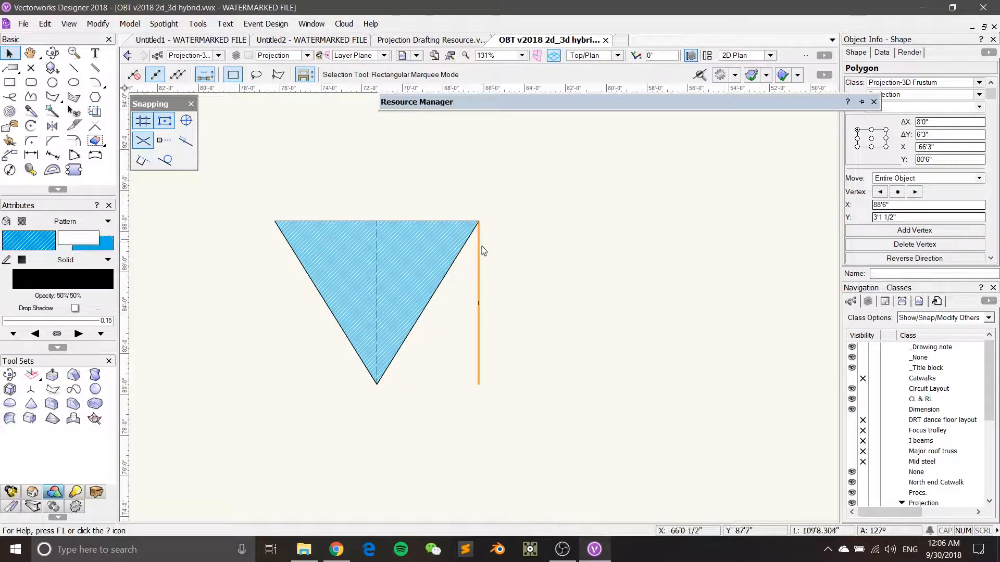
drag(479, 223, 377, 221)
middle_drag(516, 241, 447, 174)
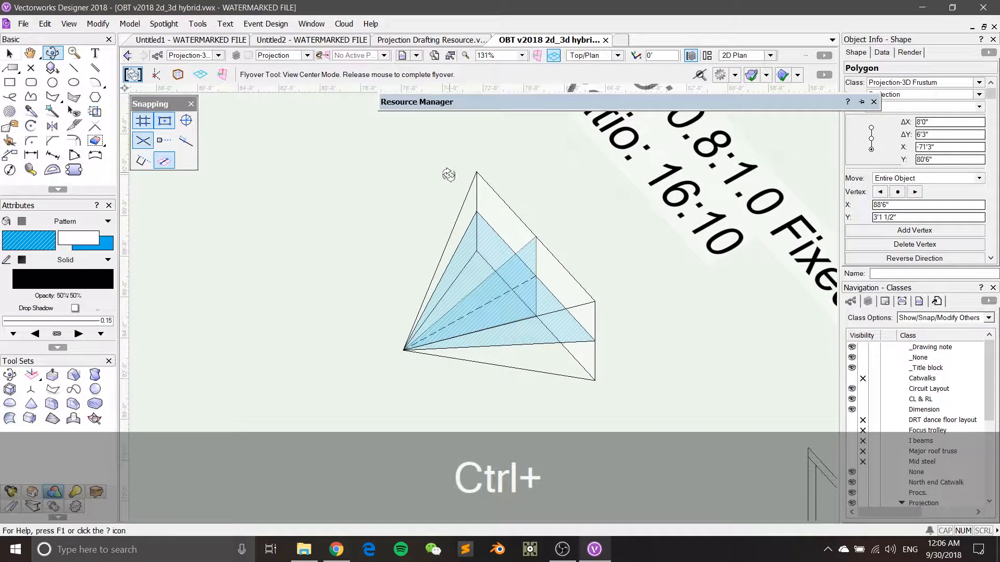
click(595, 346)
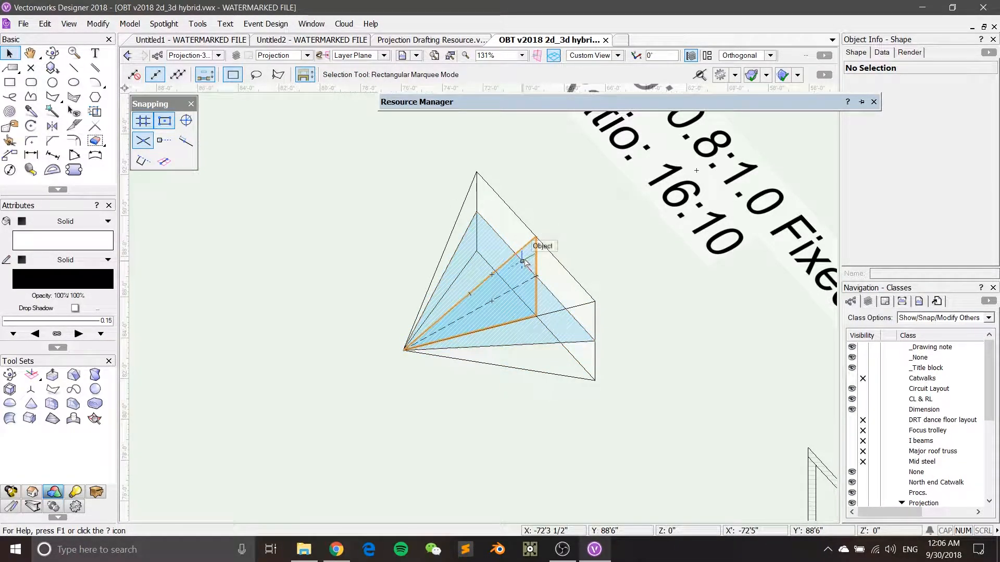
click(524, 257)
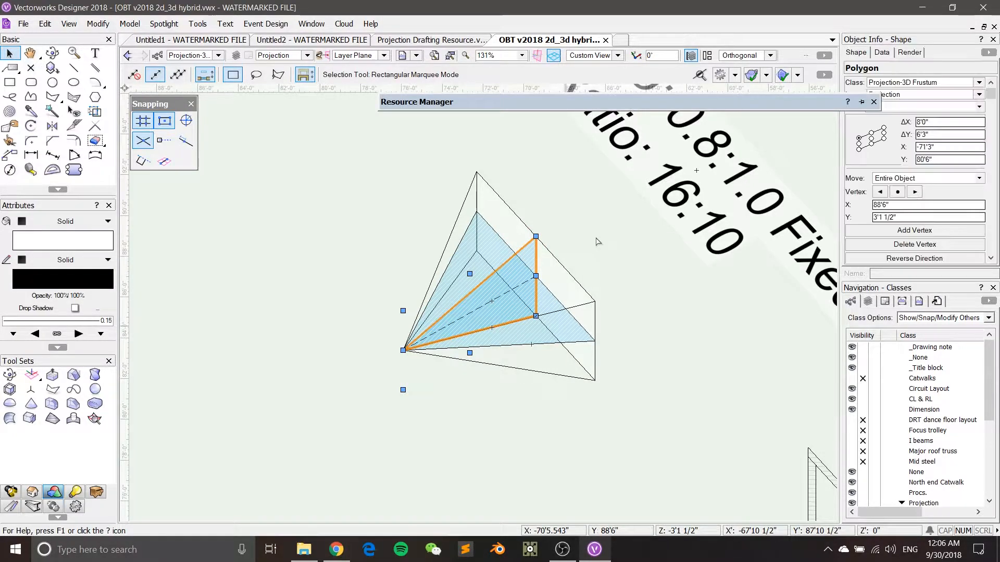
Render the frustum in OpenGL and select one of its triangular 3D polygon faces
ctrl+middle_drag(545, 330, 645, 229)
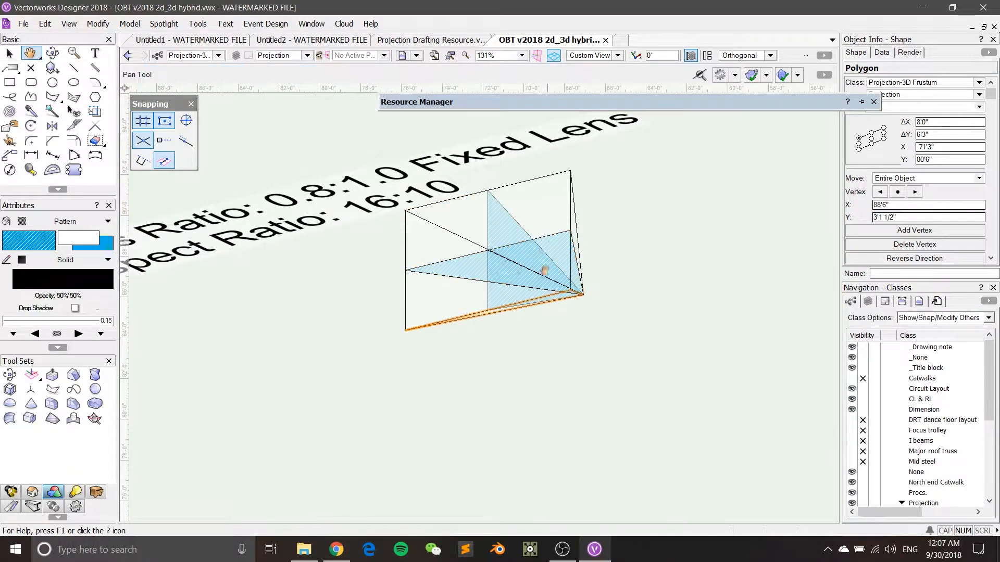
scroll(536, 263, up, 2)
click(539, 266)
key(ctrl+shift+g)
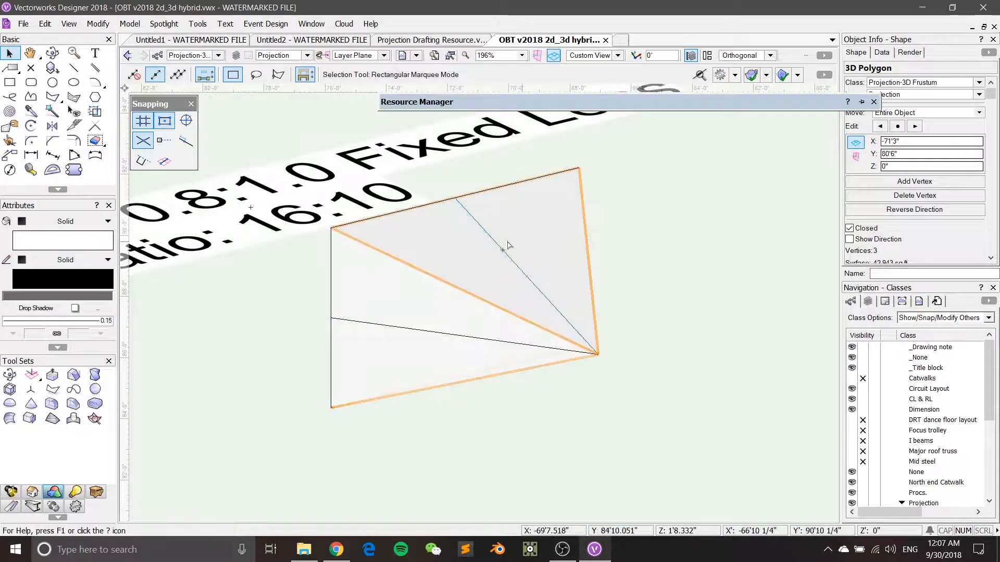
click(417, 304)
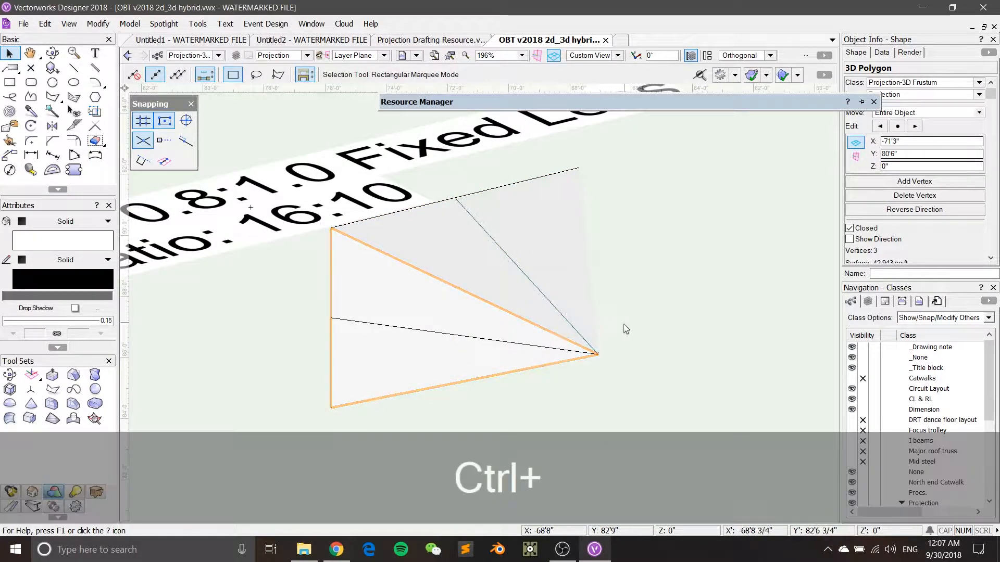
ctrl+middle_drag(625, 328, 551, 260)
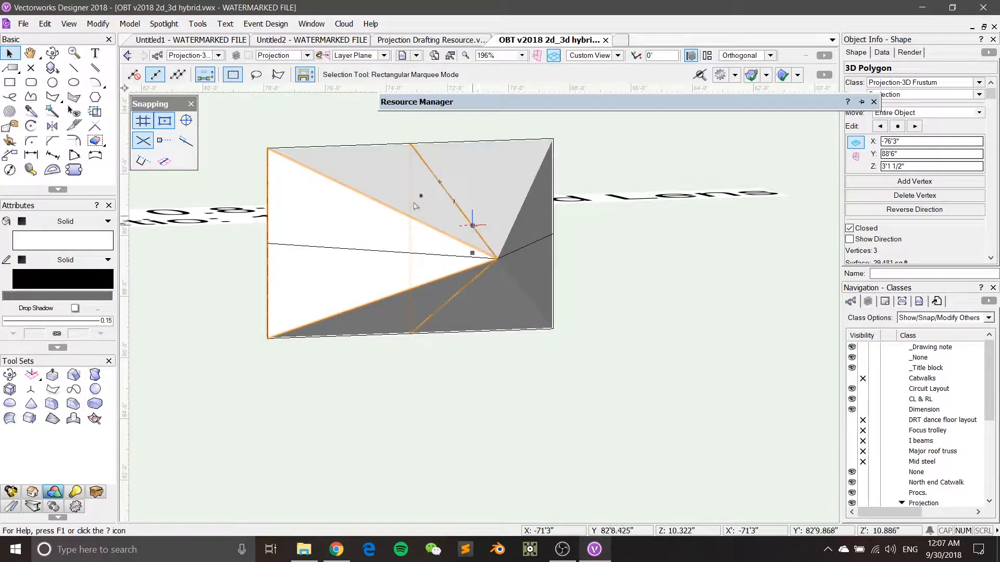
Inspect the separate 3D polygon faces that make up the projection frustum by selecting them individually
click(665, 405)
click(542, 286)
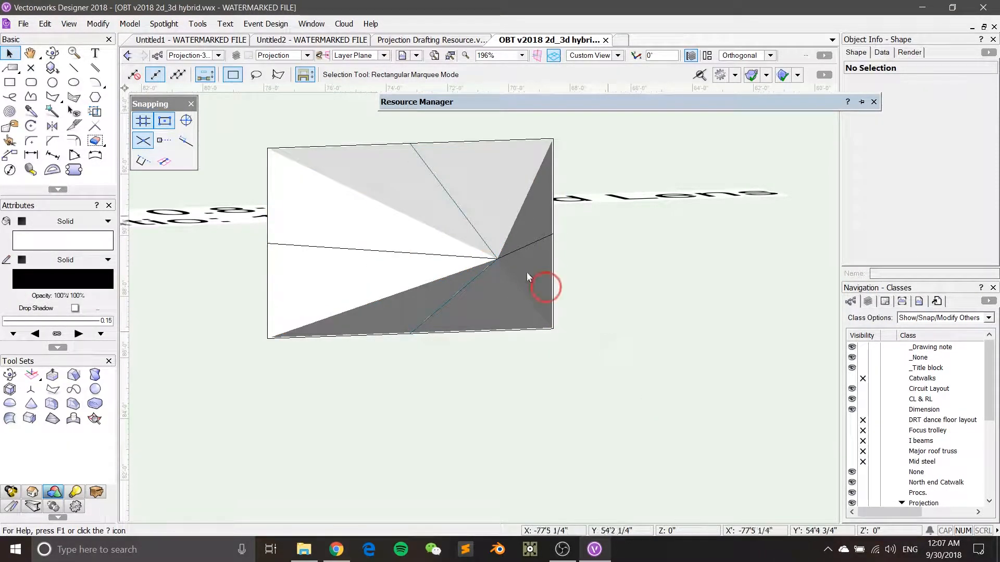
click(364, 232)
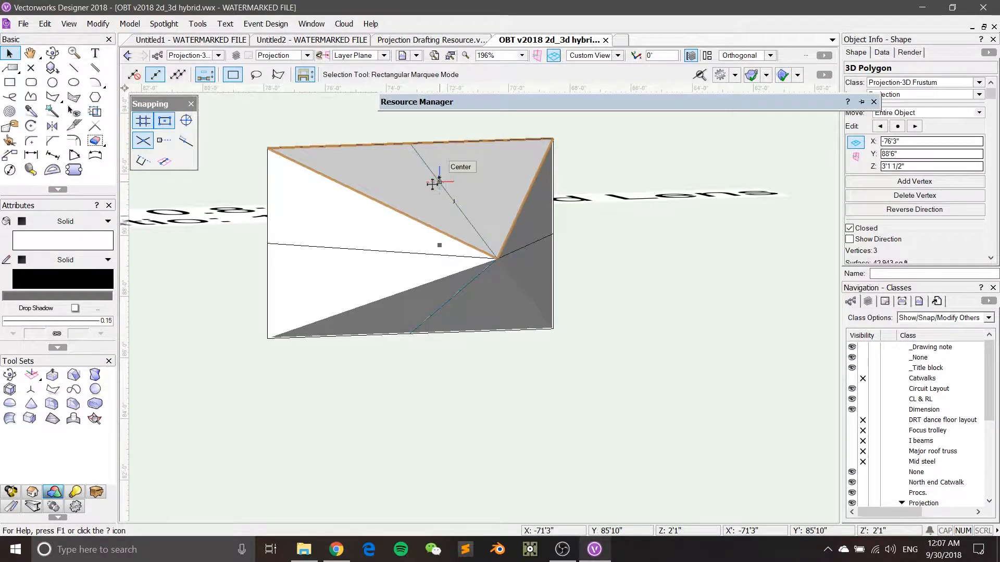
scroll(918, 239, down, 1)
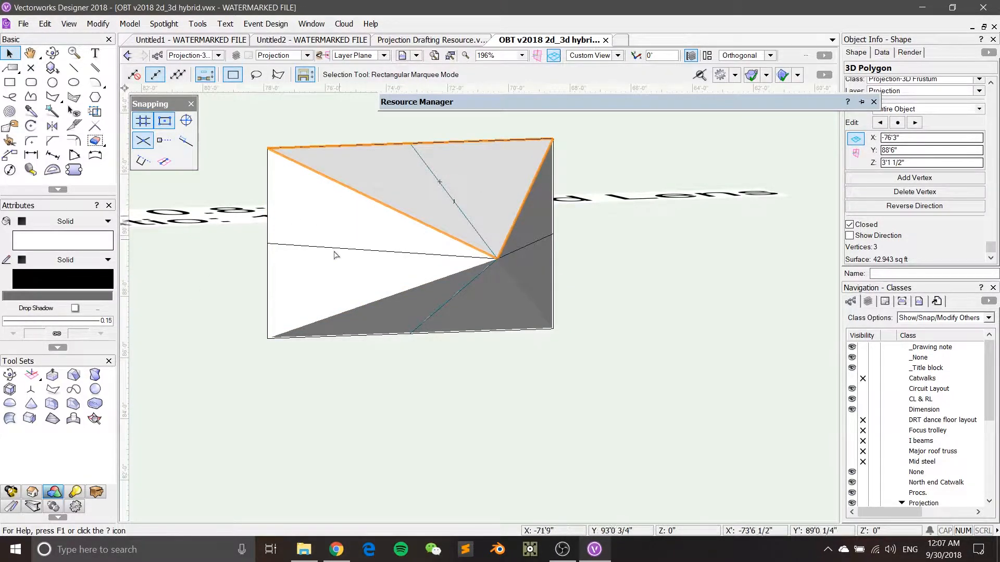
click(534, 268)
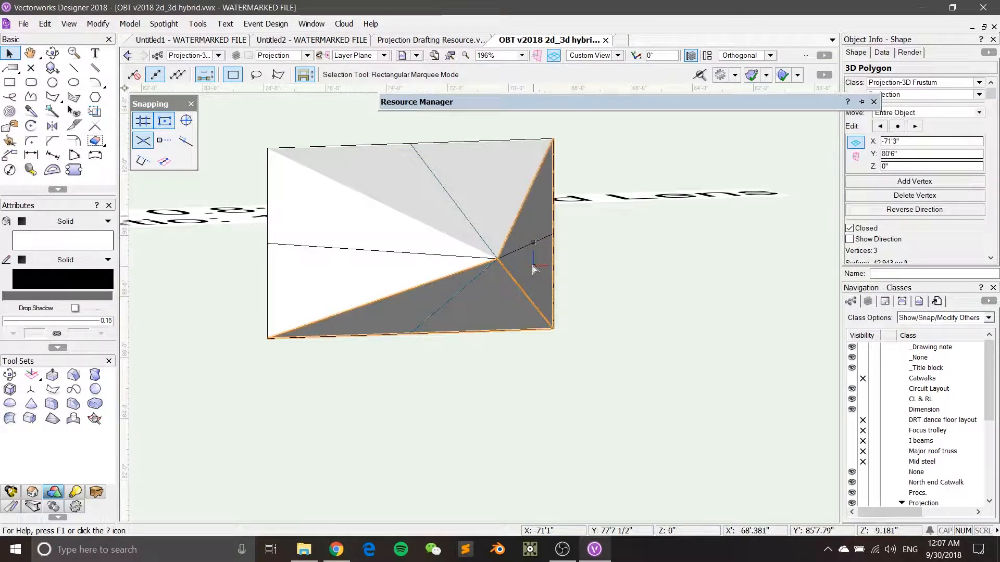
click(625, 262)
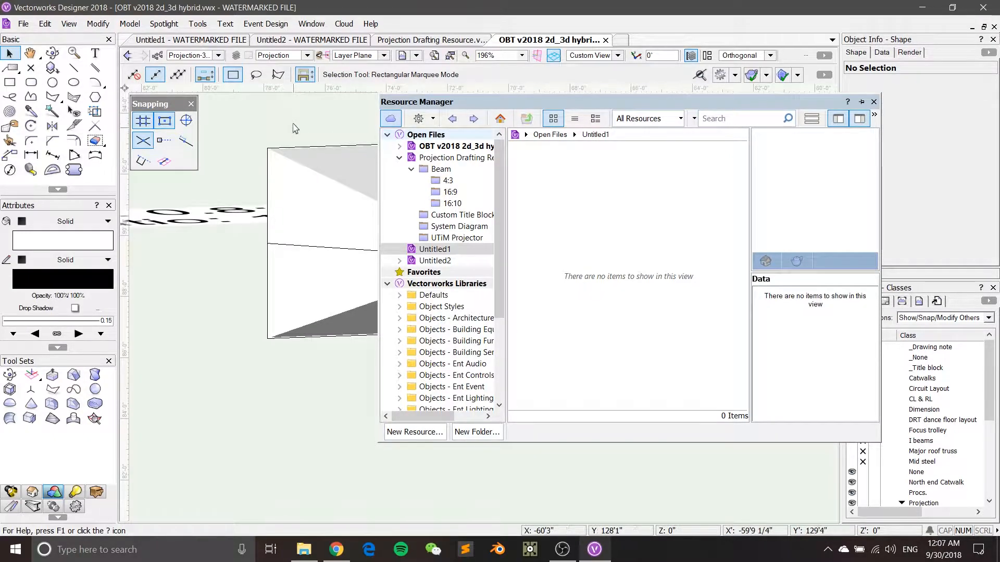
Start a new Renderworks texture in the OBT v2018 2d_3d hybrid file, keeping the frustum in view beside the texture settings
mouse_move(424, 106)
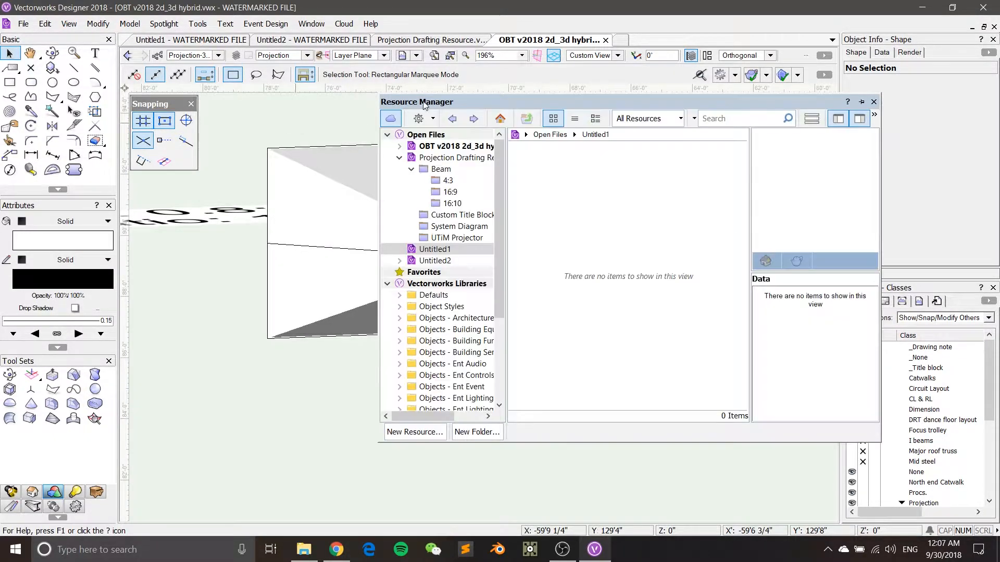
click(435, 146)
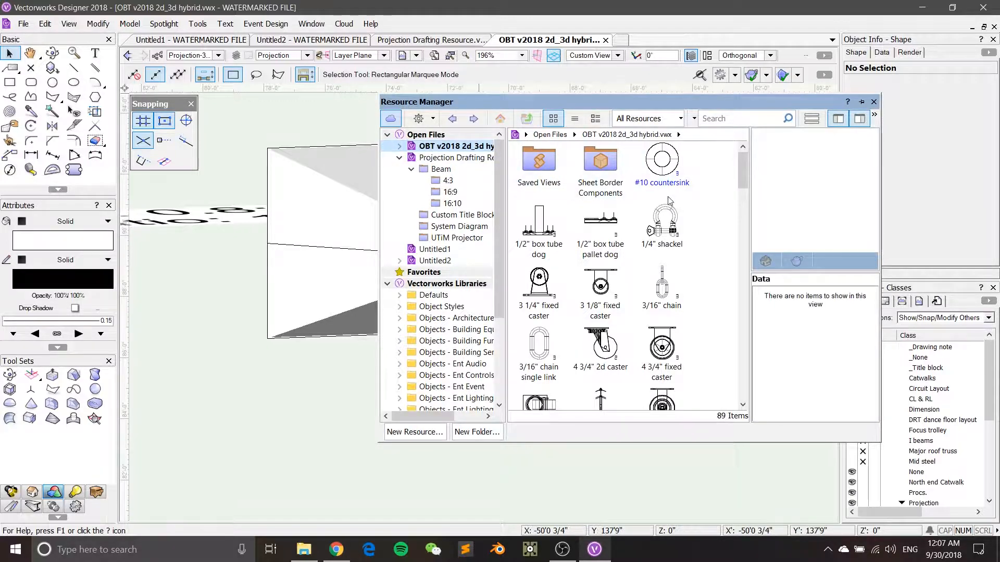
scroll(712, 240, down, 3)
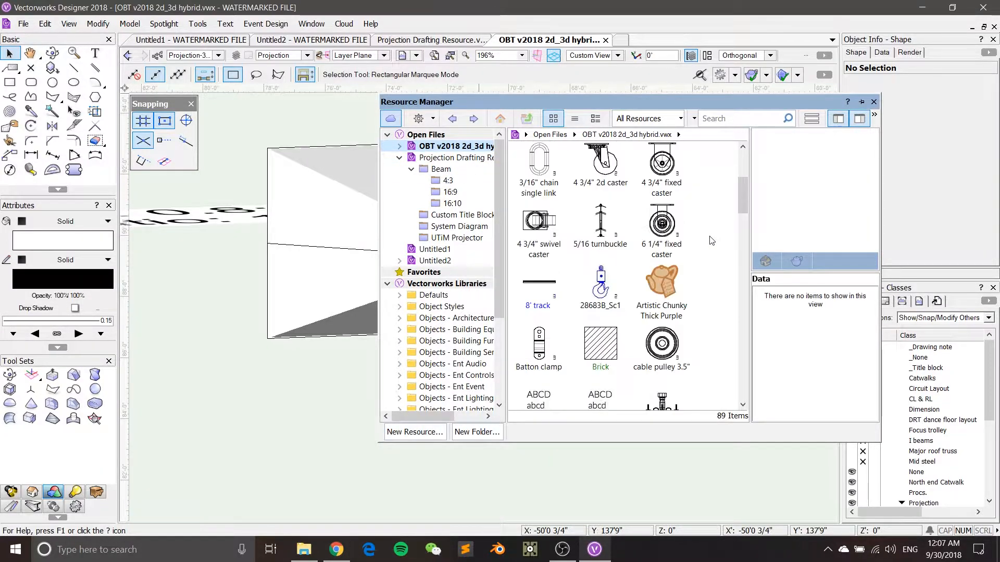
right_click(711, 241)
mouse_move(797, 308)
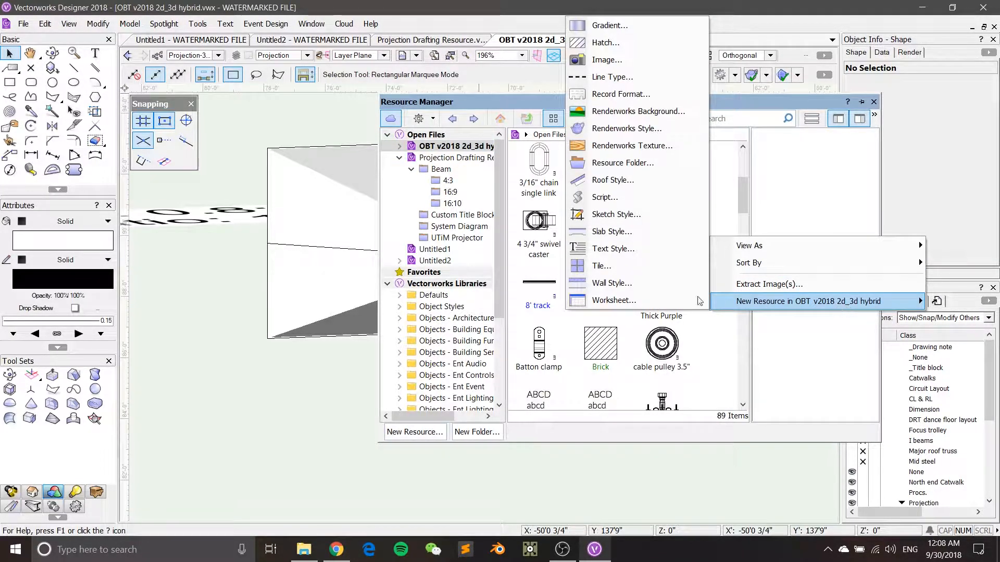
click(644, 147)
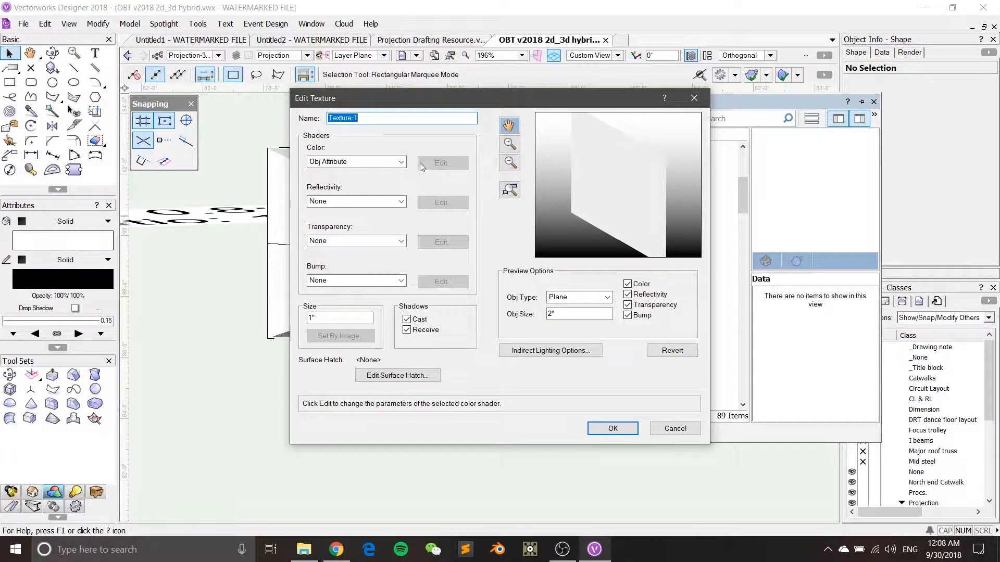
drag(410, 107, 617, 133)
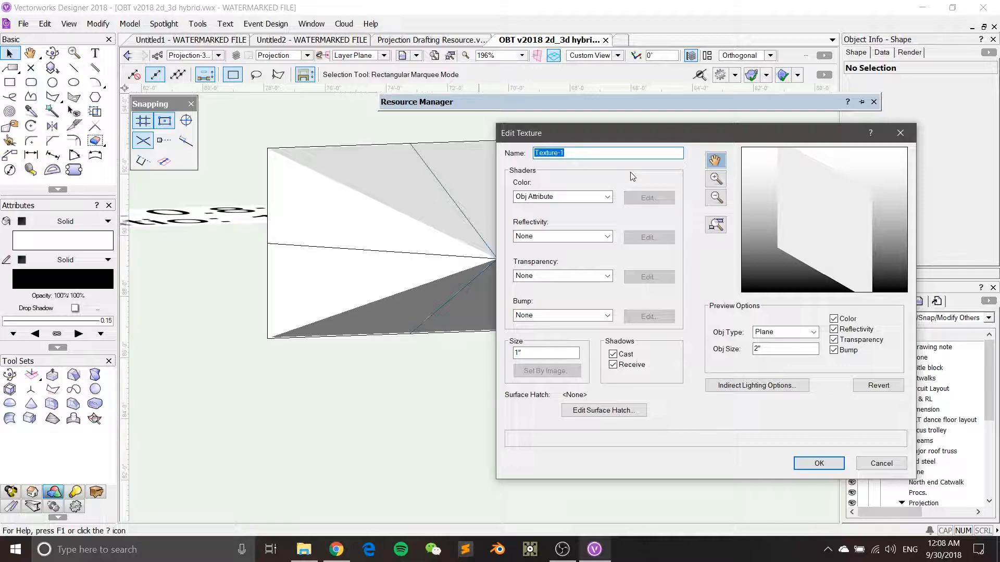
Name the new texture "80% Blue"
text(80)
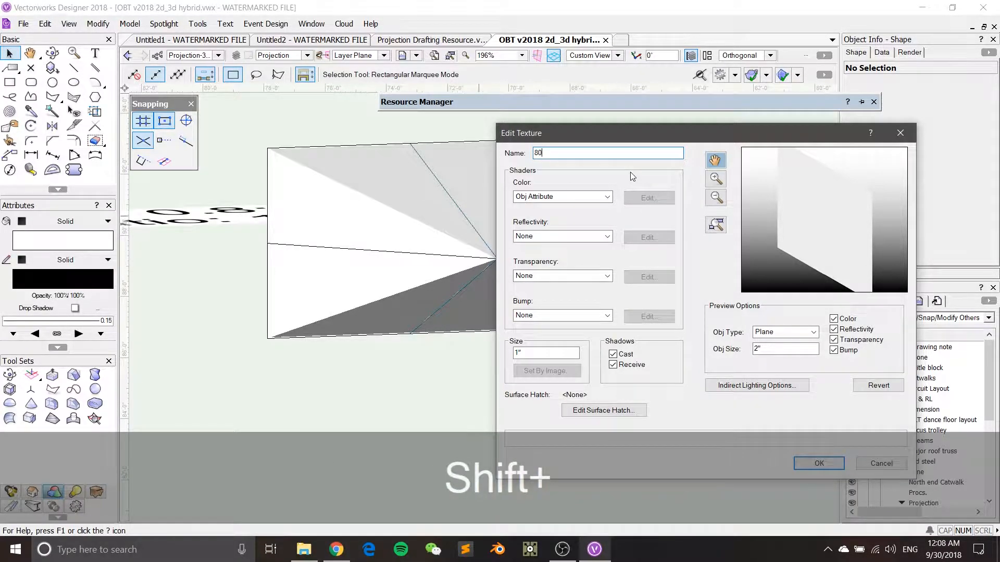
text(% )
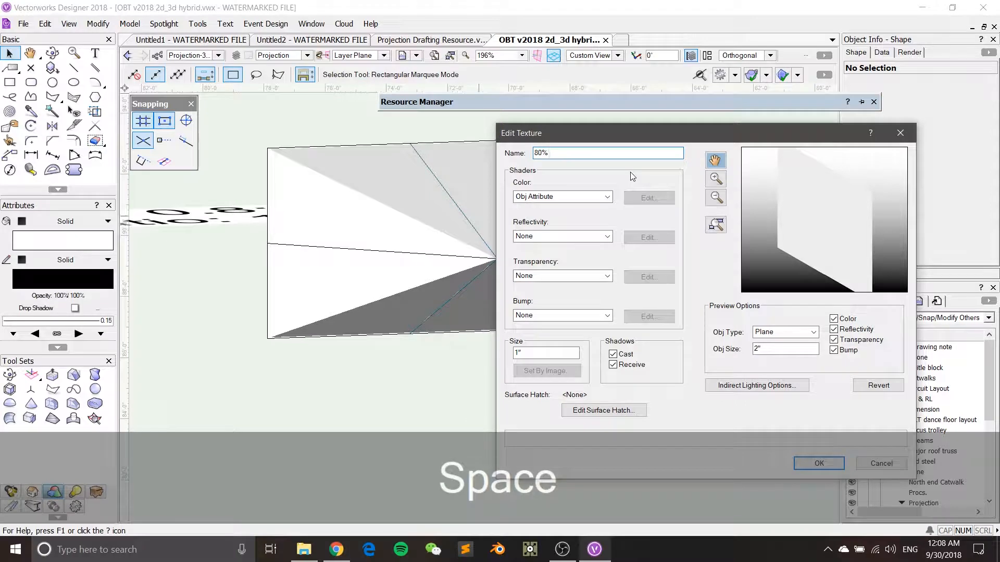
text(b)
key(BackSpace)
text(Blu)
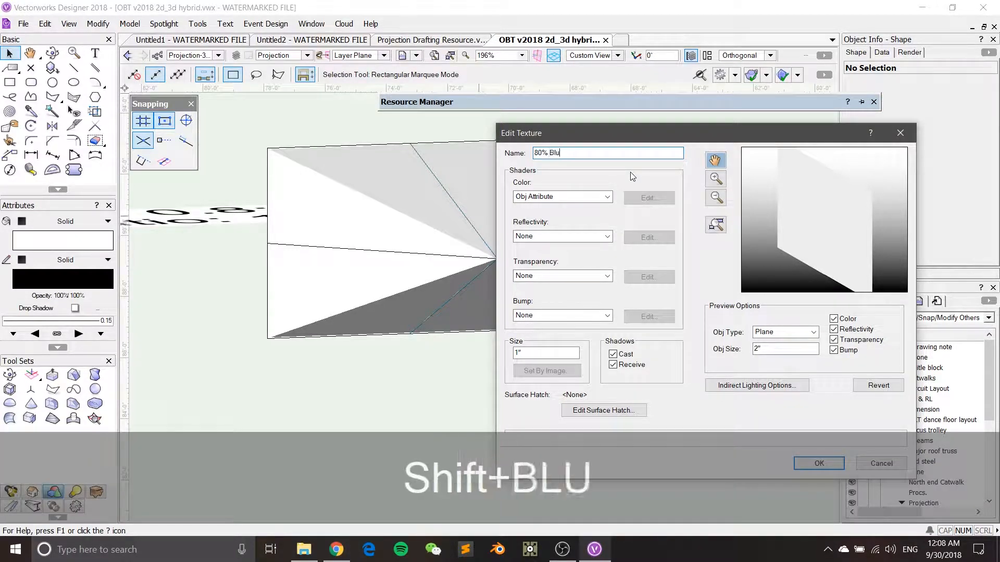
text(e)
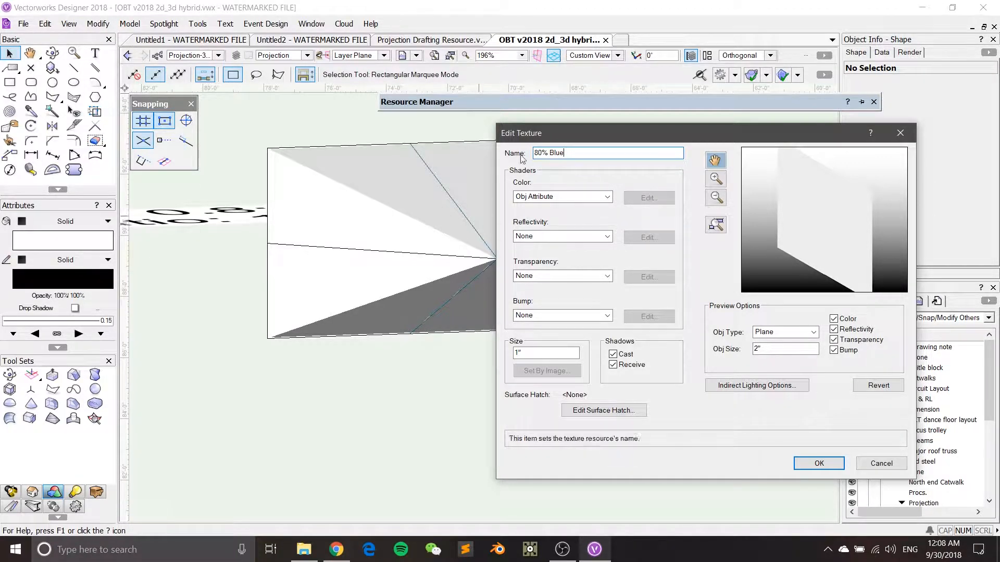
Give the texture a Color shader in bright blue from the active document's palette
click(532, 198)
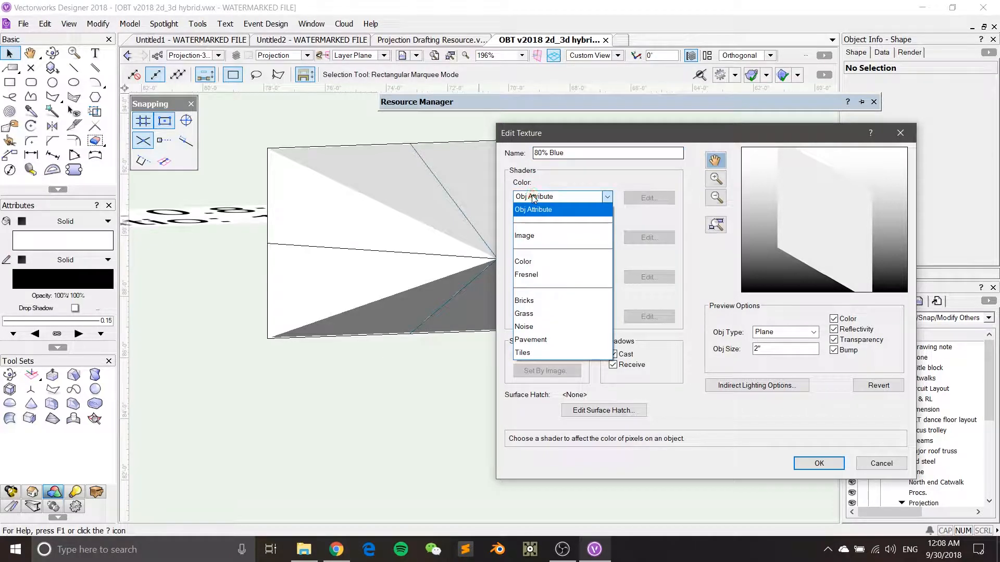
click(539, 261)
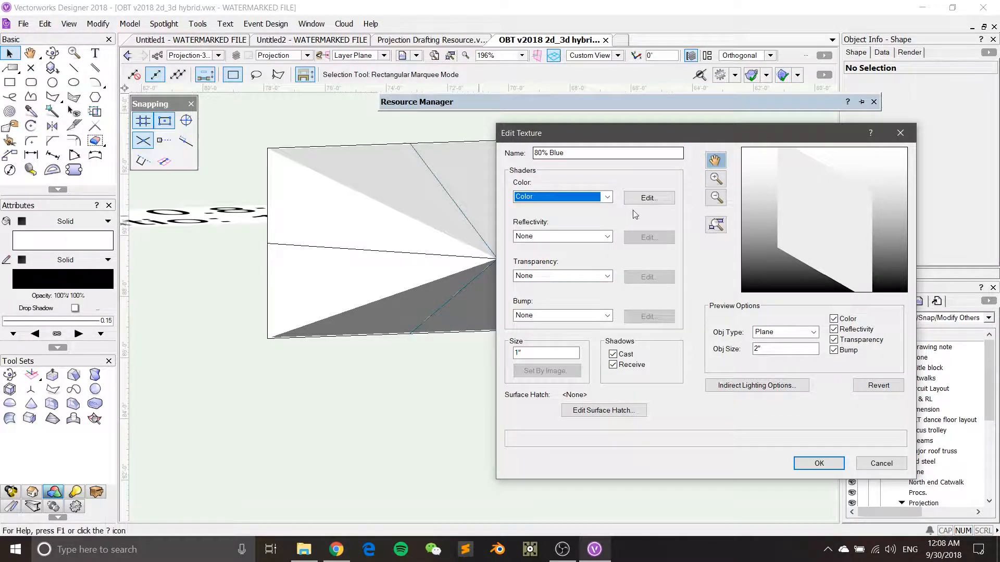
click(656, 199)
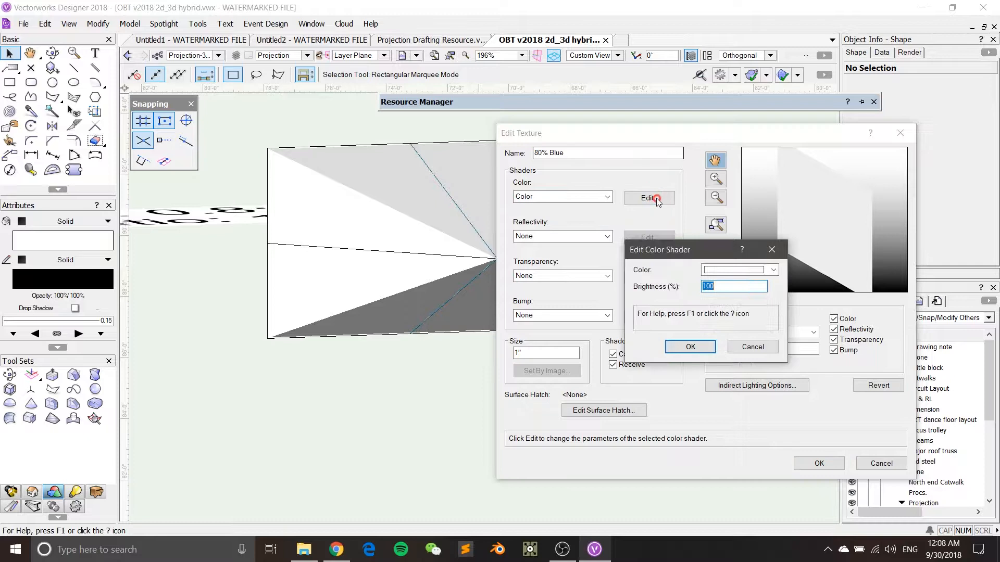
click(734, 271)
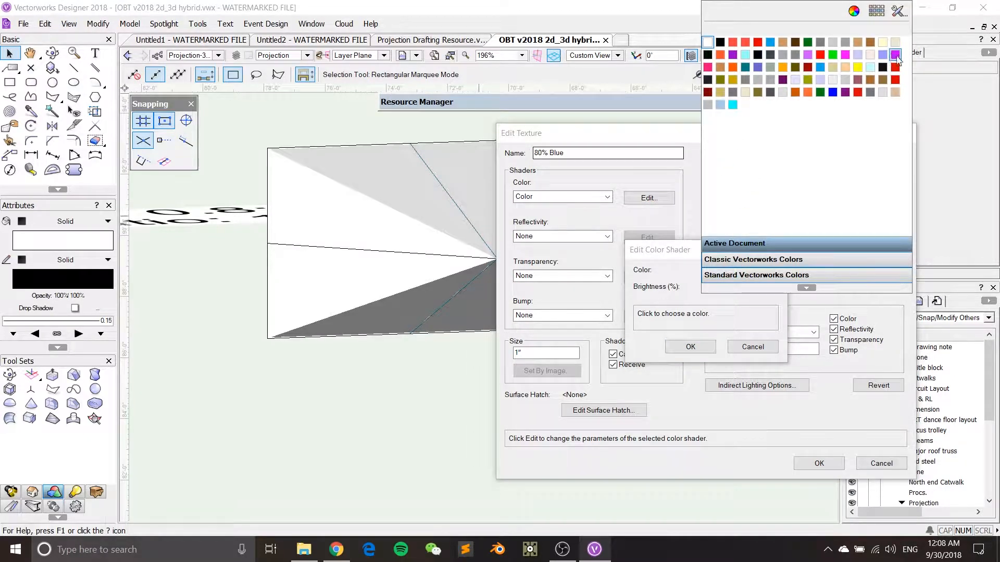
click(770, 44)
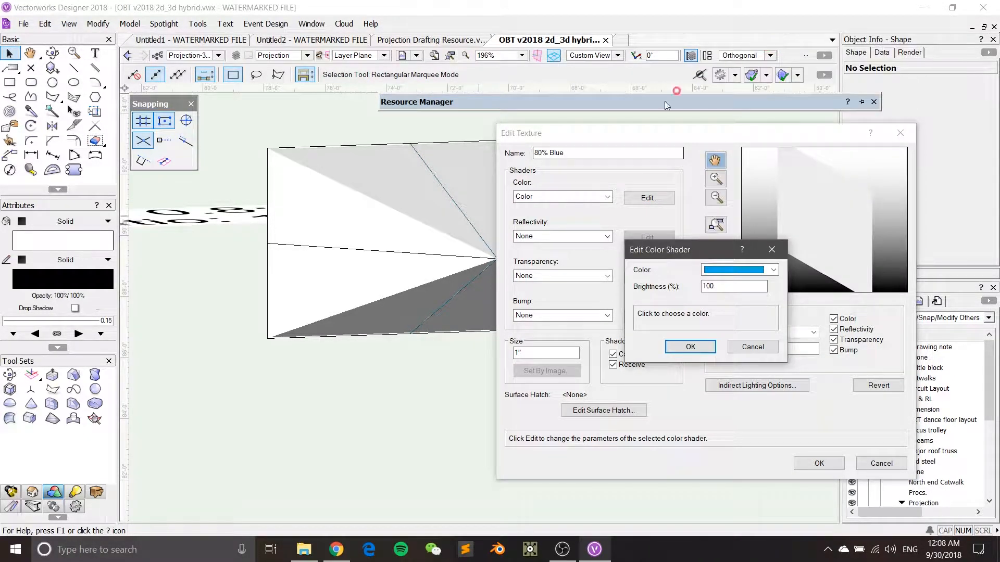
click(706, 349)
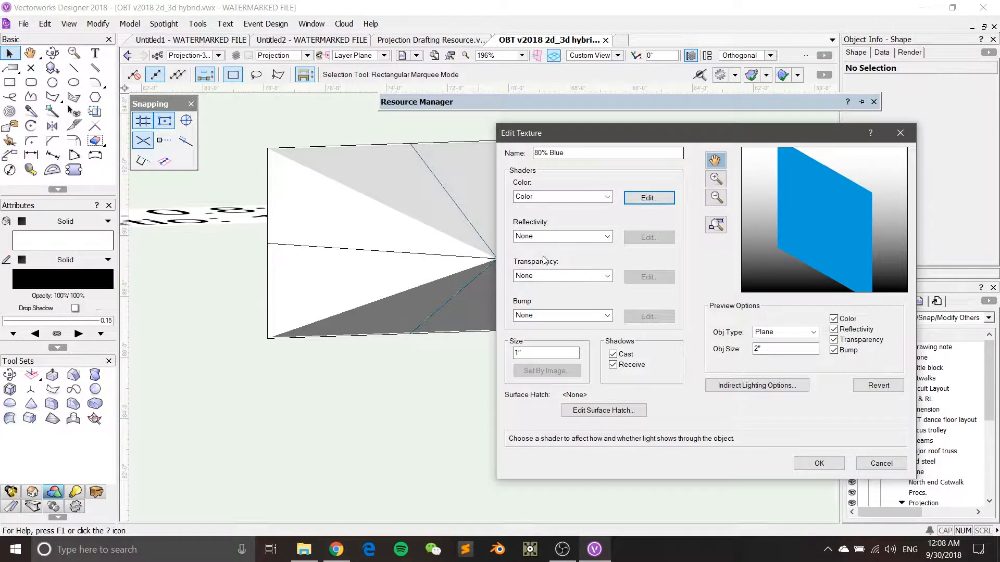
Give the texture a Glass transparency shader with 80% transmission and save the texture
click(555, 277)
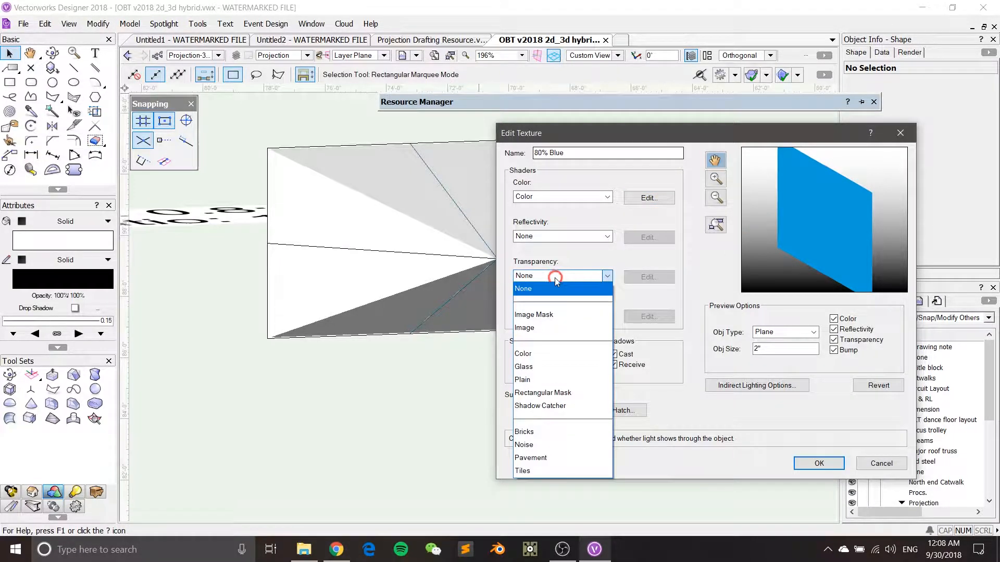
click(552, 366)
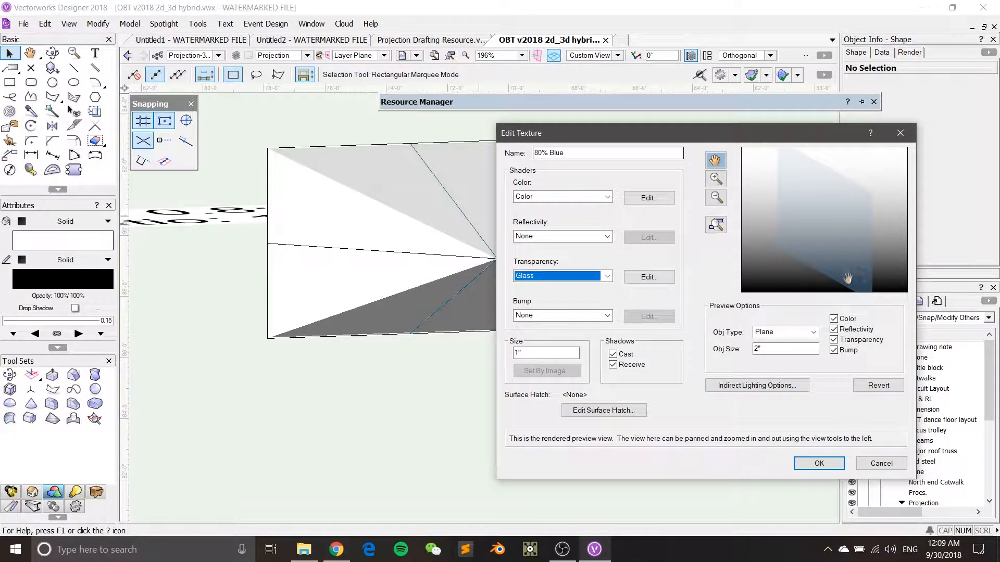
click(649, 276)
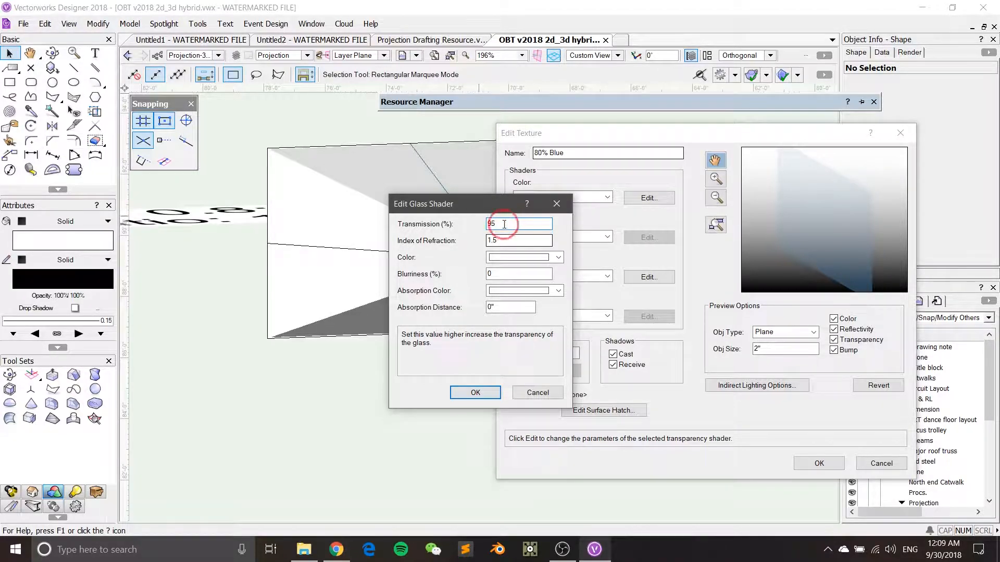
drag(493, 207, 487, 193)
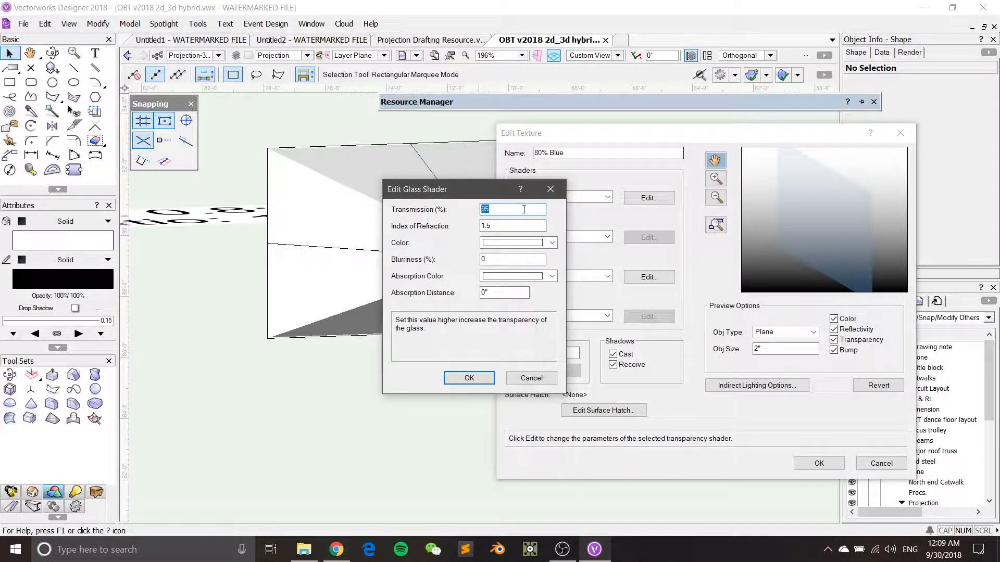
text(80)
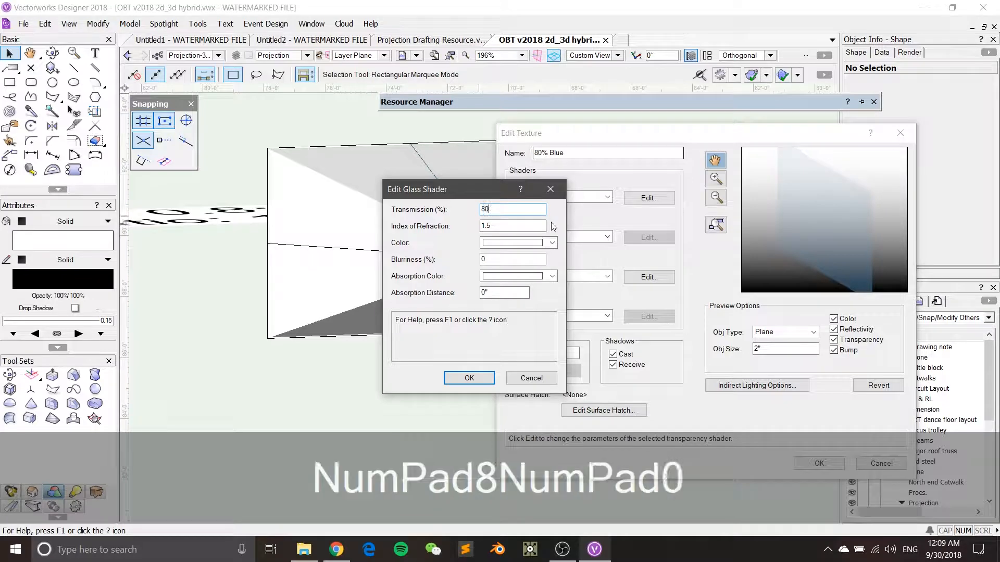
click(470, 377)
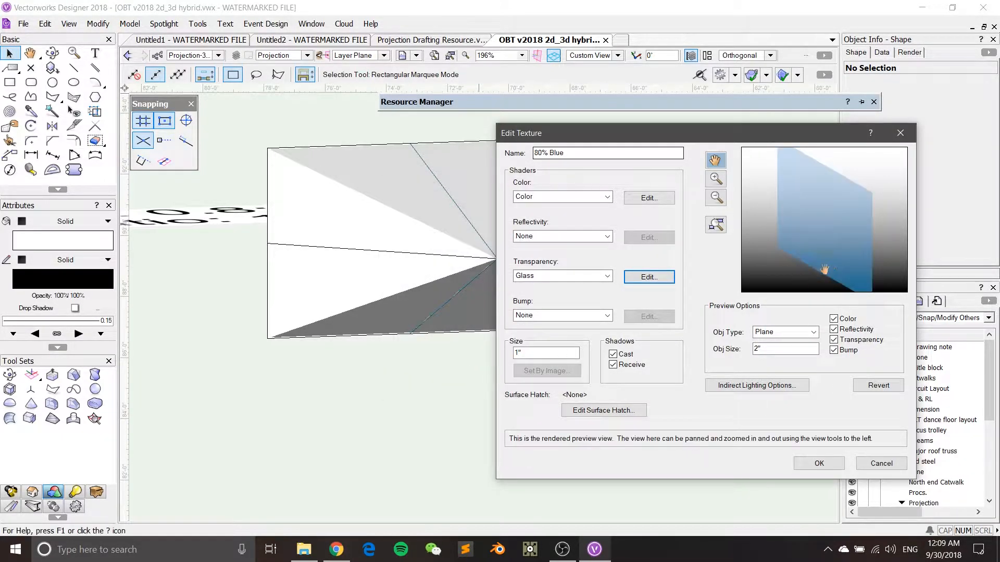
click(819, 464)
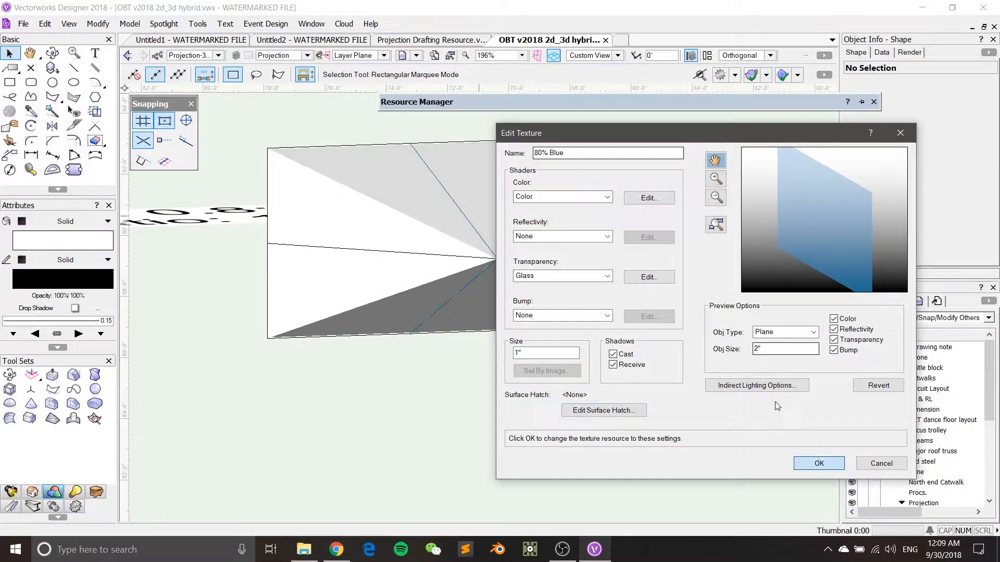
Apply the 80% Blue texture to the upper triangular face of the projection frustum
mouse_move(677, 106)
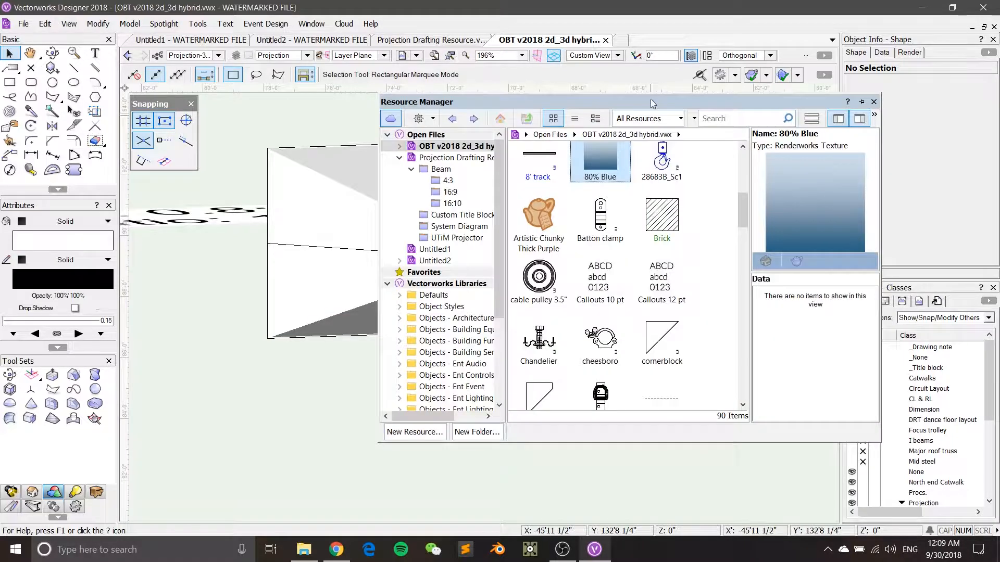
scroll(601, 192, up, 1)
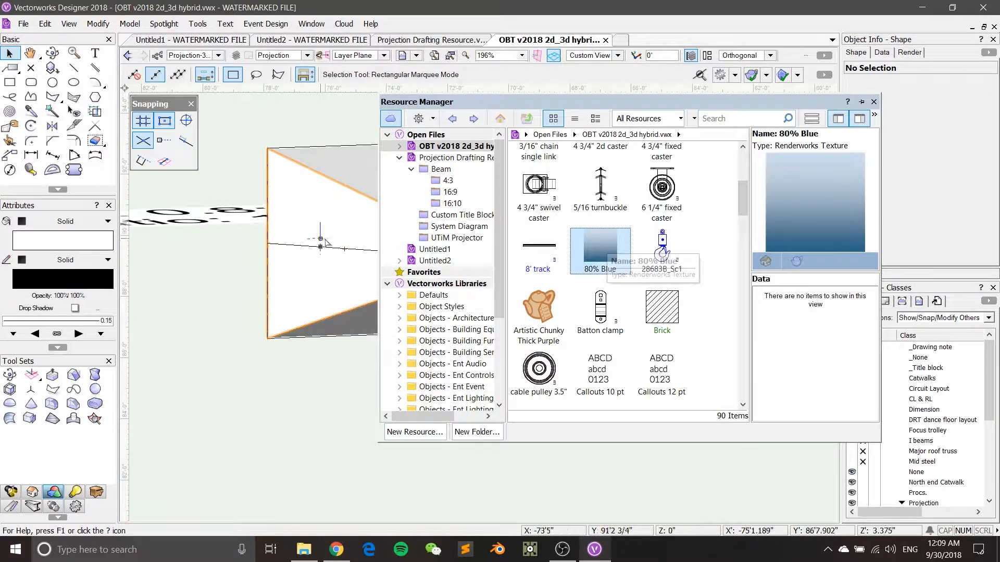
drag(606, 251, 421, 187)
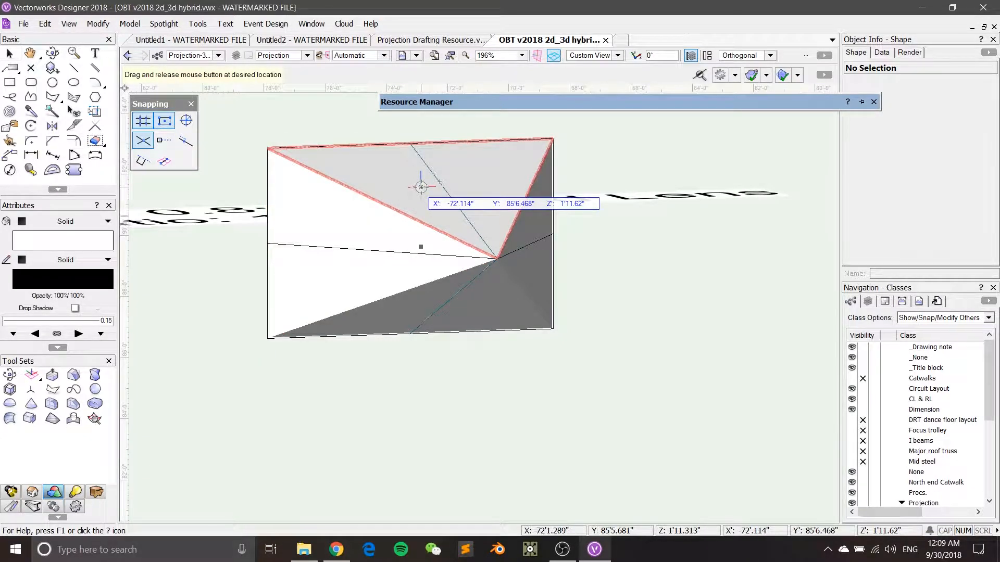
drag(420, 187, 421, 189)
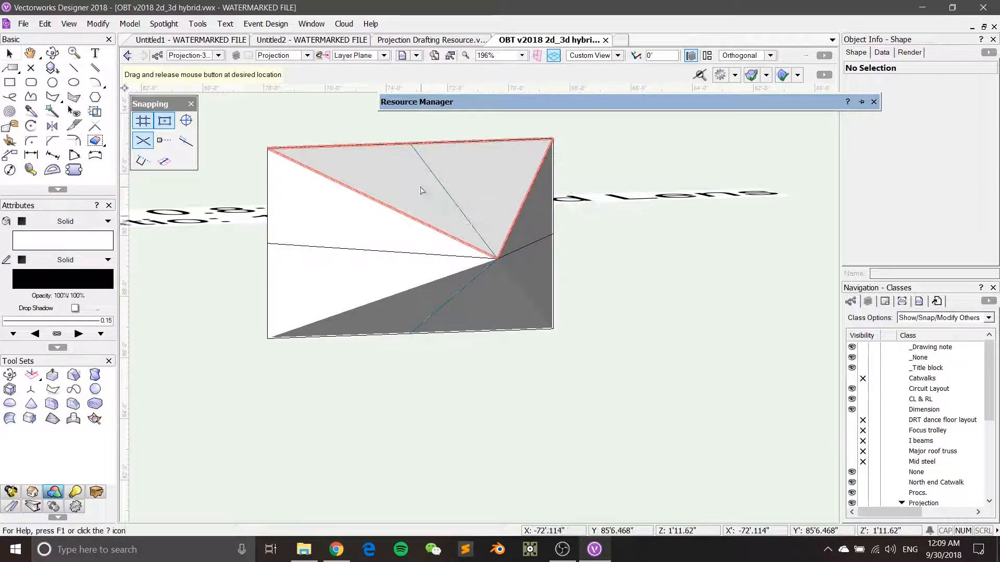
middle_drag(495, 187, 526, 204)
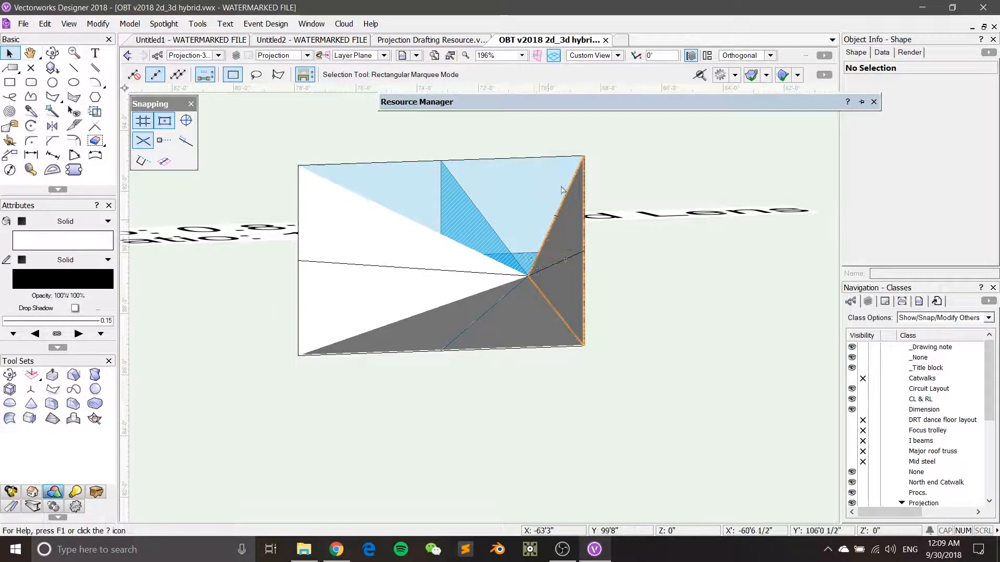
Apply the 80% Blue texture to the untextured back, side and lower faces of the projection frustum
mouse_move(583, 106)
drag(604, 248, 336, 224)
mouse_move(548, 103)
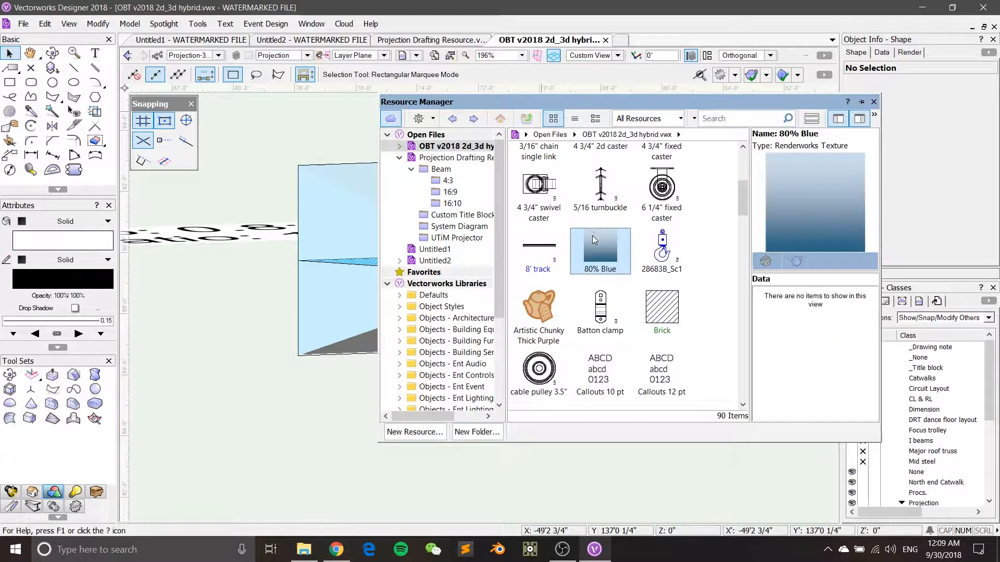
drag(592, 238, 567, 221)
mouse_move(570, 107)
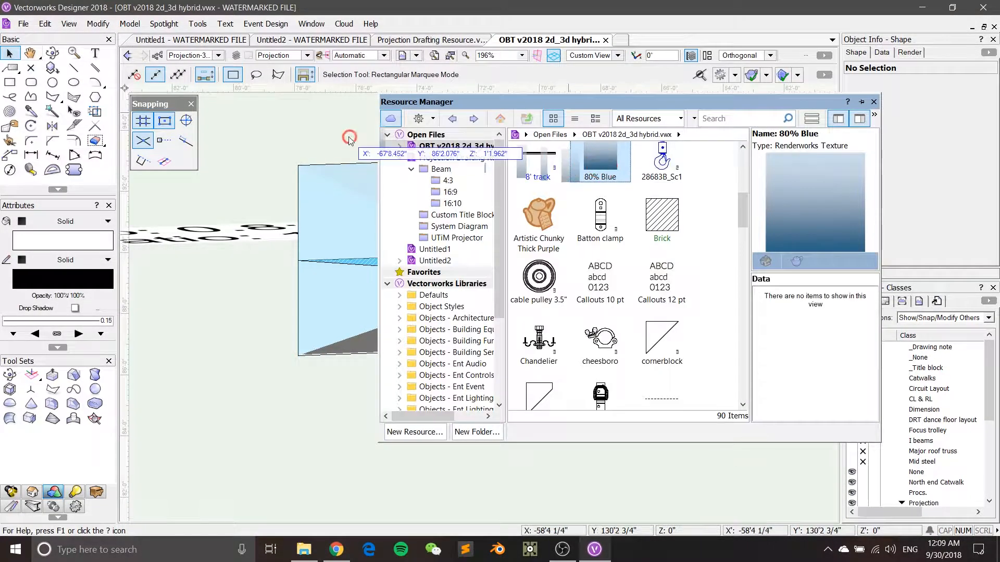
drag(349, 138, 654, 338)
Return to the Top/Plan view and group all the 2D and 3D objects of the projection frustum
ctrl+middle_drag(636, 323, 759, 371)
middle_drag(728, 336, 603, 272)
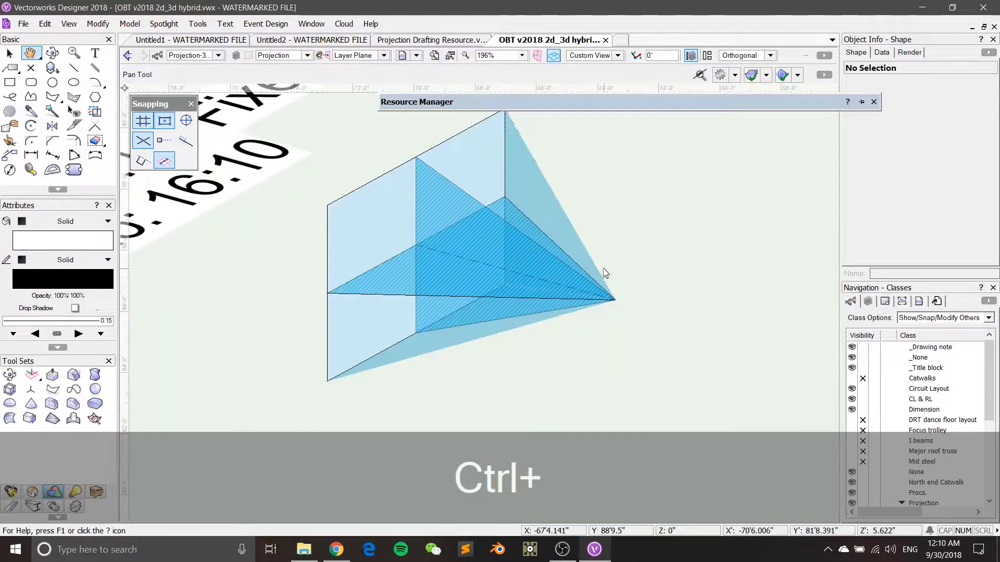
ctrl+middle_drag(660, 355, 660, 315)
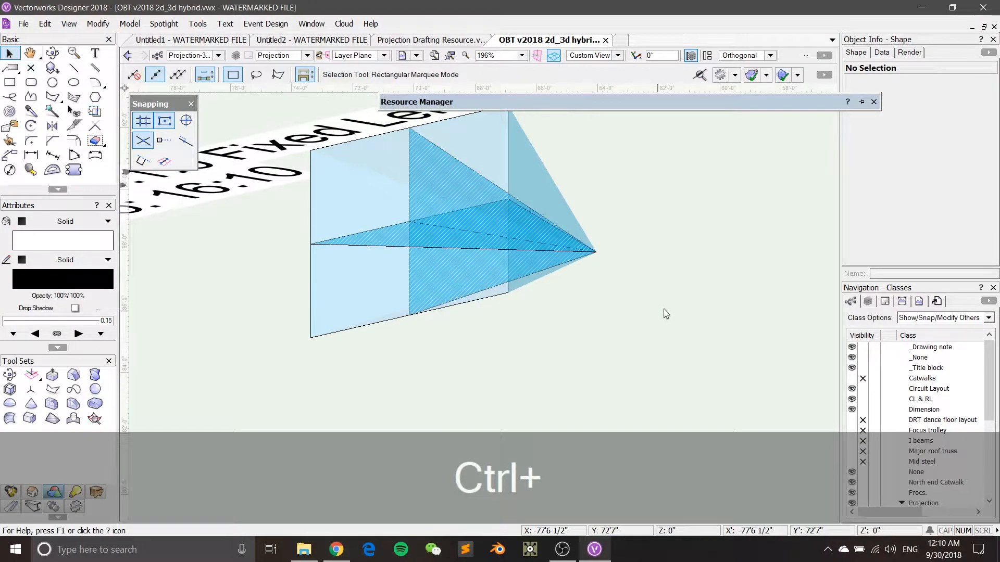
scroll(630, 304, down, 2)
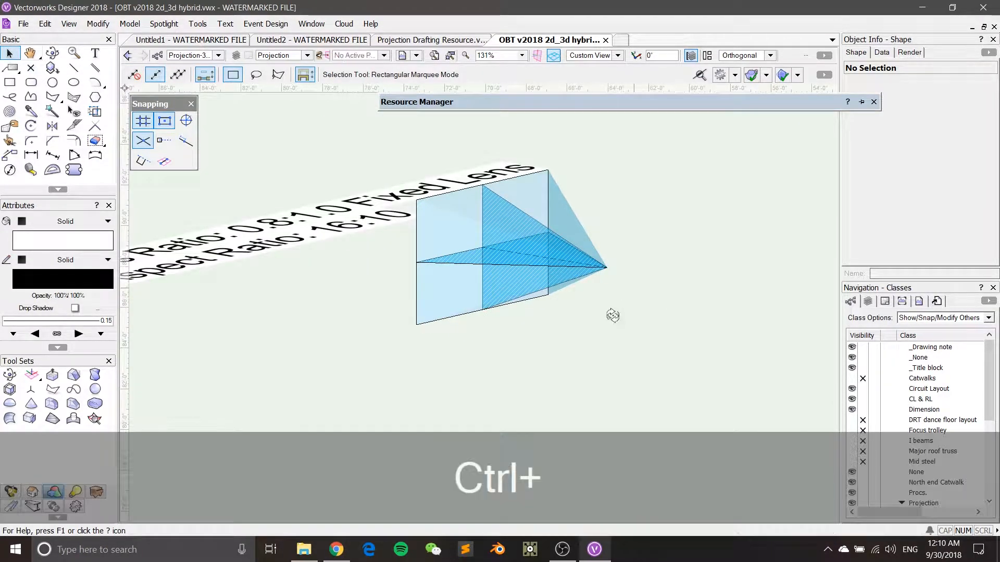
ctrl+middle_drag(610, 313, 491, 333)
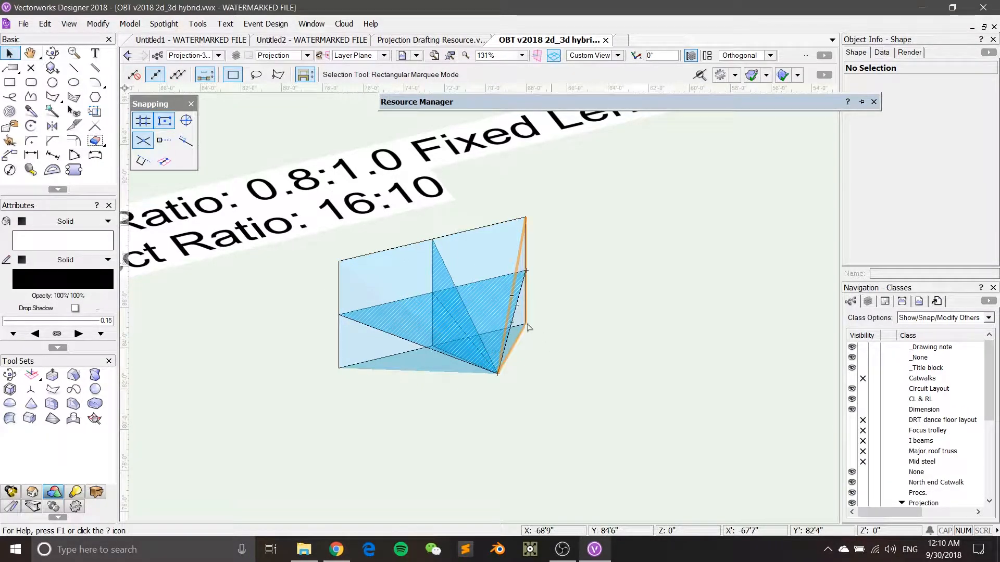
key(ctrl+5)
click(344, 268)
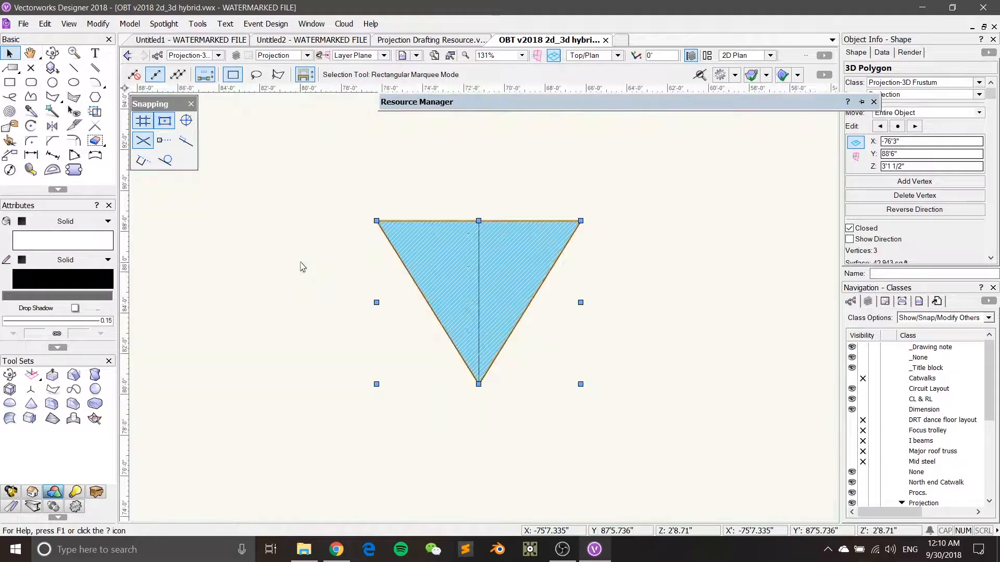
click(315, 268)
click(322, 170)
drag(331, 185, 685, 482)
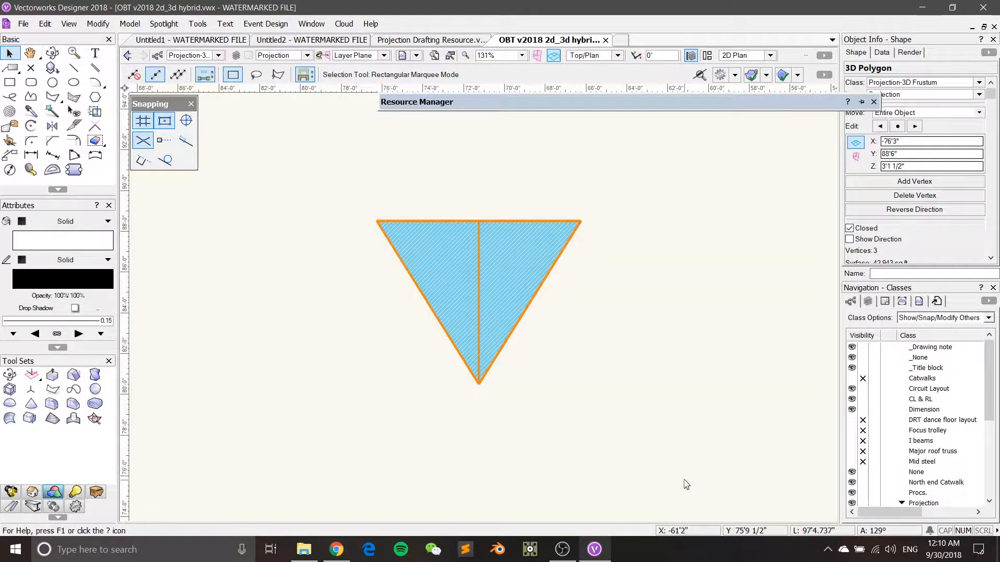
key(ctrl+g)
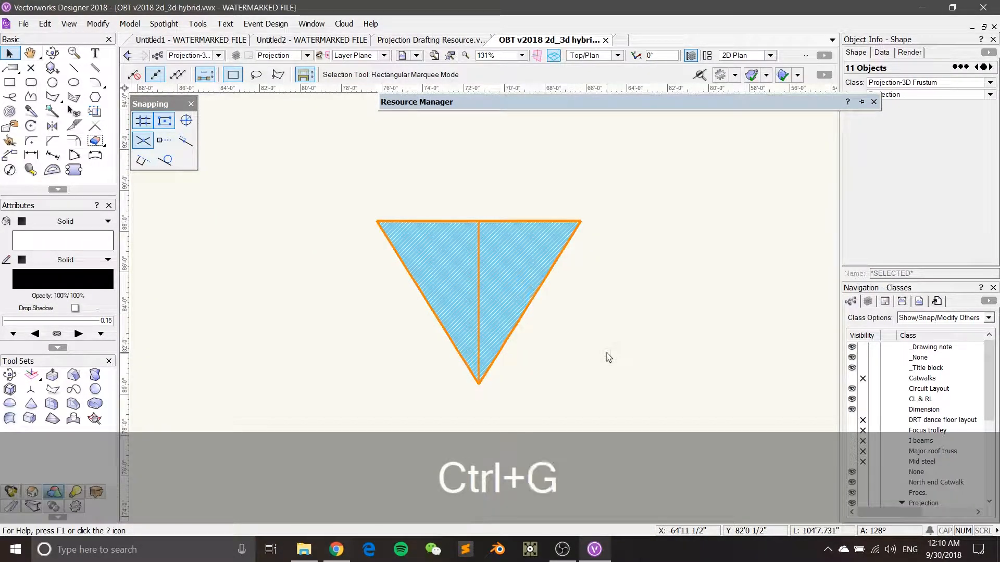
click(645, 303)
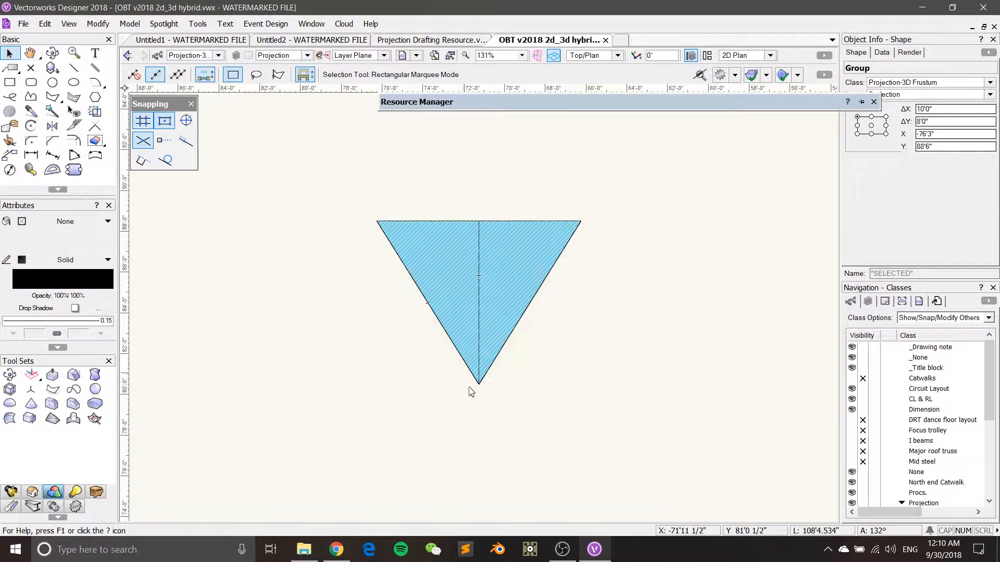
Move the frustum group down and to the left, to about X -78'5", Y 87'6"
drag(478, 384, 450, 365)
drag(628, 351, 628, 350)
click(627, 348)
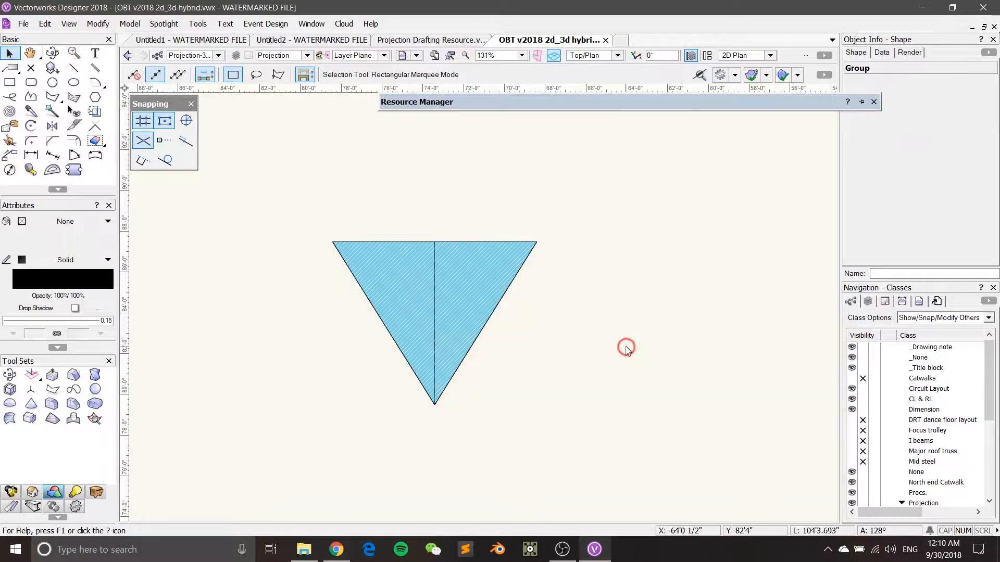
click(456, 324)
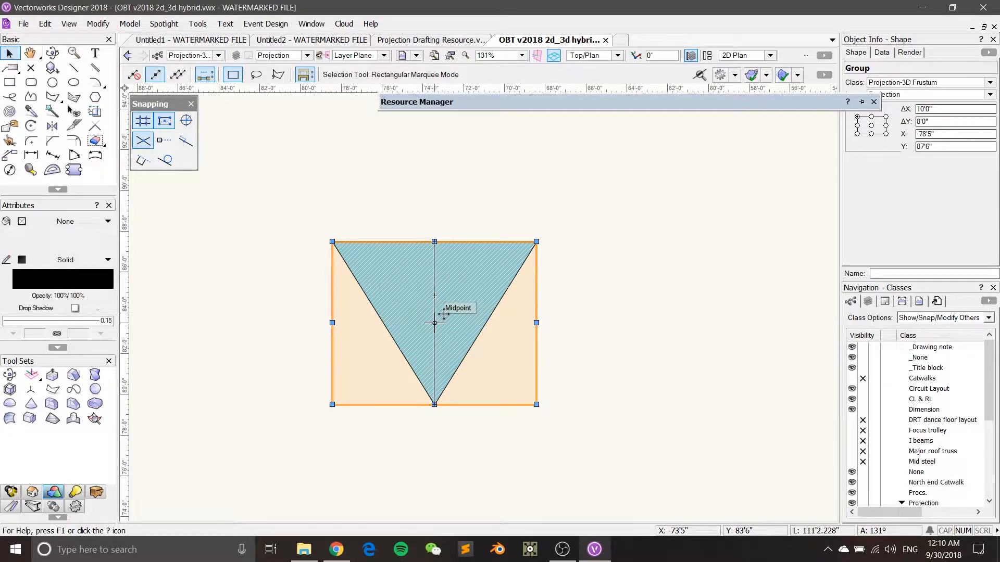
mouse_move(500, 102)
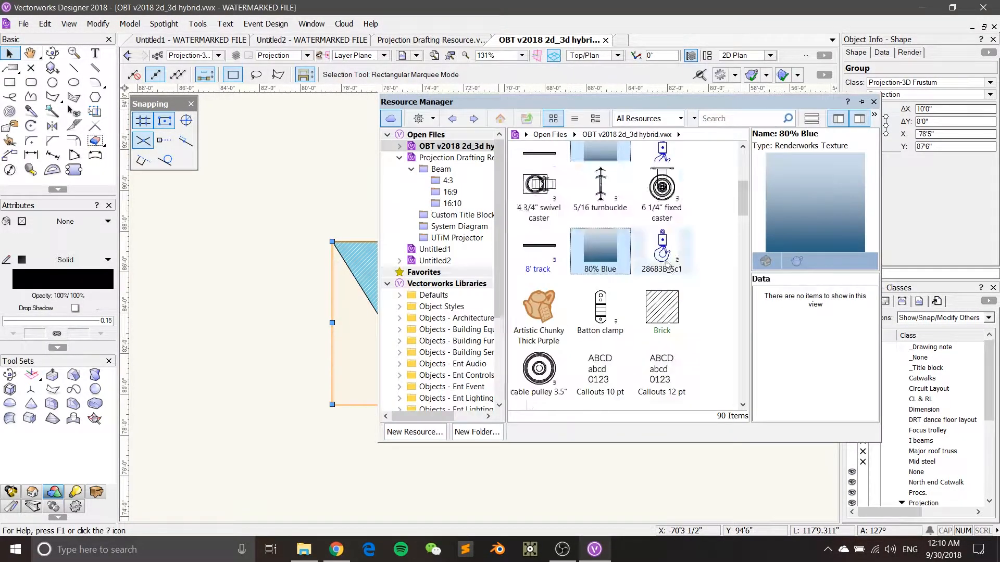
scroll(668, 263, up, 3)
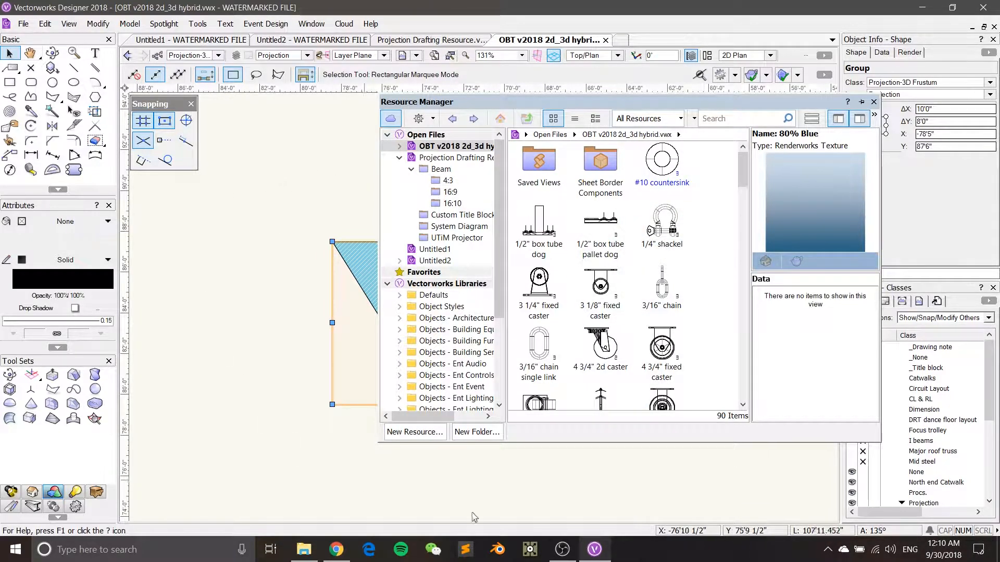
click(257, 230)
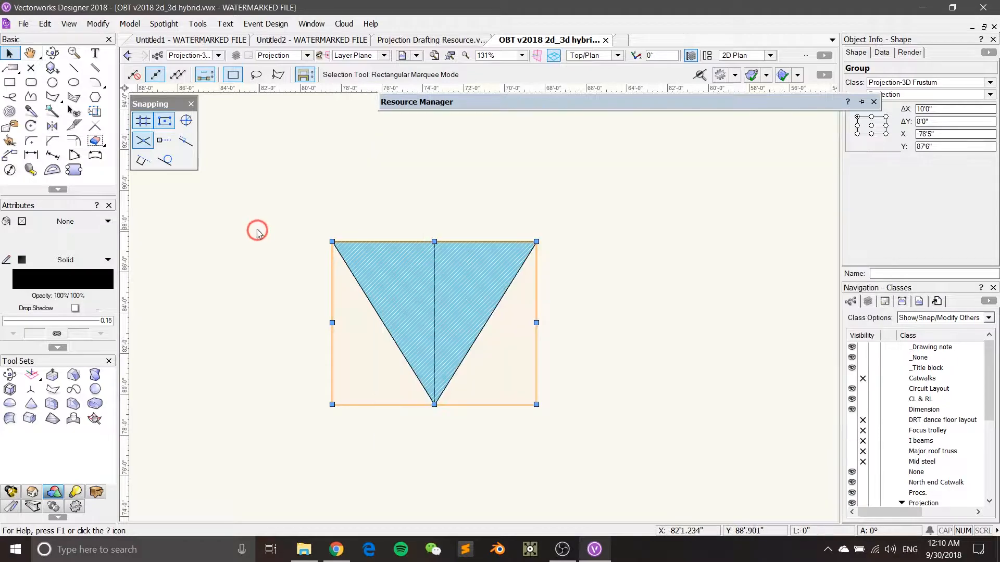
click(466, 244)
click(367, 324)
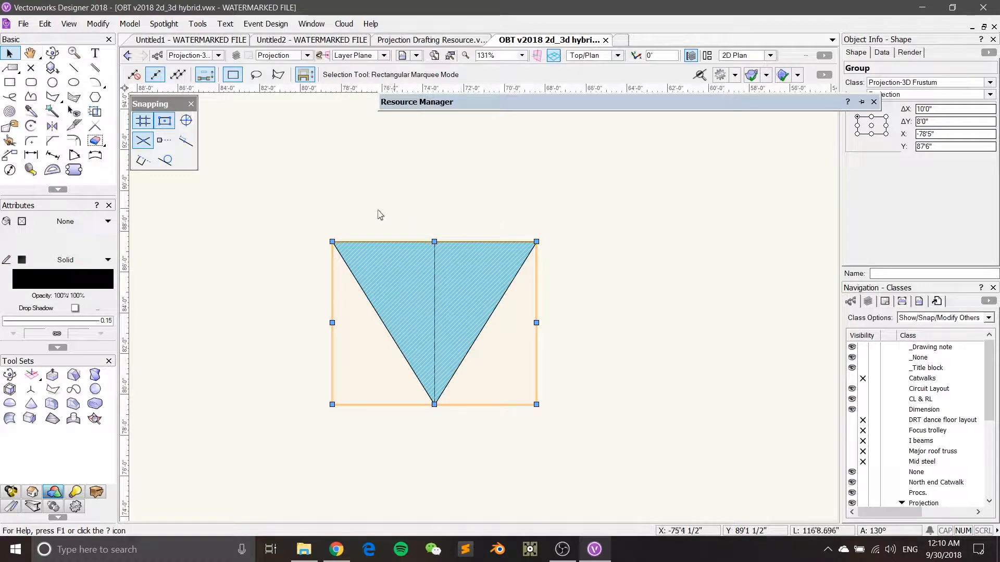
click(341, 213)
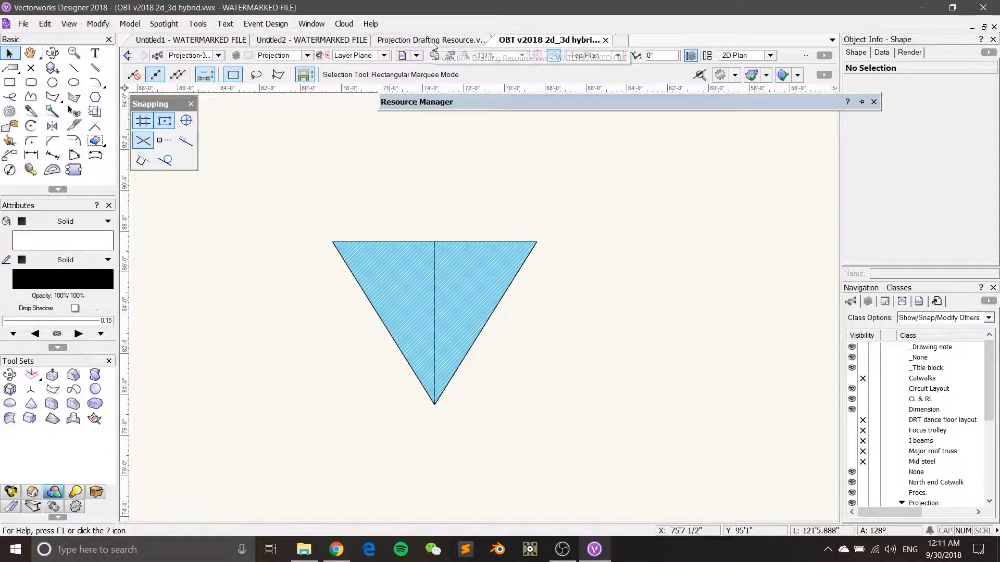
Switch to the Projection Drafting Resource drawing and dismiss the backup reminder
click(392, 42)
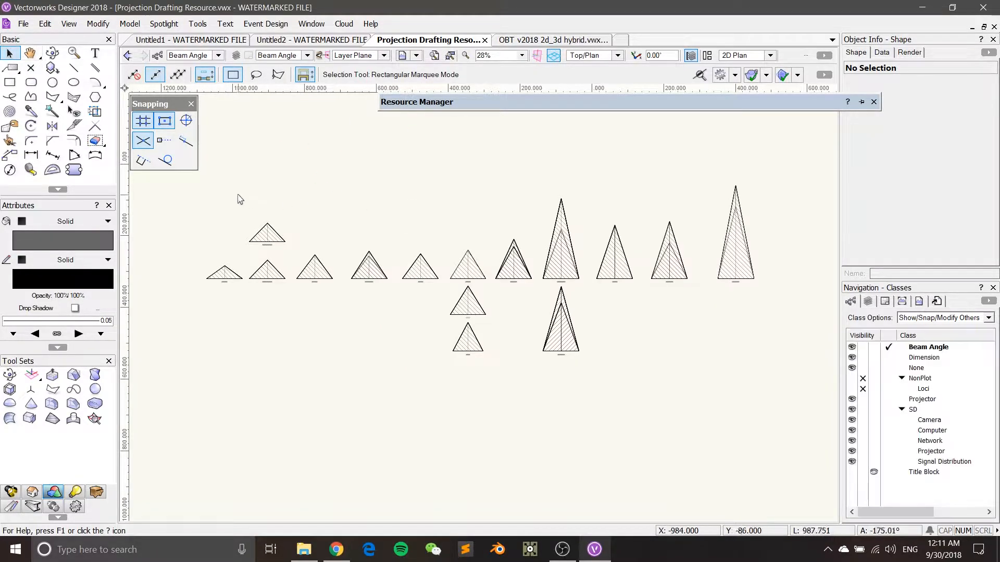
drag(797, 177, 155, 454)
click(311, 390)
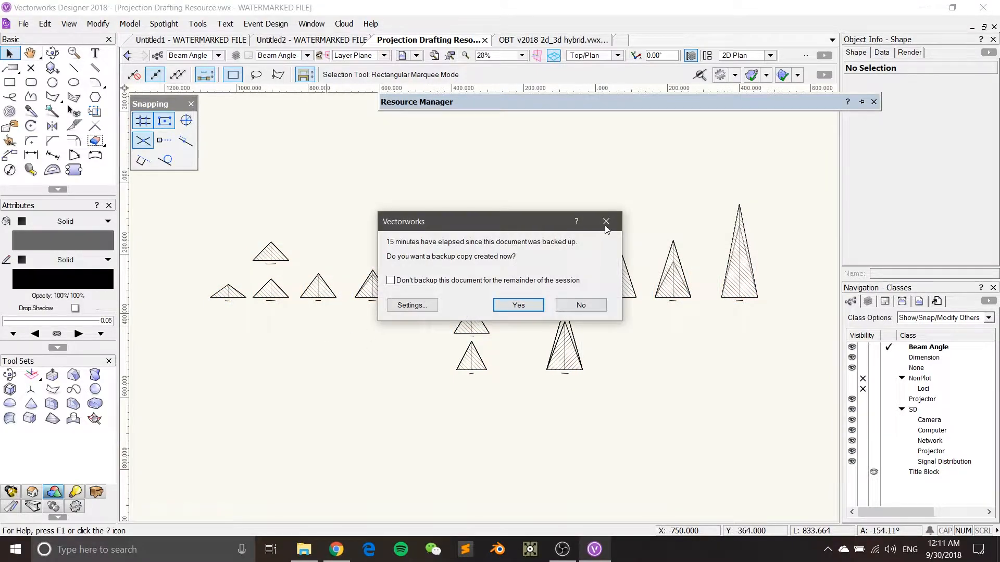
click(606, 222)
Examine the projection beam symbols in a 3D view with shaded rendering
scroll(661, 250, up, 3)
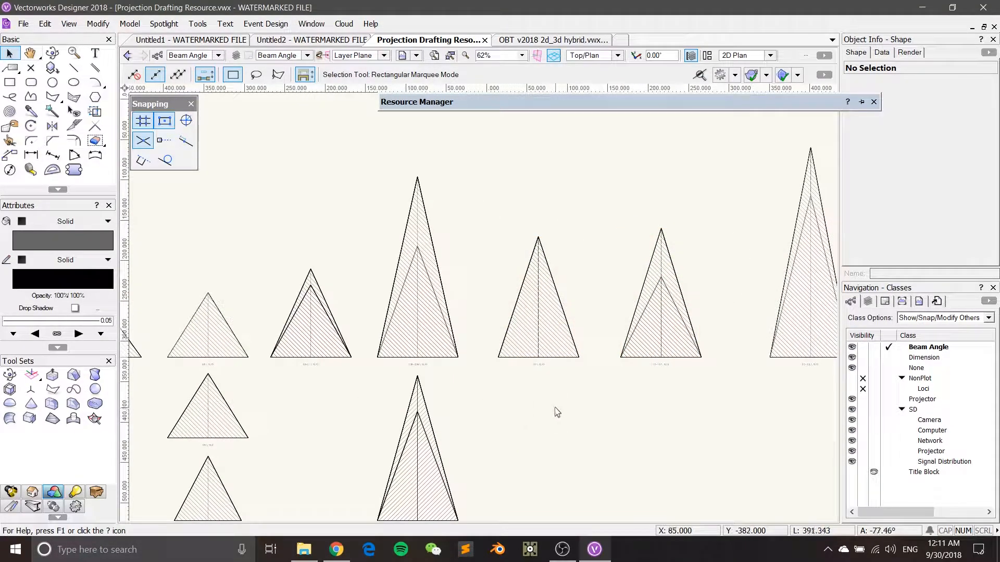
middle_drag(555, 408, 421, 352)
mouse_move(424, 408)
ctrl+middle_down()
mouse_move(525, 296)
mouse_move(454, 366)
mouse_move(642, 217)
ctrl+middle_up()
scroll(461, 313, down, 1)
middle_drag(449, 318, 575, 244)
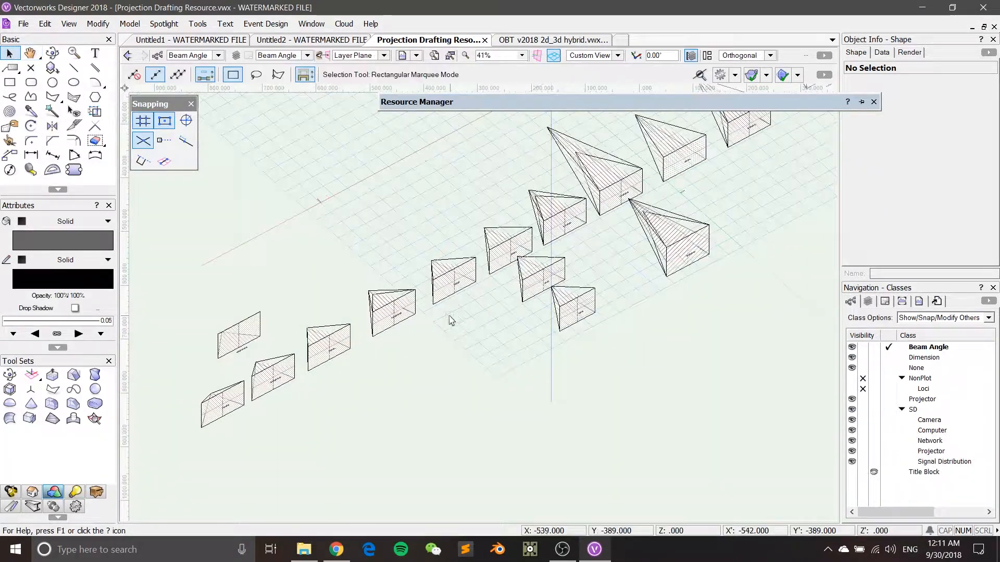
middle_drag(396, 338, 447, 315)
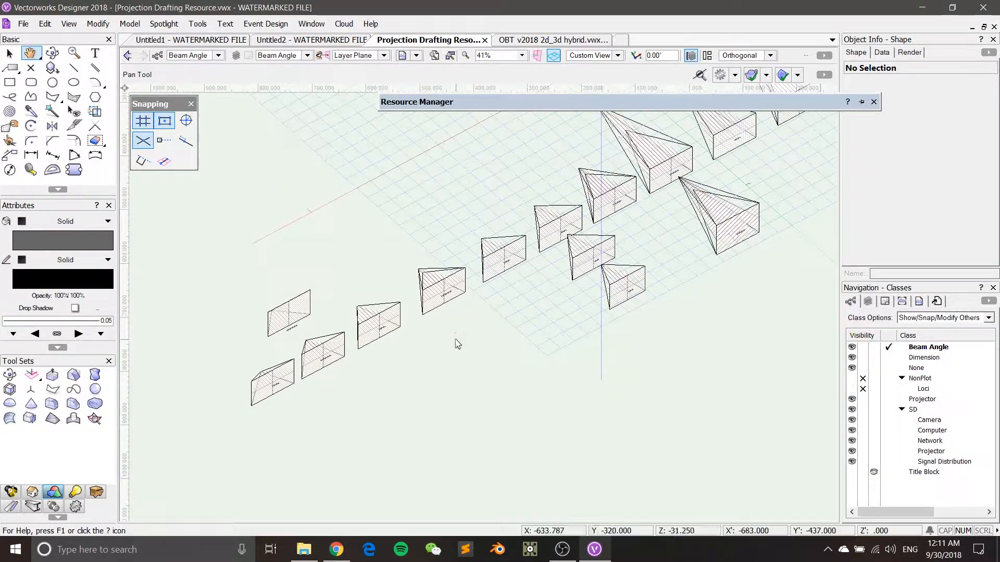
key(ctrl+shift+g)
mouse_move(527, 351)
ctrl+middle_down()
mouse_move(513, 310)
mouse_move(603, 221)
mouse_move(524, 212)
mouse_move(524, 319)
ctrl+middle_up()
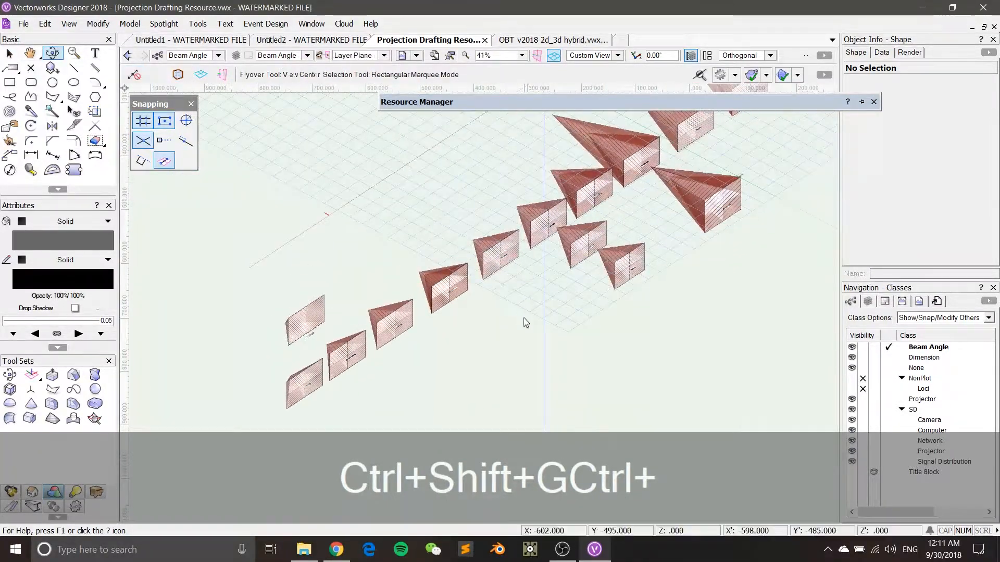
Return to the Top/Plan view and examine the row of beam symbols and their lens ratio labels
key(ctrl+5)
scroll(434, 303, up, 3)
scroll(445, 253, down, 2)
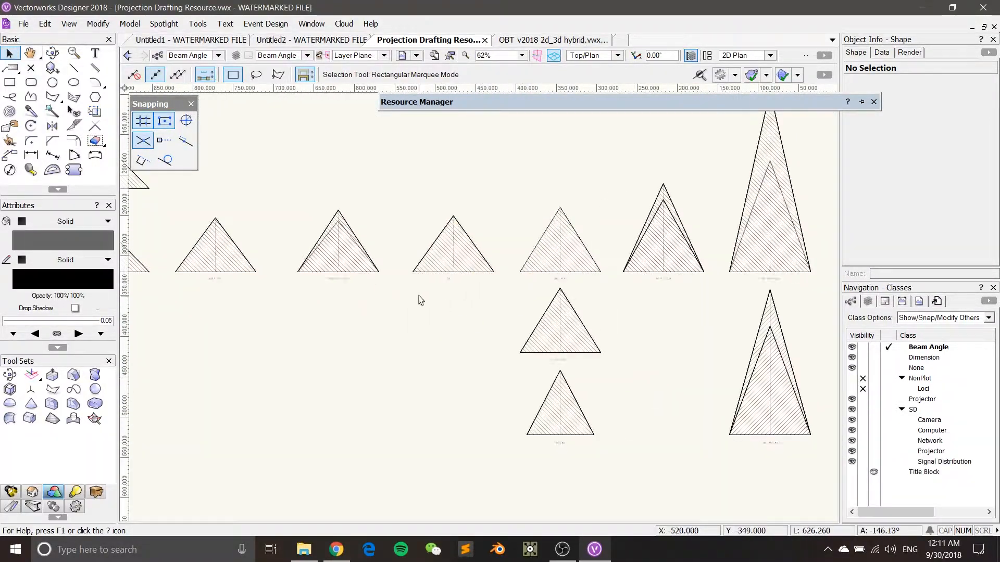
middle_drag(418, 297, 526, 301)
scroll(528, 306, down, 5)
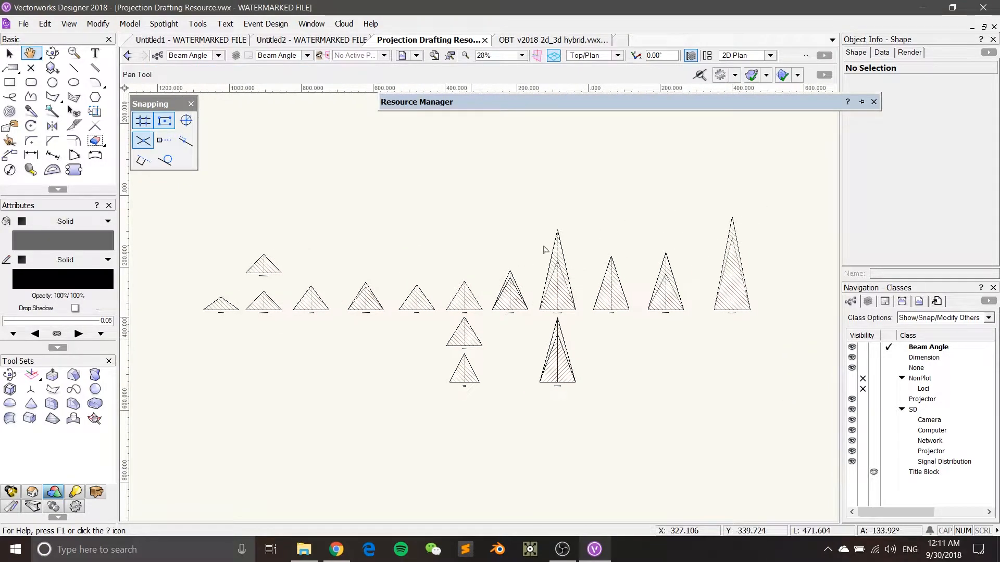
scroll(456, 300, up, 5)
scroll(505, 299, down, 2)
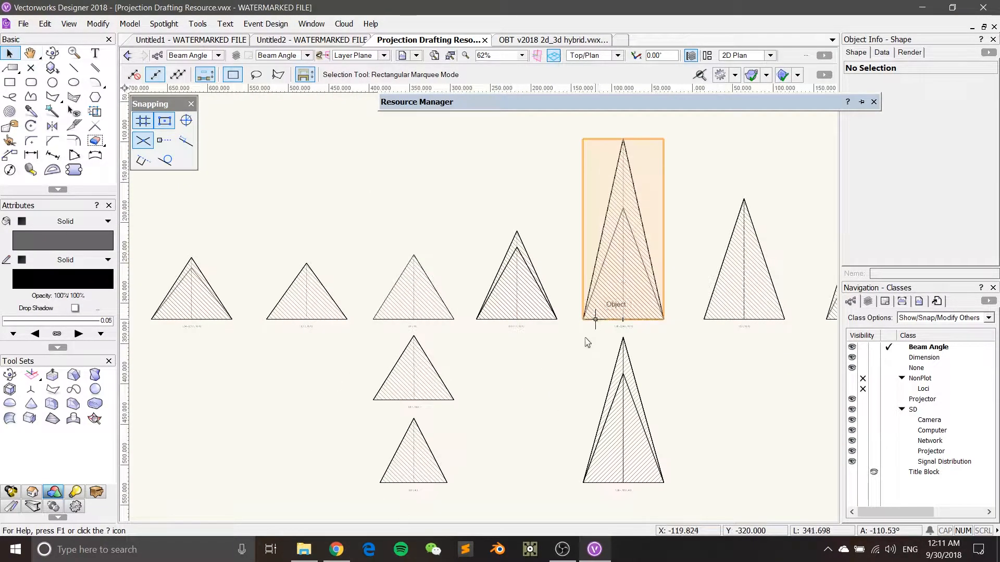
scroll(589, 339, up, 6)
scroll(545, 296, down, 4)
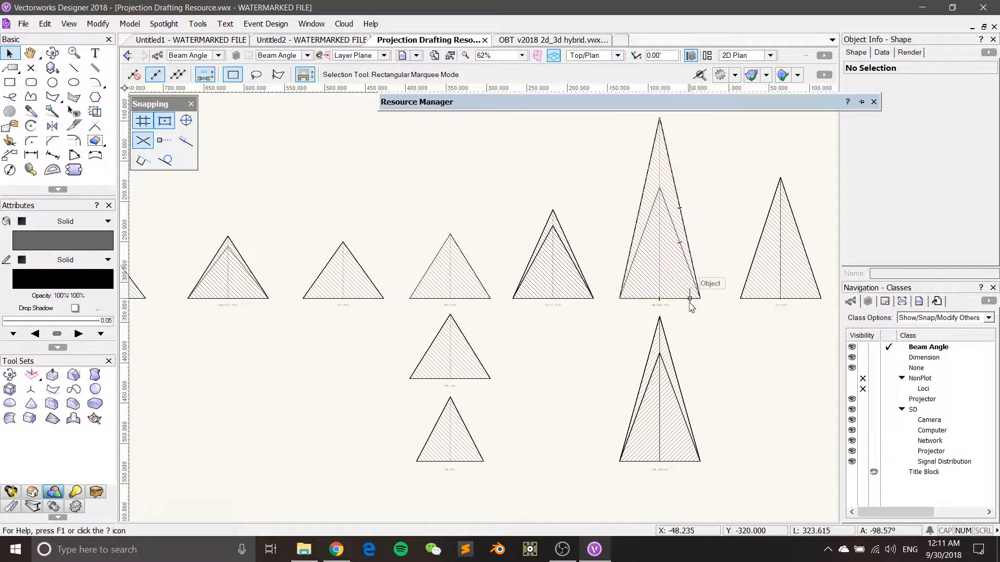
scroll(576, 290, down, 5)
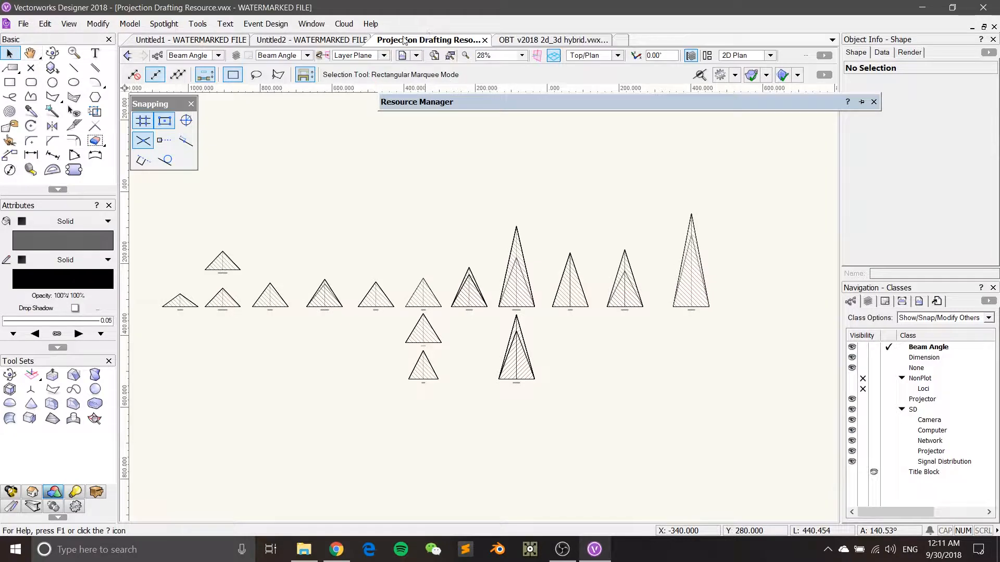
Return to the theatre plan in the OBT v2018 2d_3d hybrid drawing
click(528, 41)
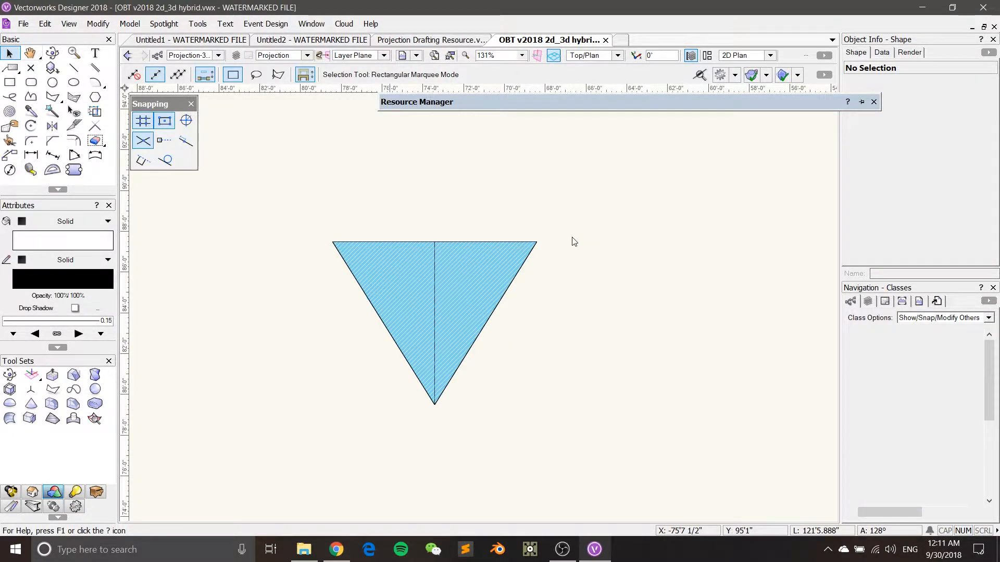
scroll(595, 245, down, 6)
middle_drag(611, 260, 405, 148)
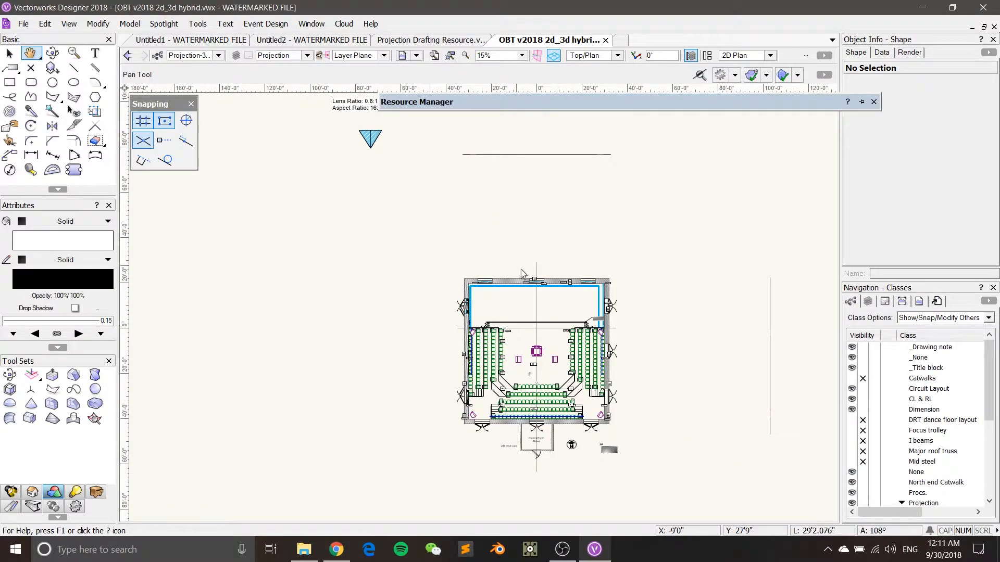
scroll(525, 275, up, 2)
middle_drag(524, 275, 506, 159)
Insert the 0.7, 16:10 beam symbol from the Projection Drafting Resource's Beam 16:10 folder into the empty area beside the theatre plan
mouse_move(519, 105)
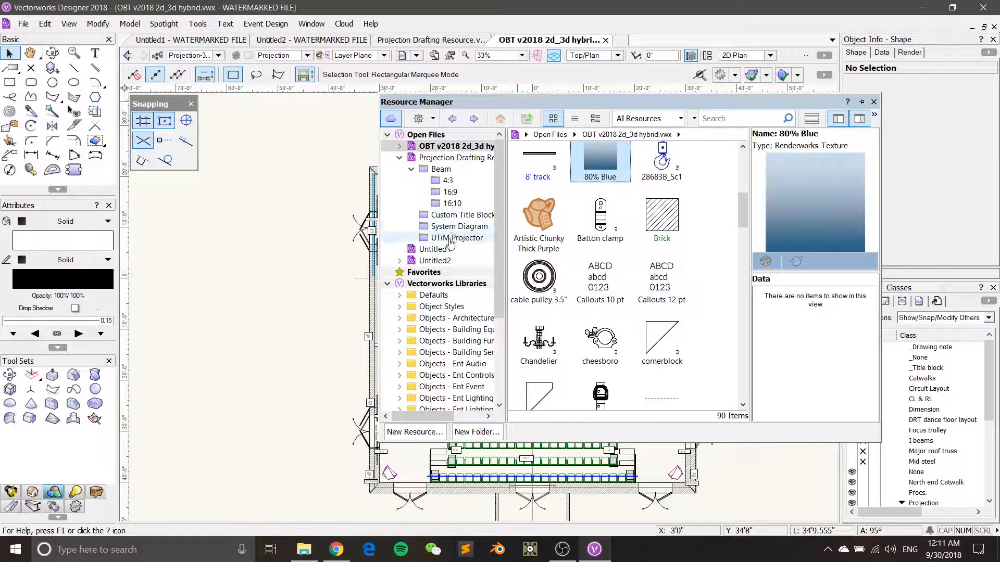
click(459, 158)
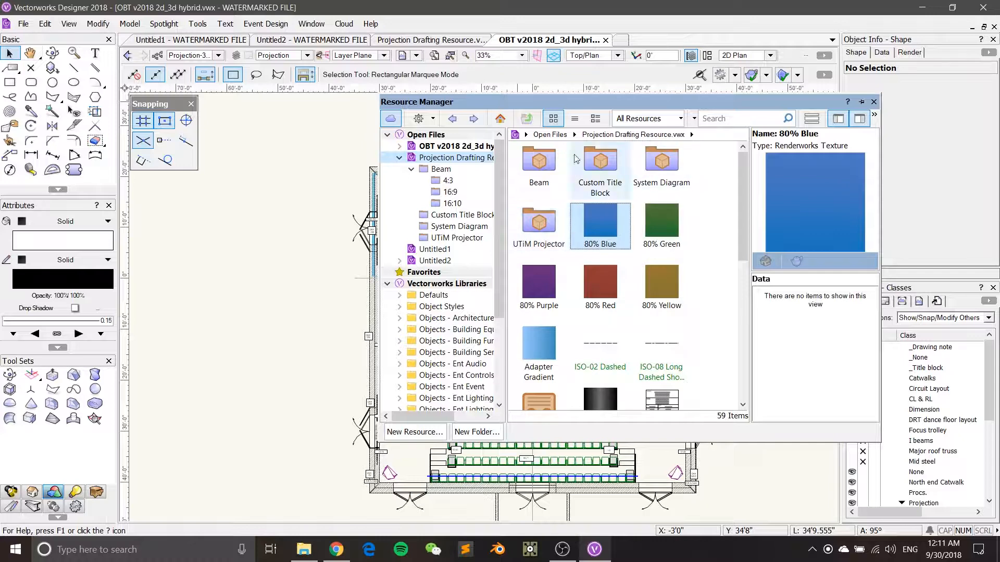
double_click(545, 168)
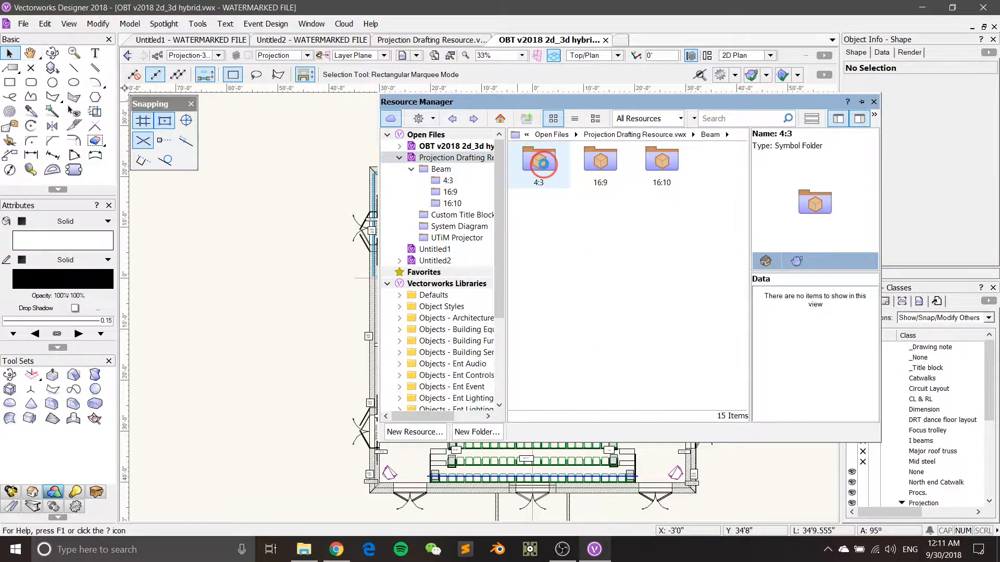
double_click(662, 163)
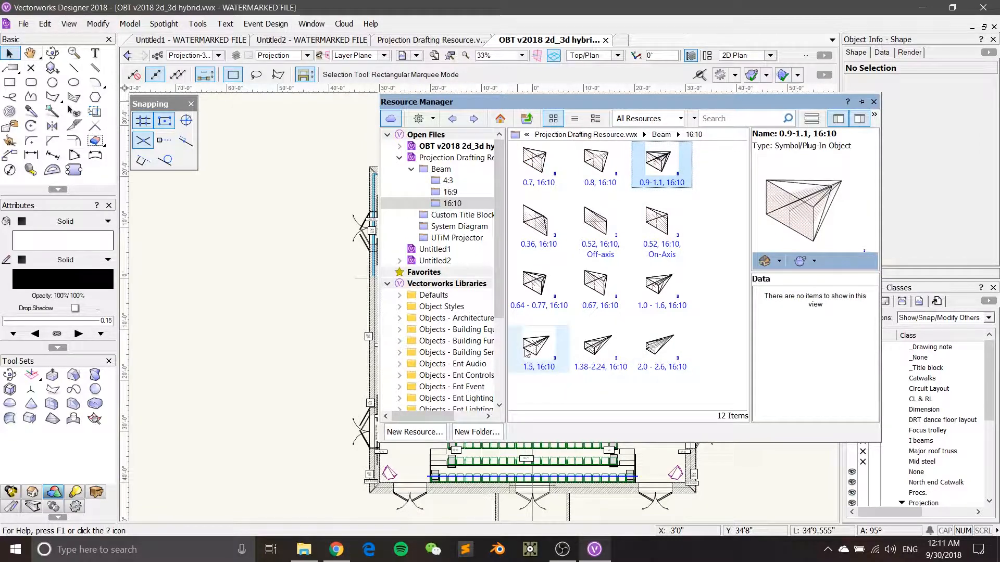
double_click(535, 165)
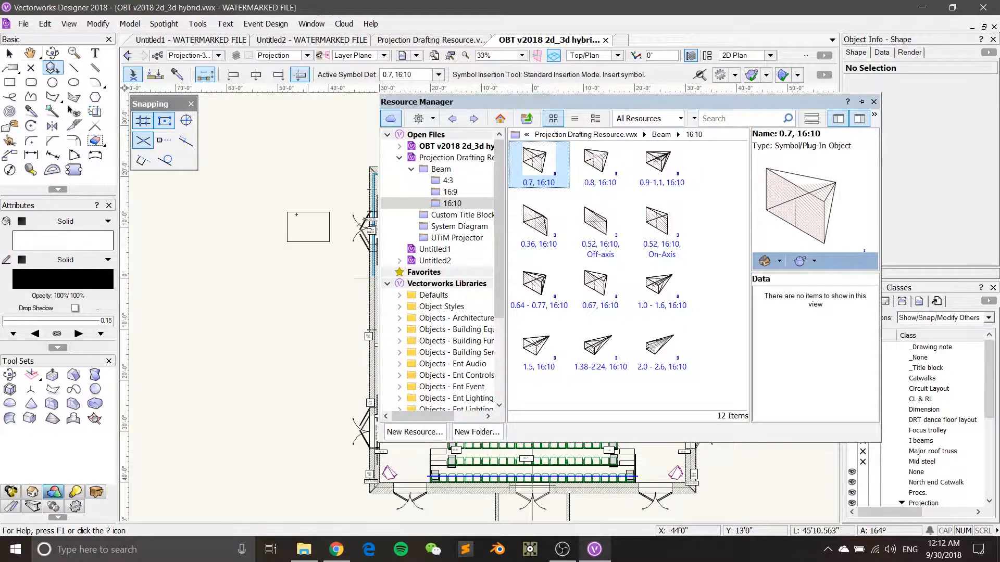
click(243, 240)
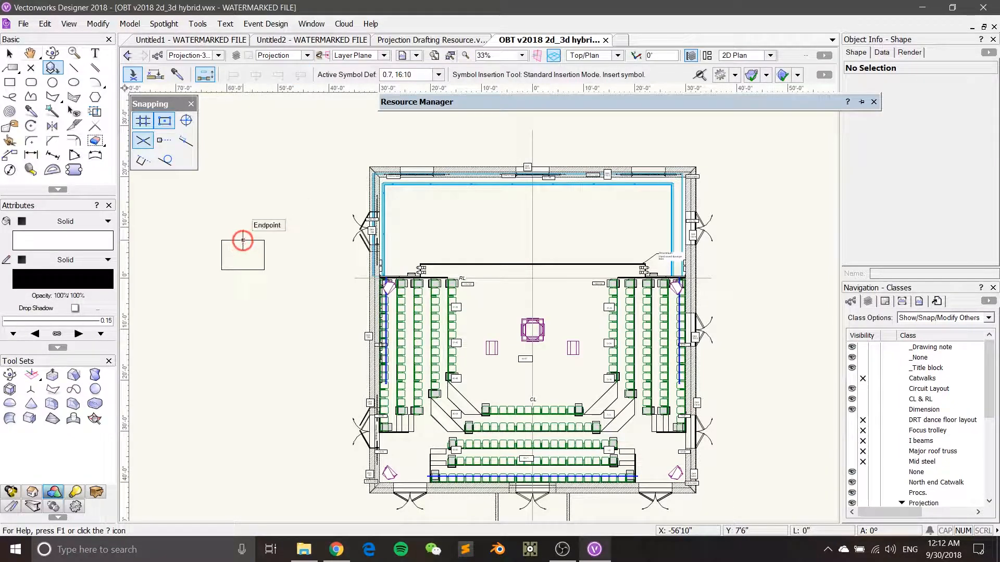
click(233, 226)
Delete the beam symbol inserted beside the theatre plan
scroll(233, 225, up, 5)
key(x)
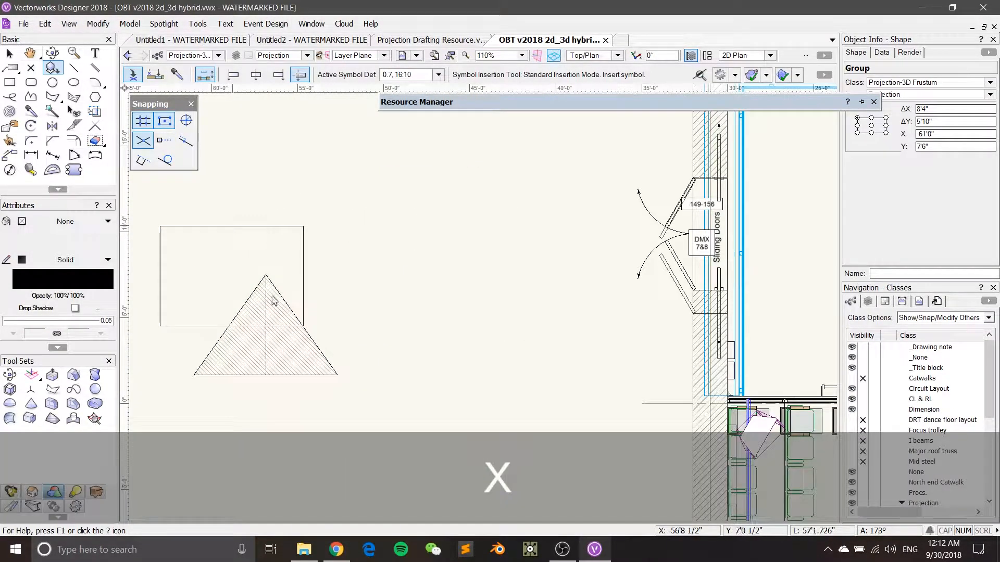
click(275, 329)
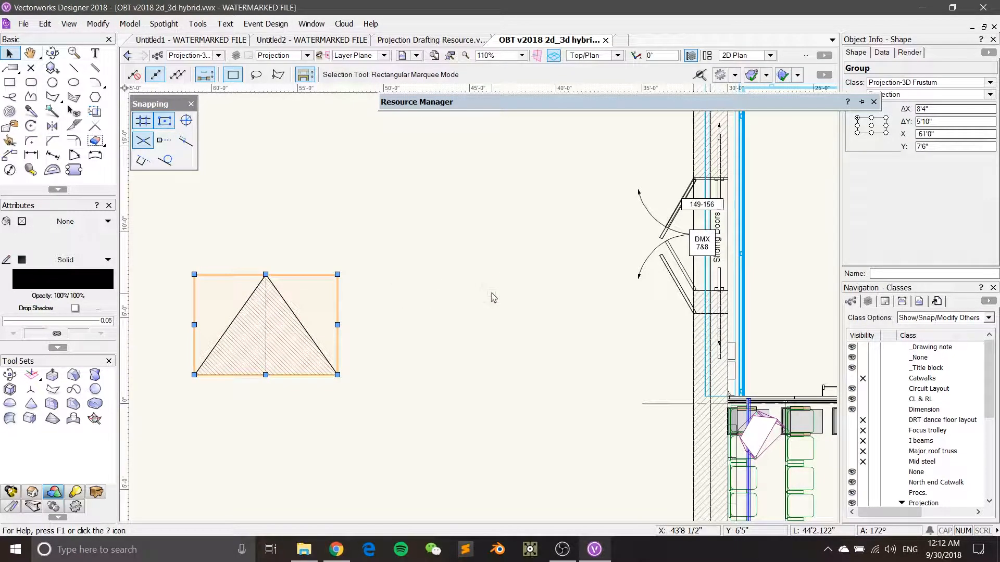
key(Delete)
Ungroup the blue projection frustum below its lens and aspect ratio label
scroll(497, 284, down, 8)
middle_drag(479, 233, 591, 395)
scroll(554, 286, up, 8)
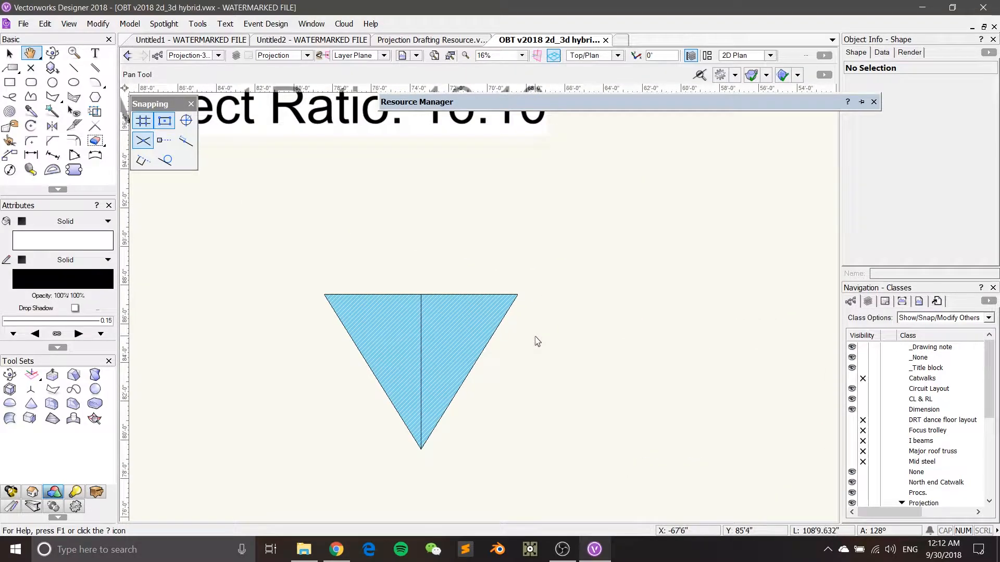
key(x)
drag(324, 173, 672, 437)
mouse_move(592, 102)
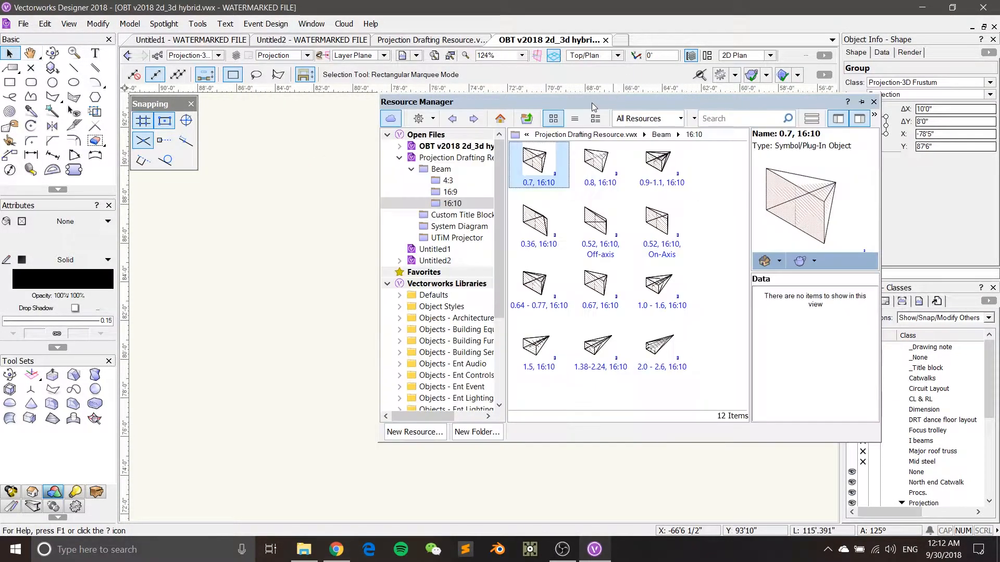
click(477, 146)
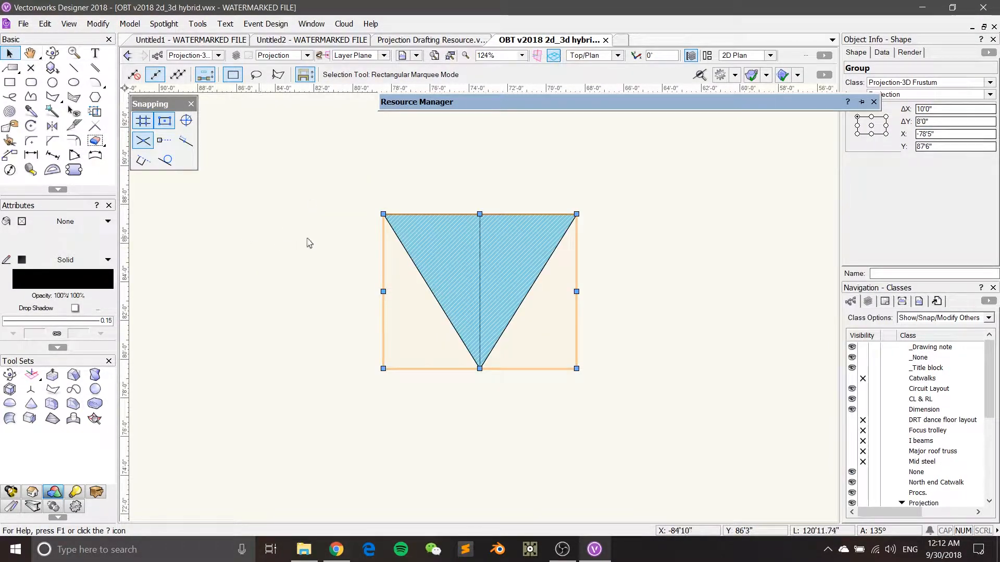
click(488, 275)
key(ctrl+u)
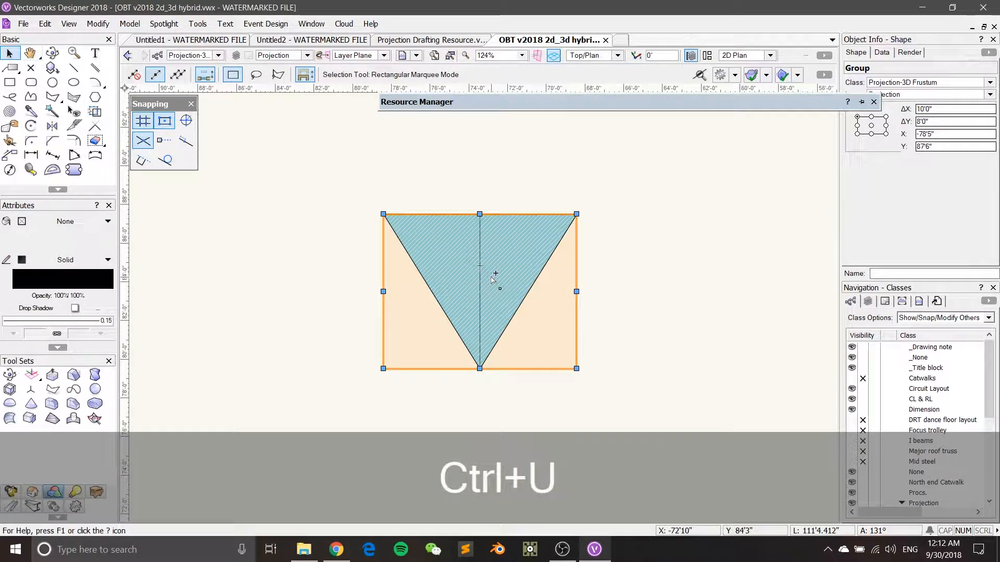
Select all the ungrouped frustum parts and start creating a symbol from them
scroll(460, 259, up, 2)
drag(316, 155, 706, 472)
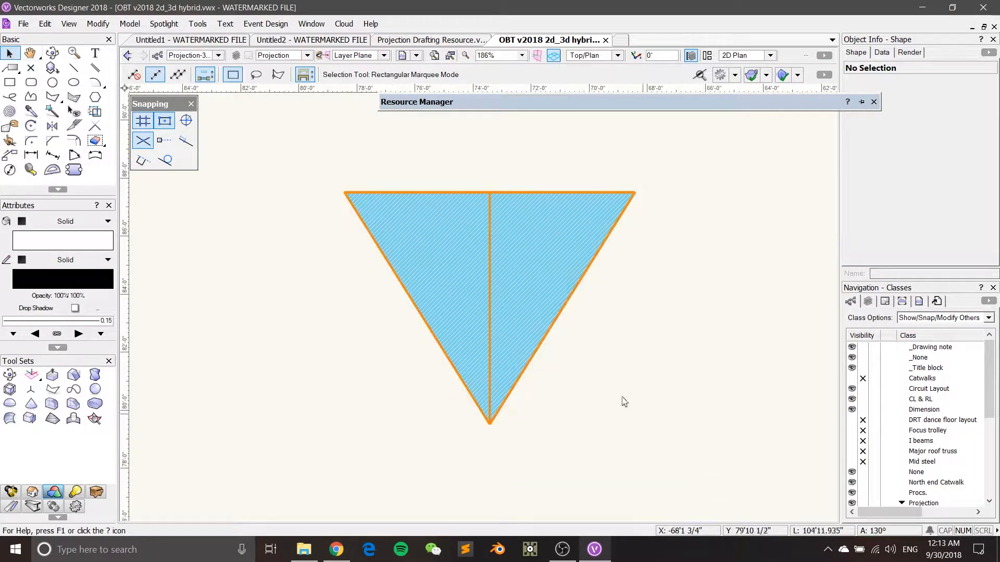
drag(304, 154, 665, 471)
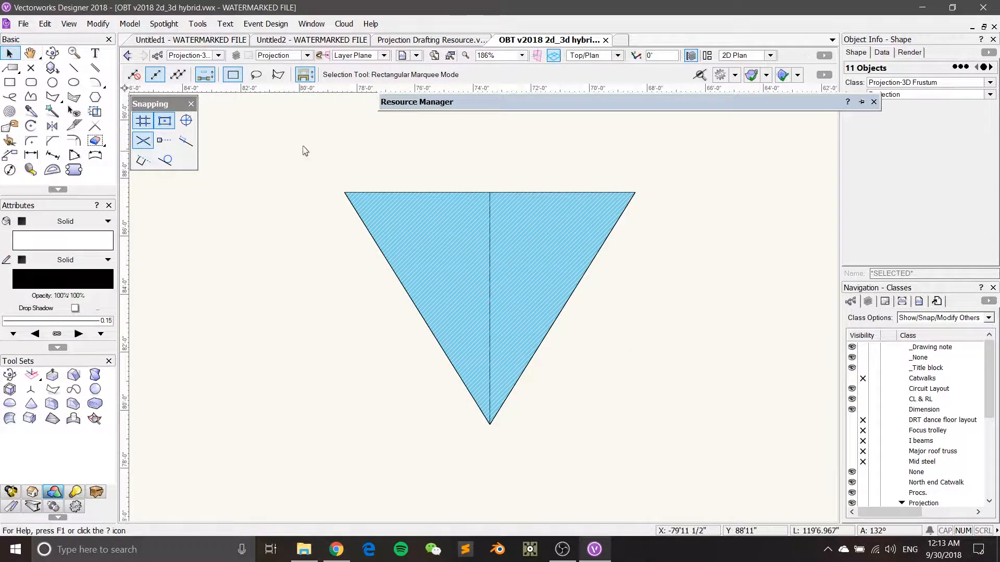
drag(303, 152, 710, 478)
middle_drag(624, 375, 653, 391)
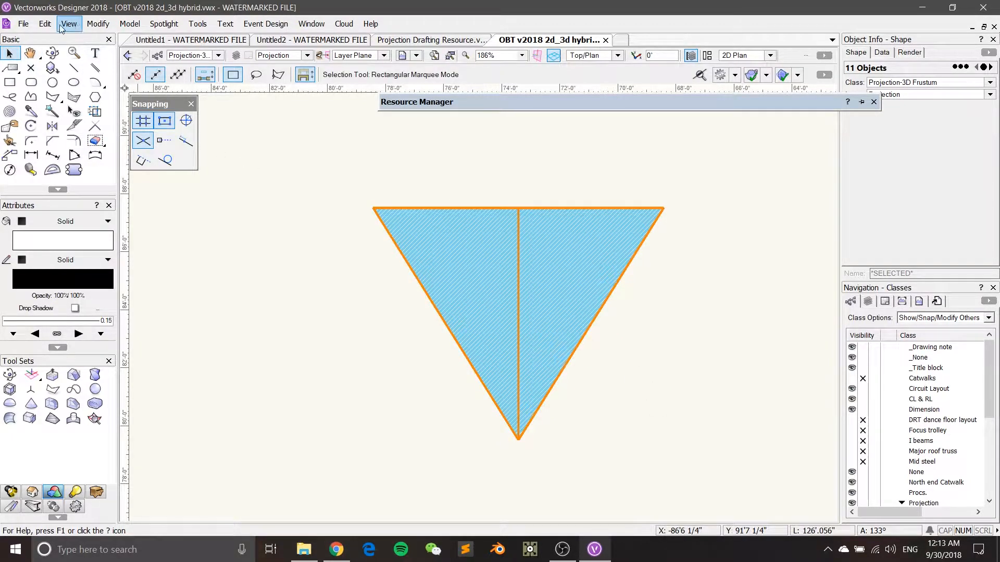
click(98, 24)
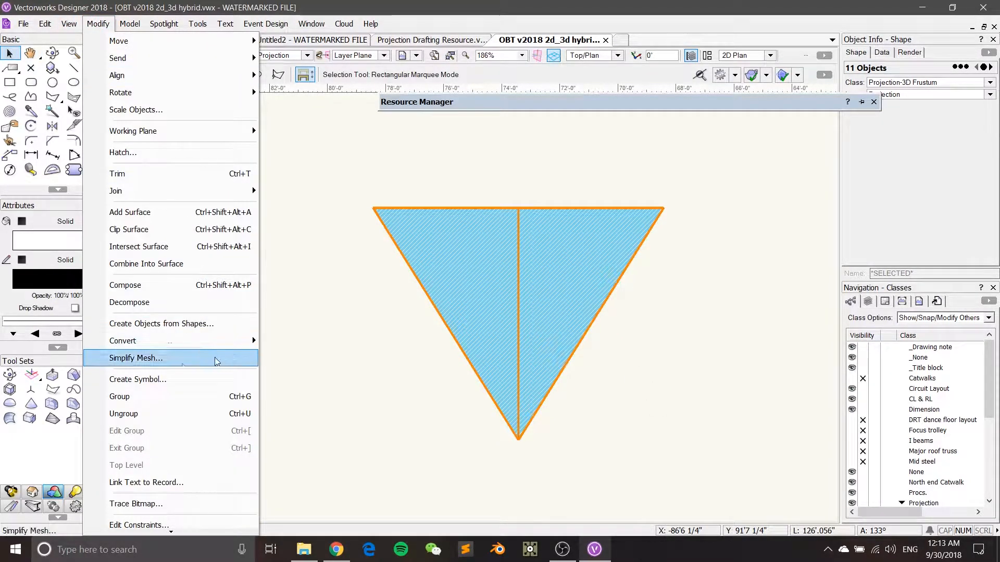
click(142, 380)
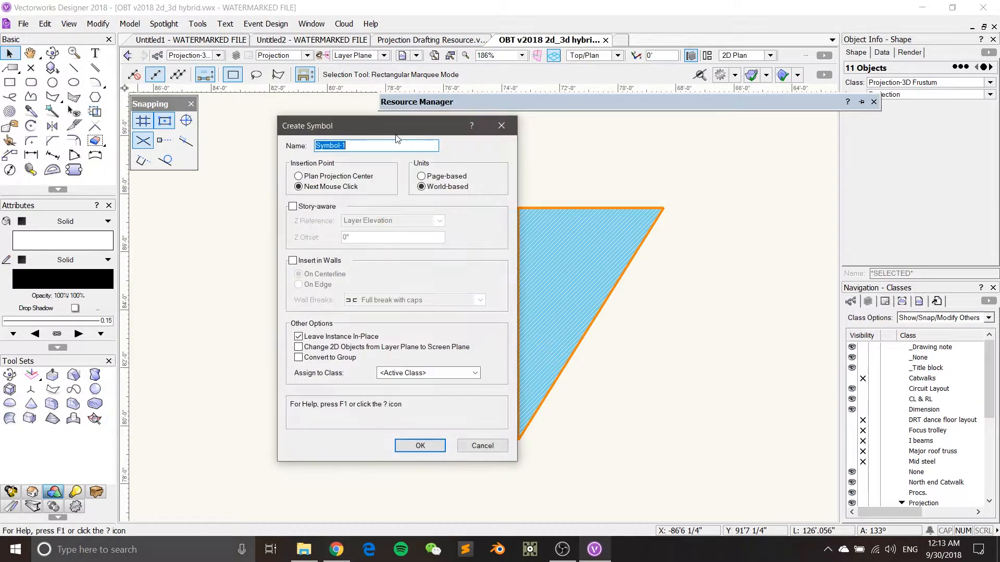
Examine the 0.7, 16:10 beam symbol among the theatre drawing's resources as a naming reference for the new symbol
drag(403, 127, 218, 123)
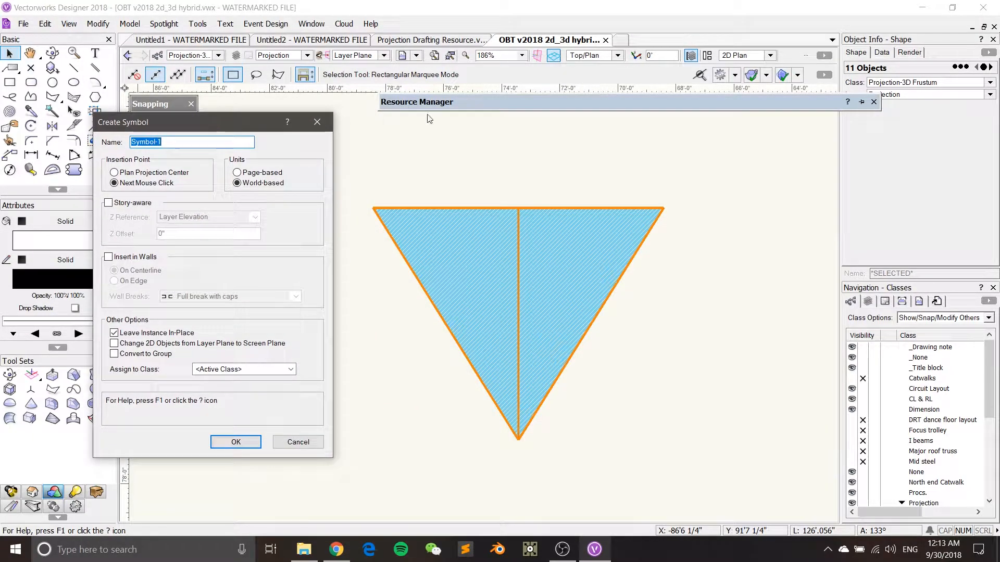
mouse_move(428, 115)
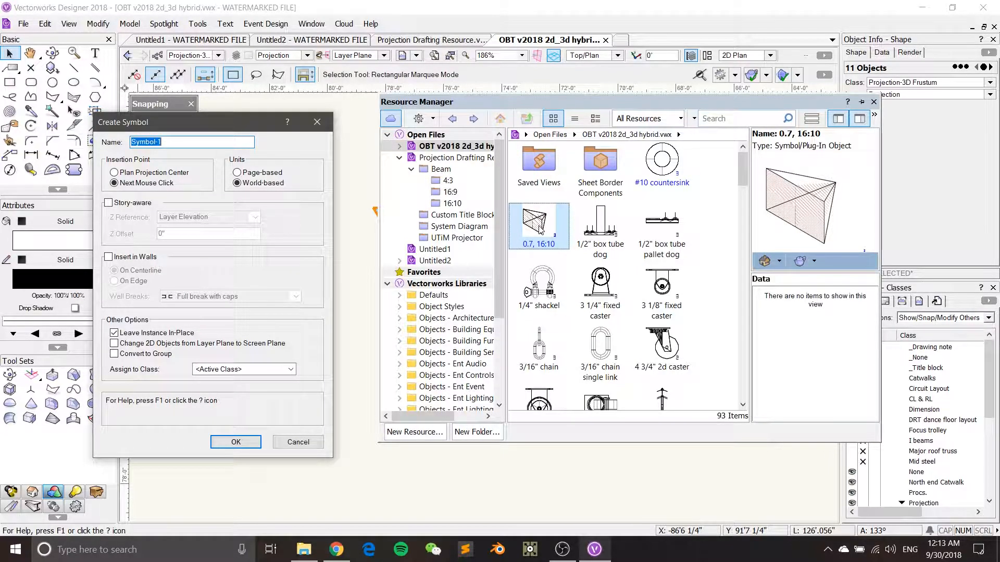
mouse_move(224, 129)
mouse_down()
mouse_move(211, 123)
mouse_move(225, 111)
mouse_up()
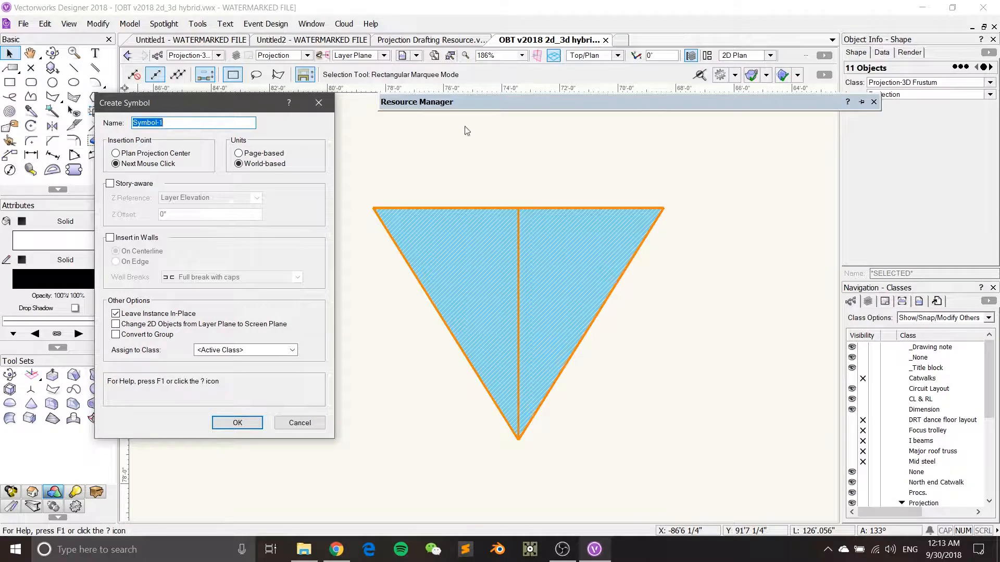
mouse_move(529, 104)
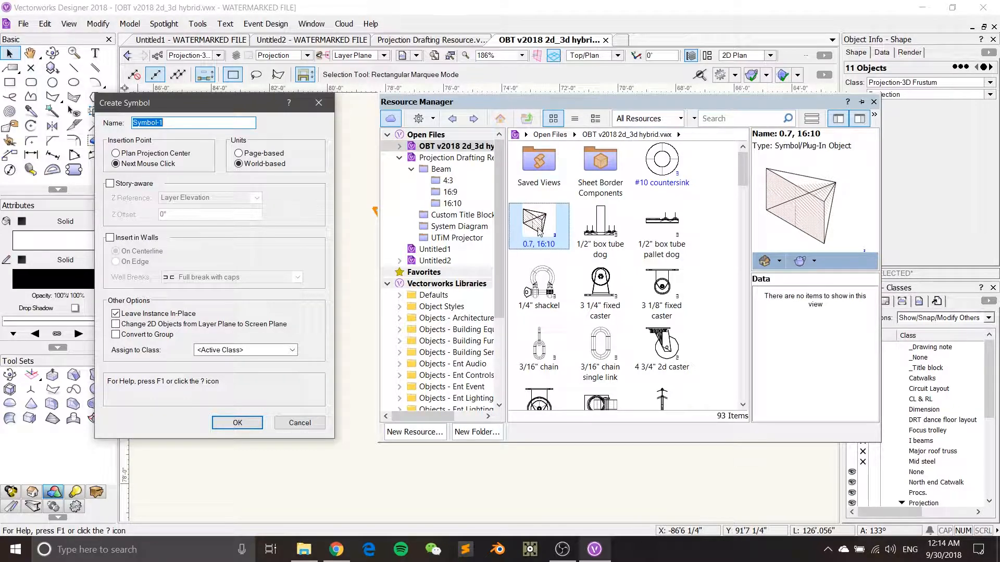
drag(233, 108, 237, 131)
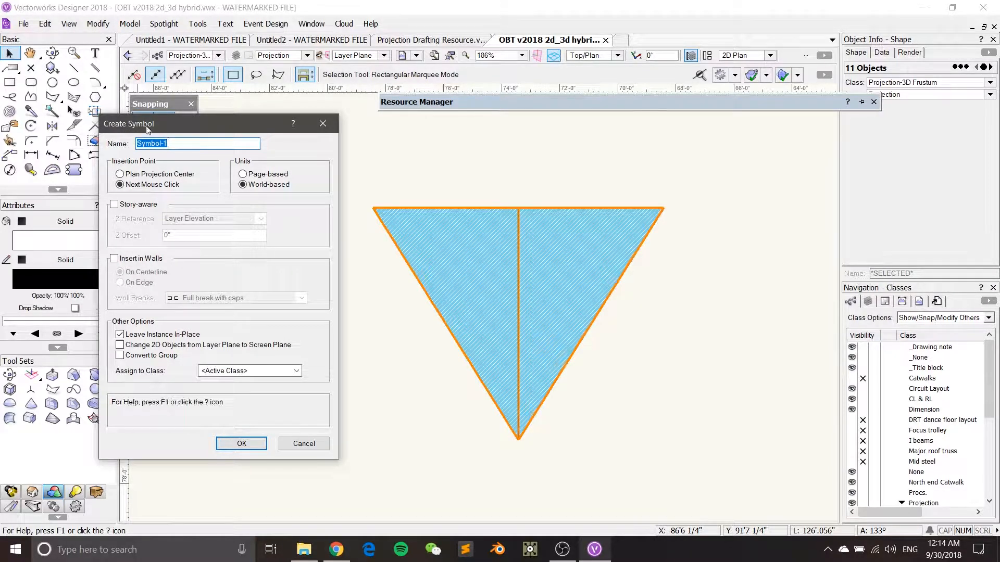
mouse_move(460, 107)
drag(212, 126, 244, 104)
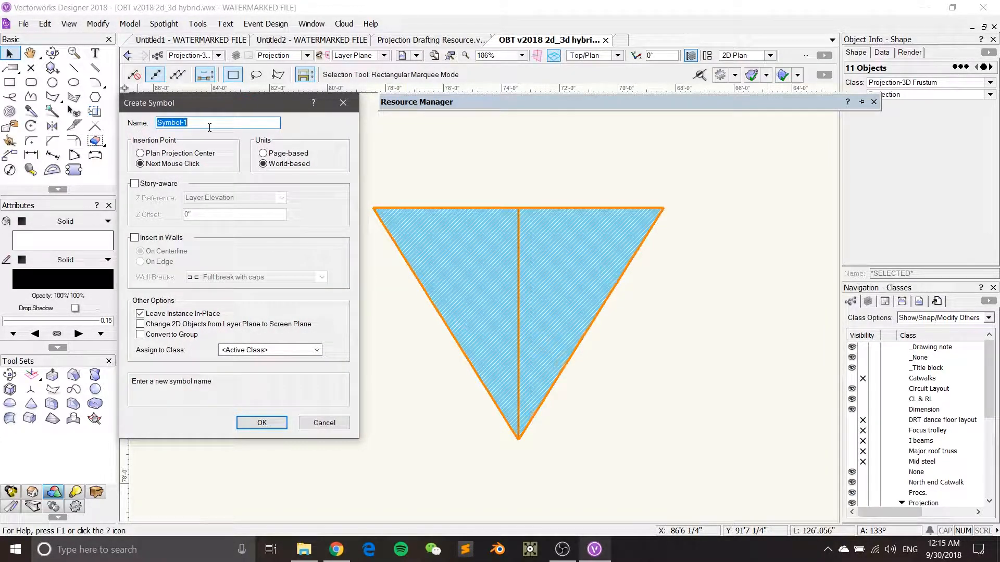
drag(224, 104, 210, 161)
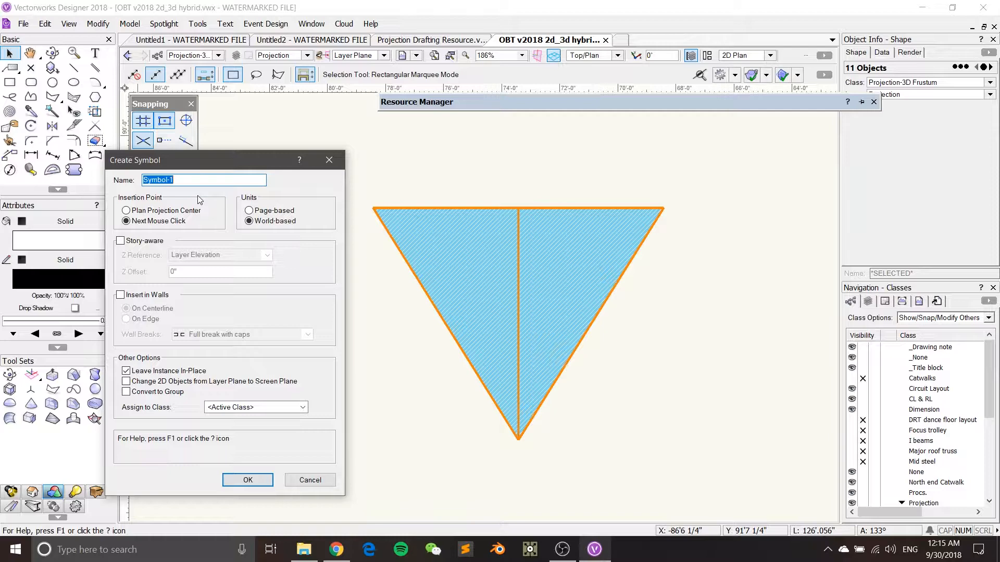
Try to name the new frustum symbol "0.8:1.0, 16:10", leaving without creating it
text(0.8:1.0)
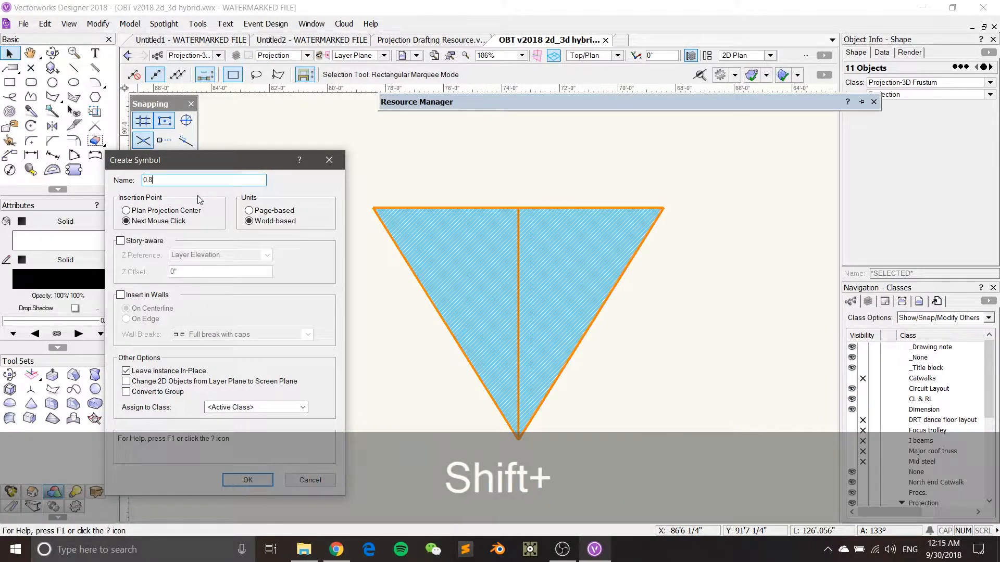
text(, )
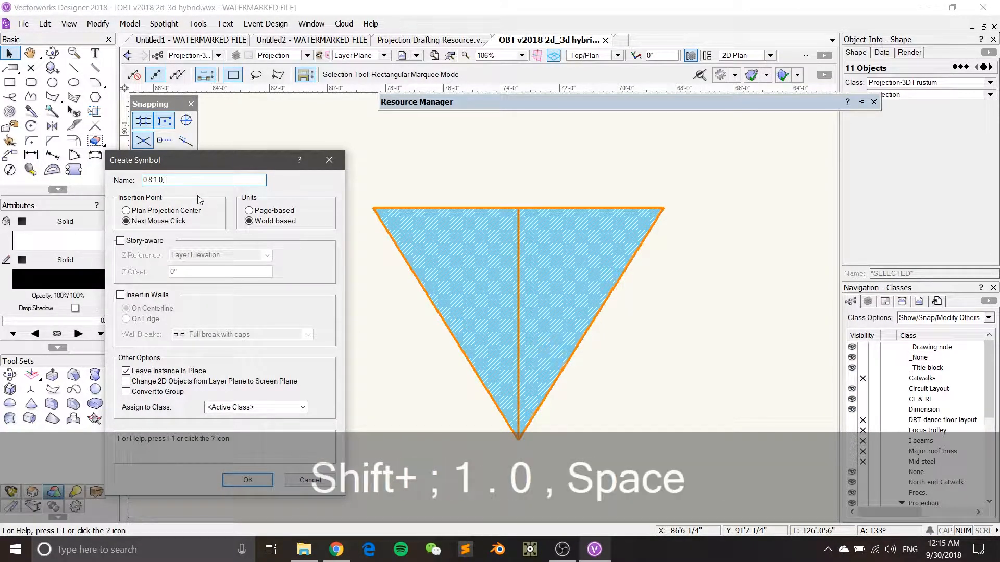
text(16:)
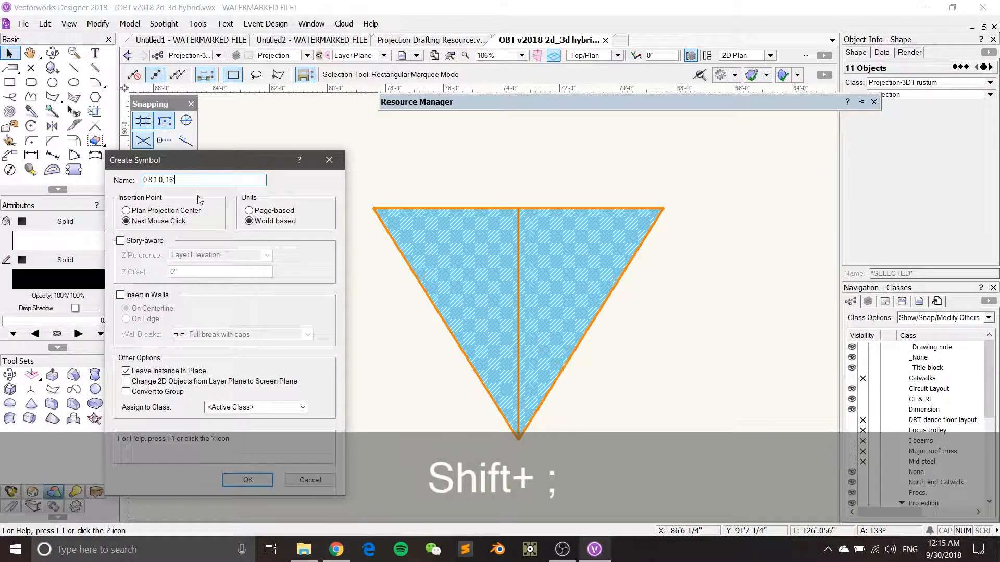
text(10)
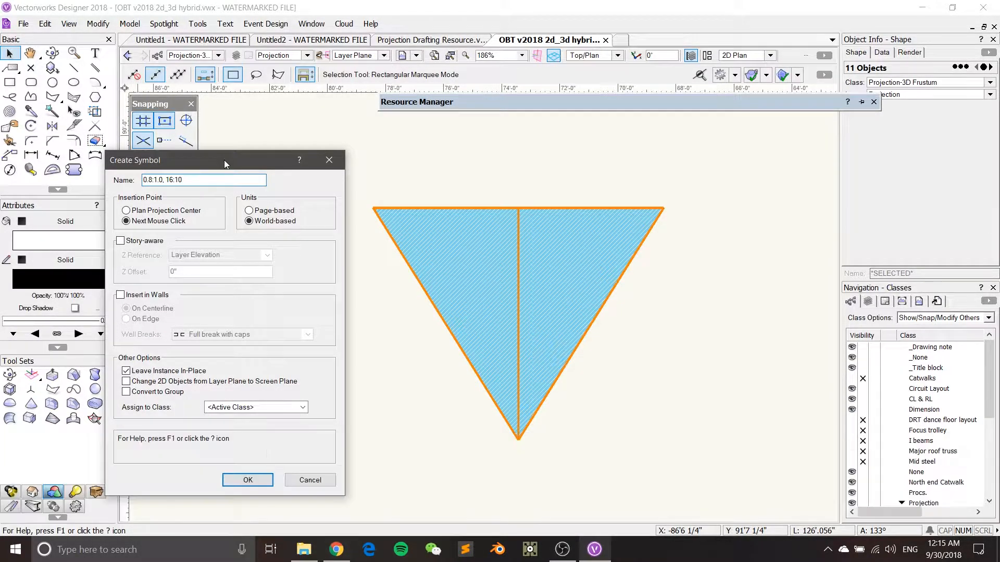
drag(224, 161, 233, 119)
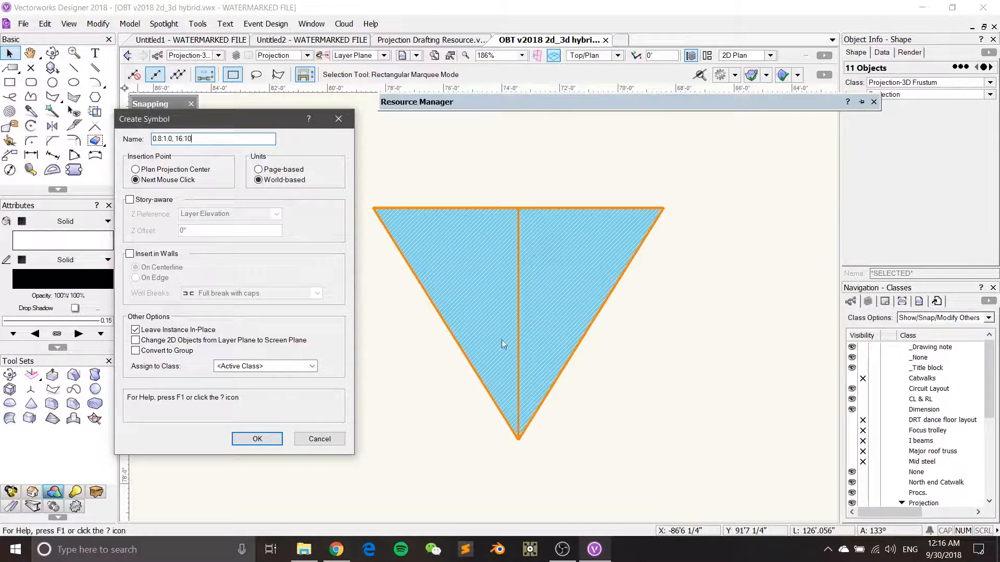
click(326, 438)
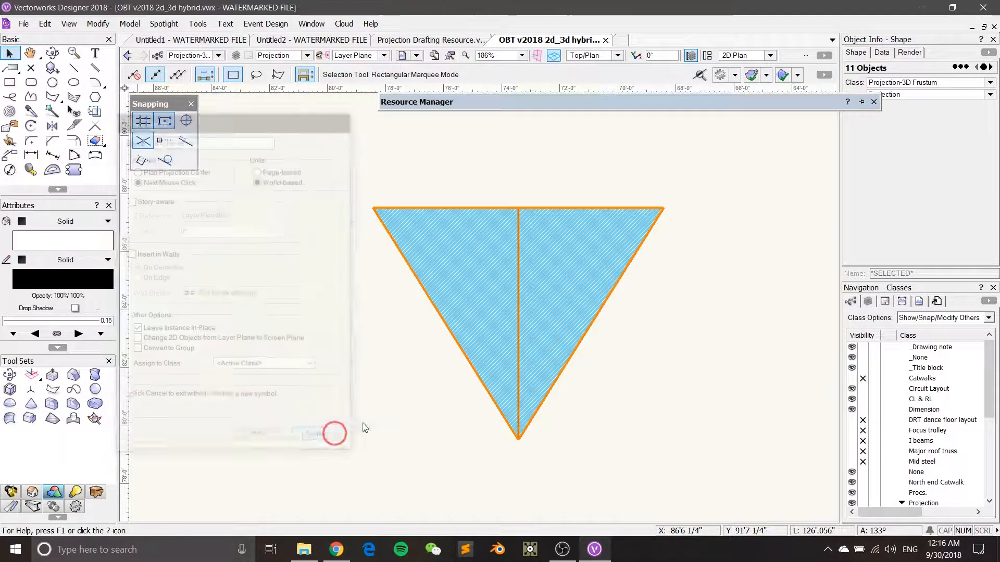
Select the frustum's horizontal blue polygon in a 3D view and try changing the active plane to Screen Plane
ctrl+middle_drag(415, 413, 474, 223)
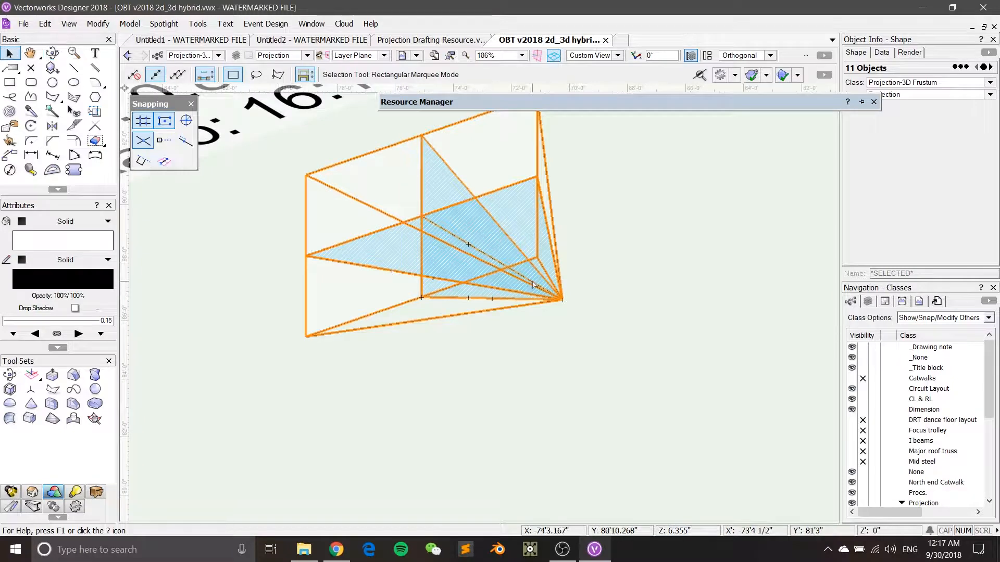
key(ctrl+5)
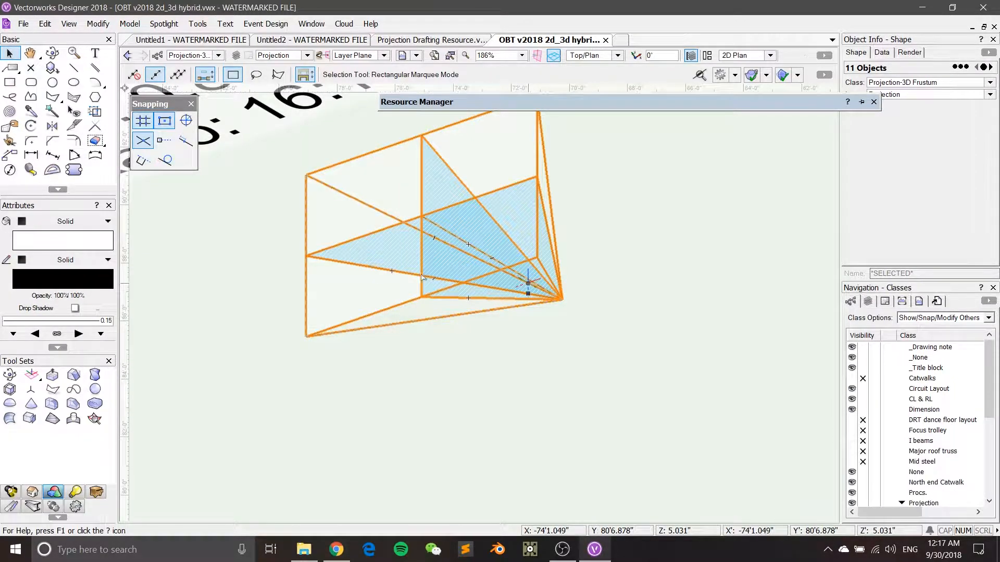
click(286, 257)
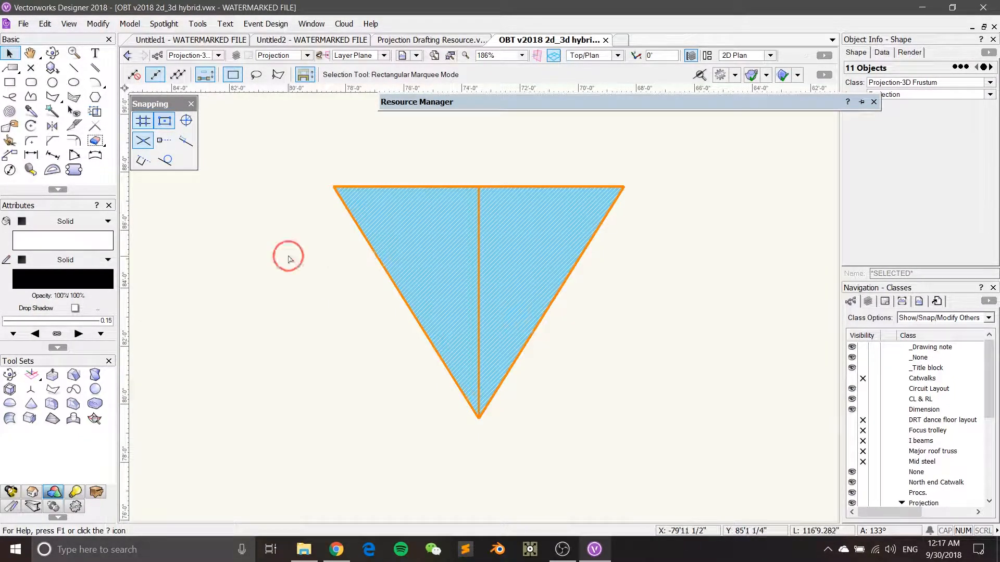
ctrl+middle_drag(344, 375, 406, 223)
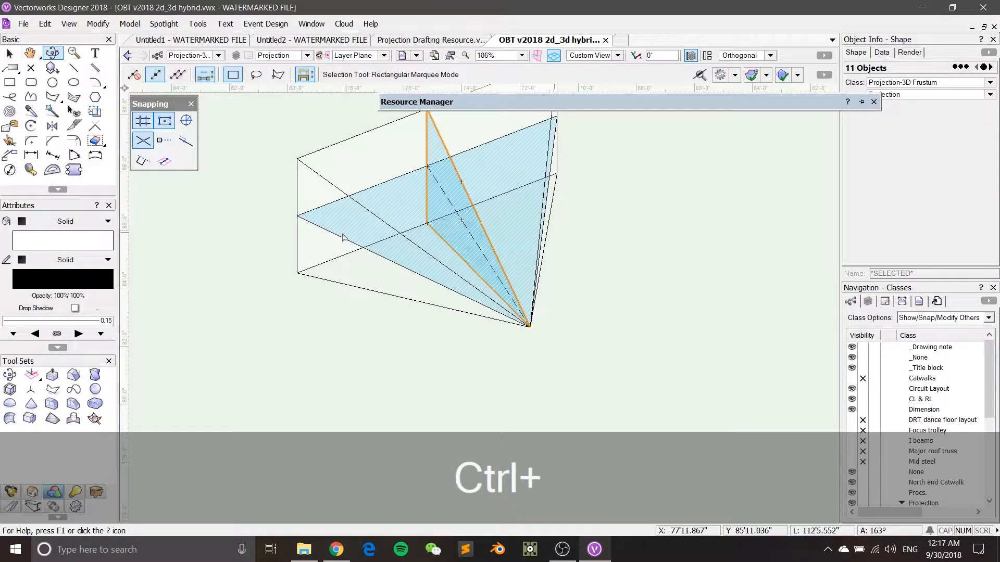
click(342, 238)
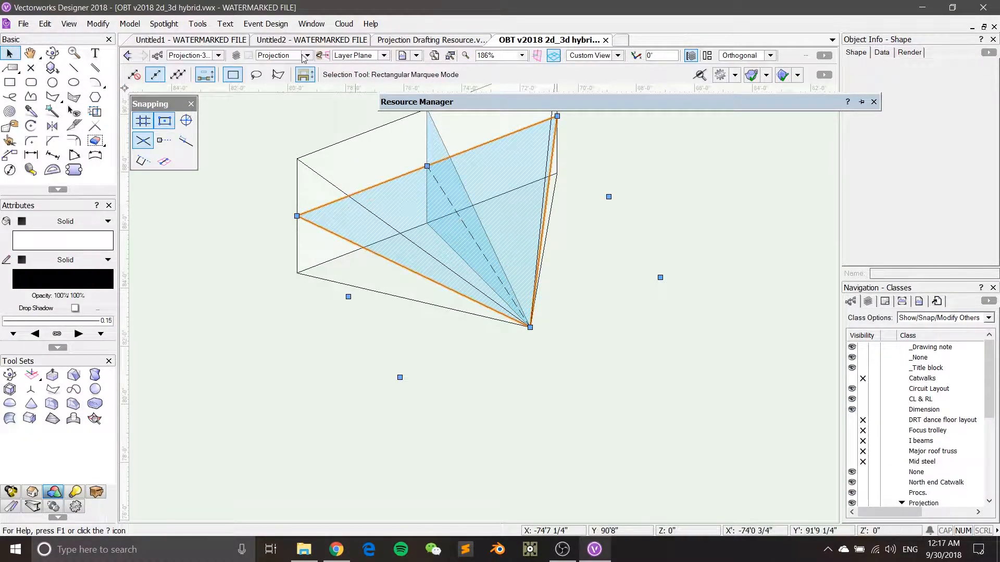
click(605, 221)
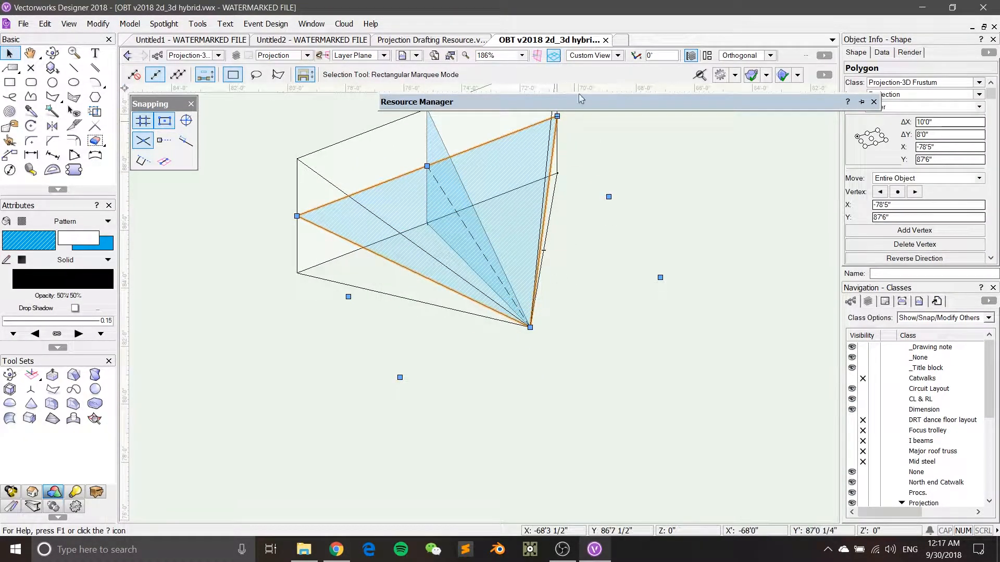
click(383, 55)
click(370, 90)
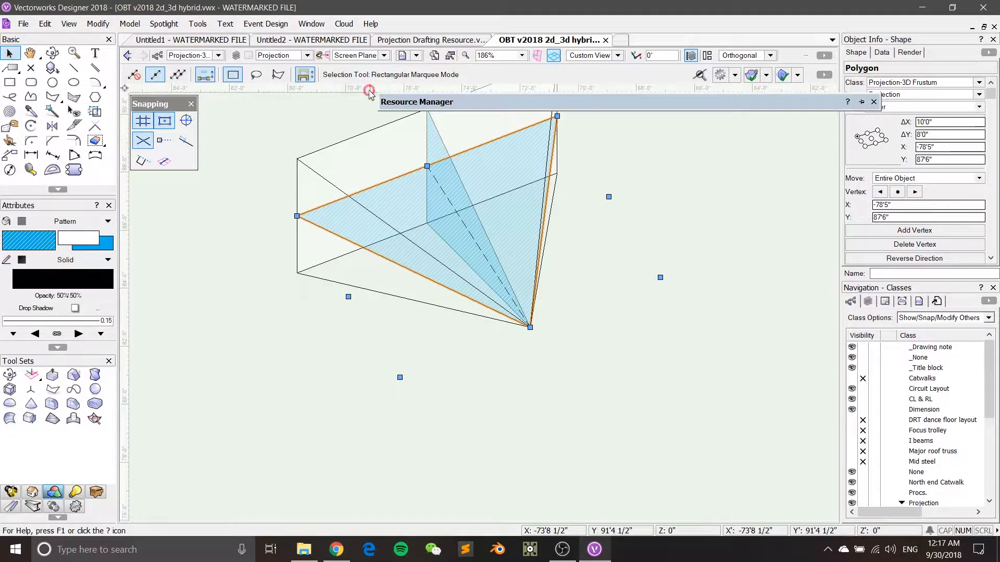
key(ctrl+5)
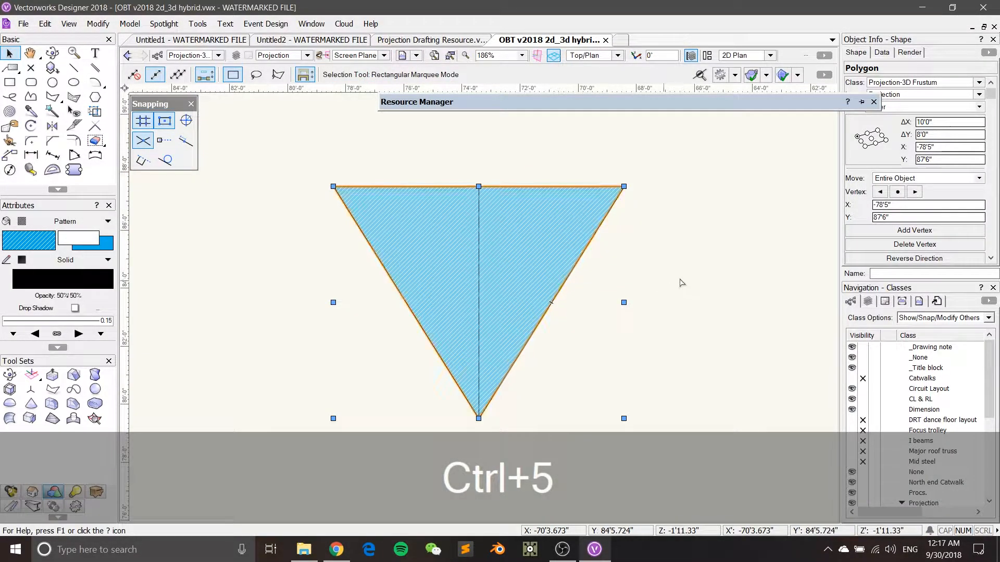
Reselect the frustum's horizontal polygon and return the active plane to Layer Plane
ctrl+middle_drag(496, 344, 380, 239)
click(354, 239)
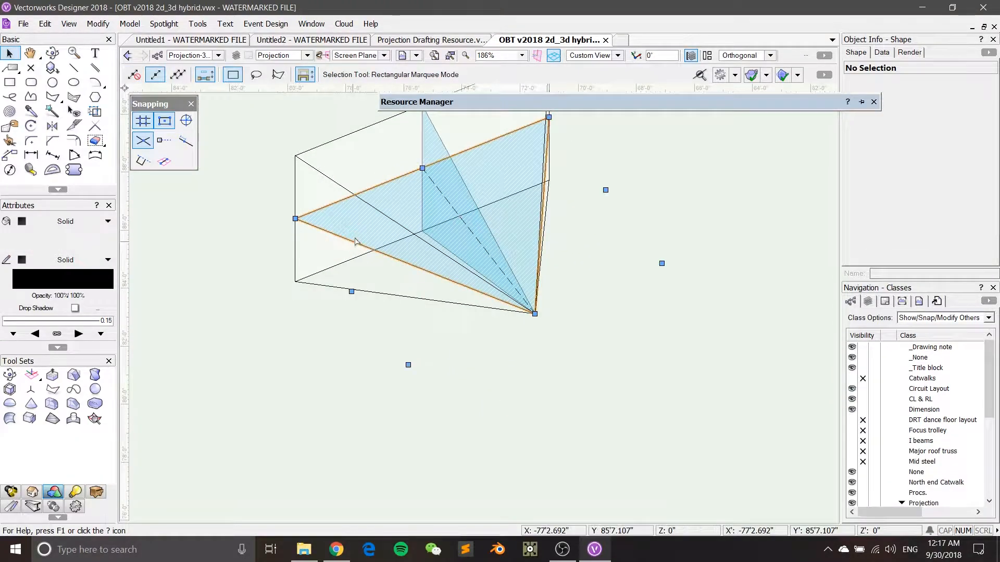
click(359, 55)
click(357, 70)
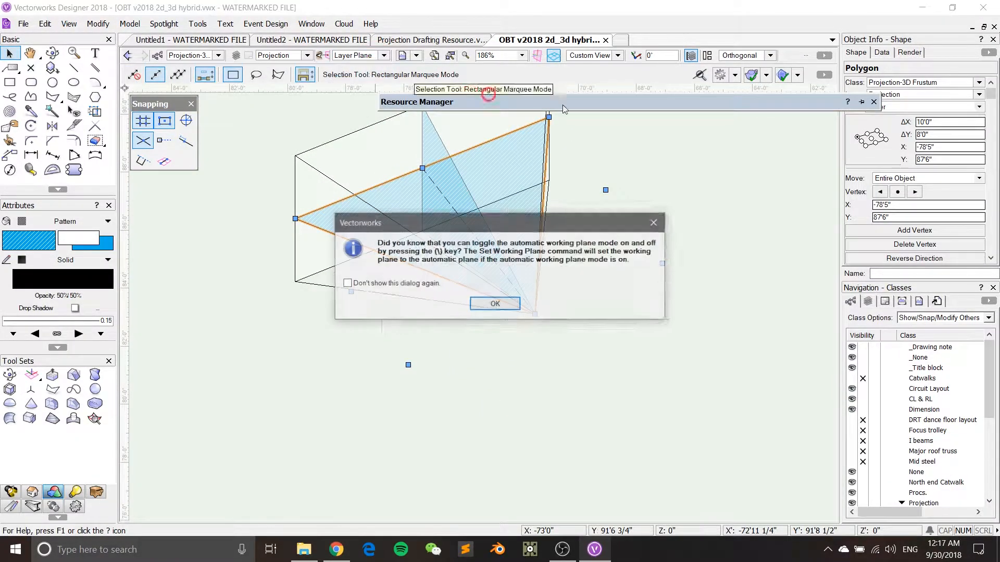
click(655, 224)
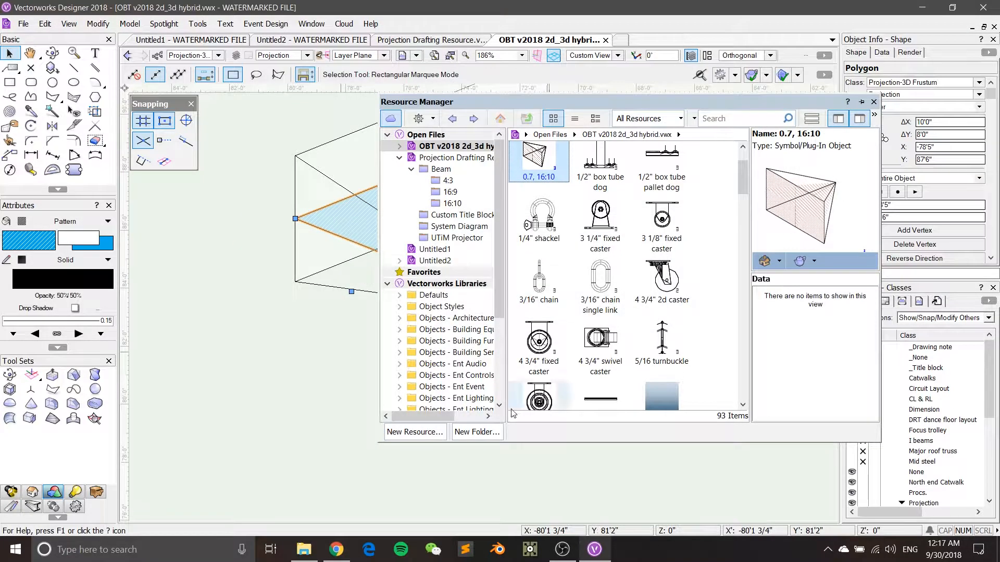
Move the Resource Manager clear of the object properties and set the horizontal polygon's own plane to Screen
mouse_move(804, 102)
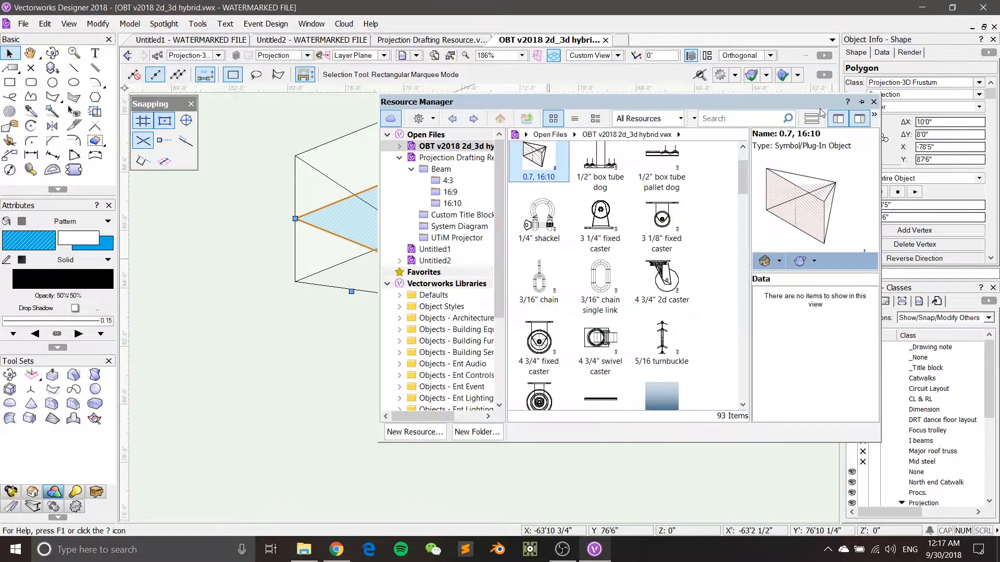
drag(803, 102, 759, 111)
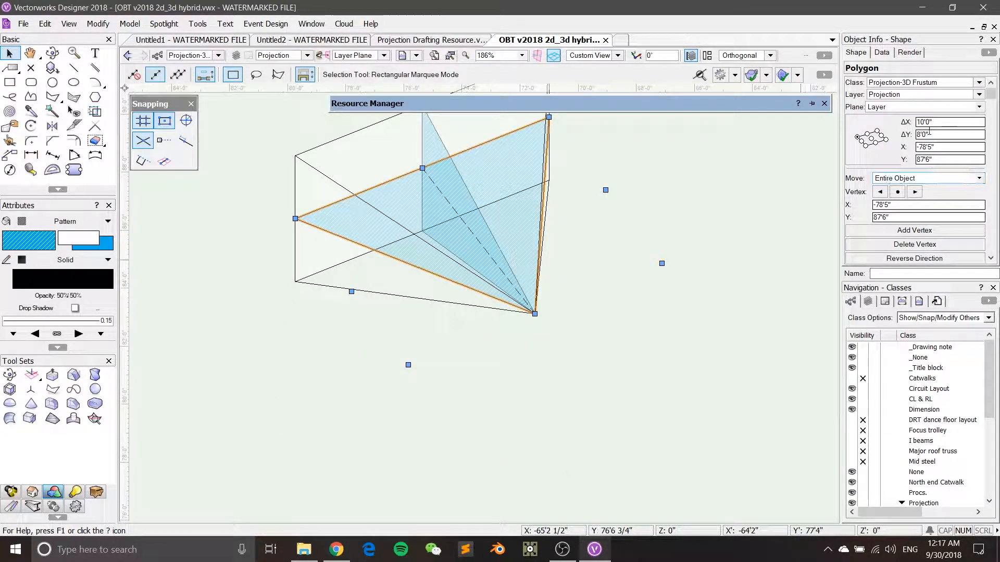
click(922, 107)
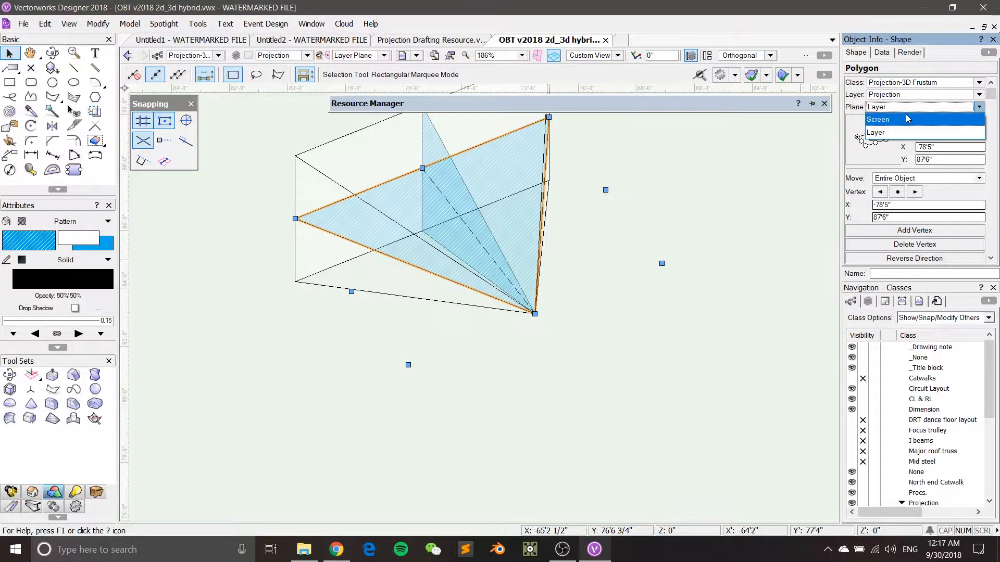
click(907, 119)
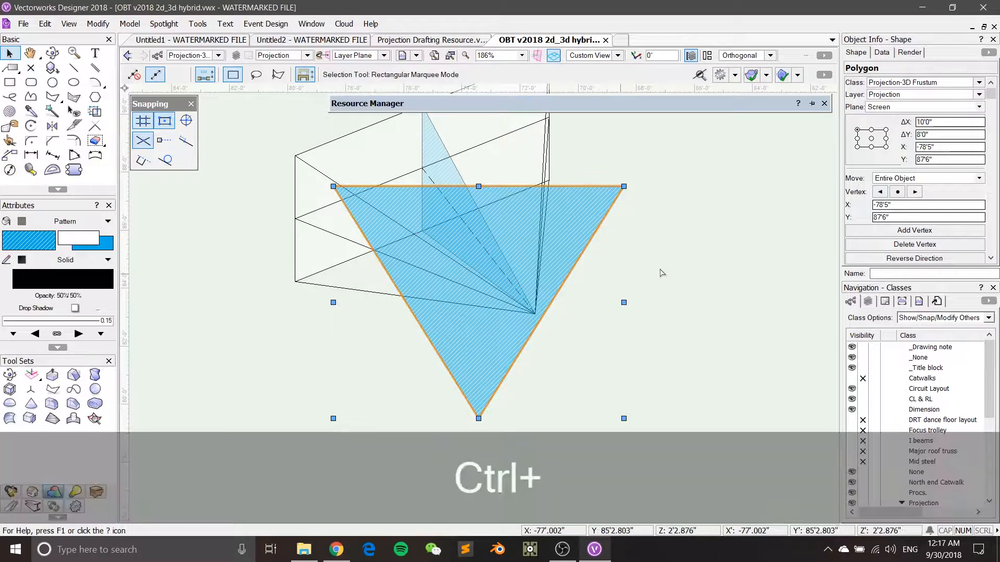
ctrl+middle_drag(661, 272, 705, 252)
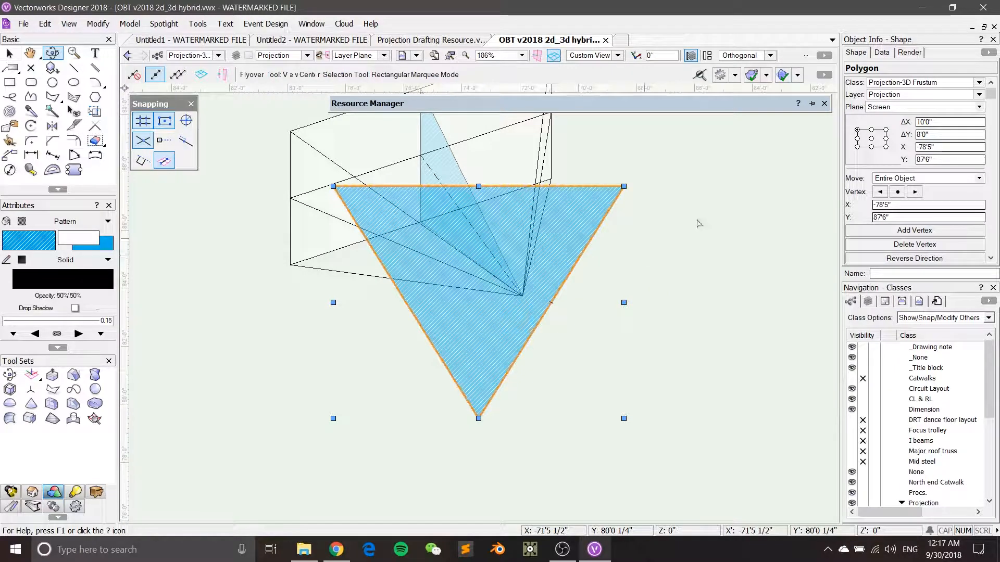
Set the horizontal polygon's plane back to Layer and deselect it
click(928, 108)
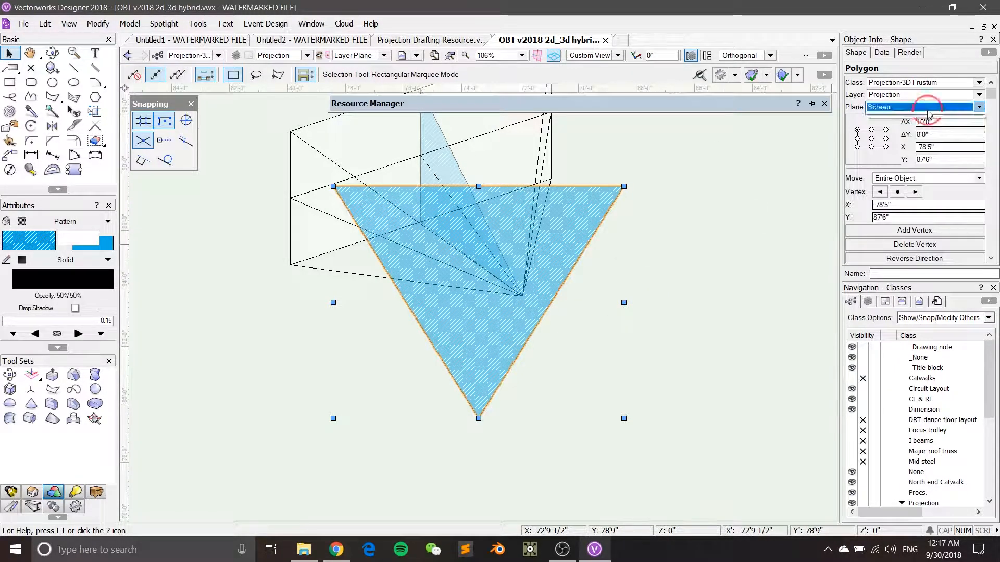
click(925, 128)
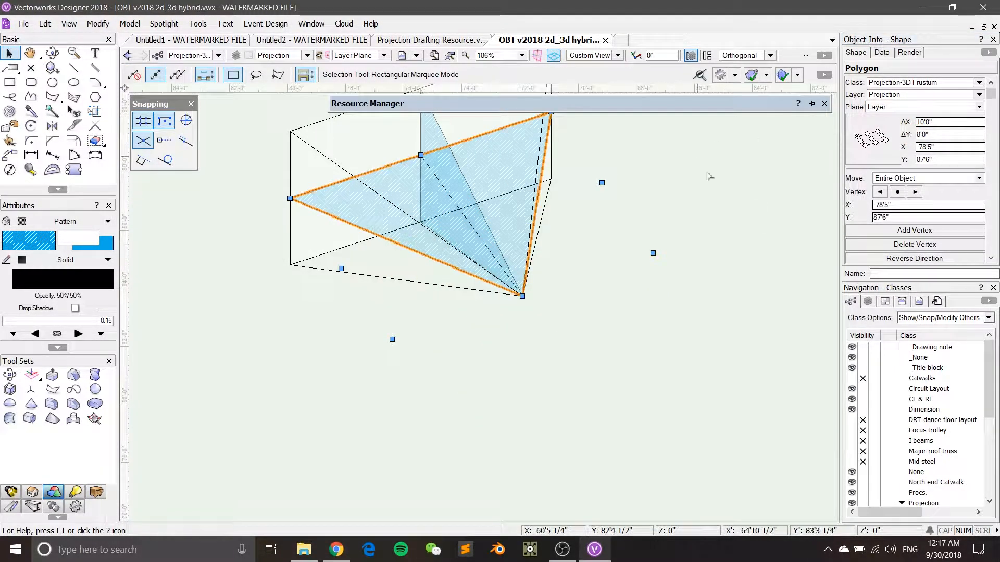
middle_drag(803, 174, 790, 244)
click(715, 259)
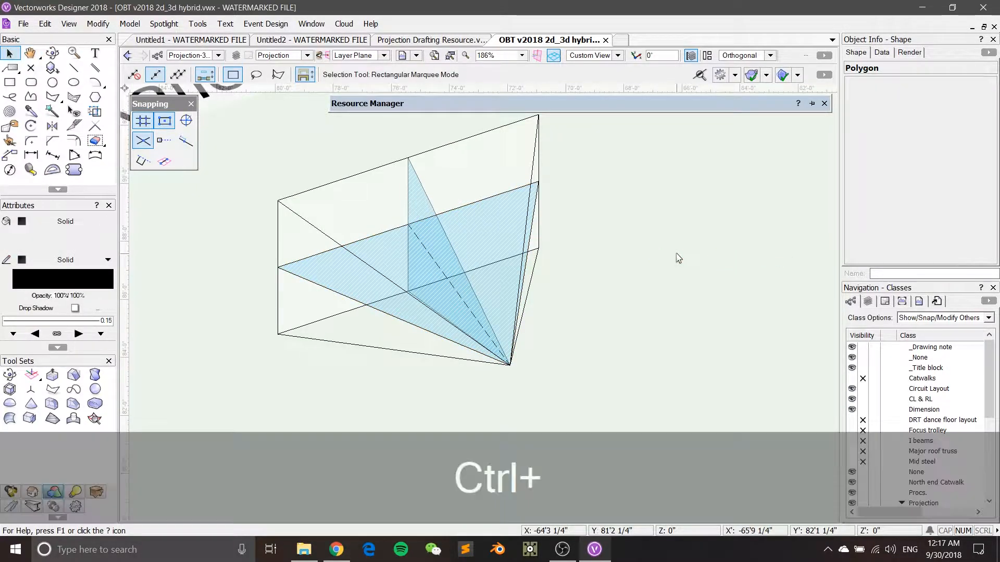
Define a symbol from all frustum parts in Top/Plan view, with Convert to Group, class Projection-3D Frustum and the insertion point at the lower apex
key(ctrl+5)
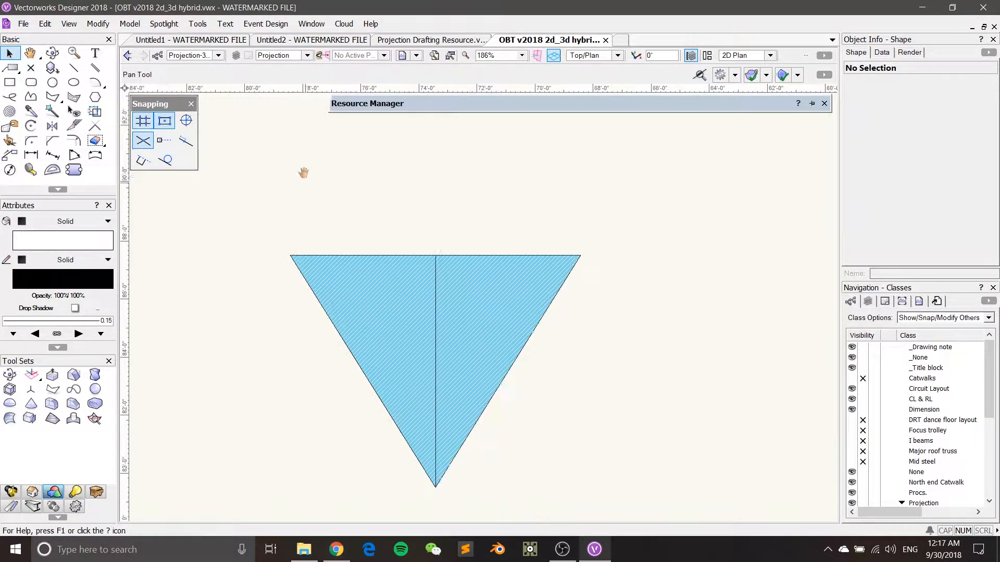
drag(248, 163, 623, 470)
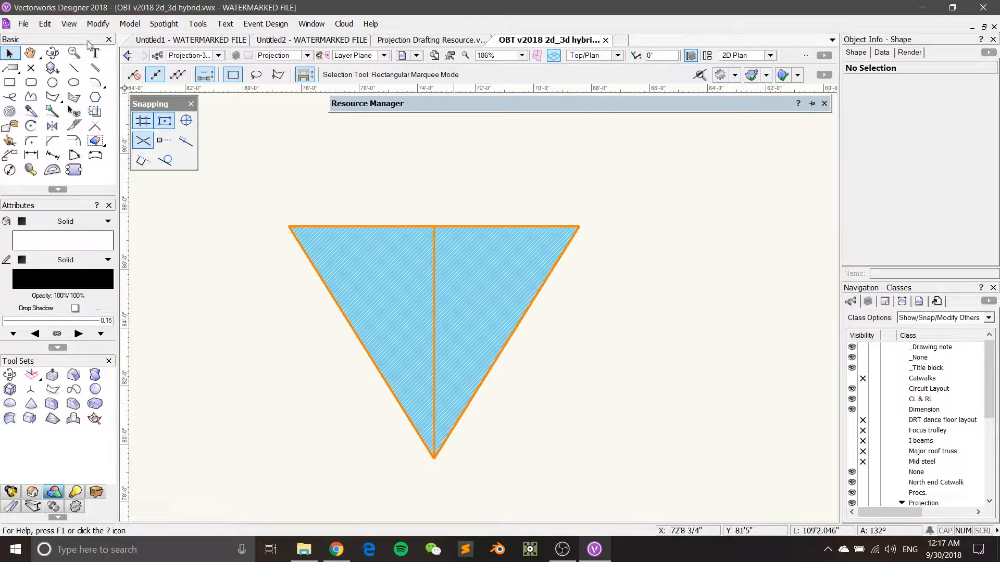
click(98, 23)
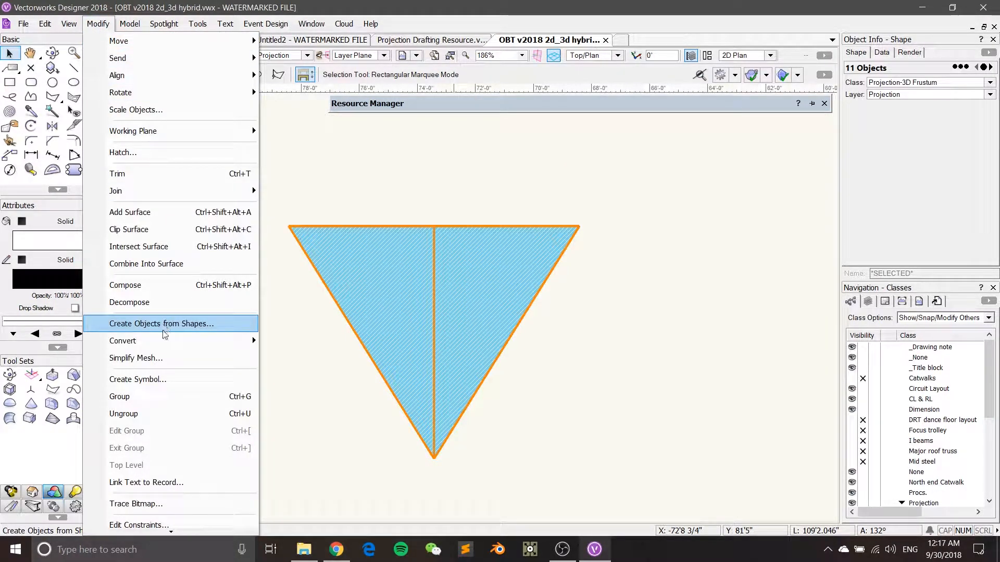
click(183, 381)
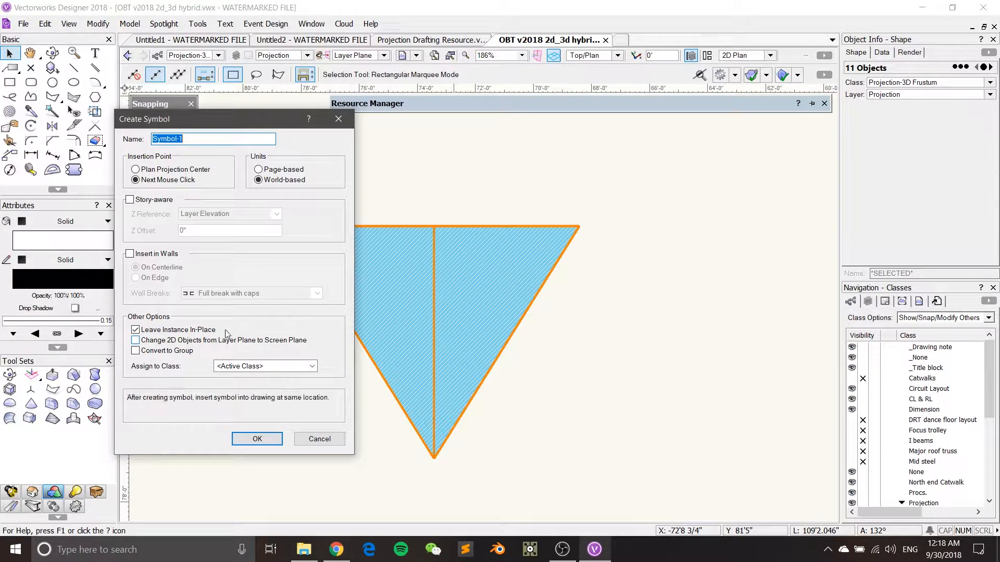
click(136, 351)
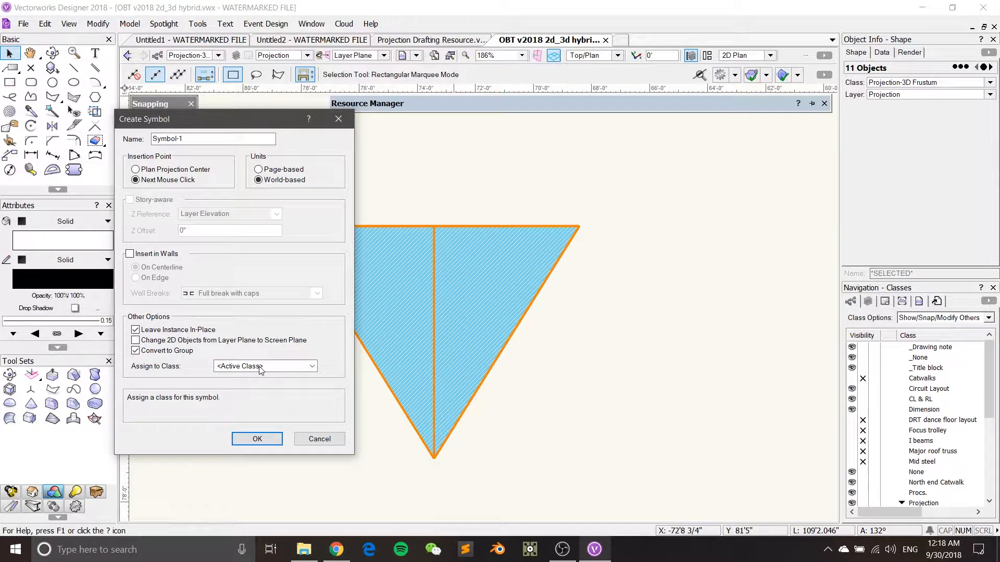
click(280, 368)
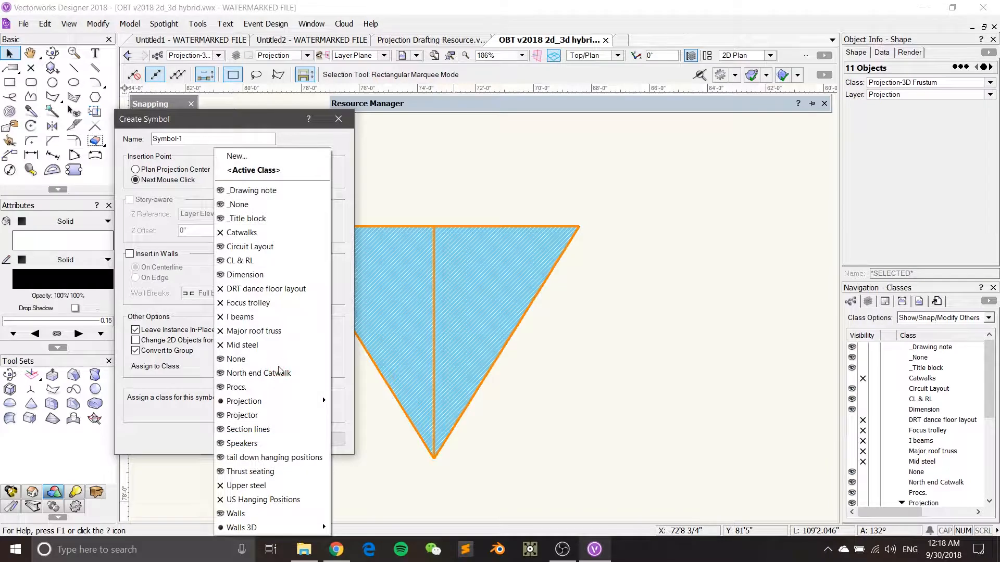
mouse_move(256, 403)
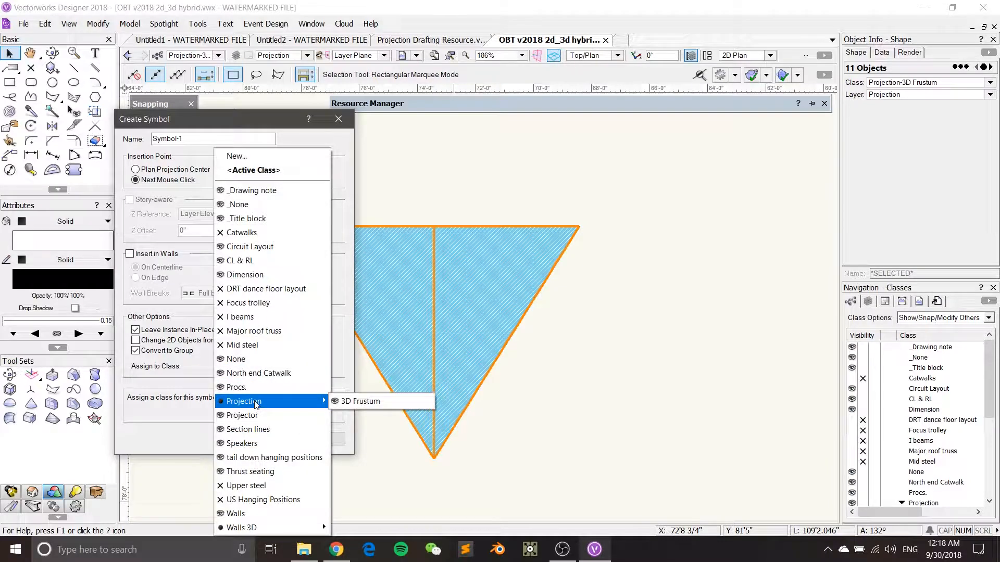
click(348, 405)
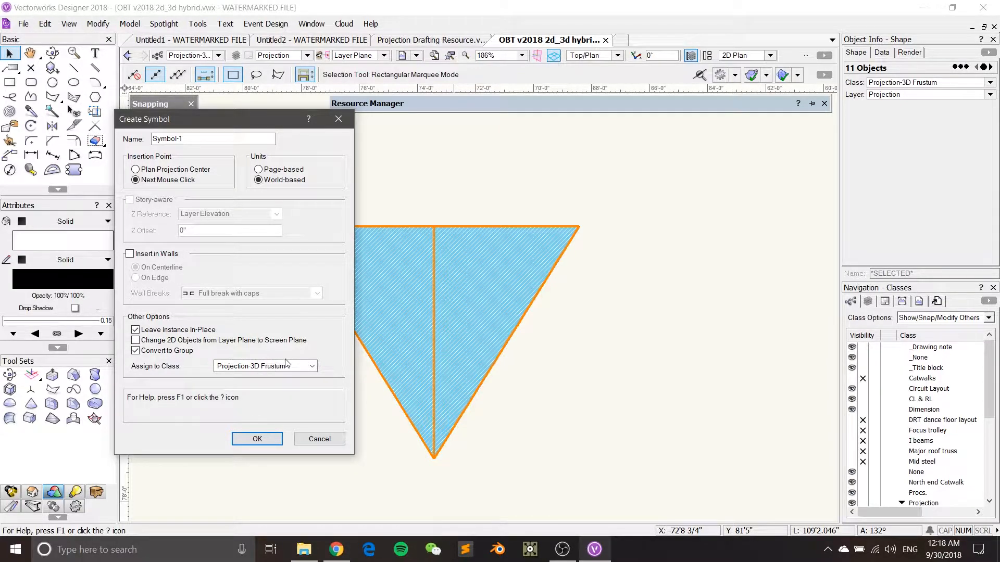
click(263, 438)
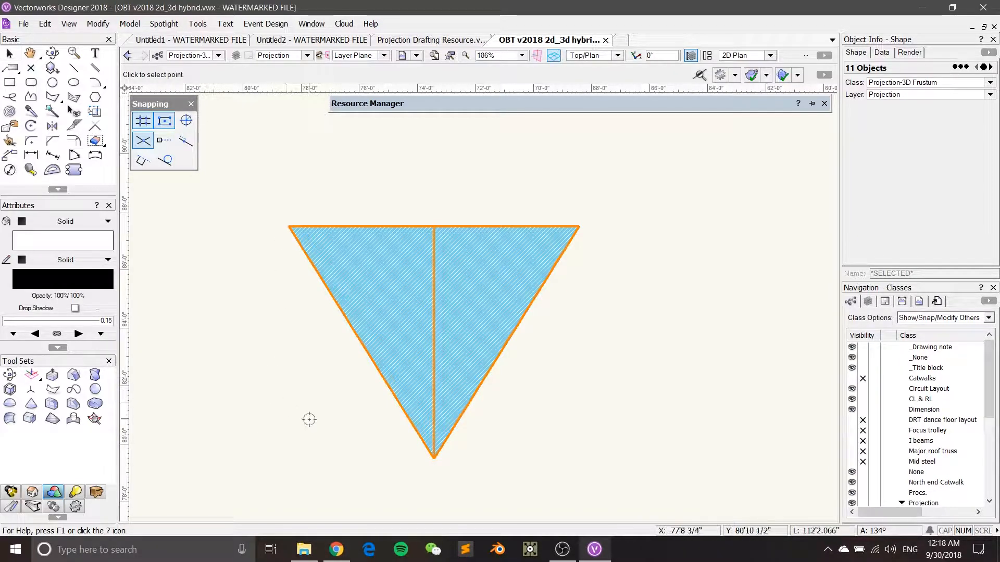
click(434, 460)
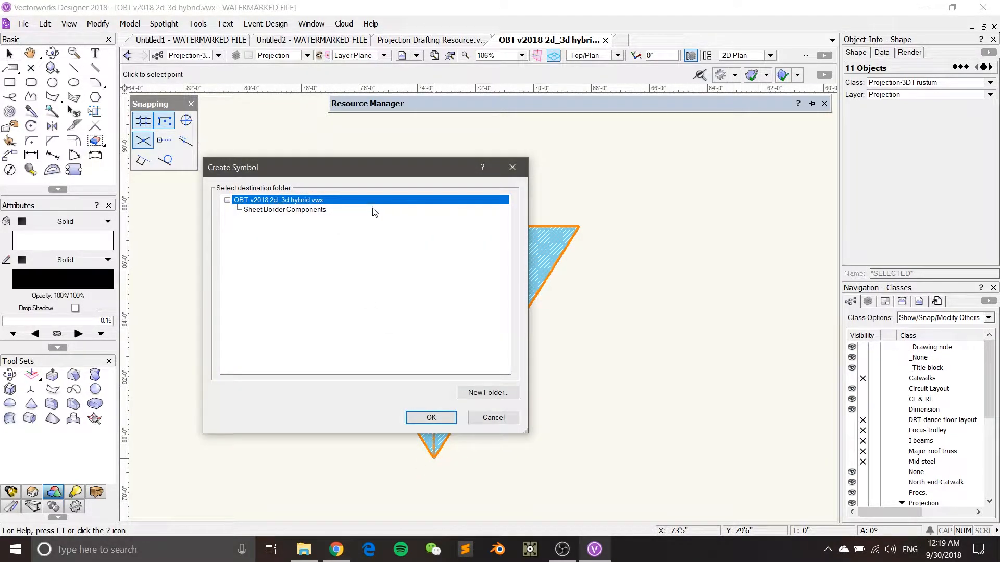
Create a symbol folder named "3D Projection Frustum" in the current file and store the new frustum symbol in it
drag(426, 168, 331, 188)
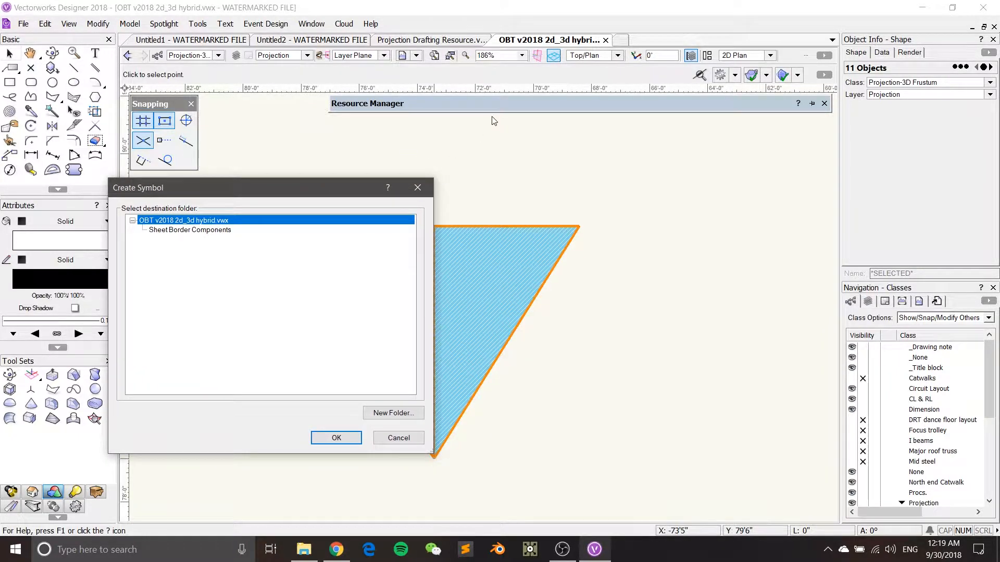
mouse_move(514, 99)
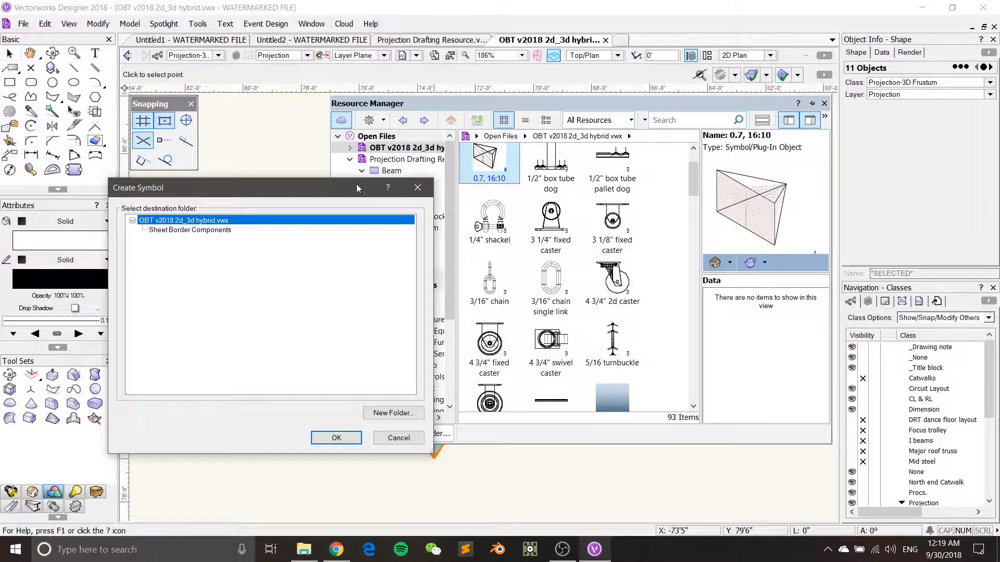
drag(356, 188, 300, 196)
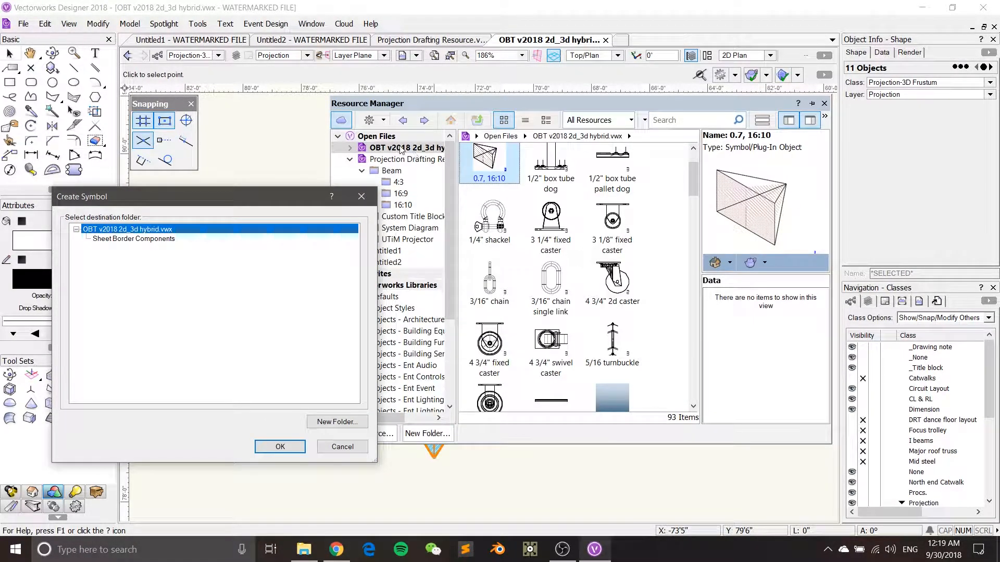
mouse_move(288, 193)
mouse_down()
mouse_move(234, 182)
mouse_move(774, 200)
mouse_up()
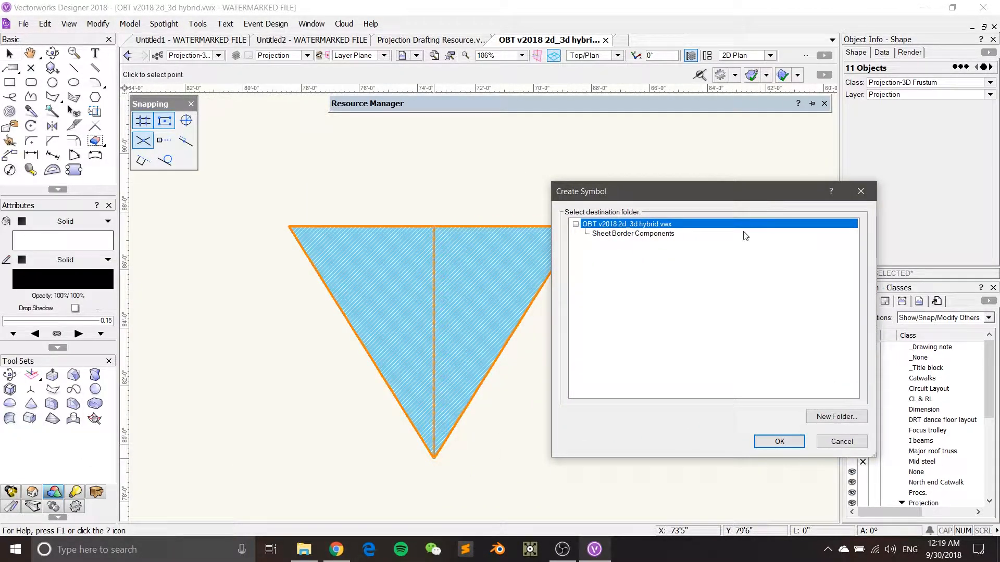
click(835, 417)
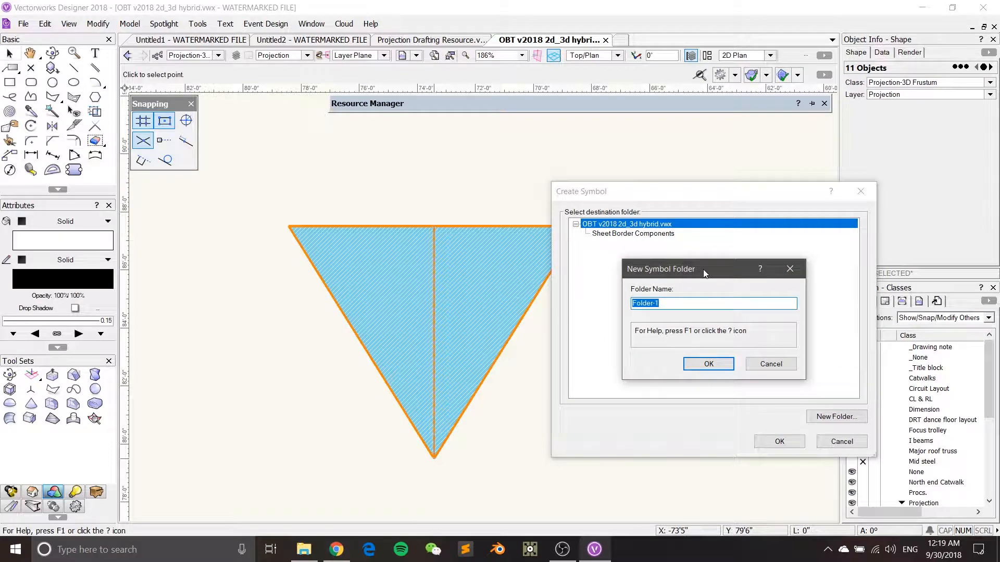
text(3D R)
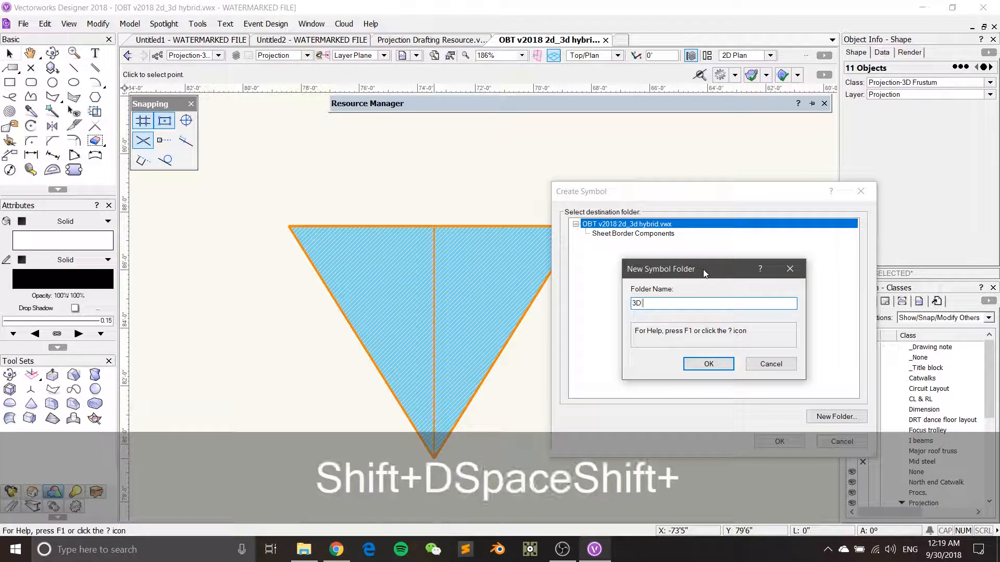
key(BackSpace)
text(Projection Frustum)
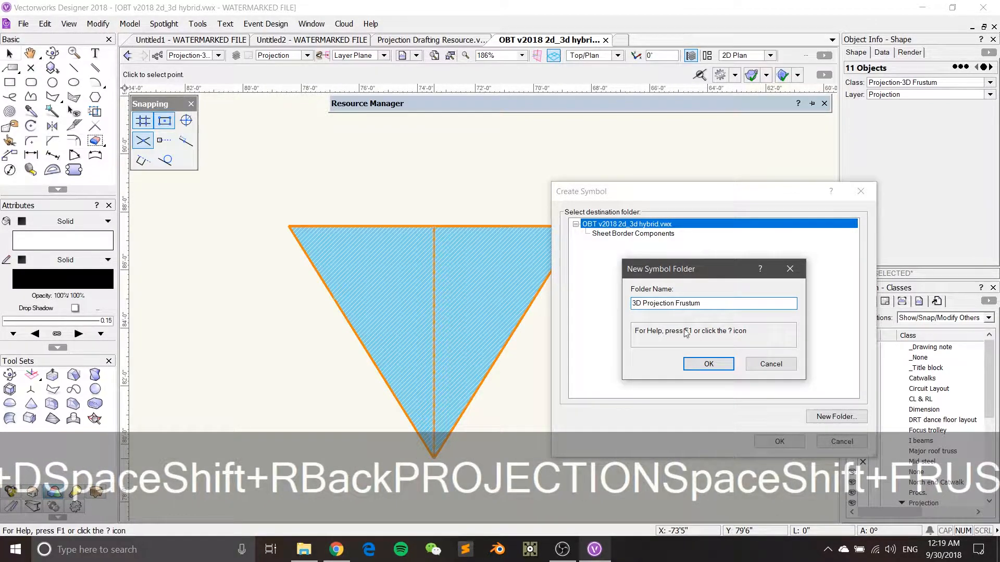
click(700, 363)
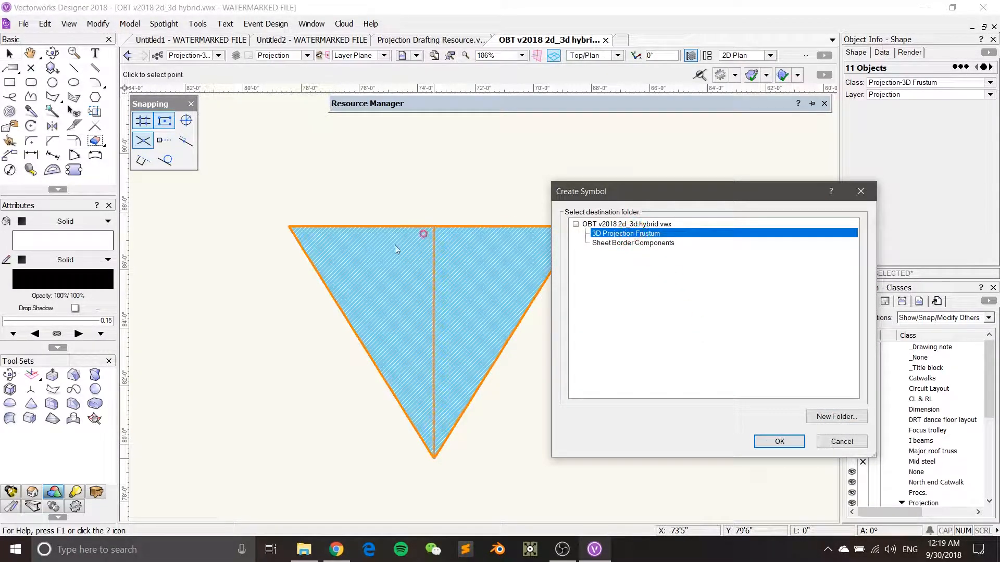
click(778, 442)
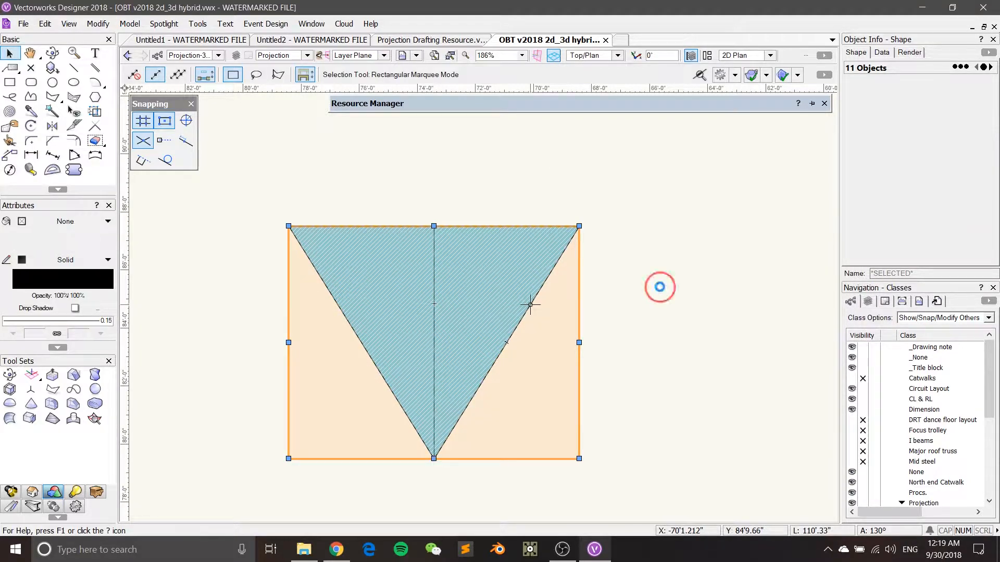
Deselect the frustum, open the 3D Projection Frustum folder in the Resource Manager and select the symbol in it
click(470, 193)
mouse_move(518, 103)
scroll(518, 179, up, 2)
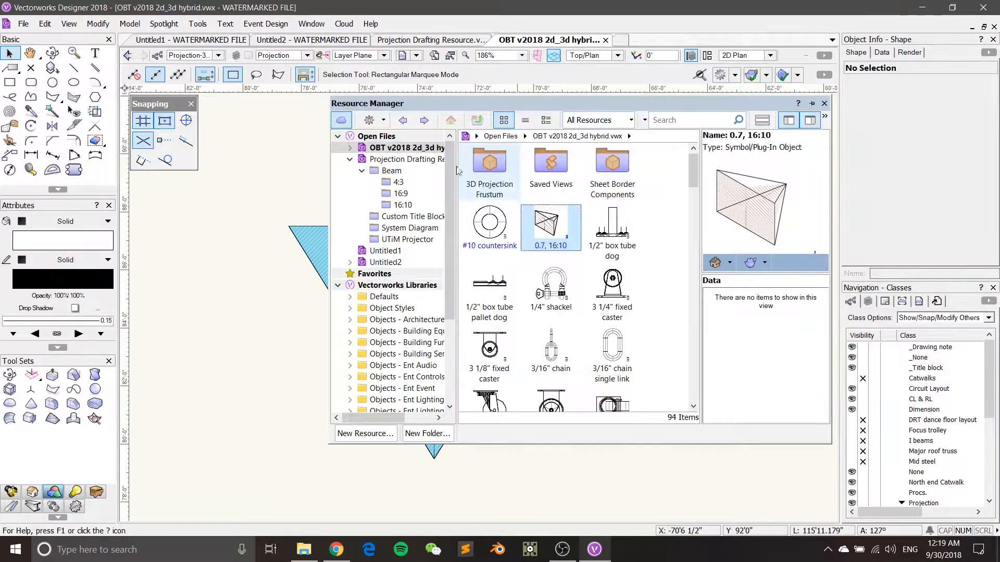
click(448, 156)
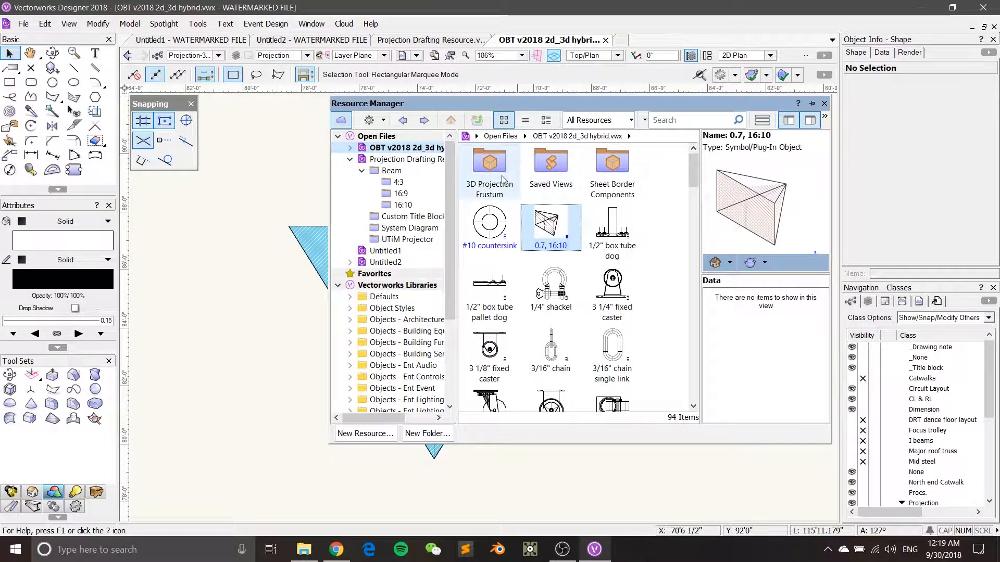
double_click(490, 171)
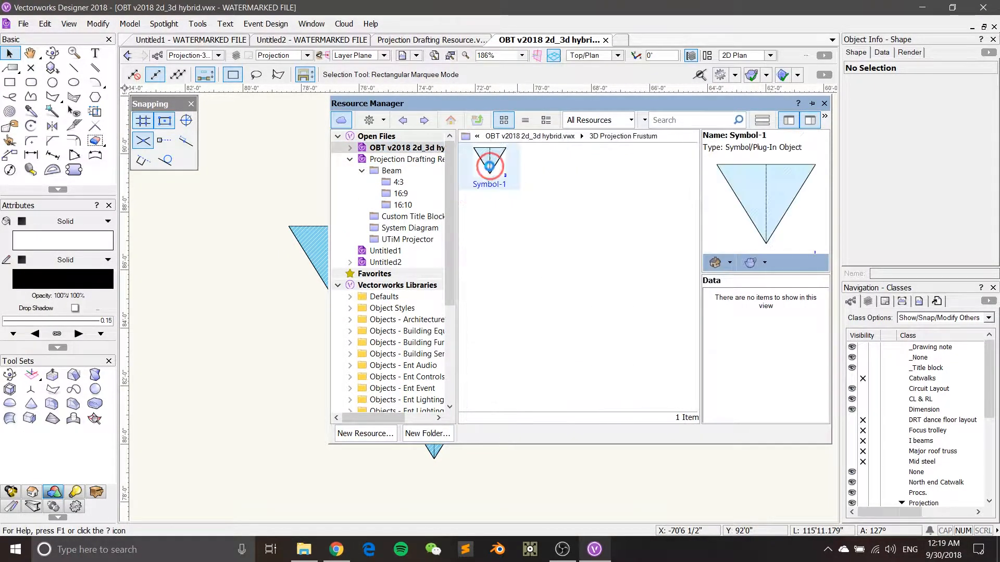
drag(490, 171, 496, 167)
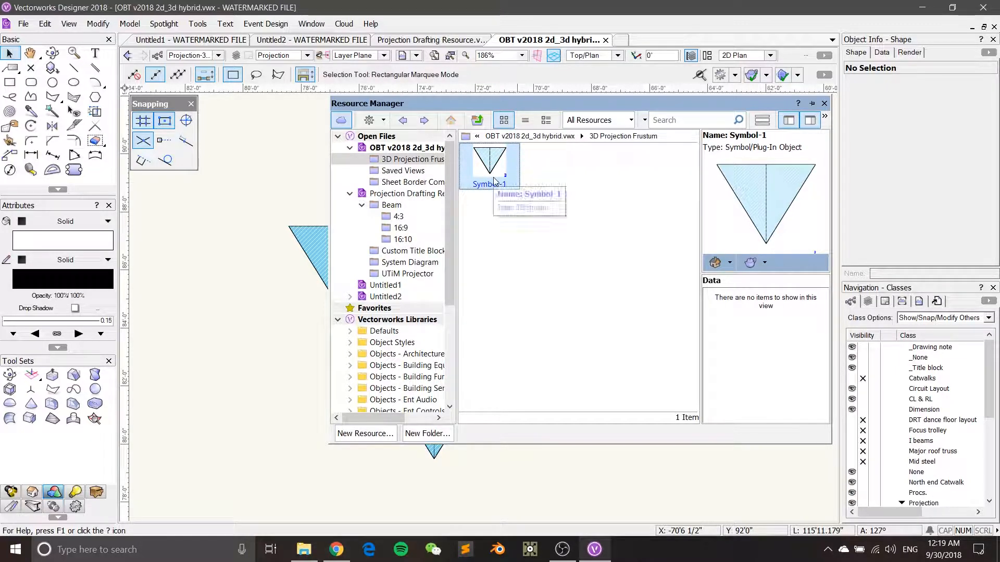
Review the Symbol Options of the new frustum symbol and close them without making changes
right_click(493, 178)
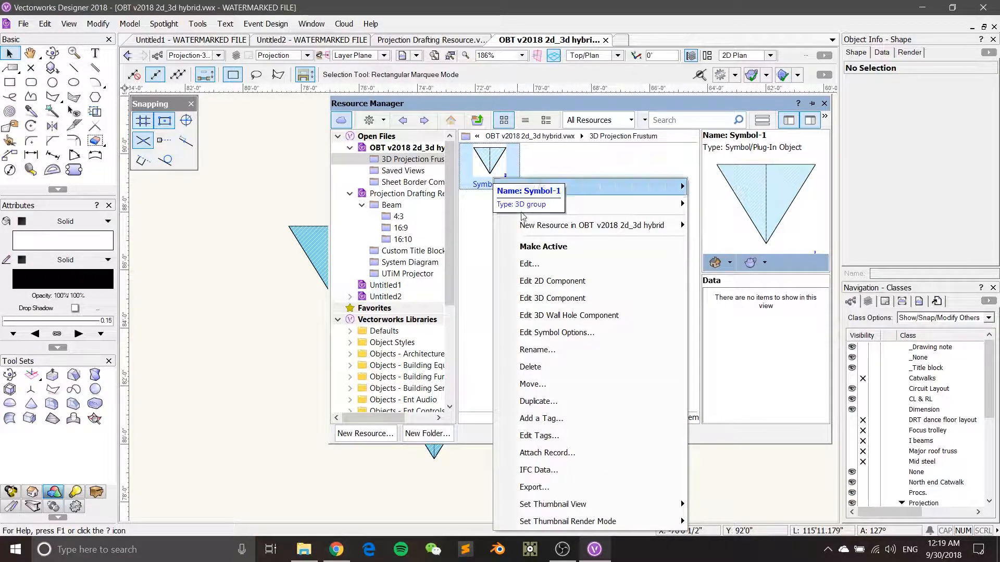
click(543, 263)
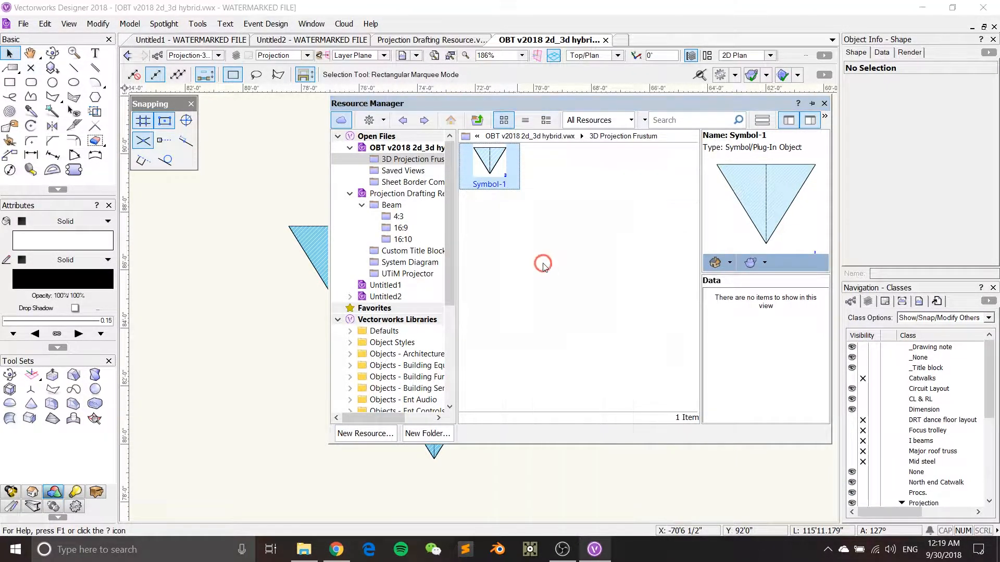
drag(482, 191, 693, 186)
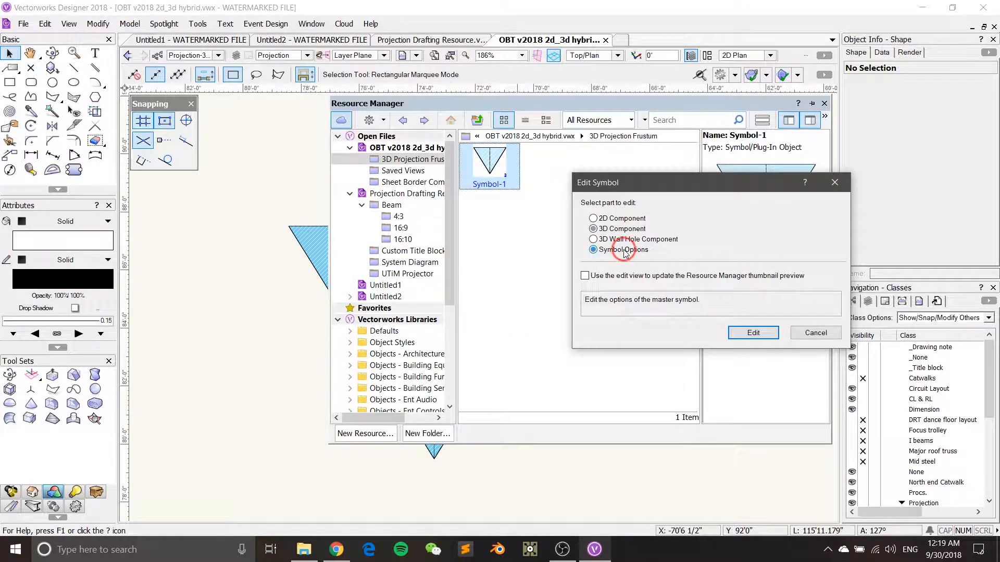
click(749, 333)
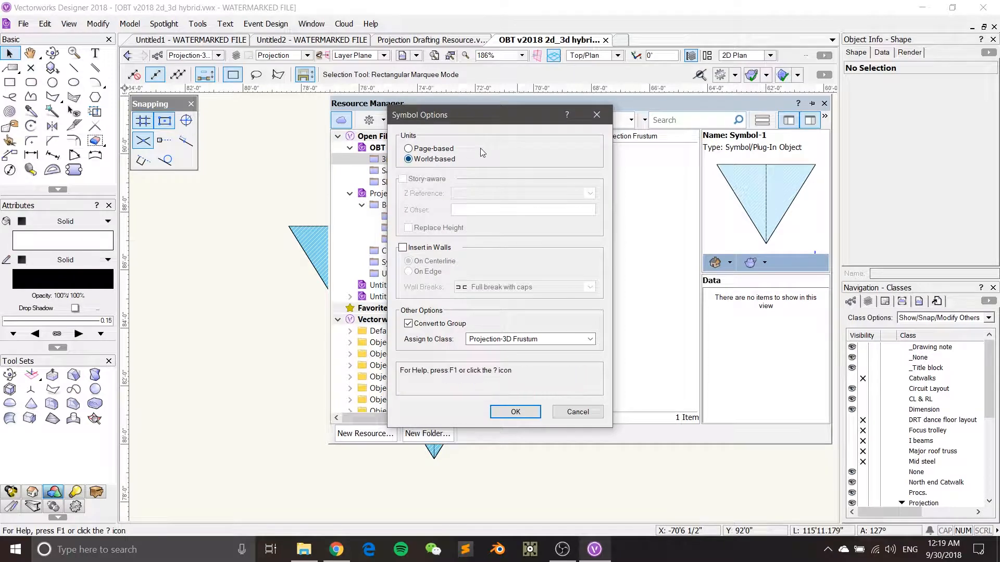
click(595, 113)
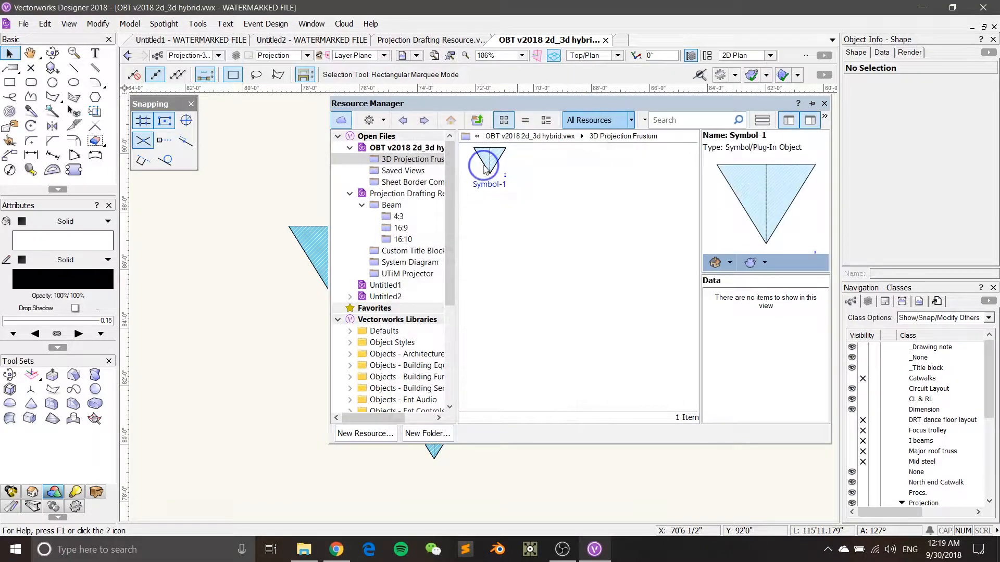
Rename the new frustum symbol as "0.8:10, 16:10"
right_click(485, 166)
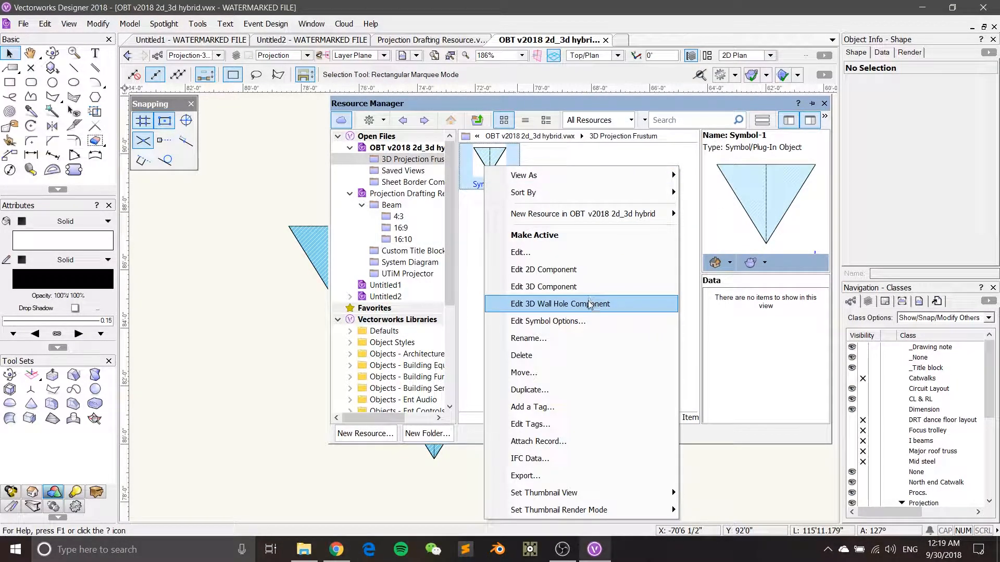
click(584, 338)
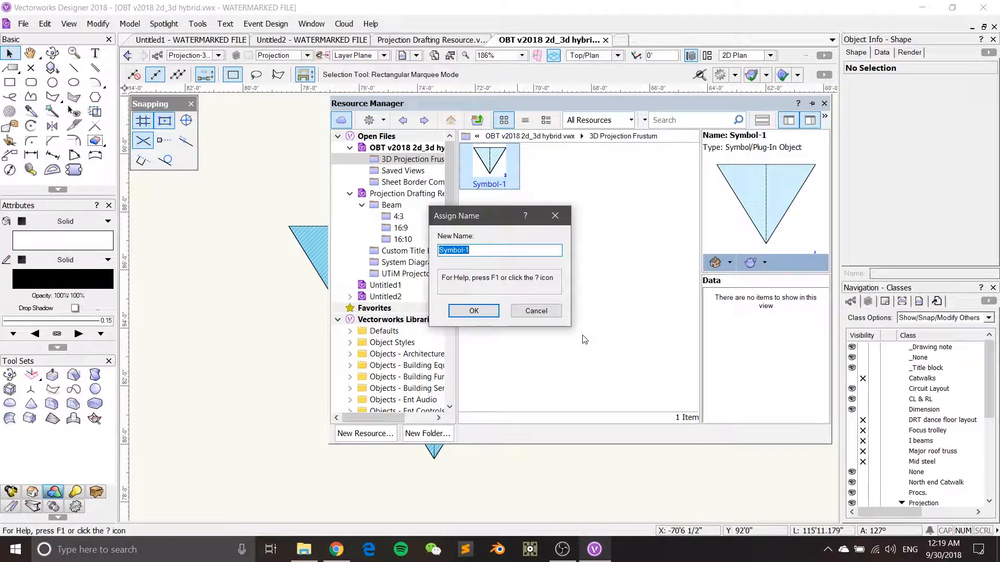
text(0.8)
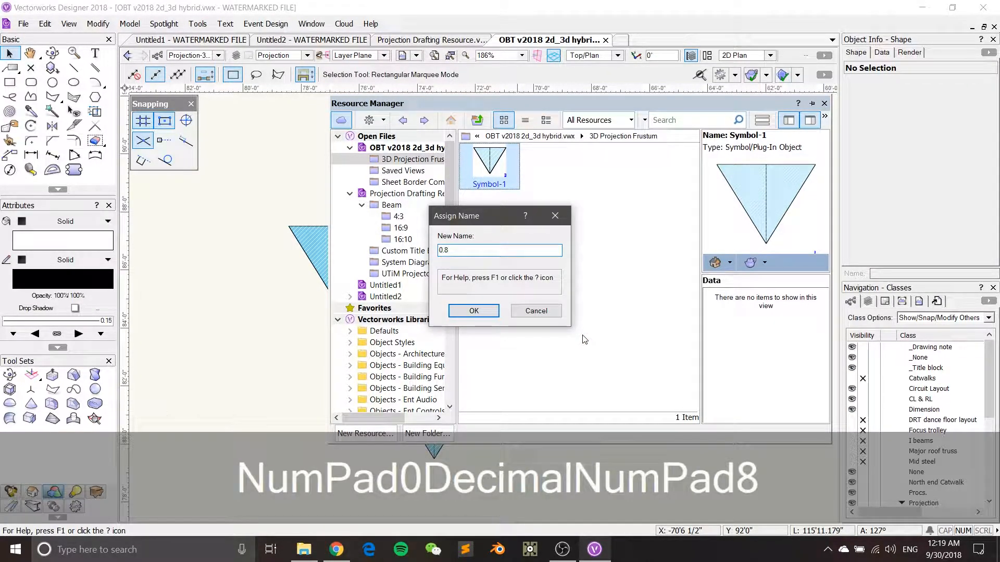
text(:10, )
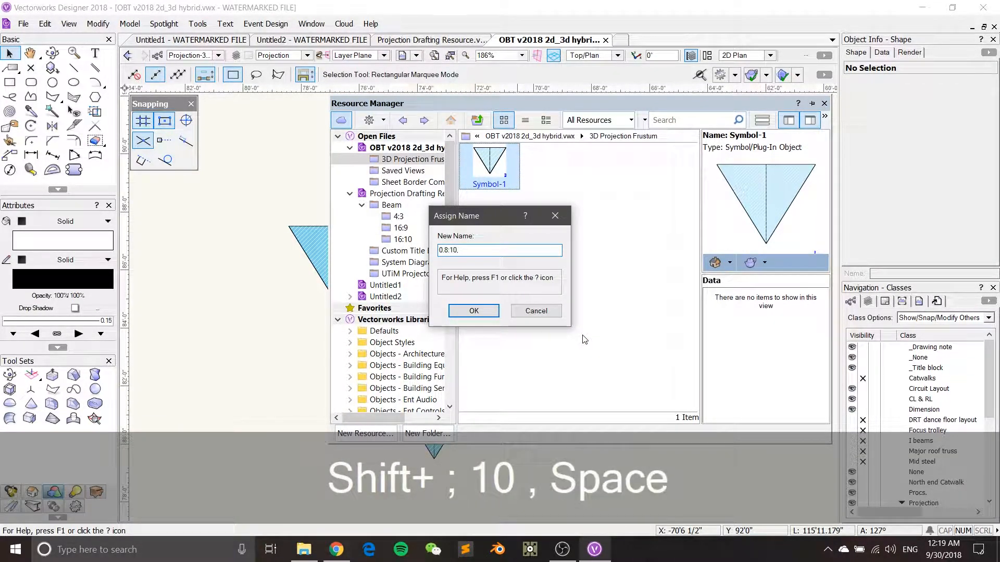
text(16:10)
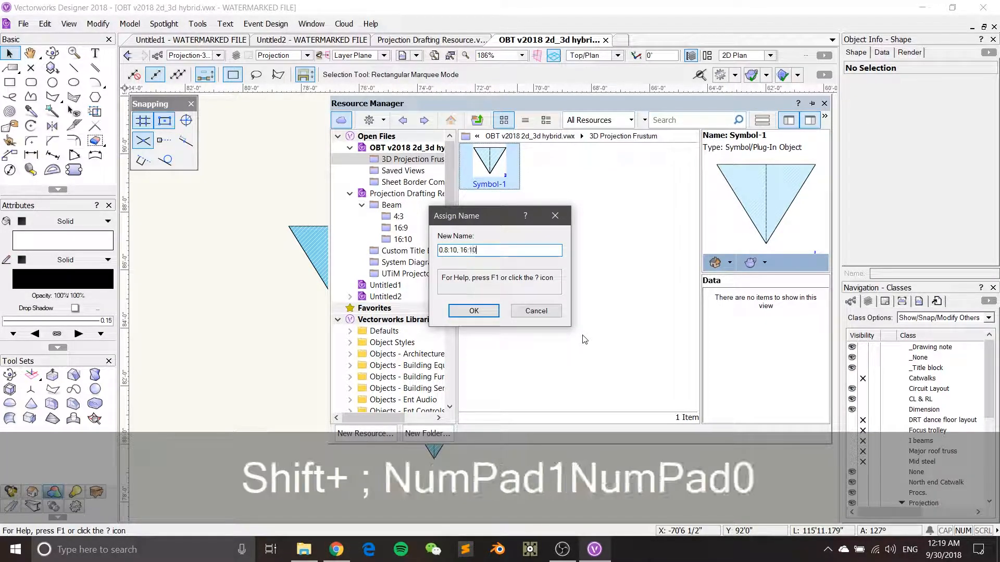
click(471, 311)
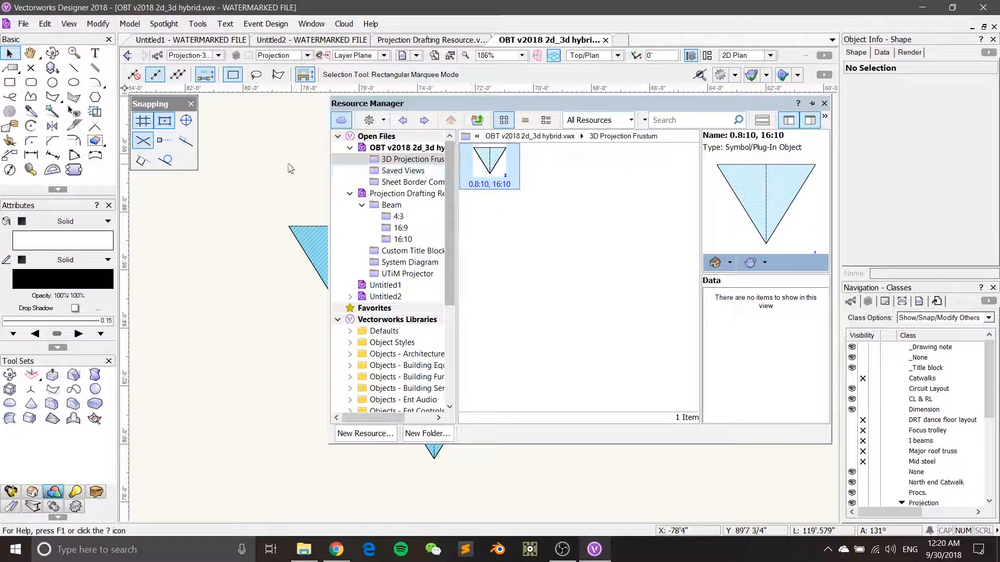
Start a second symbol from the frustum group in the drawing and name it "0.8:10, 16:10 - Symbol"
scroll(409, 228, down, 1)
click(531, 160)
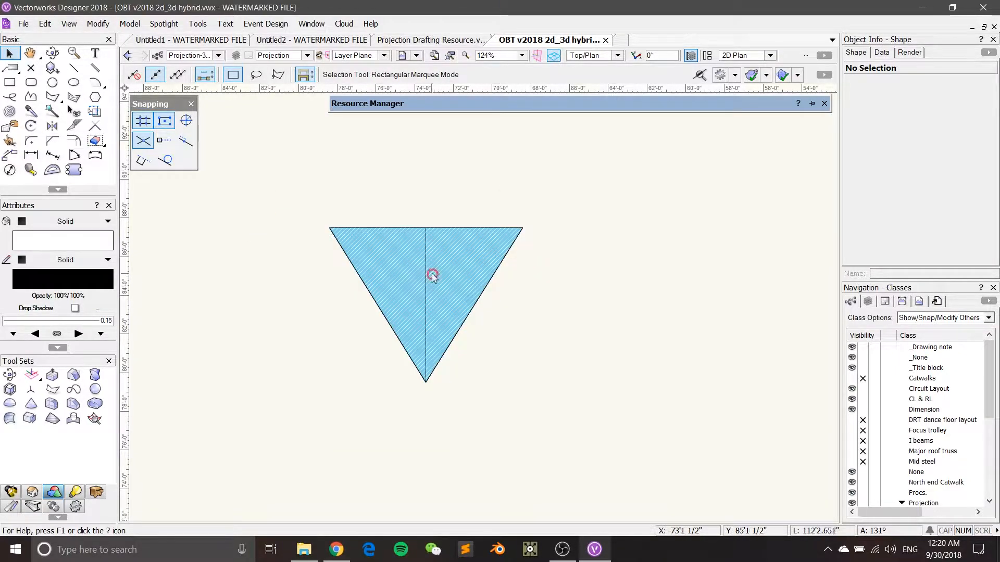
click(432, 276)
scroll(432, 276, up, 2)
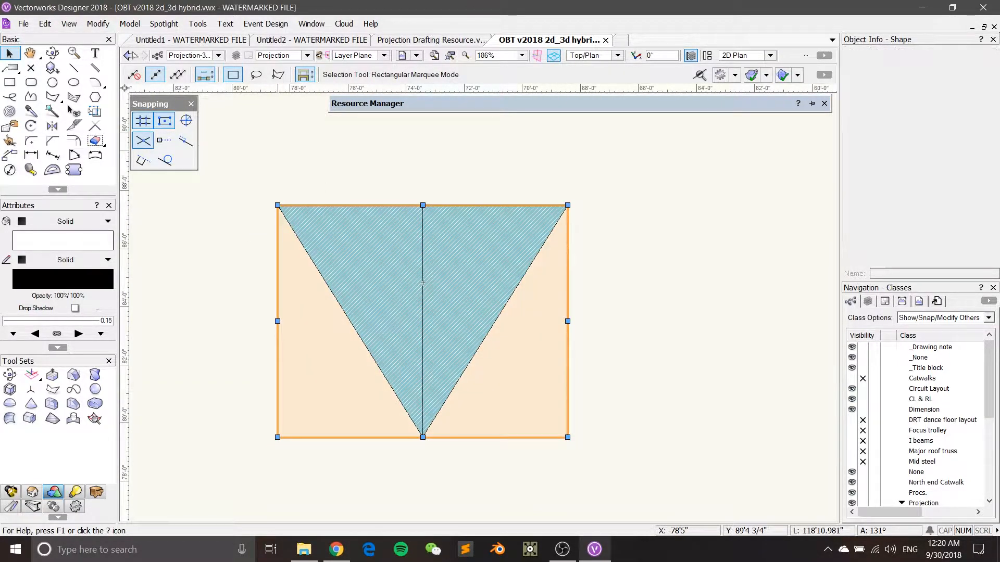
click(98, 24)
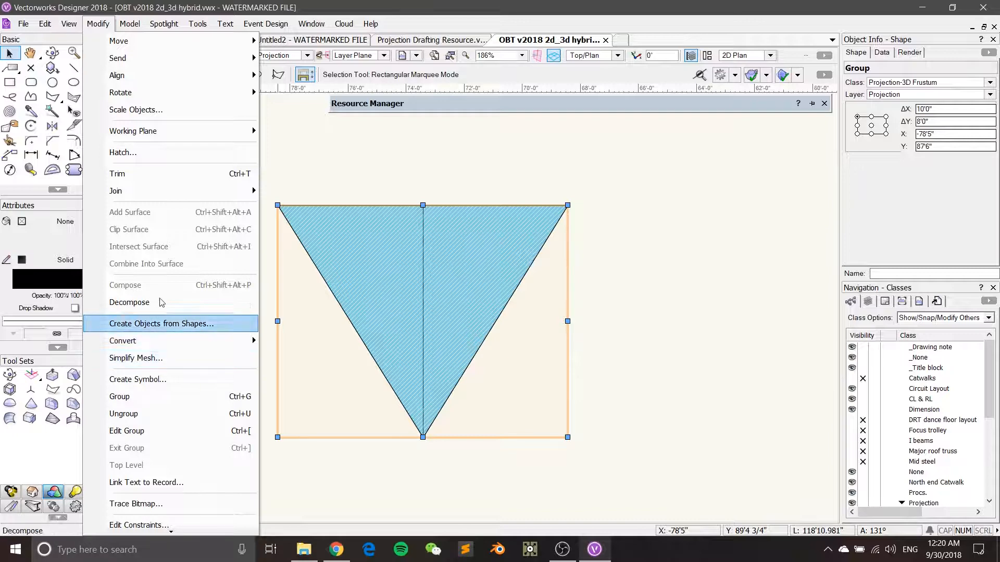
click(178, 386)
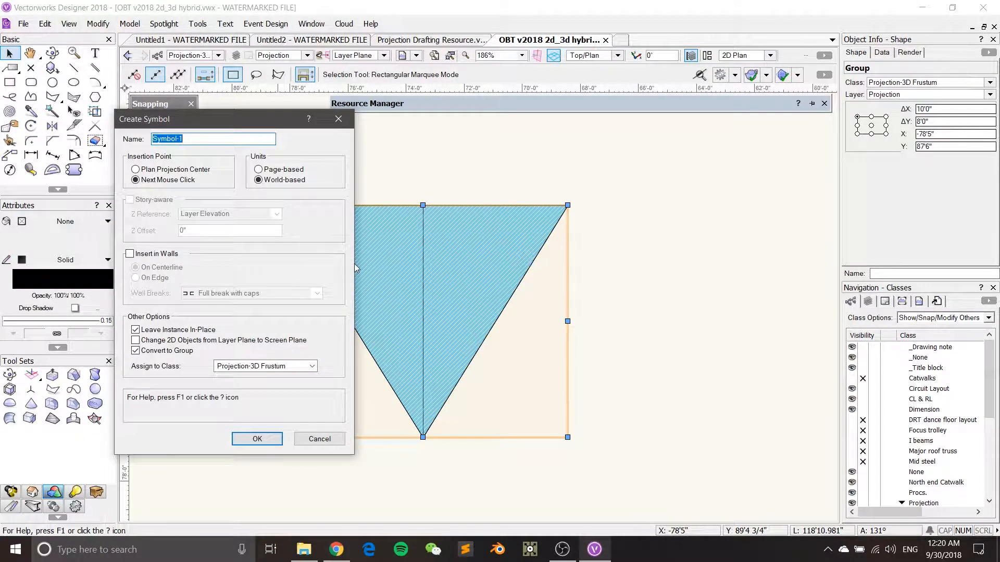
text(0.8:)
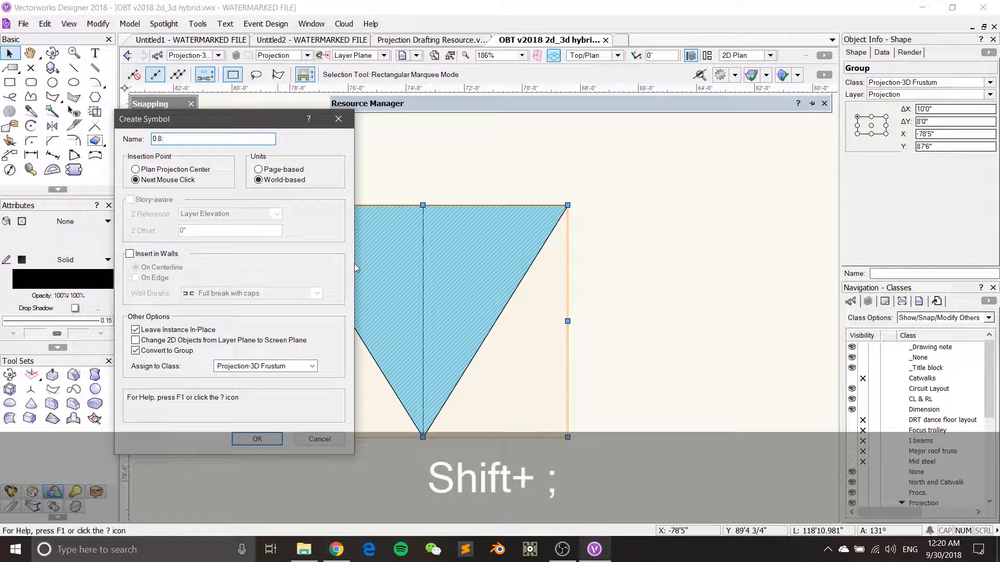
text(10, 2)
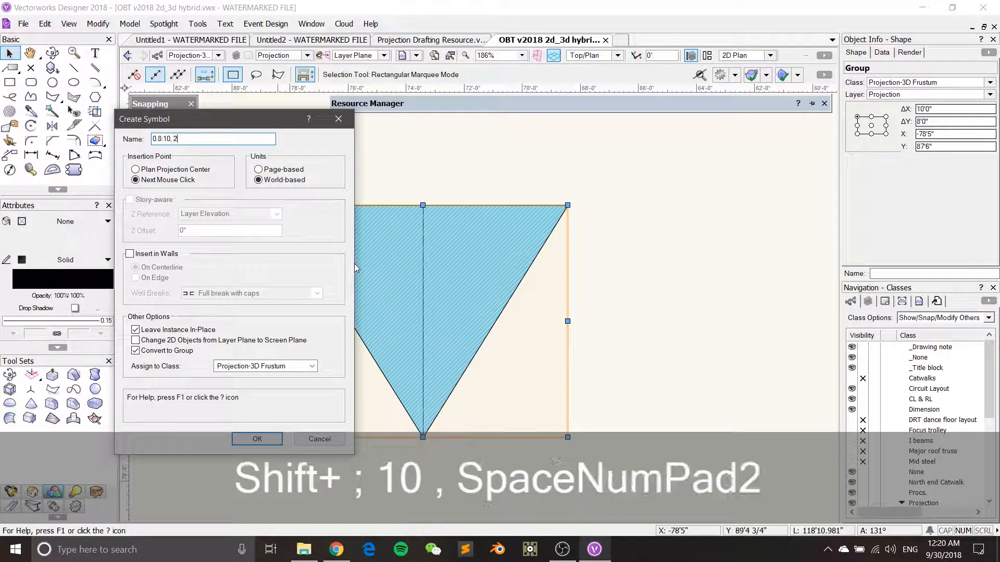
key(BackSpace)
text(16:10)
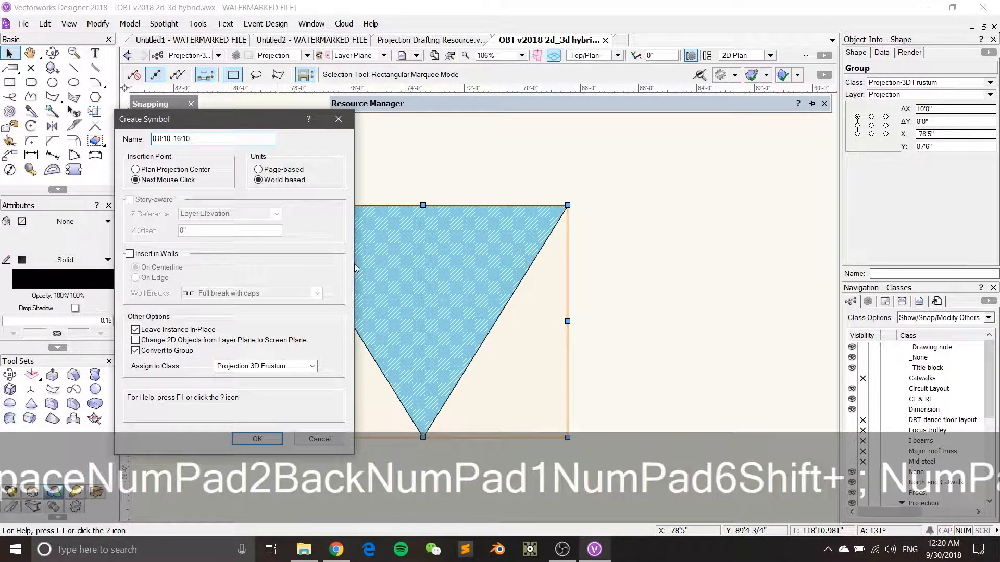
text( - Symbol)
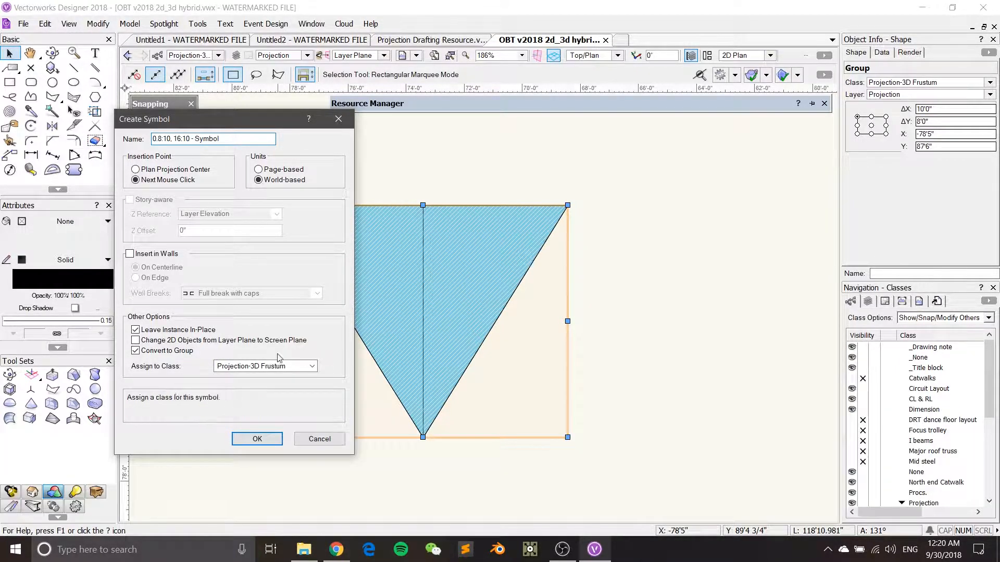
Turn off Convert to Group for the second symbol and place its insertion point at the frustum's lower apex
click(135, 351)
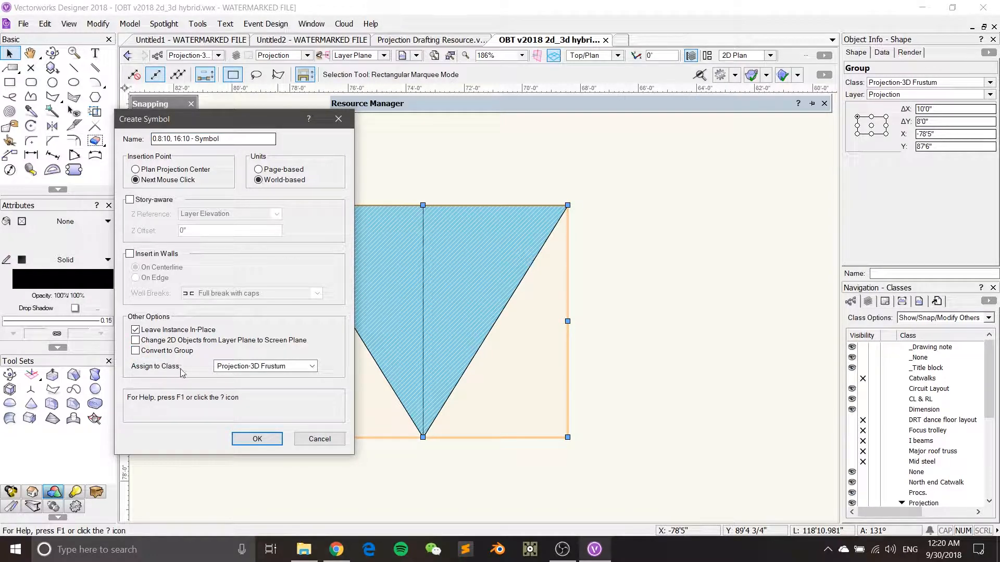
click(257, 439)
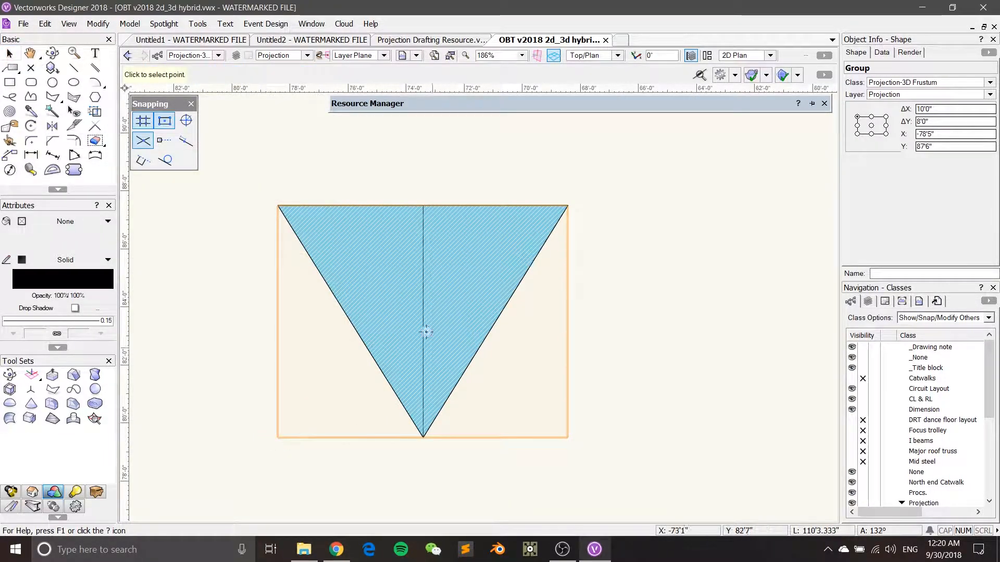
click(423, 436)
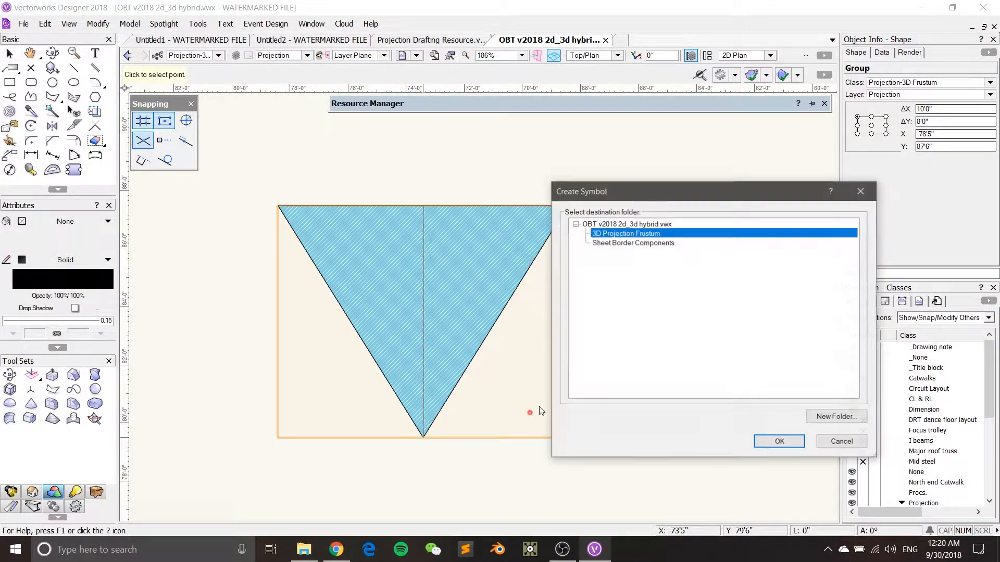
Store the second symbol in the 3D Projection Frustum folder and move its placed instance right to X -42'7 1/2"
click(768, 444)
click(552, 168)
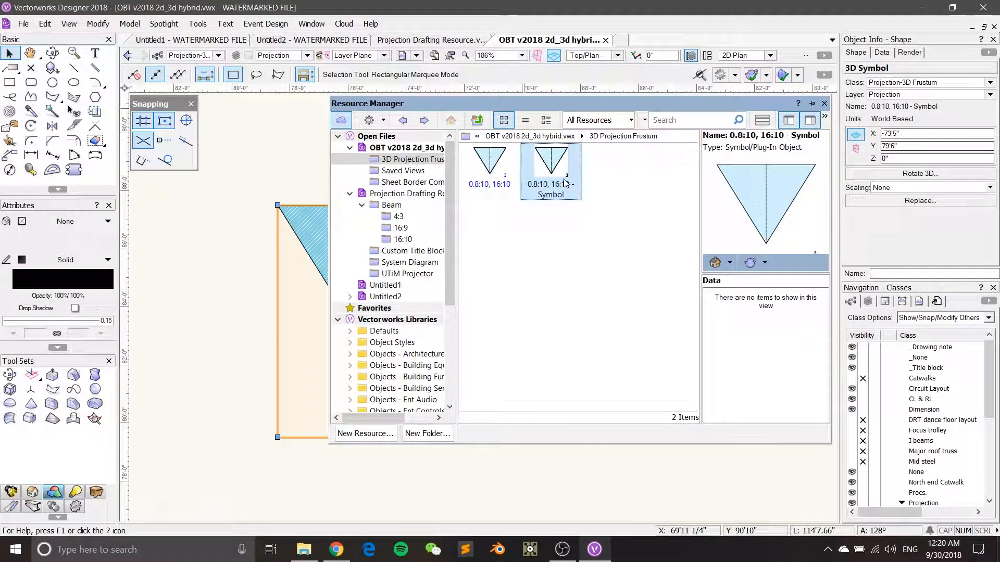
scroll(339, 187, down, 3)
drag(372, 230, 762, 230)
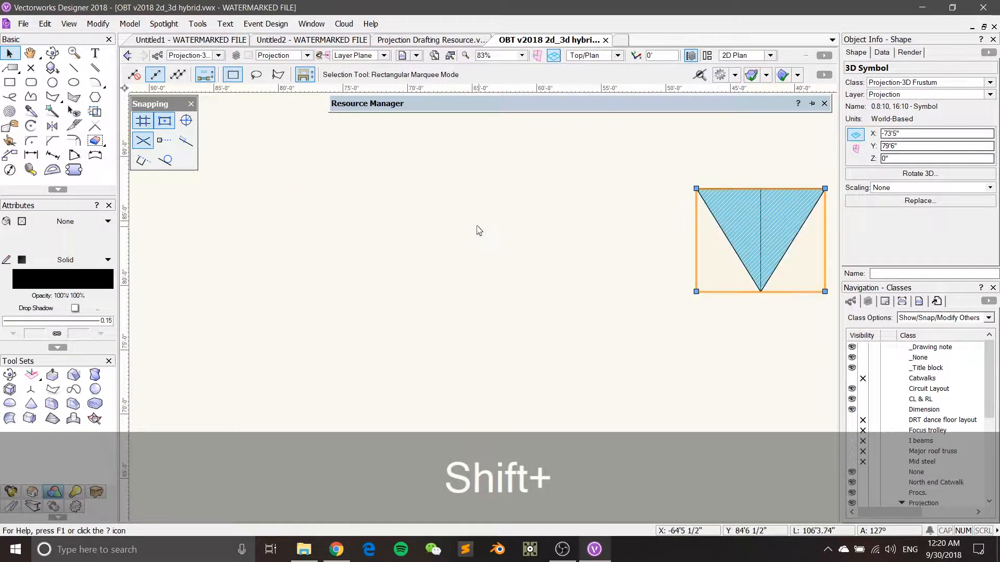
middle_drag(465, 228, 675, 234)
scroll(668, 237, up, 1)
Insert the "0.8:10, 16:10 - Symbol" resource in the empty space, with its insertion point at about X -87'1 1/2", Y 79'2 1/2"
mouse_move(605, 108)
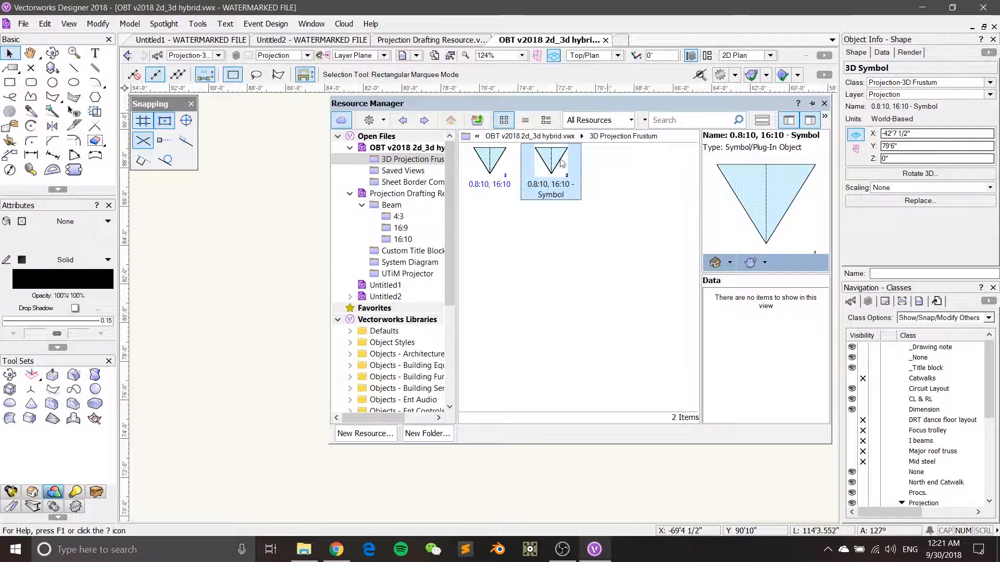
double_click(550, 165)
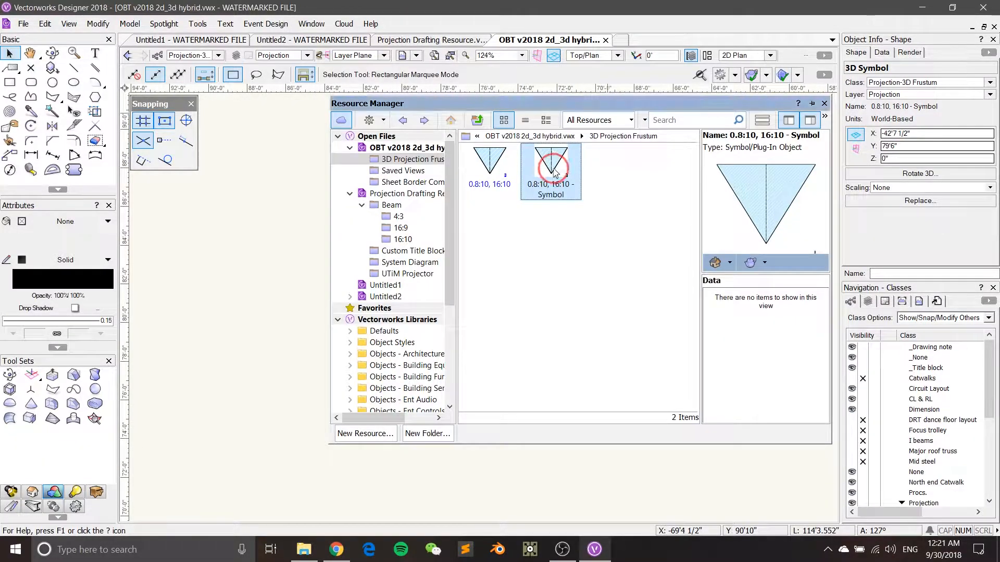
click(264, 337)
click(263, 337)
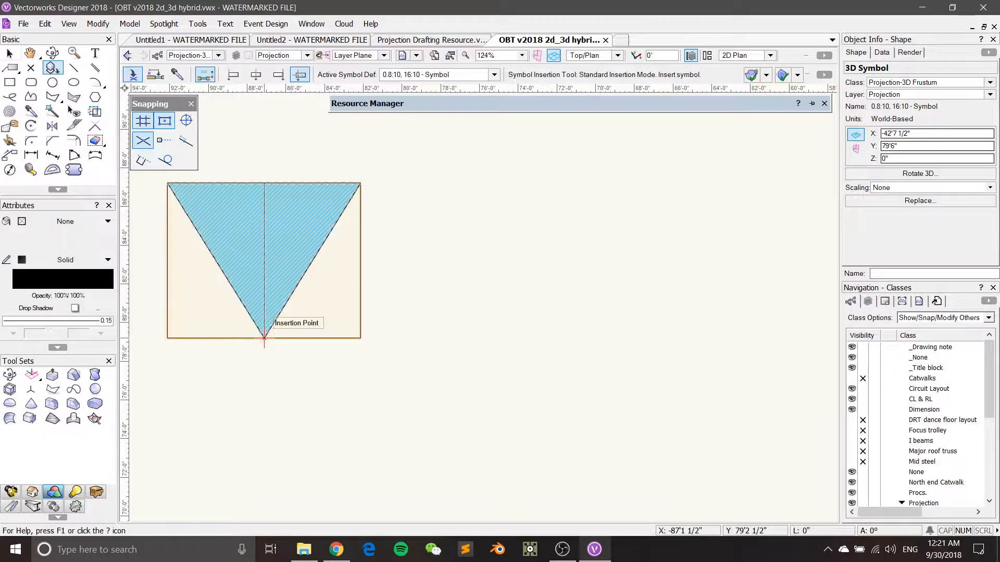
key(x)
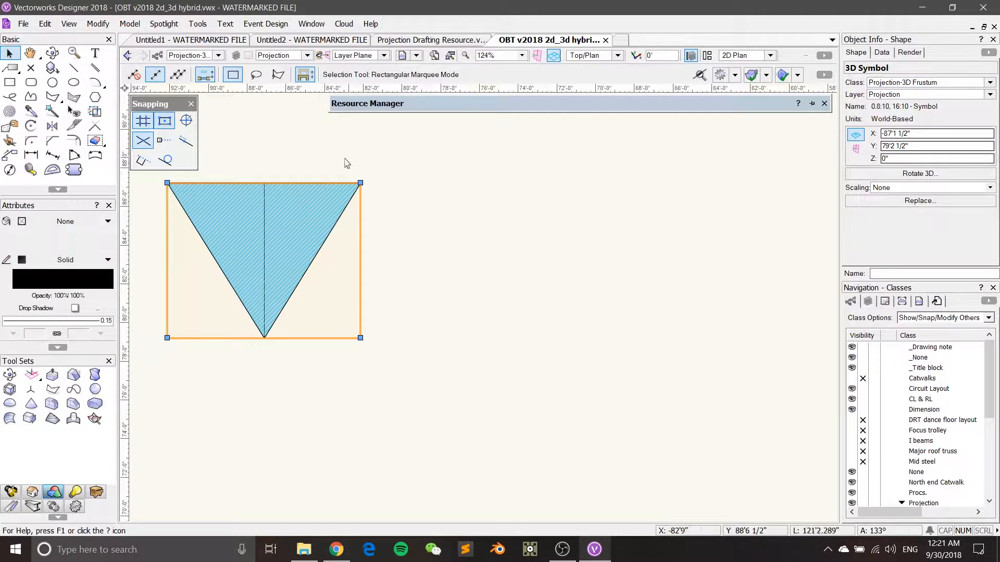
Insert the "0.8:10, 16:10" symbol to the right of the previous instance and nudge the resulting group to X -78'8 1/2", Y 87'1 1/2"
mouse_move(466, 103)
double_click(490, 163)
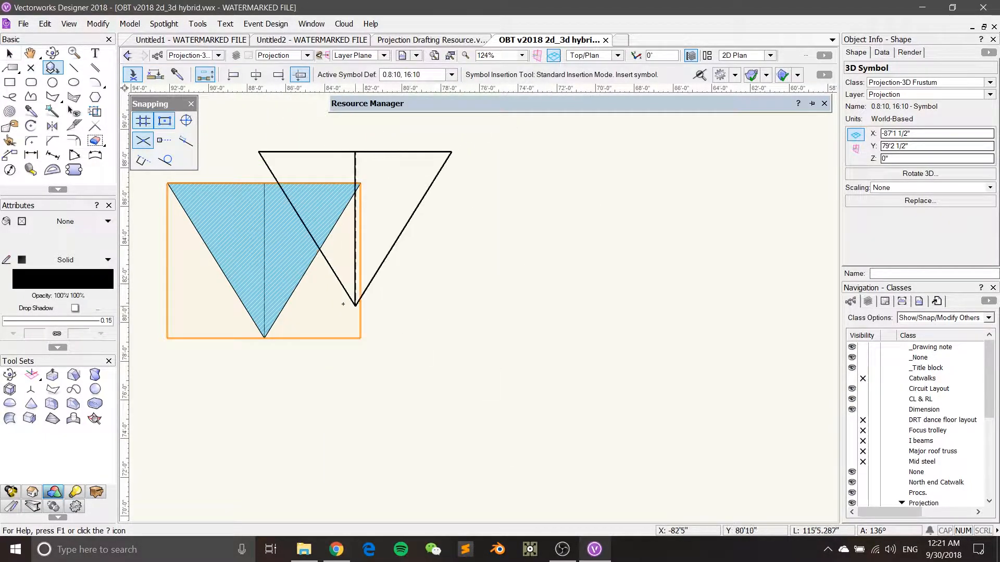
click(512, 342)
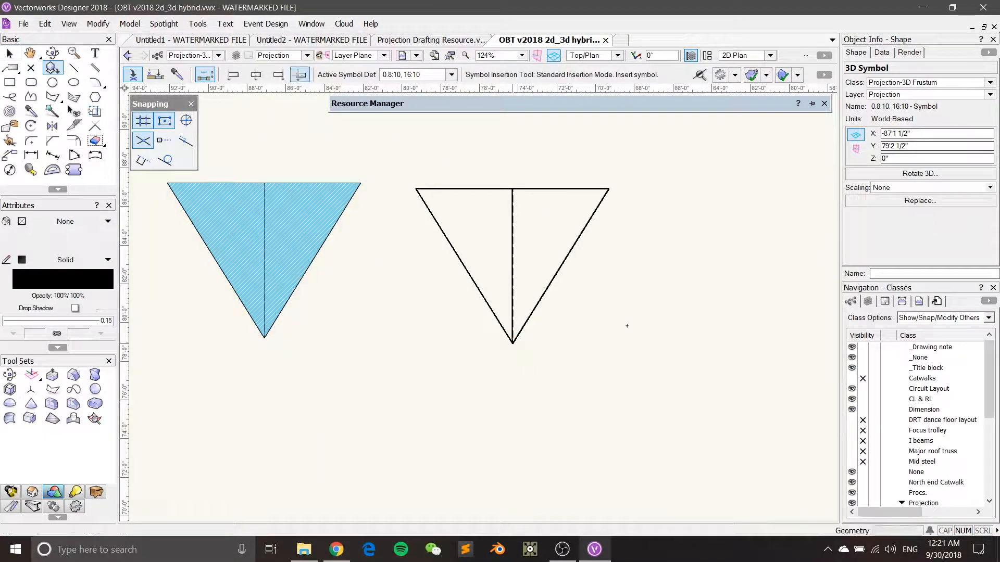
key(x)
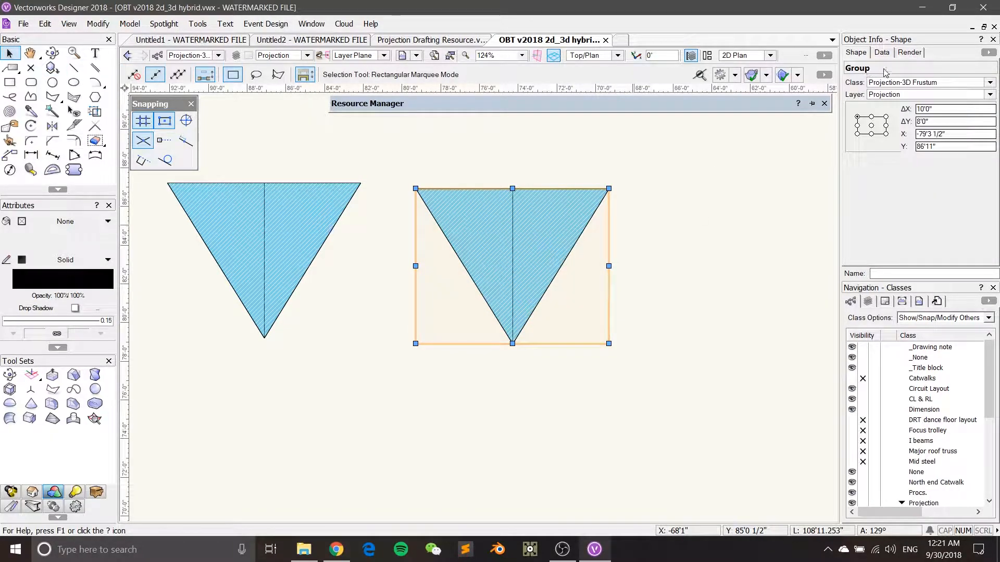
middle_drag(515, 246, 557, 232)
mouse_move(558, 231)
mouse_down()
mouse_move(586, 237)
mouse_move(568, 238)
mouse_up()
scroll(567, 237, down, 2)
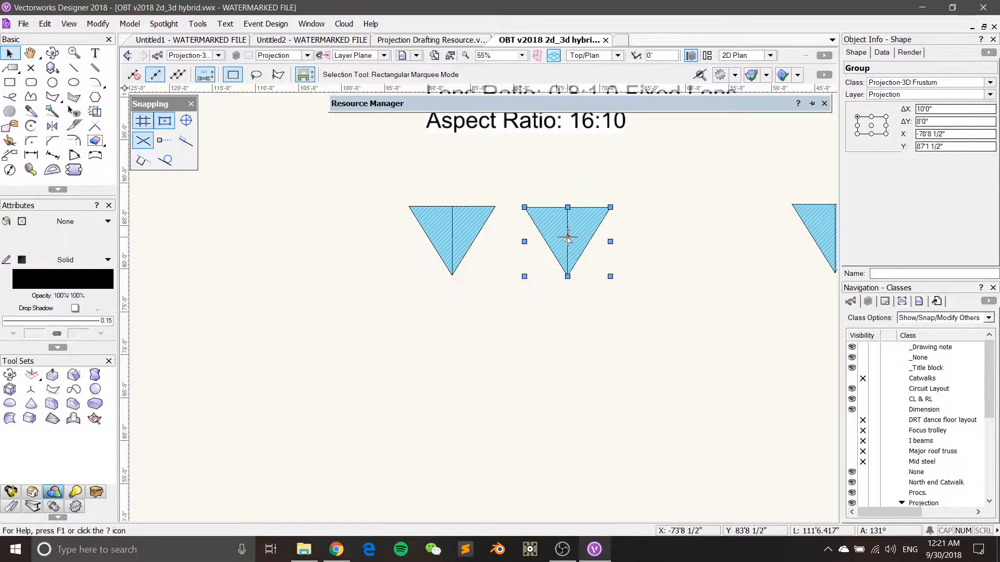
Measure along the top edge of the rightmost frustum symbol with a temporary line
scroll(567, 237, up, 1)
scroll(633, 224, up, 1)
middle_drag(690, 224, 487, 220)
scroll(491, 221, down, 1)
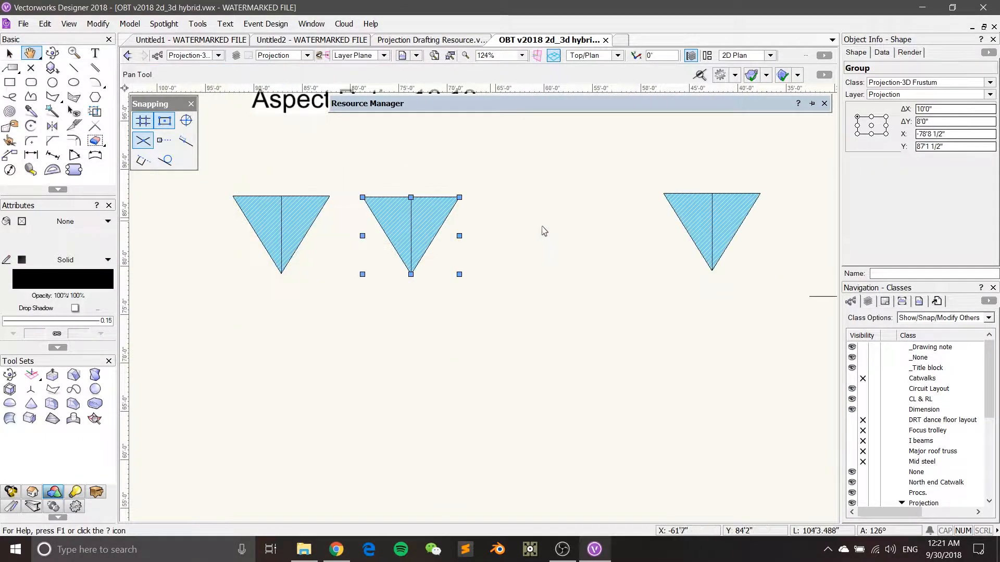
scroll(543, 230, down, 1)
scroll(617, 185, up, 3)
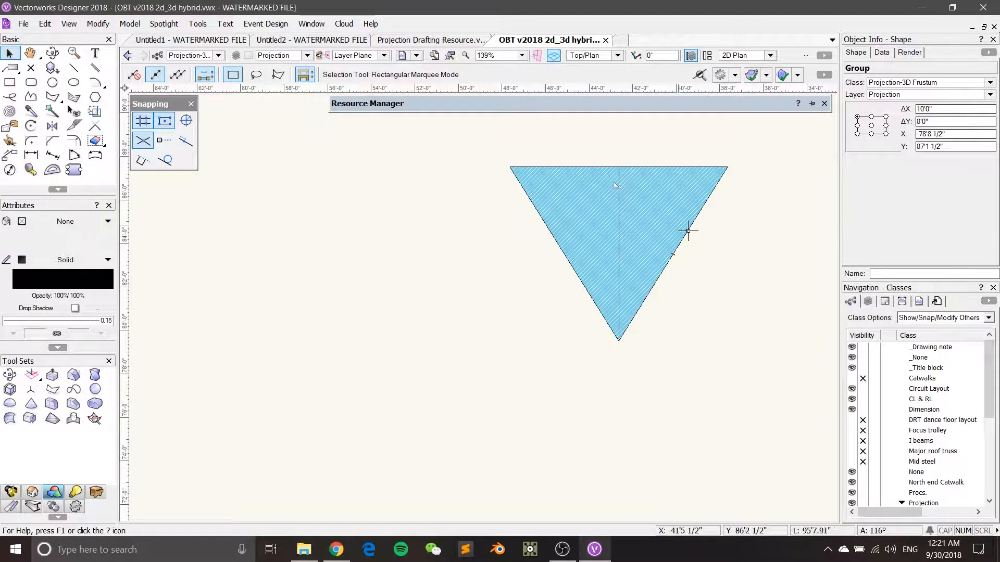
key(2)
click(511, 167)
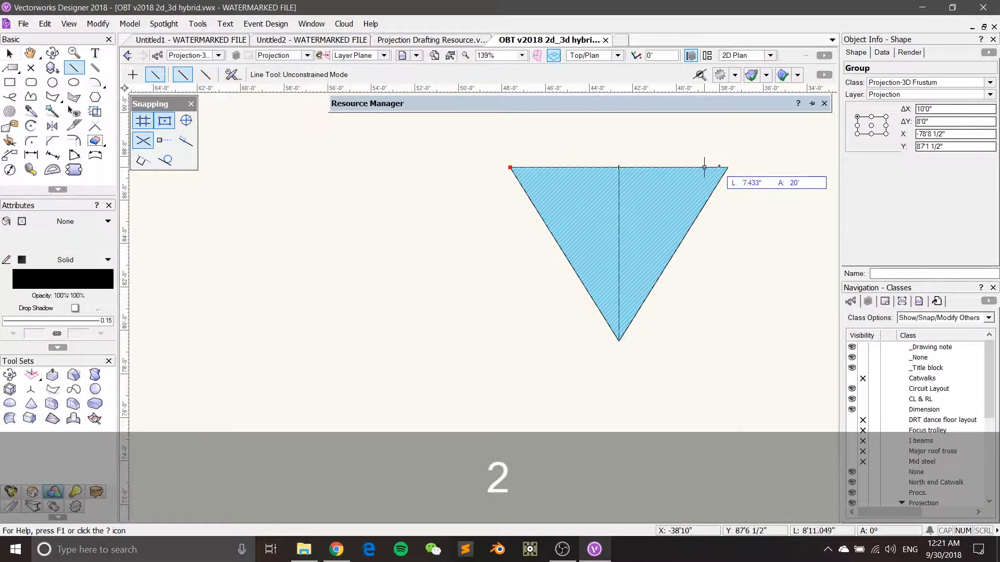
key(Escape)
key(x)
scroll(416, 237, down, 5)
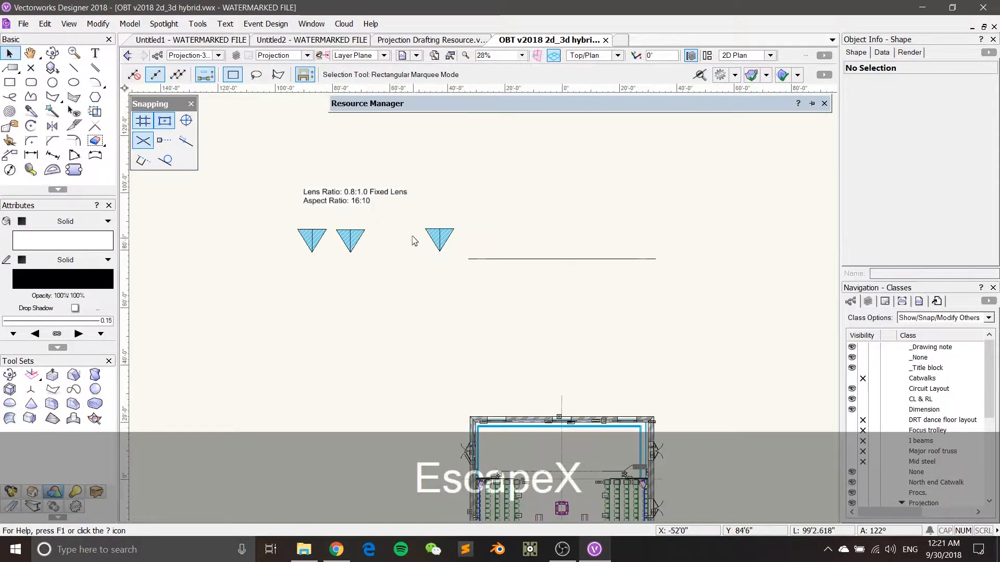
middle_drag(337, 282, 355, 230)
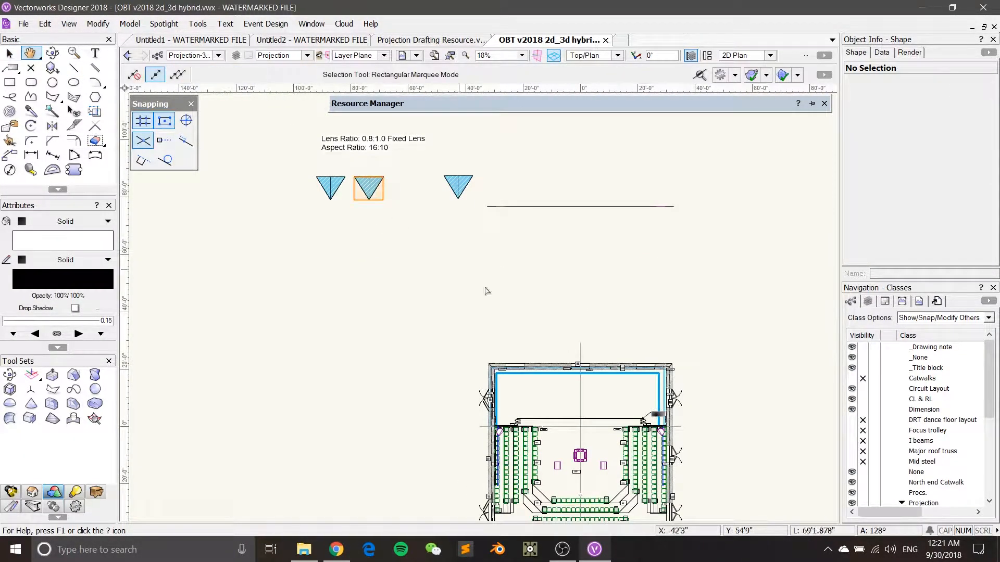
middle_drag(528, 313, 491, 263)
scroll(558, 381, up, 4)
scroll(506, 290, down, 1)
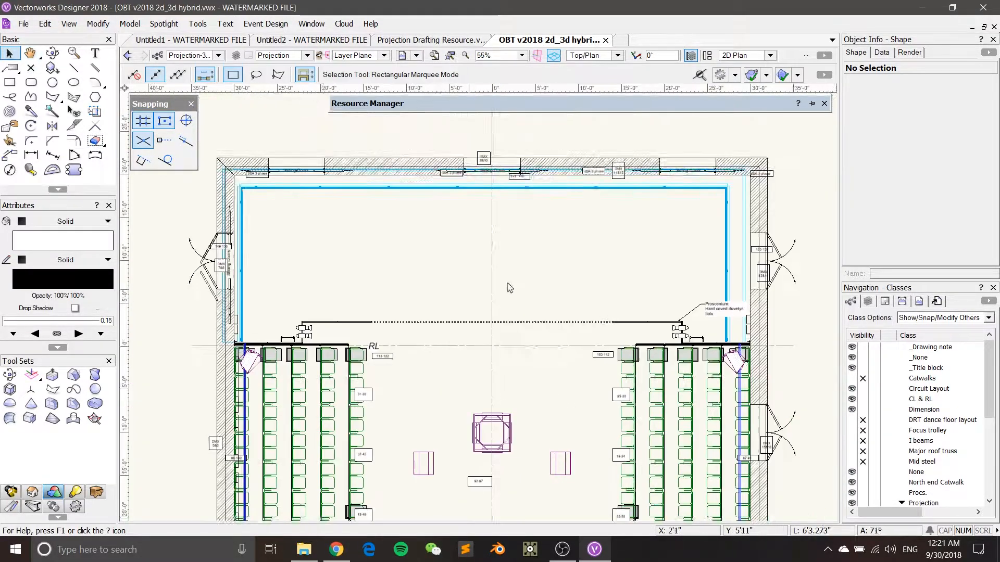
middle_drag(467, 322, 417, 264)
scroll(397, 214, up, 1)
mouse_move(435, 221)
middle_down()
mouse_move(448, 214)
mouse_move(425, 218)
middle_up()
key(4)
click(322, 239)
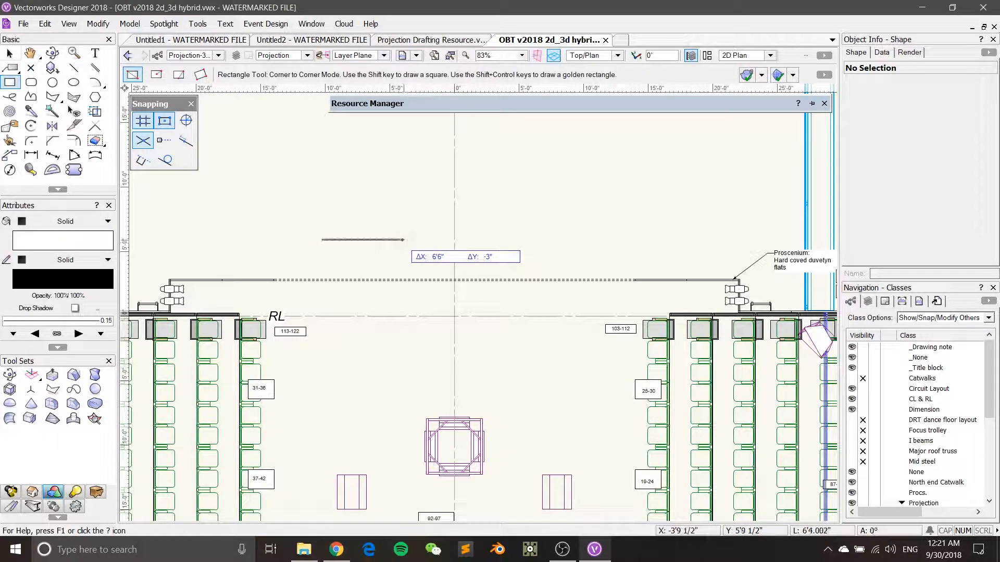
key(Escape)
key(Escape)
In Front view, draw a rectangle about 4'5 1/2" wide and 9'4 1/2" high on the stage, left of the centreline
click(594, 55)
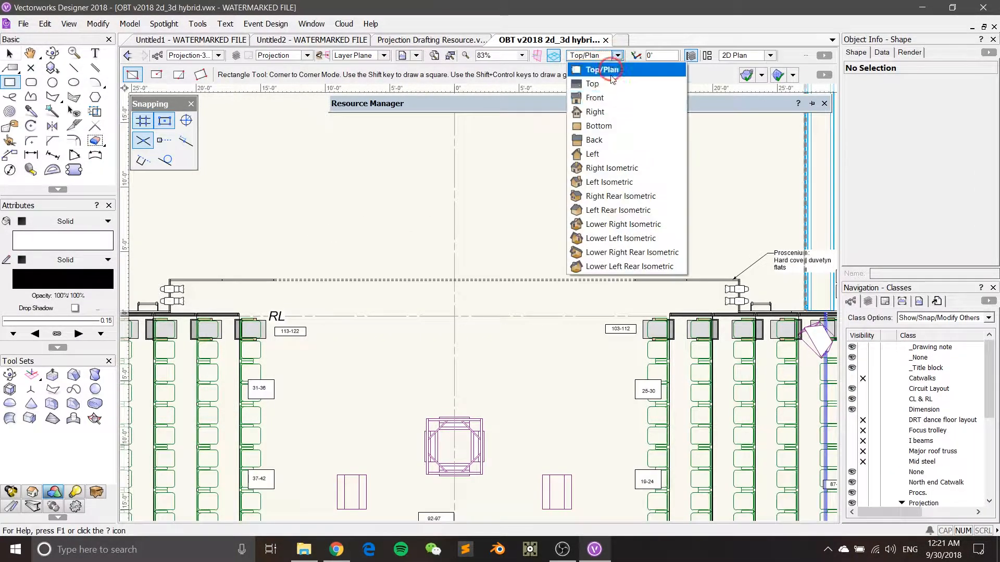
click(589, 97)
scroll(361, 336, up, 3)
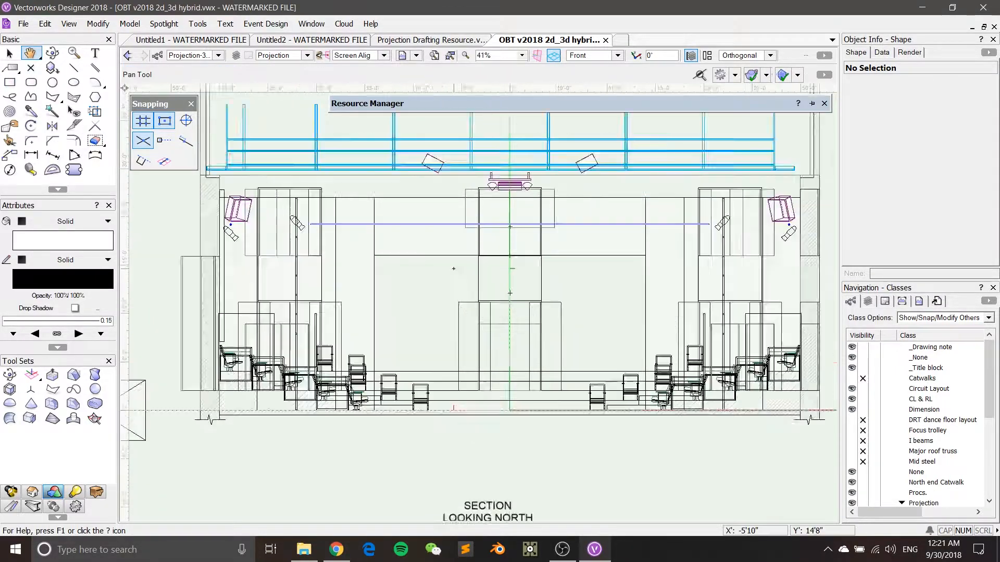
click(376, 269)
click(440, 405)
key(x)
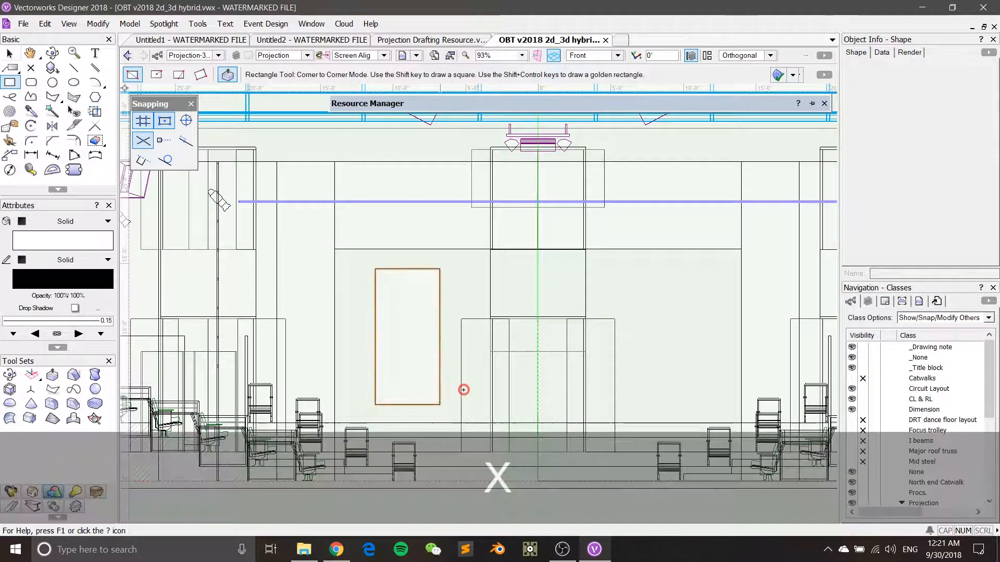
Extrude the stage rectangle by 1' with the Push/Pull tool in an orbited 3D view
ctrl+middle_drag(460, 381, 479, 386)
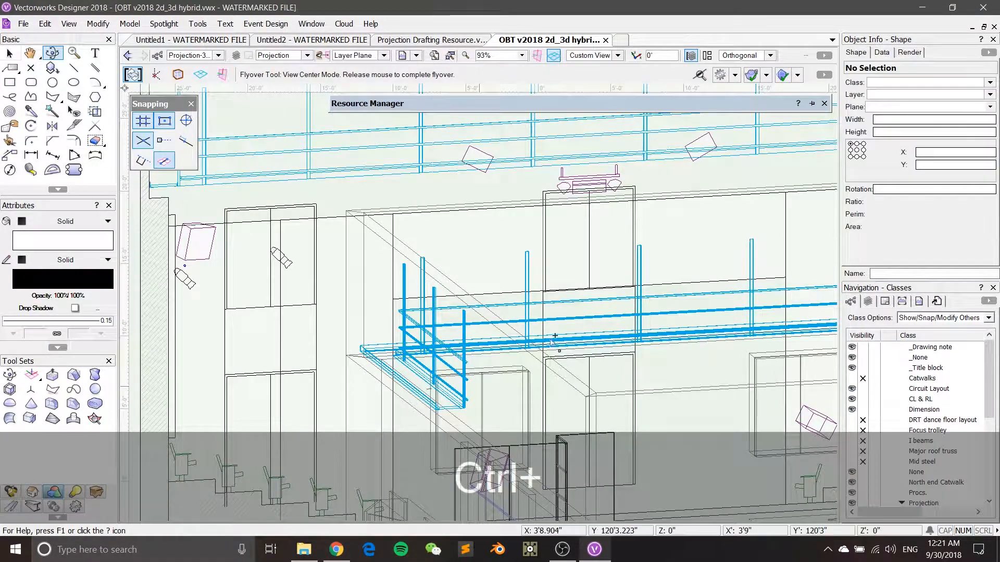
middle_drag(581, 387, 439, 230)
key(shift+r)
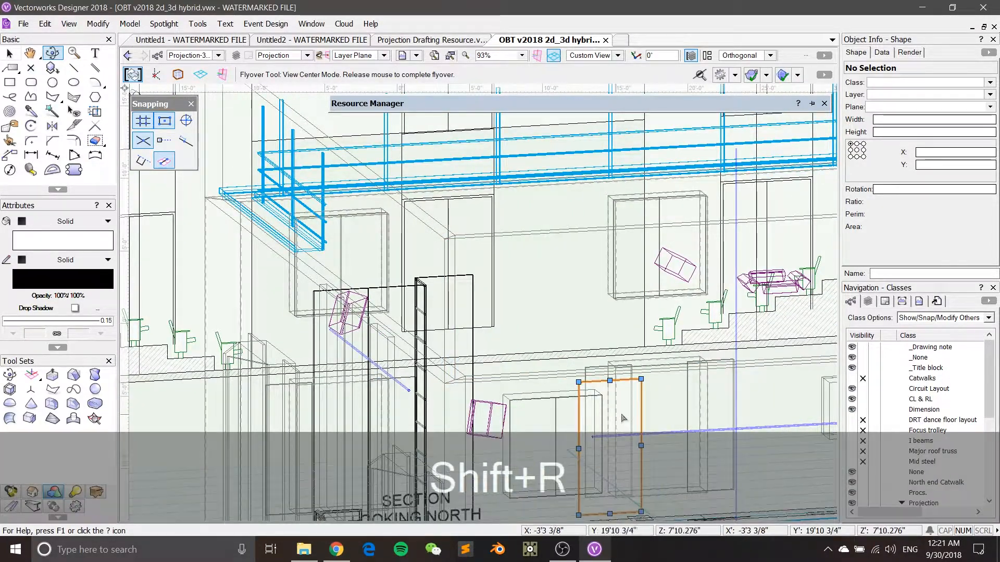
key(x)
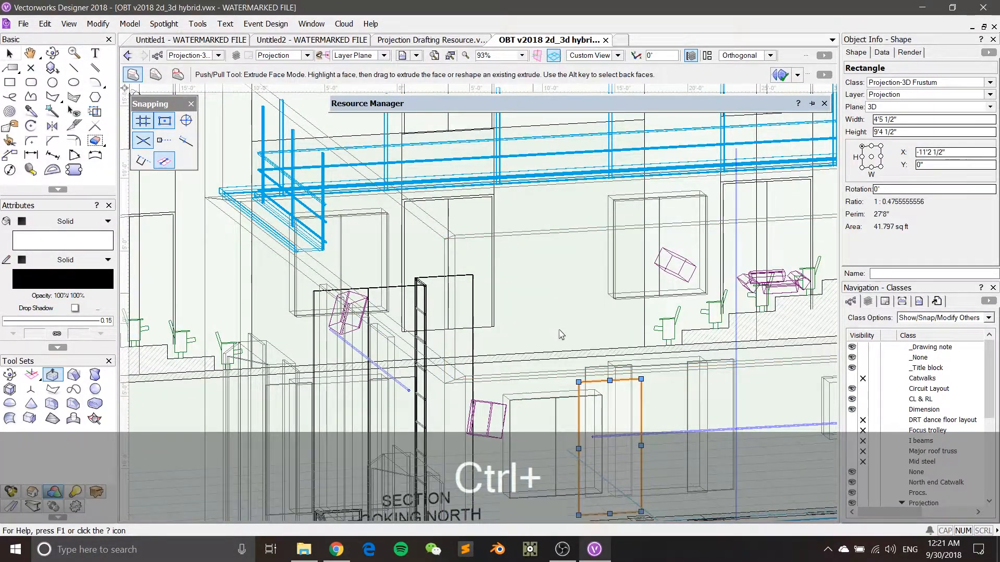
ctrl+middle_drag(561, 335, 407, 196)
scroll(649, 383, down, 2)
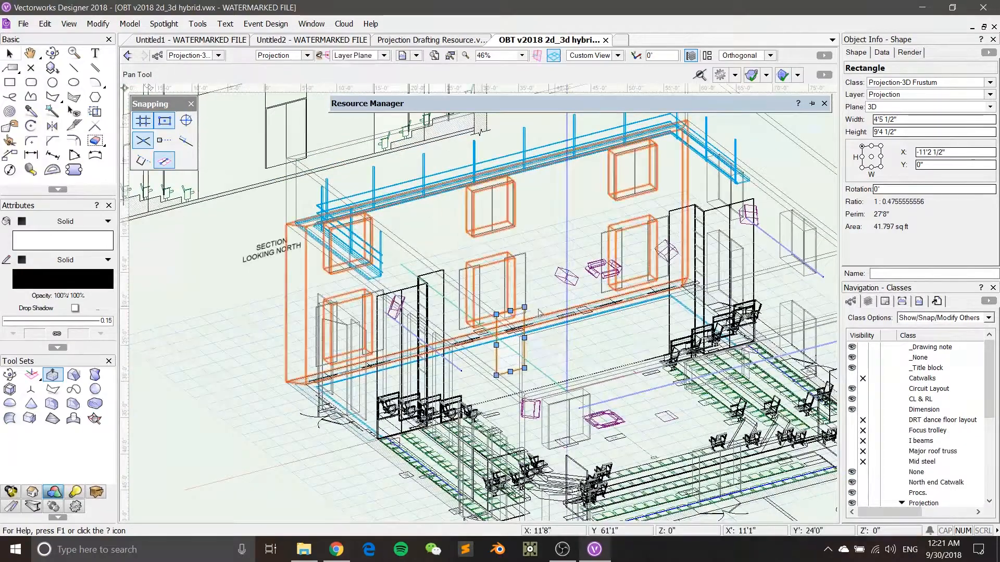
ctrl+middle_drag(539, 316, 544, 274)
scroll(590, 376, up, 2)
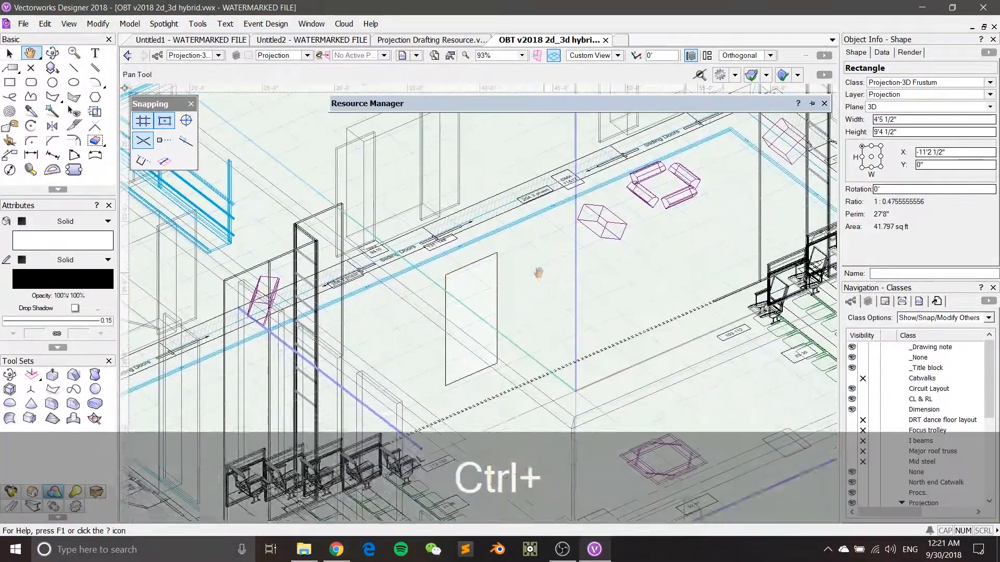
key(shift+r)
click(483, 292)
key(Tab)
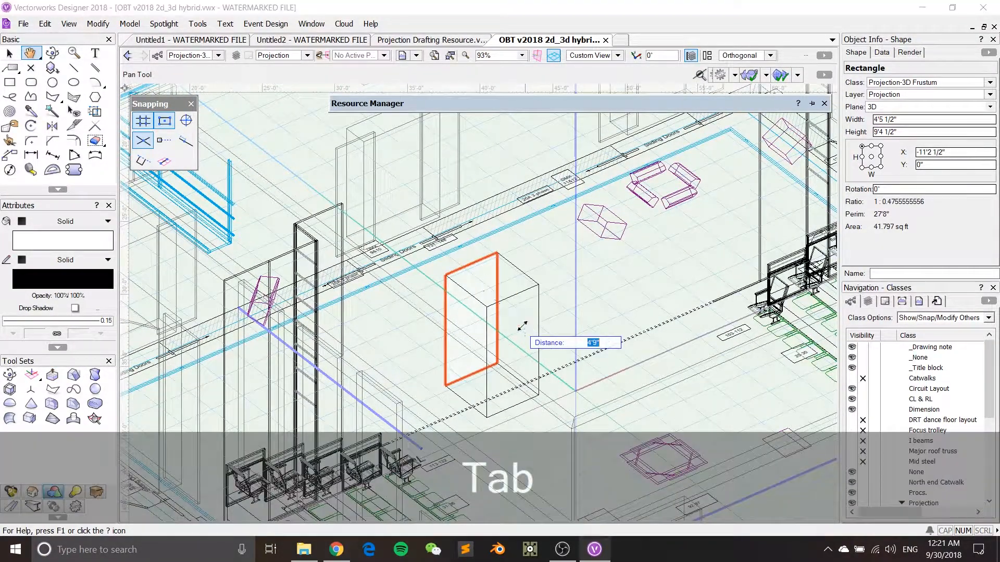
text(1')
key(Return)
key(Return)
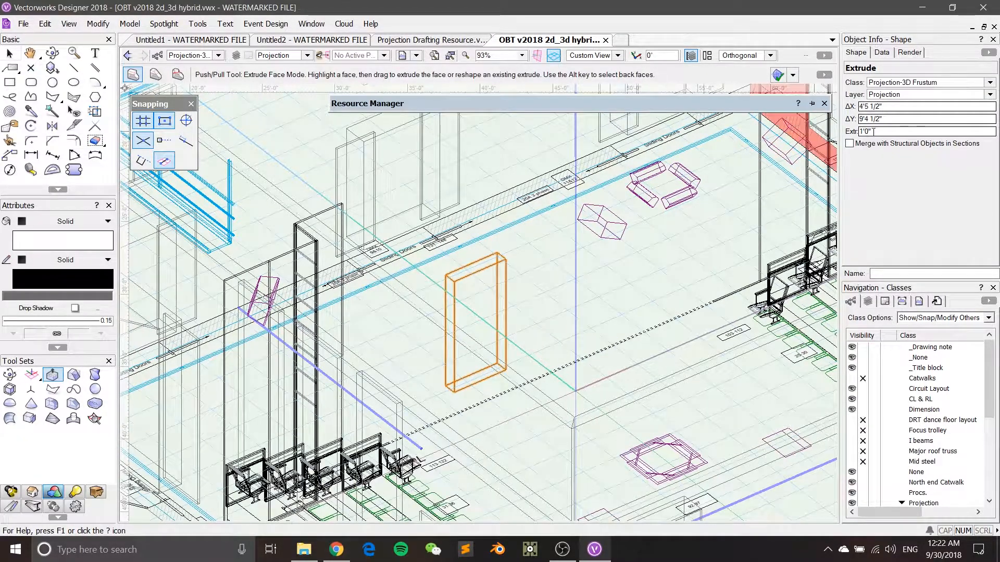
Set the stage panel's extrusion depth to 1"
text(1)
key(Return)
key(x)
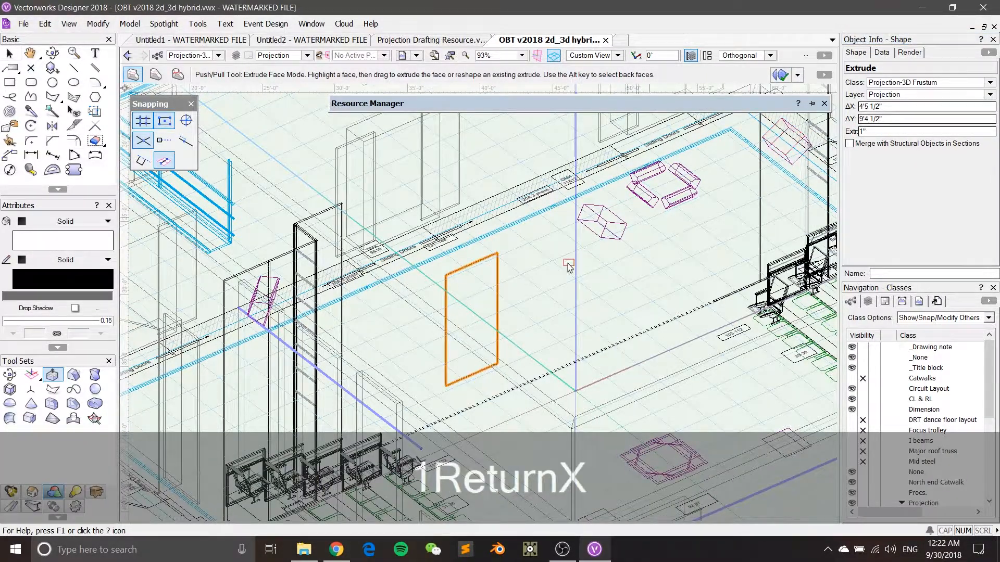
Return to Top/Plan view and move the panel upstage and closer to the centreline, with its left end at about X -6'5"
scroll(520, 297, up, 2)
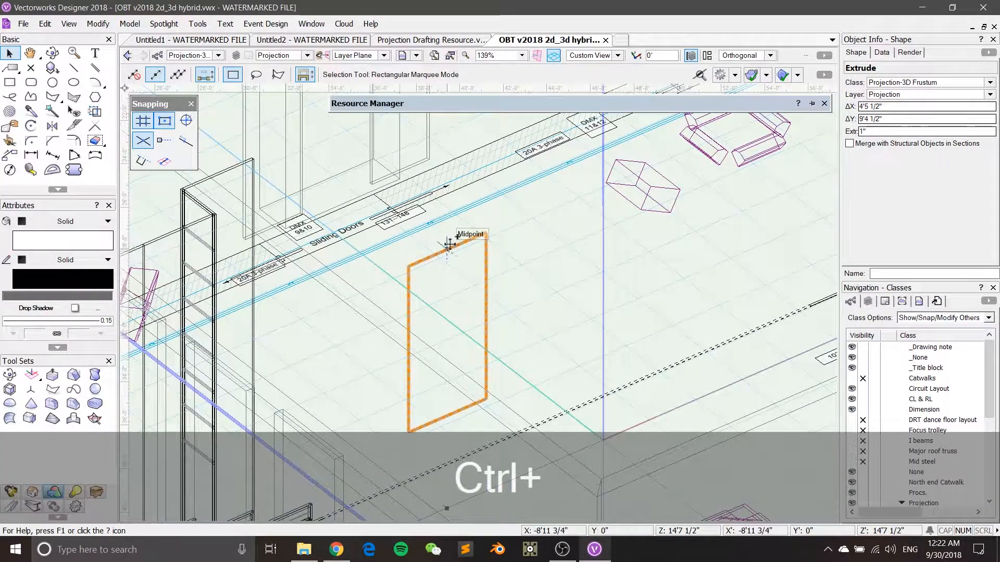
key(ctrl+5)
drag(491, 302, 565, 237)
scroll(563, 235, down, 1)
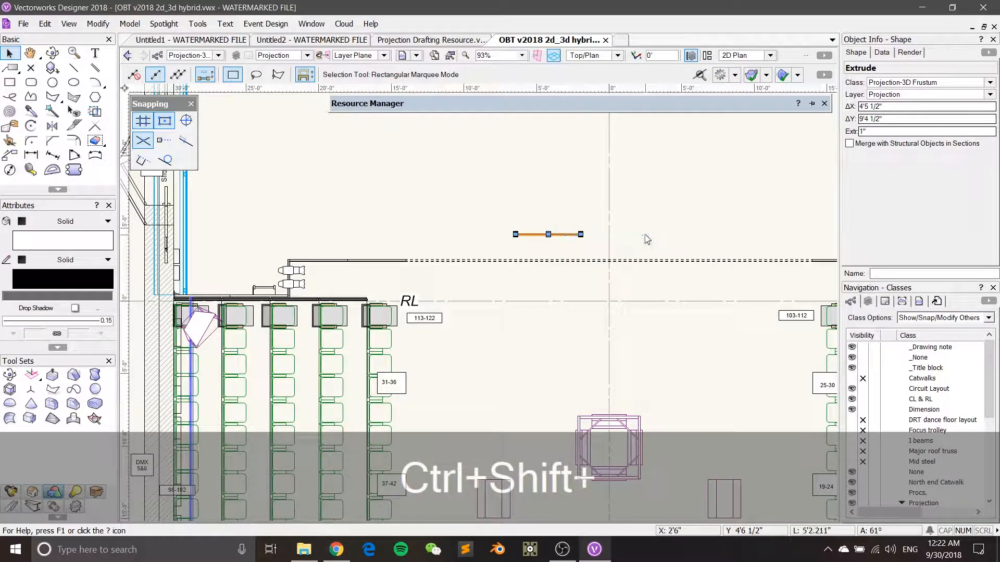
Duplicate the panel twice to its right in line with the original, making a row of three with small gaps
scroll(645, 239, up, 1)
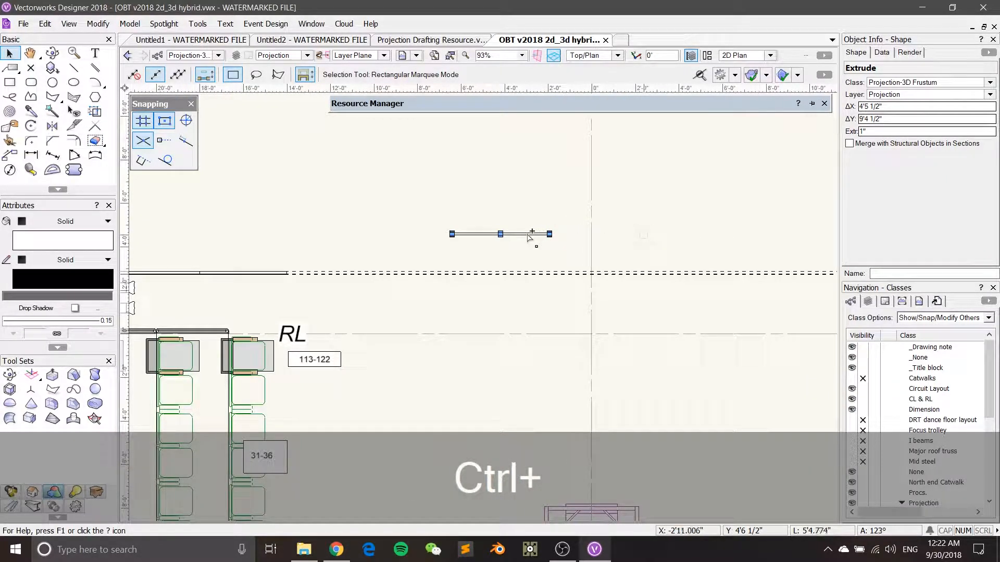
ctrl+drag(527, 237, 634, 235)
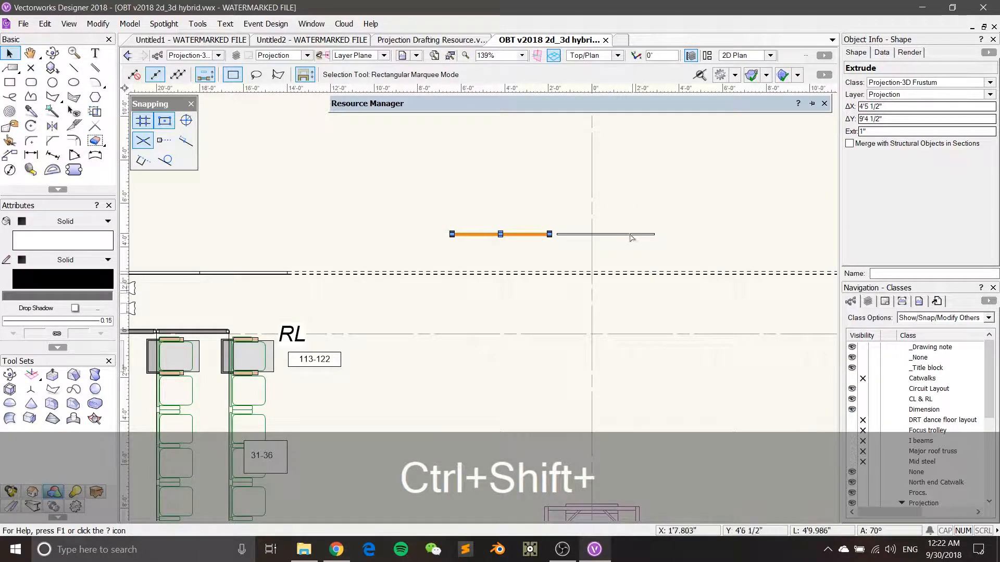
click(632, 238)
ctrl+shift+drag(637, 235, 748, 234)
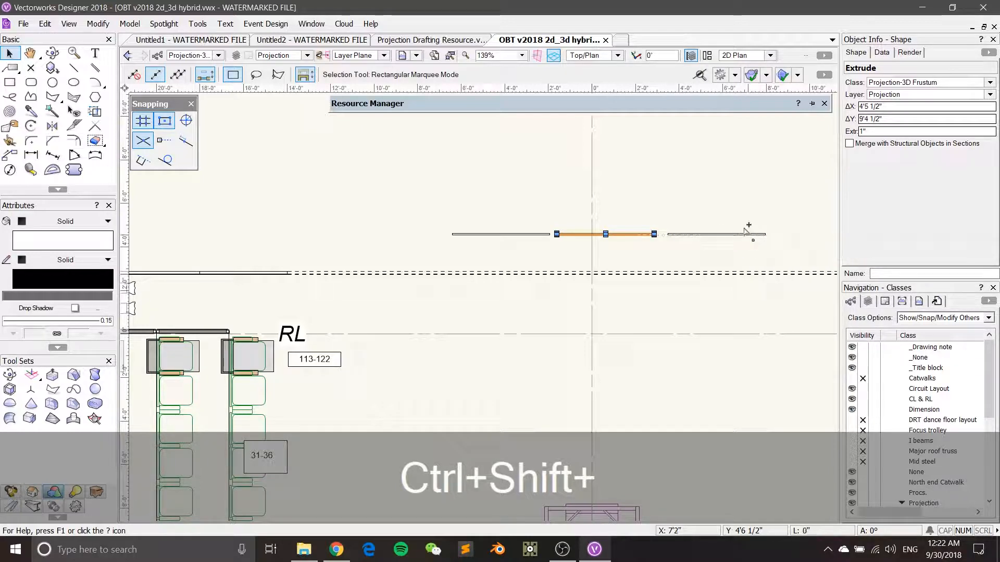
key(x)
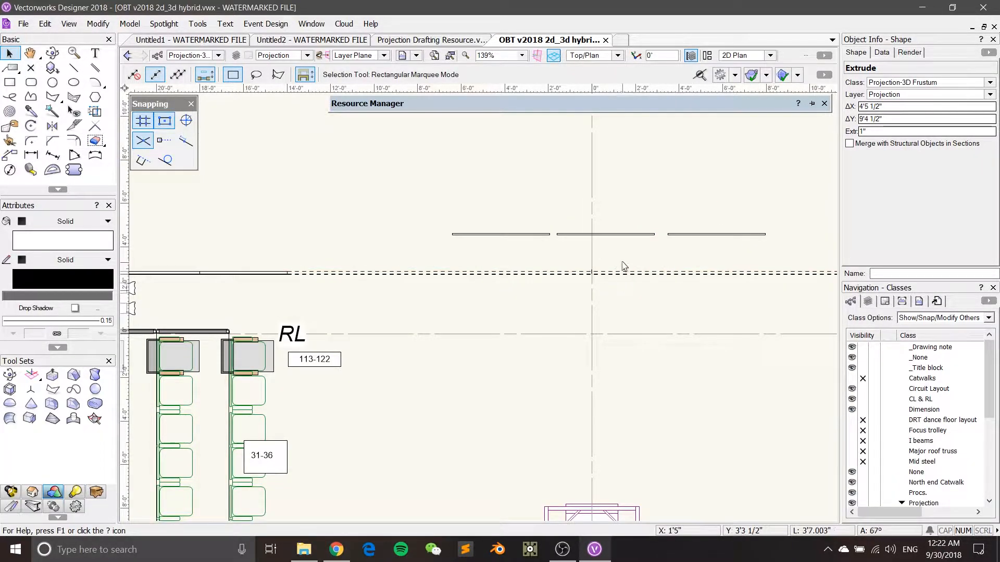
Measure the overall width of the three-panel row with the Line tool, from the far left end to the far right end
middle_drag(611, 258, 545, 291)
key(2)
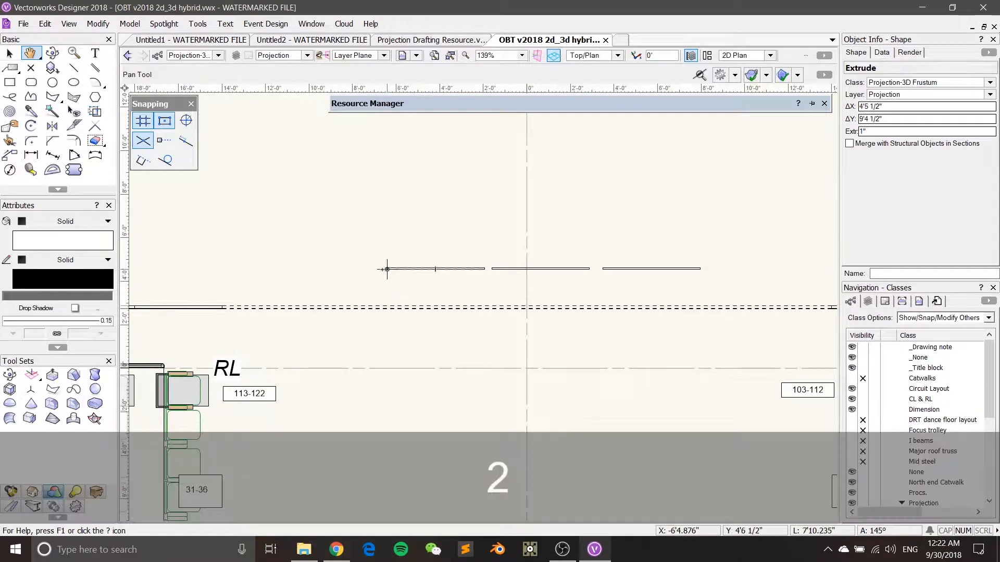
drag(387, 269, 700, 269)
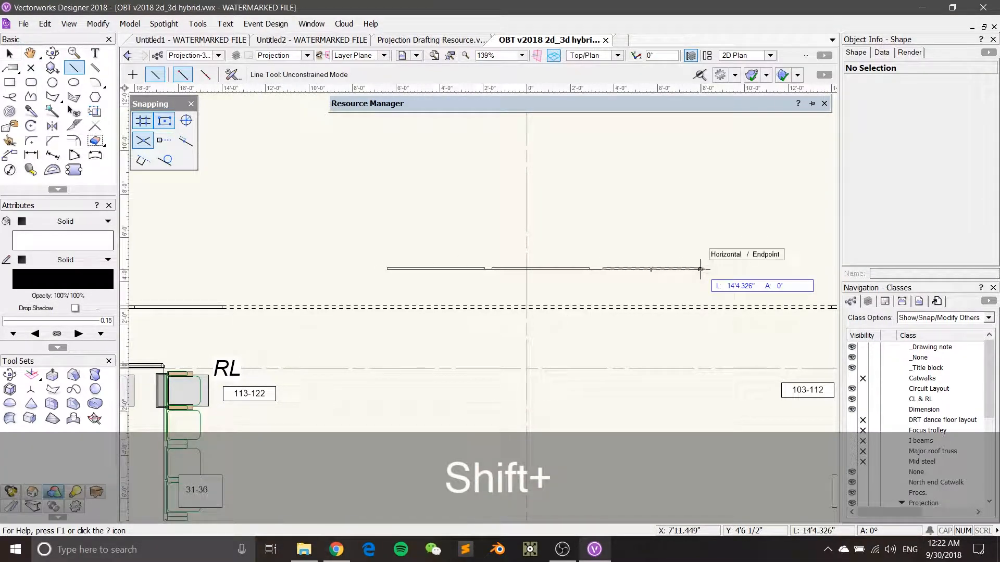
key(shift+Escape)
key(x)
Compare the stage panel row with the projection frustums placed outside the venue plan
scroll(403, 246, down, 5)
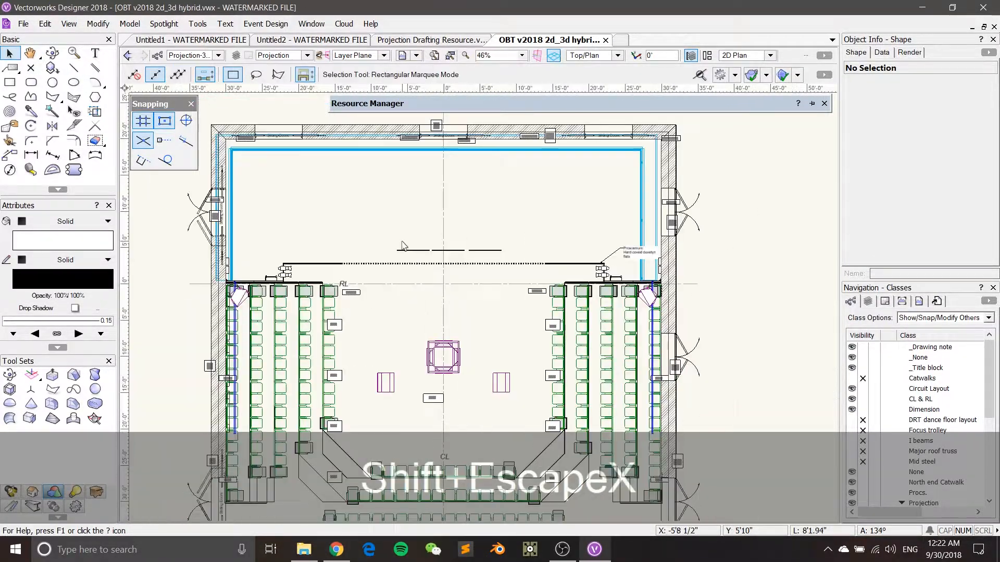
middle_drag(402, 246, 512, 304)
scroll(396, 262, down, 1)
mouse_move(337, 233)
middle_down()
mouse_move(480, 375)
mouse_move(533, 410)
middle_up()
scroll(441, 220, up, 3)
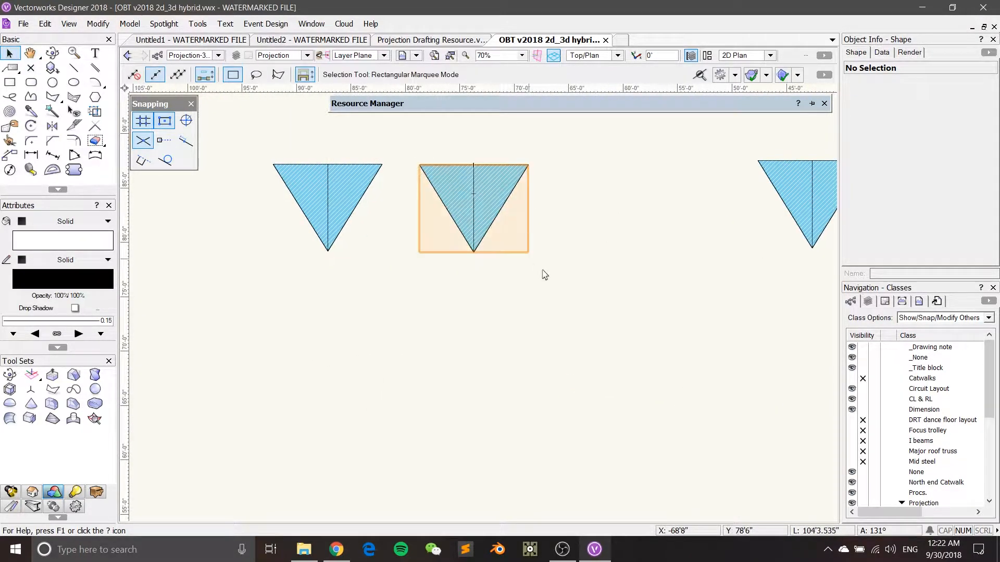
scroll(543, 271, down, 3)
middle_drag(635, 397, 373, 210)
scroll(512, 395, up, 3)
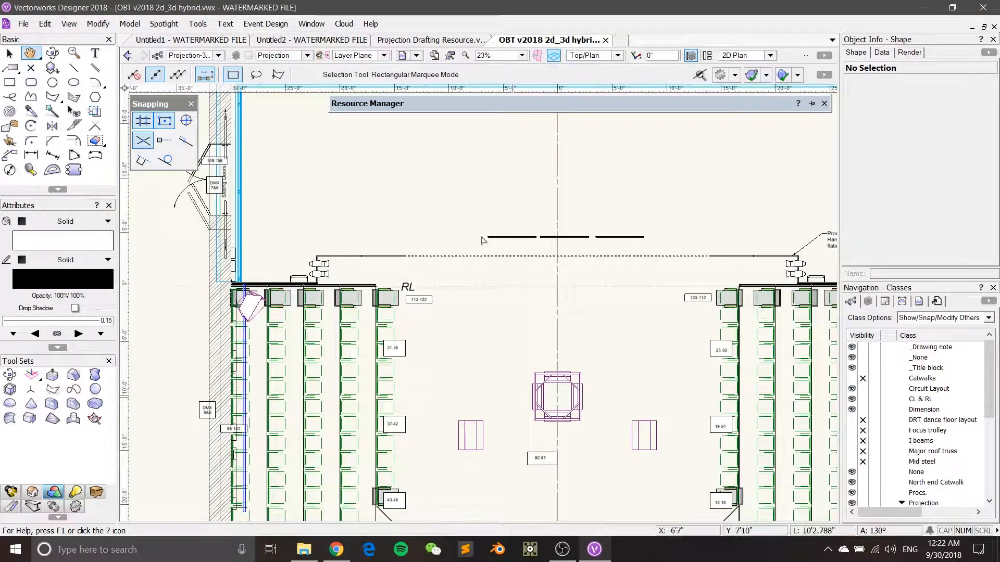
scroll(596, 245, up, 1)
scroll(598, 307, down, 5)
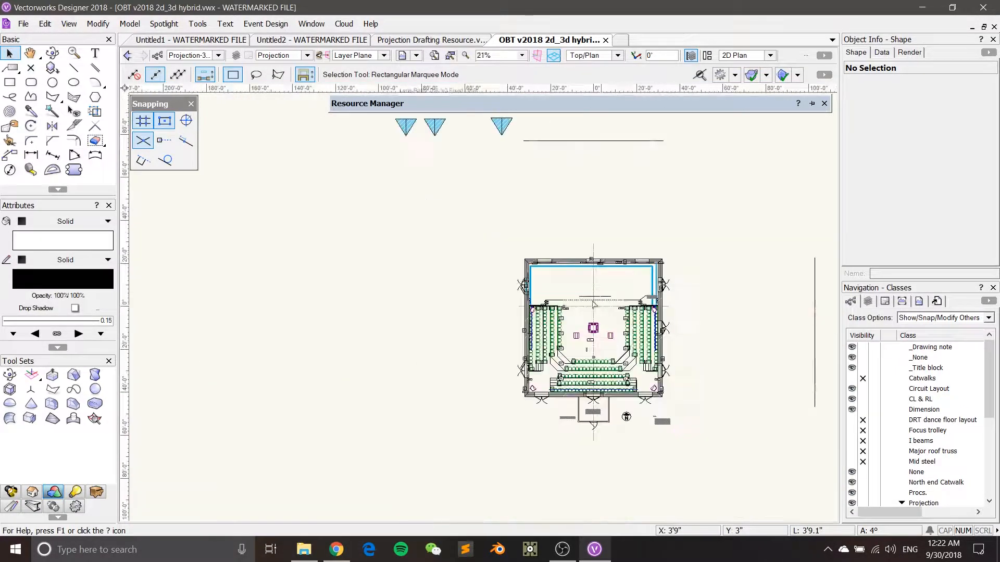
Select the leftmost frustum symbol under the lens ratio text and try to resize it by its upper-right corner
scroll(464, 244, up, 1)
middle_drag(461, 185, 576, 390)
scroll(536, 269, up, 2)
scroll(536, 270, up, 1)
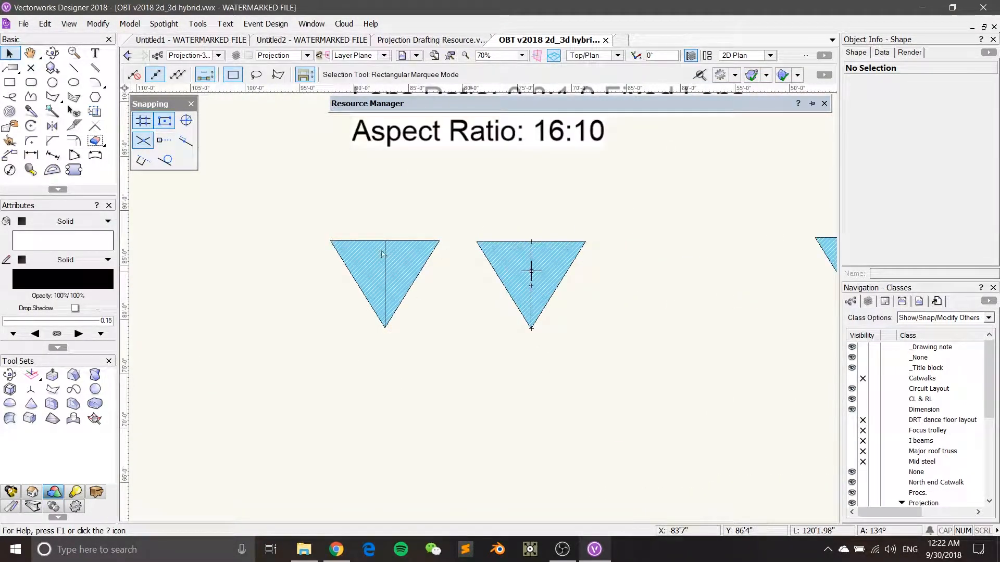
scroll(433, 250, up, 1)
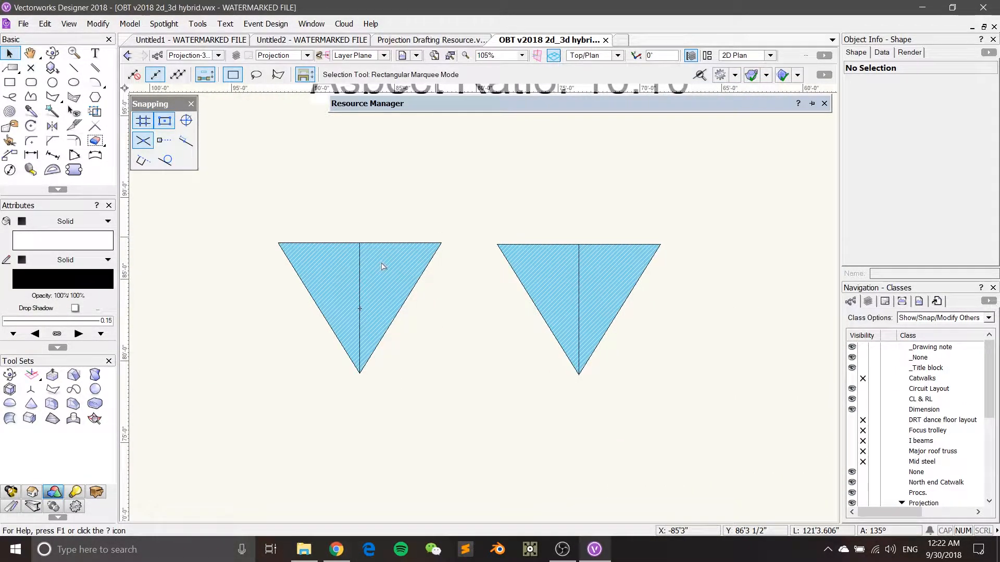
click(339, 292)
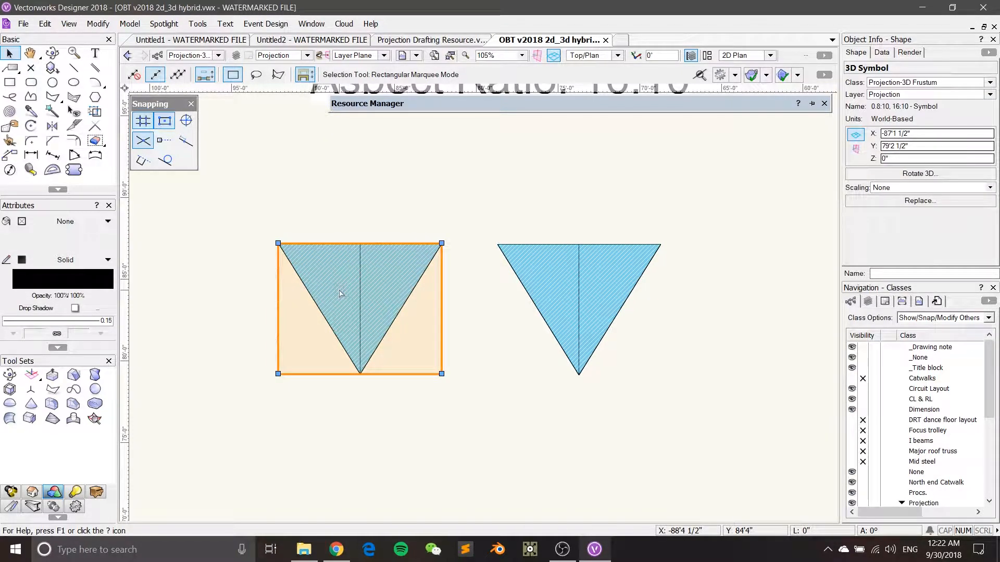
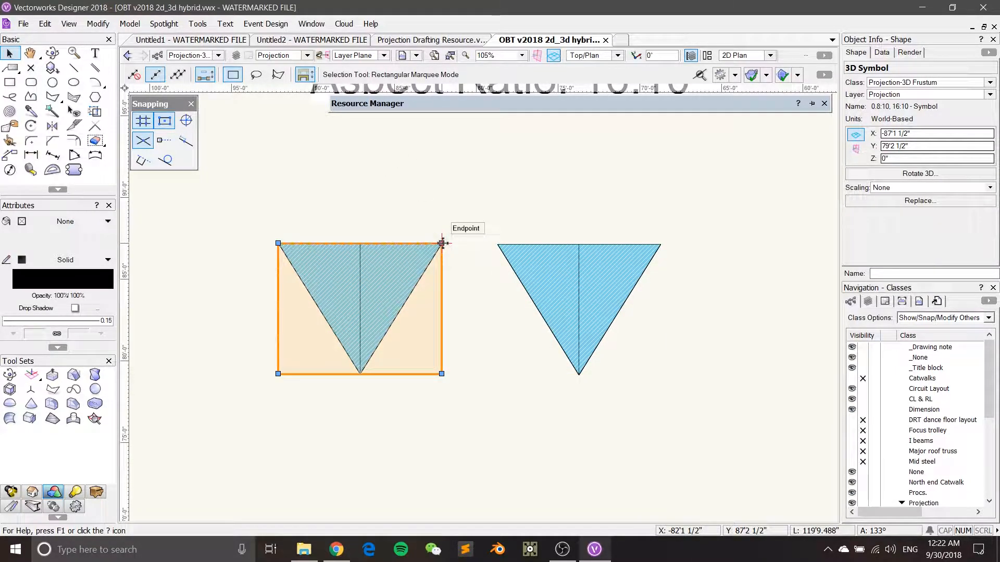
drag(442, 243, 442, 243)
Try to scale the selected symbol symmetrically by distance, picking its 10' top edge as current distance and entering 20' as new distance
click(98, 24)
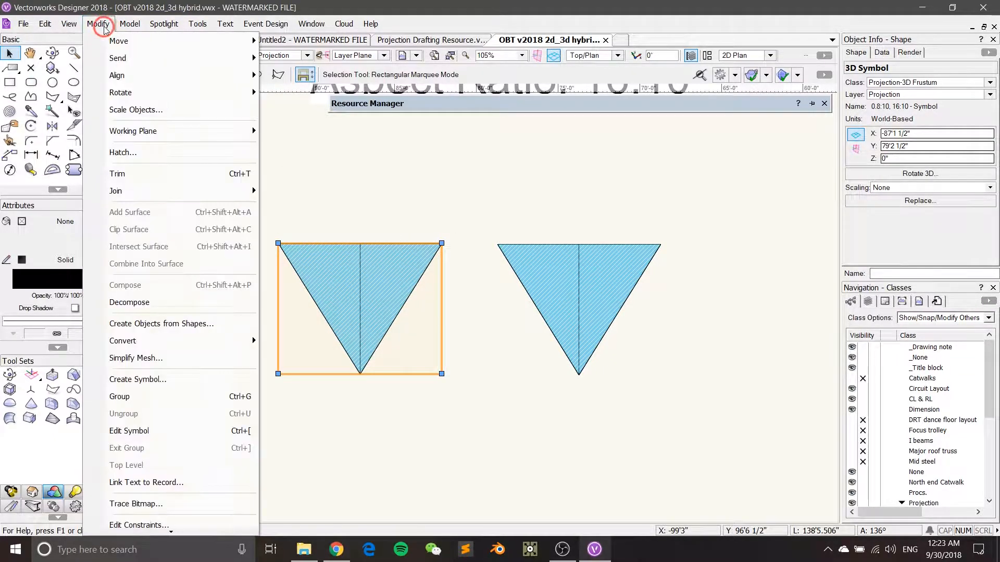
click(121, 110)
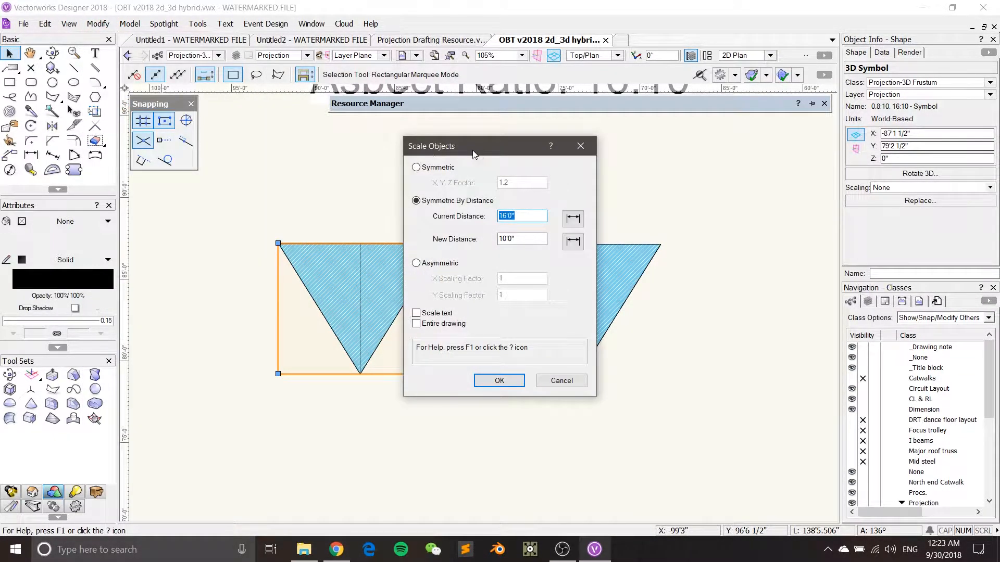
drag(474, 155, 669, 162)
click(769, 226)
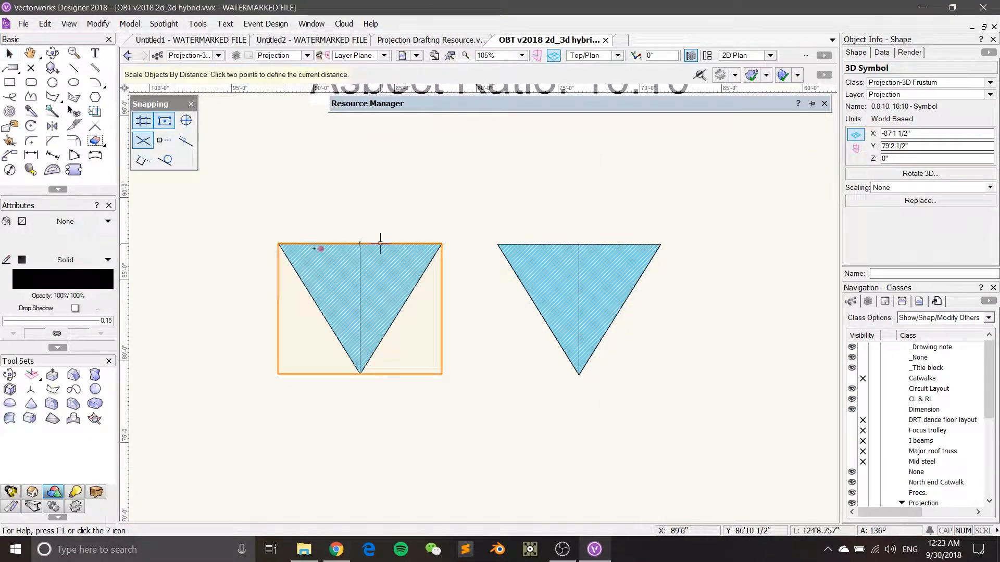
shift+click(443, 245)
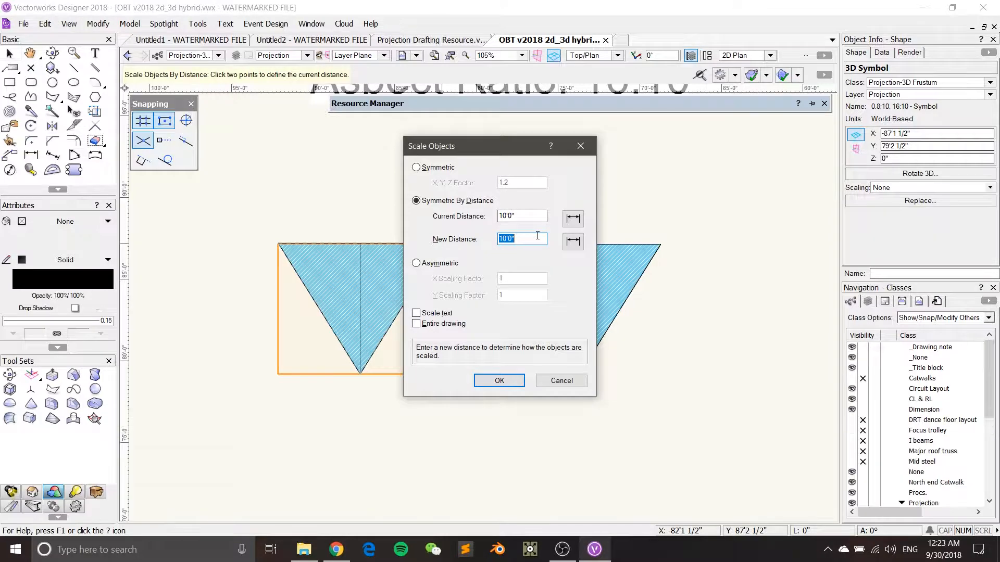
text(20;)
key(BackSpace)
text(')
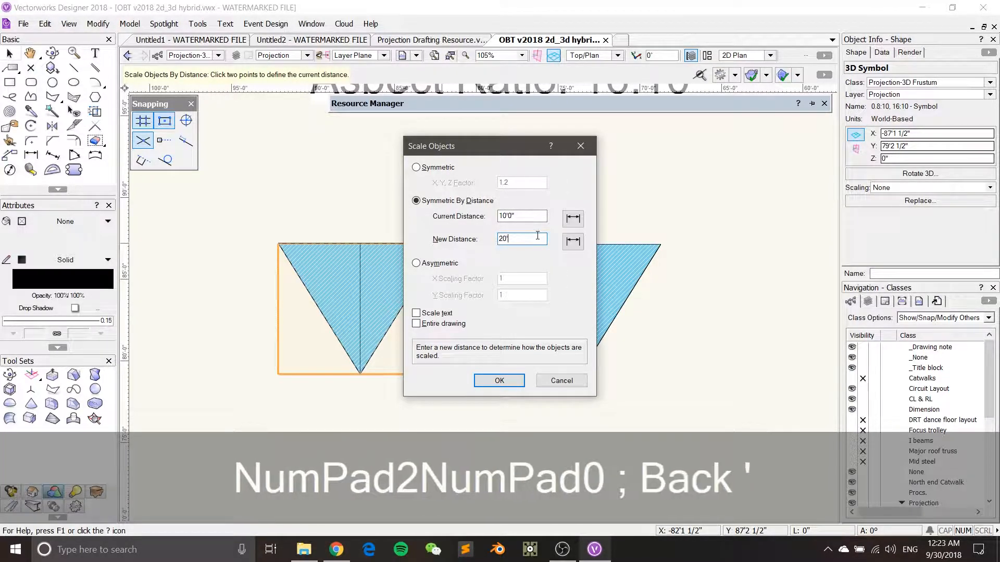
click(499, 381)
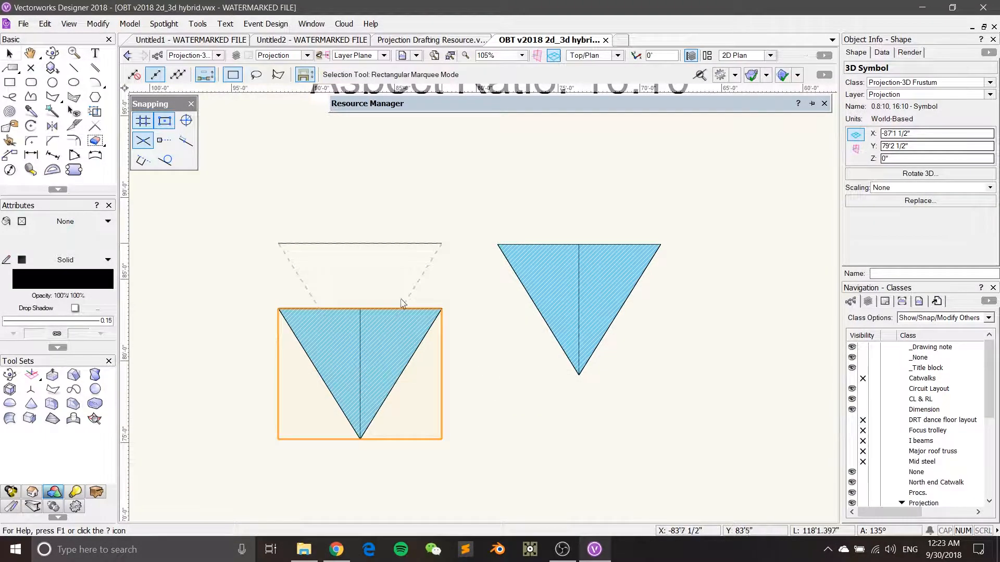
Move the frustum symbol straight up so it roughly lines up with the neighbouring grouped frustum, at about Y 79'3 1/2"
key(x)
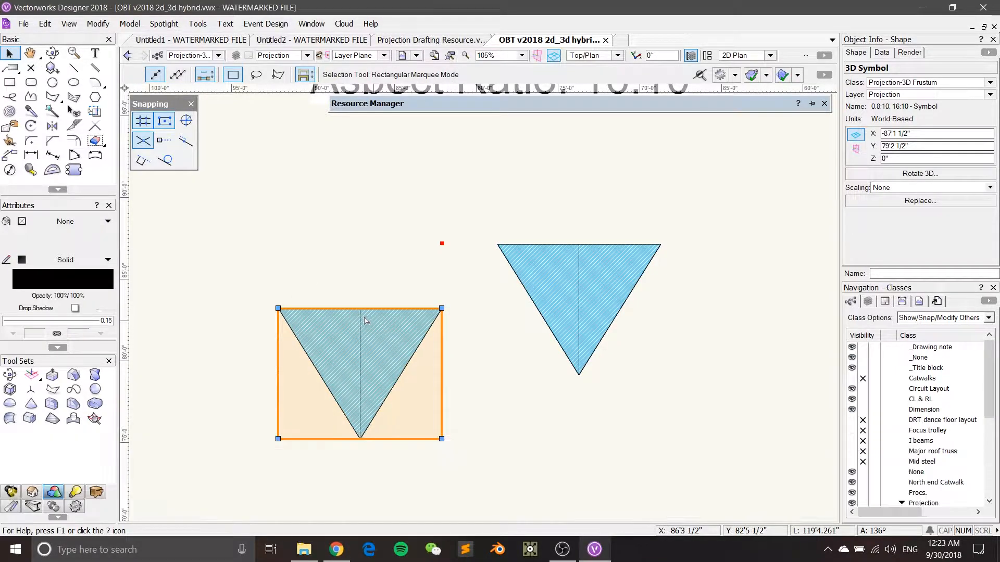
shift+drag(362, 304, 365, 251)
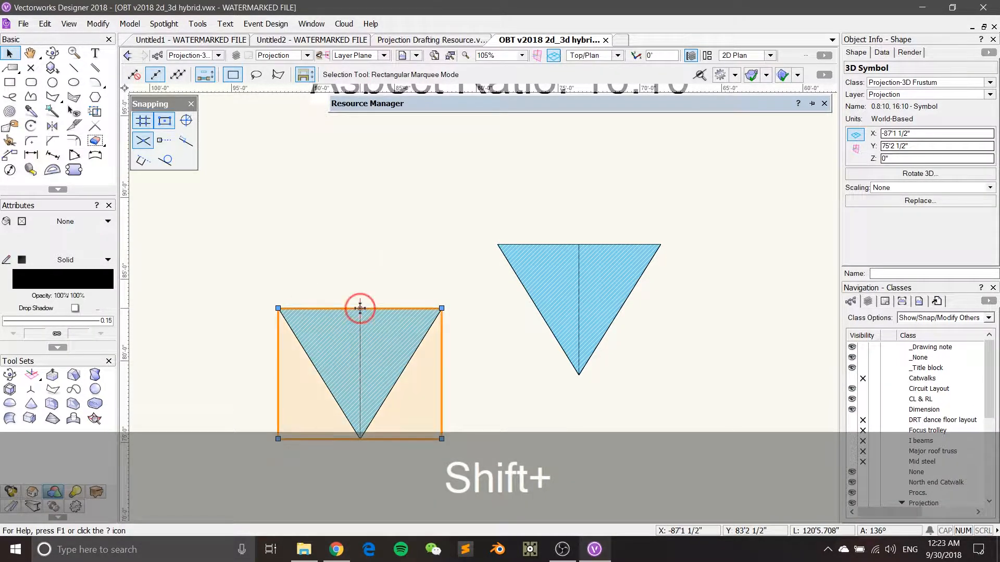
shift+drag(360, 309, 363, 241)
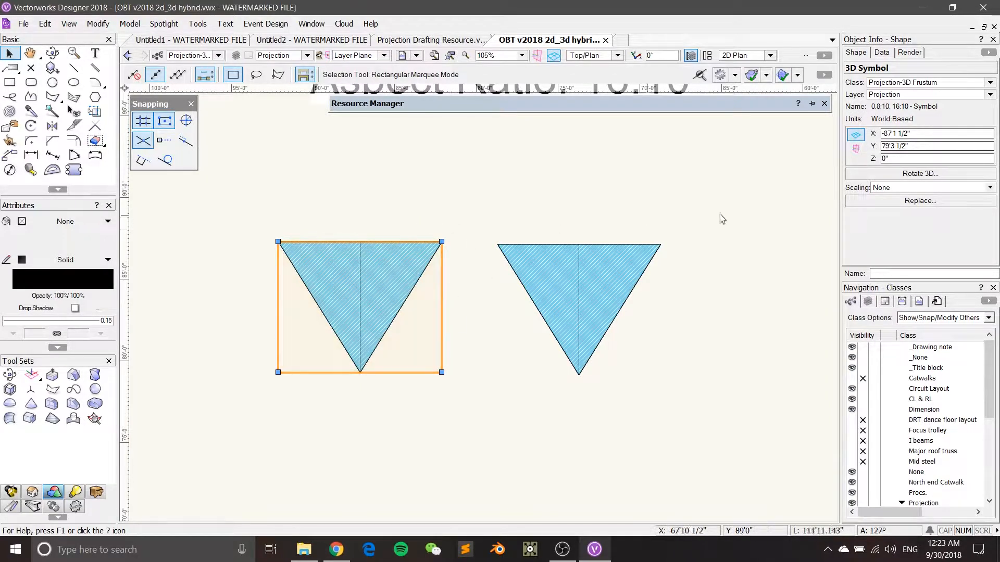
Set the frustum symbol's scaling to Symmetric with a factor of 1.2
click(885, 188)
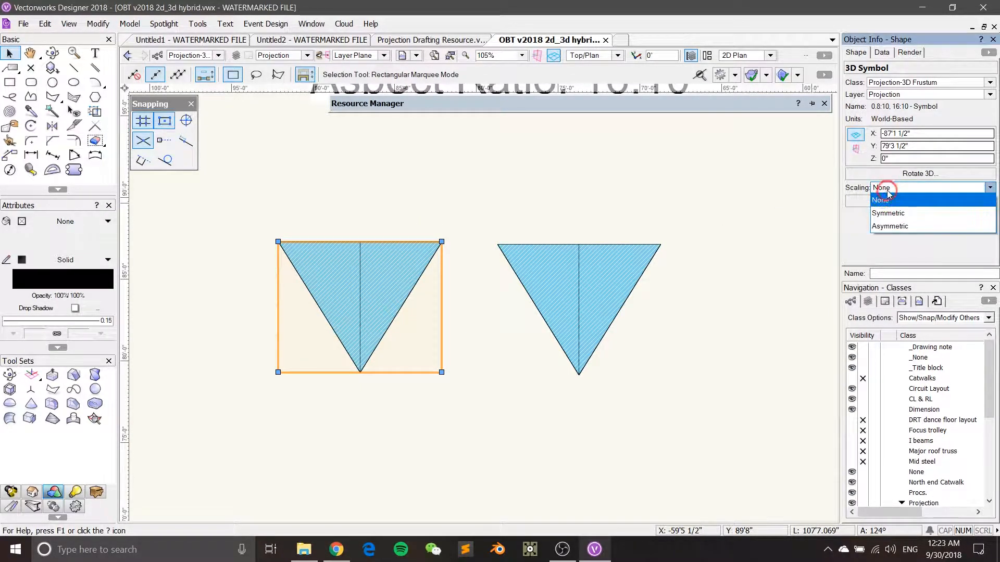
click(906, 213)
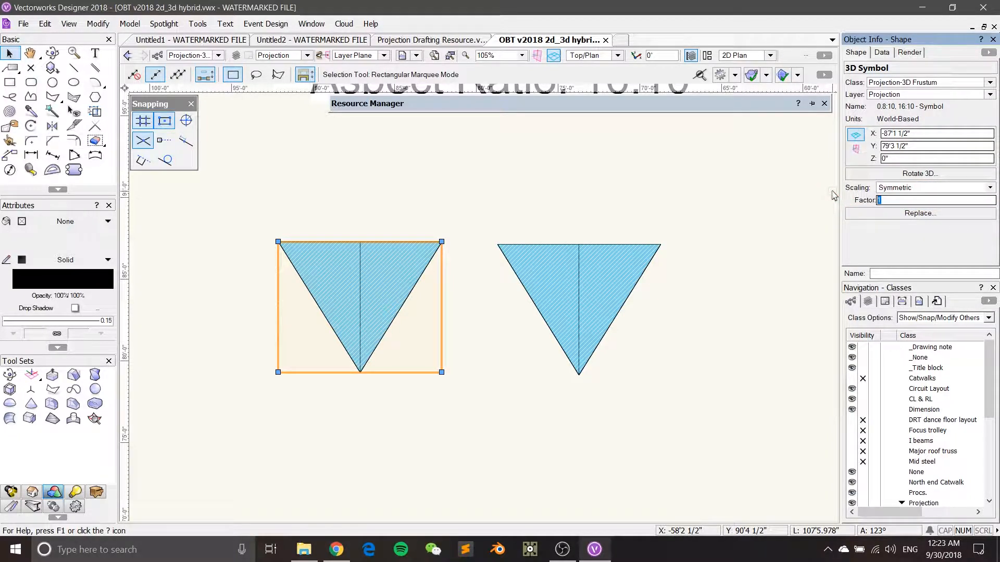
text(1.2)
key(Return)
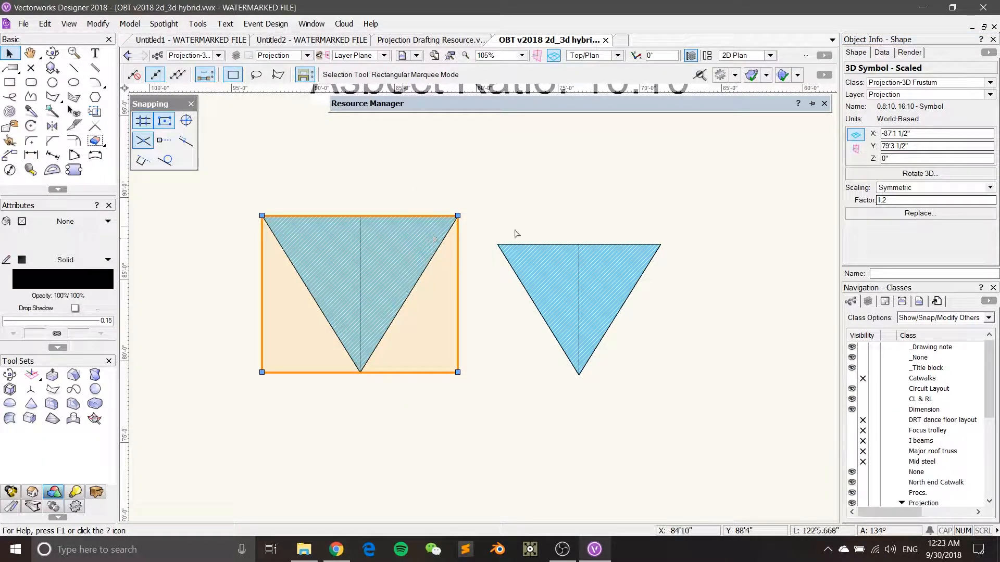
Enlarge the neighbouring grouped frustum proportionally from its upper-right corner to about 13'6" by 10'9.6" and inspect it in 3D
click(303, 198)
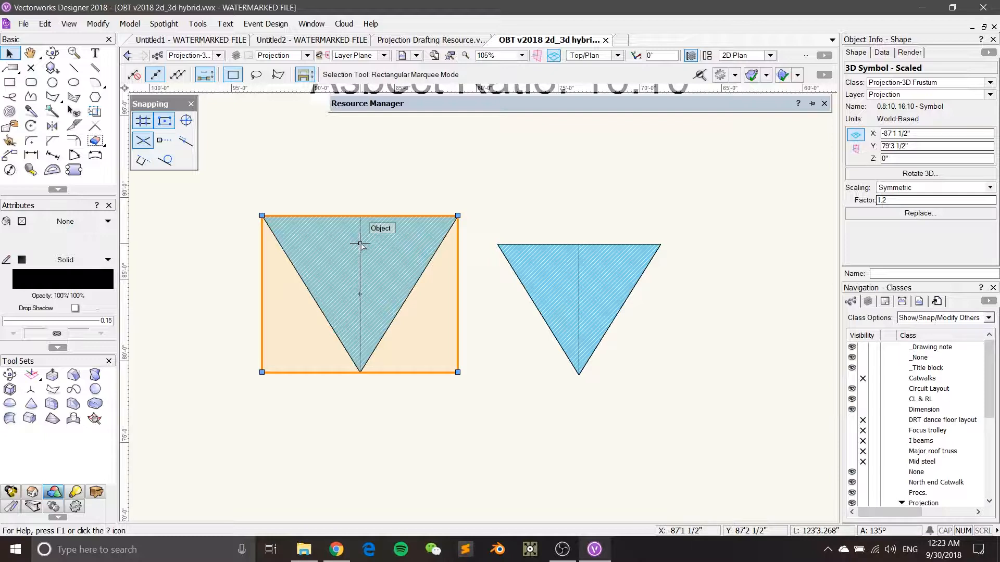
click(641, 270)
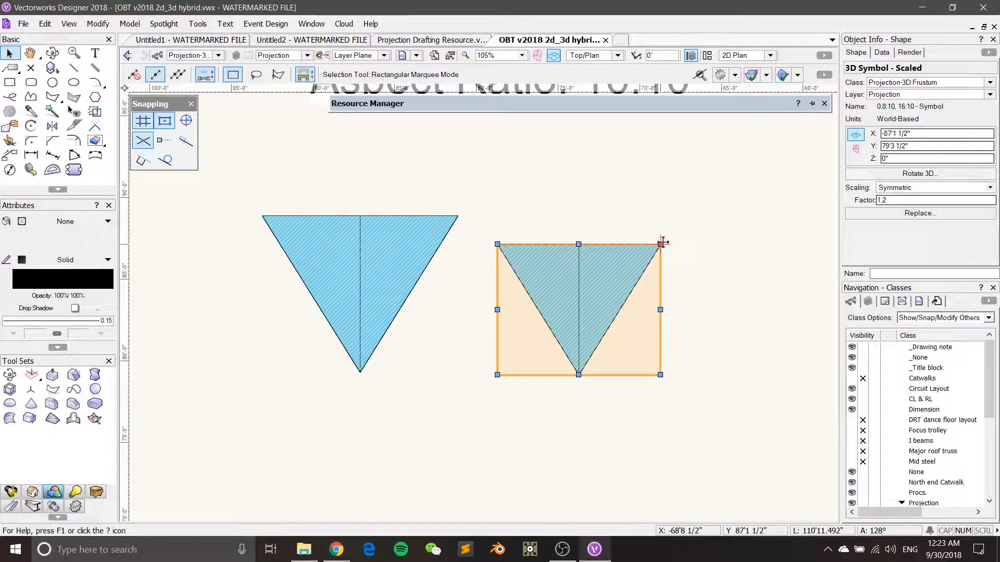
drag(661, 243, 719, 208)
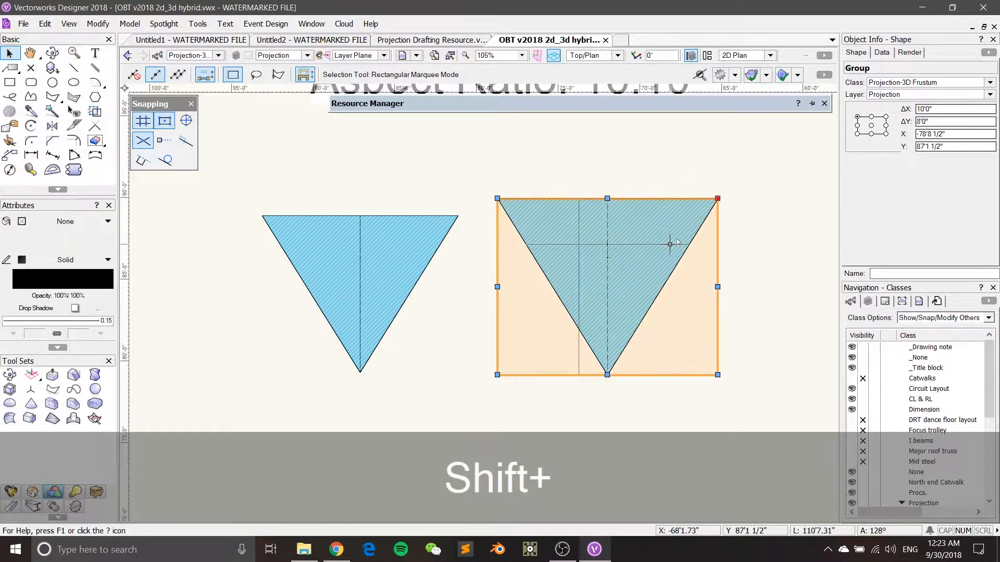
middle_drag(679, 237, 592, 248)
scroll(621, 259, up, 1)
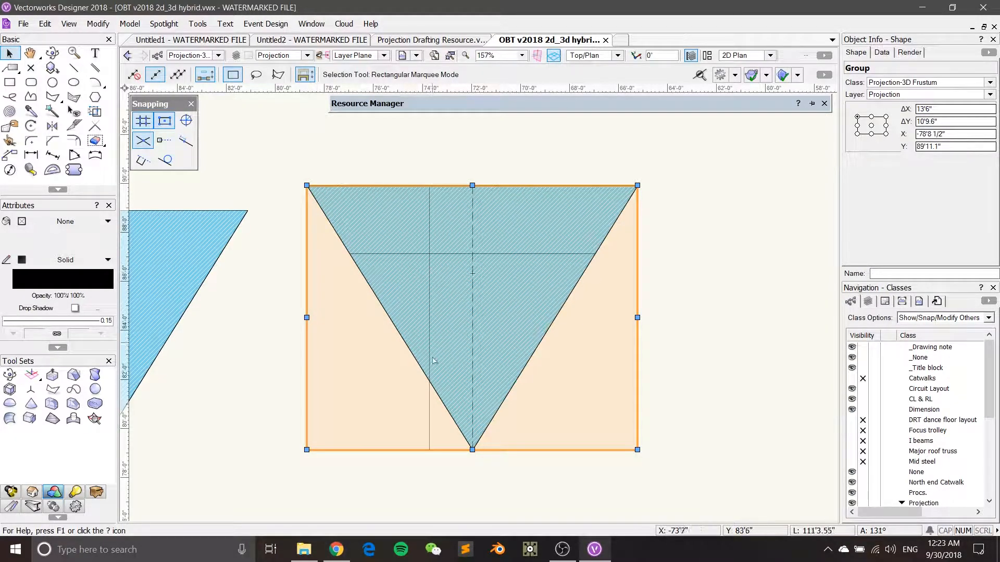
mouse_move(415, 416)
ctrl+middle_down()
mouse_move(515, 289)
mouse_move(505, 351)
mouse_move(541, 315)
ctrl+middle_up()
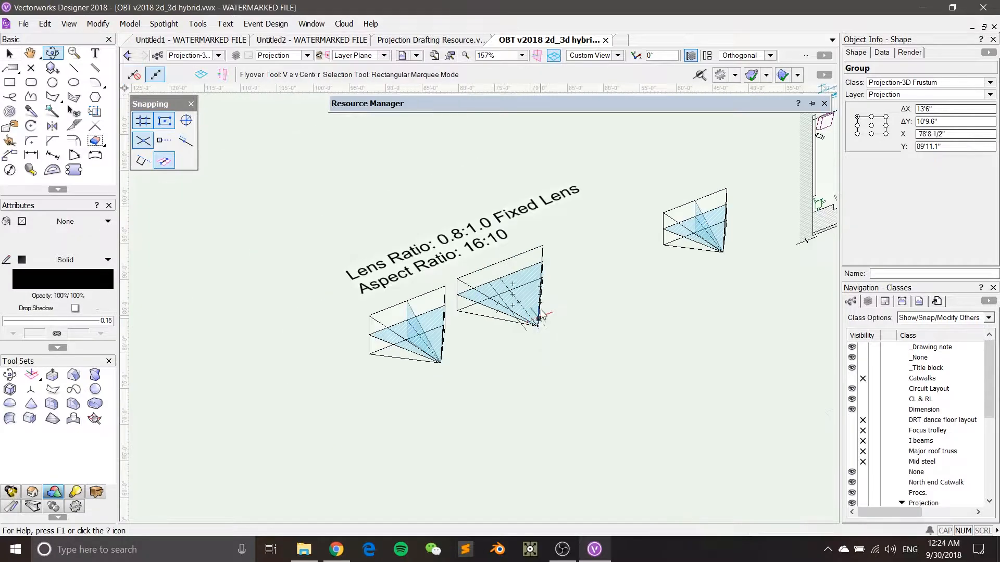
scroll(542, 315, down, 10)
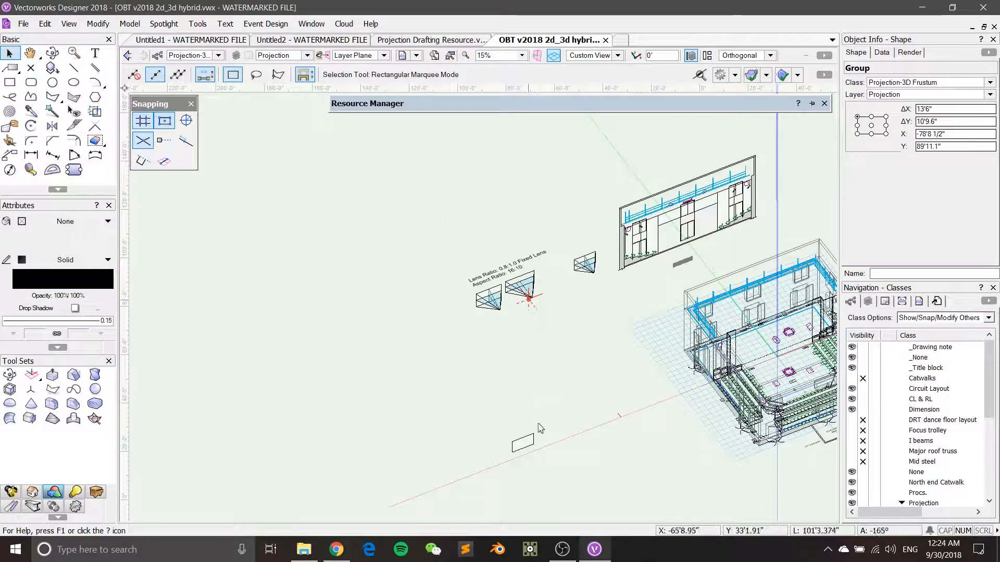
scroll(527, 406, up, 6)
scroll(521, 334, down, 5)
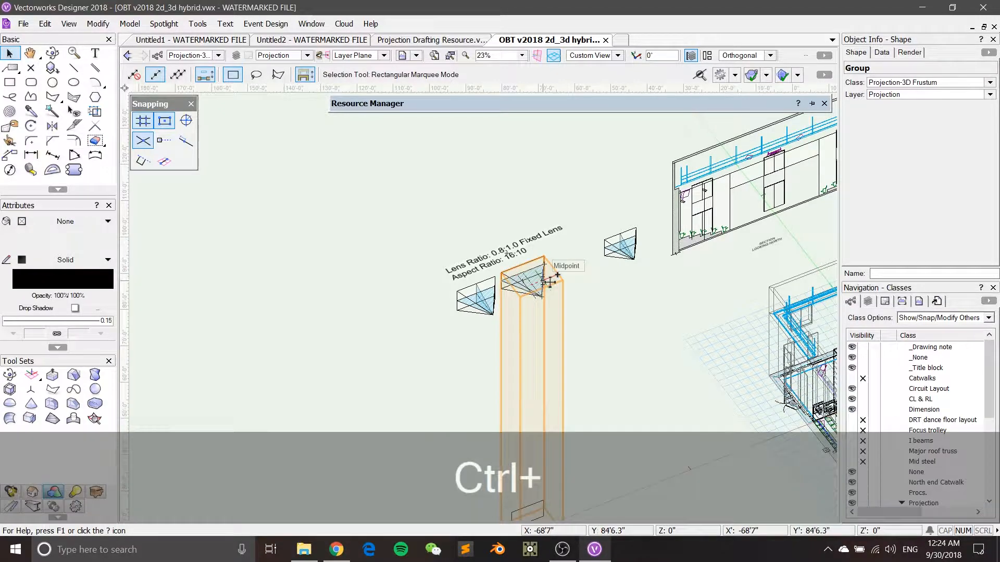
Undo the view changes and the resize of the grouped frustum
key(ctrl+z)
key(ctrl+z)
key(ctrl+z)
key(ctrl+z)
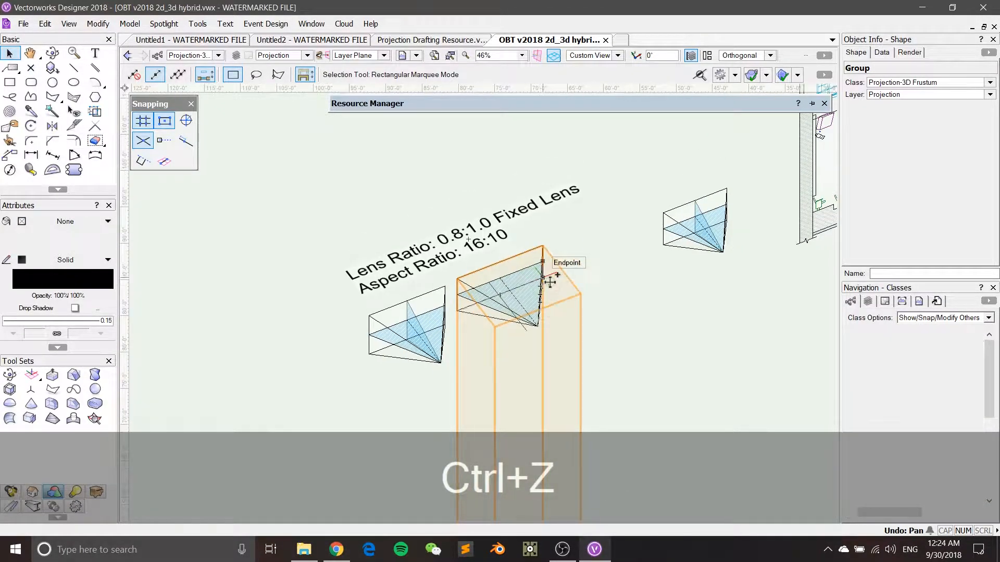
key(ctrl+z)
key(ctrl+z)
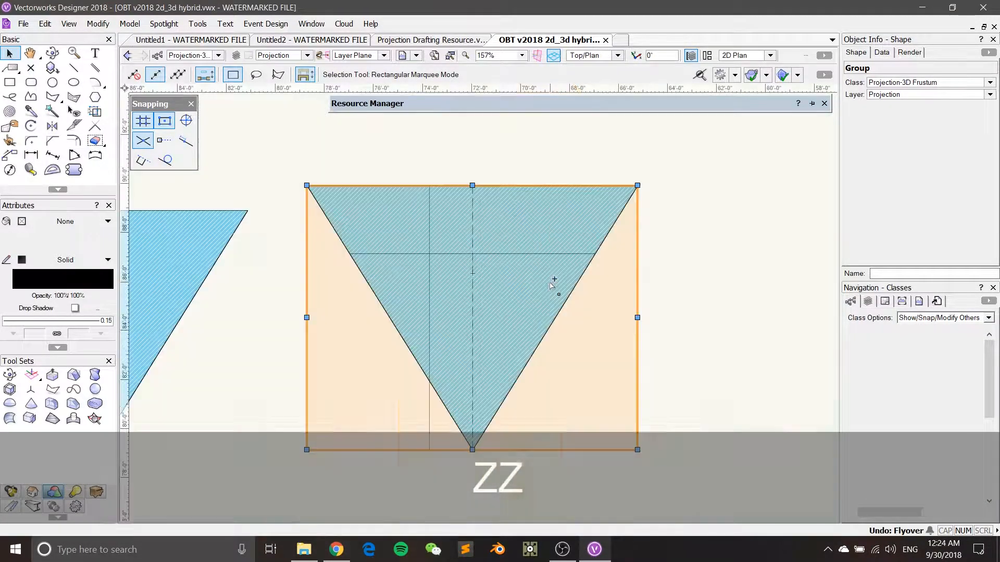
key(ctrl+z)
key(ctrl+z)
key(ctrl+z)
key(ctrl+z)
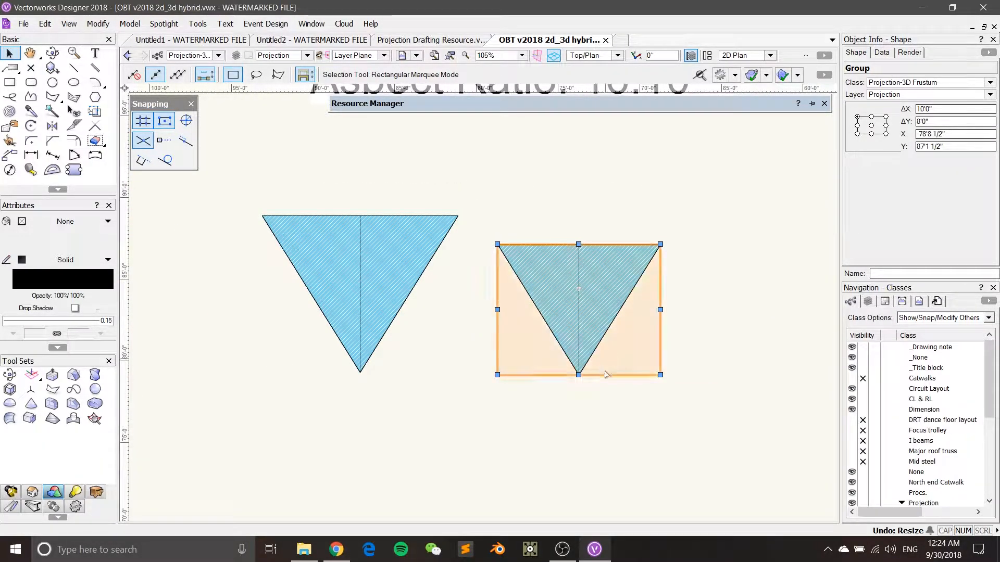
Inspect the grouped frustum beside the scaled symbol in an orbited 3D view
ctrl+middle_drag(607, 375, 744, 189)
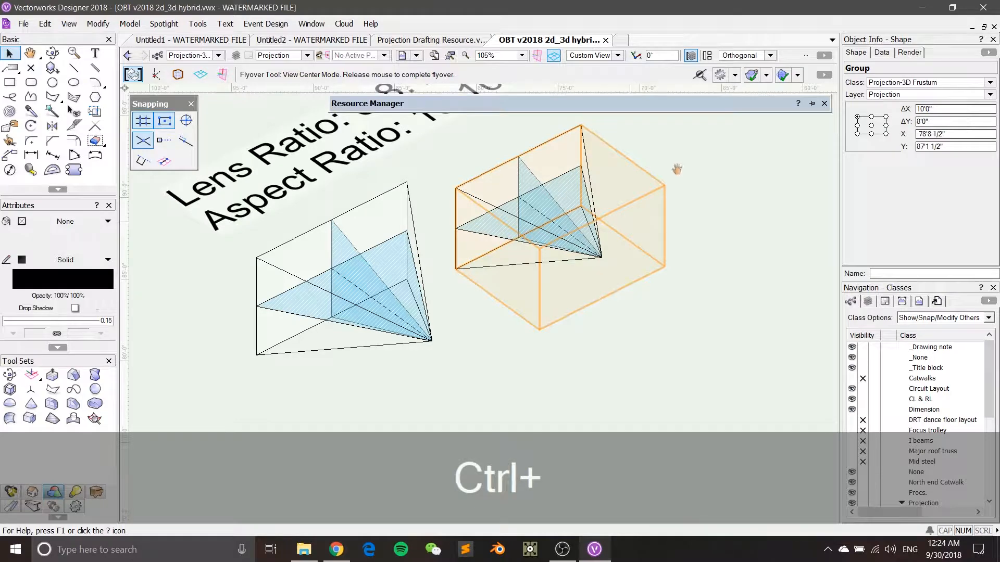
middle_drag(630, 222, 677, 169)
scroll(676, 171, down, 3)
middle_drag(678, 221, 645, 276)
scroll(631, 225, up, 2)
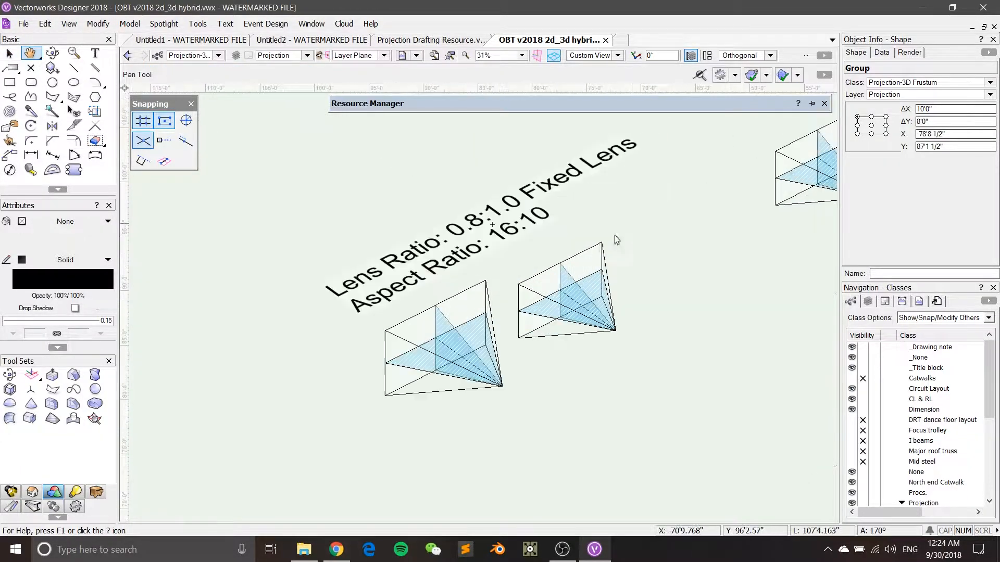
scroll(617, 239, up, 1)
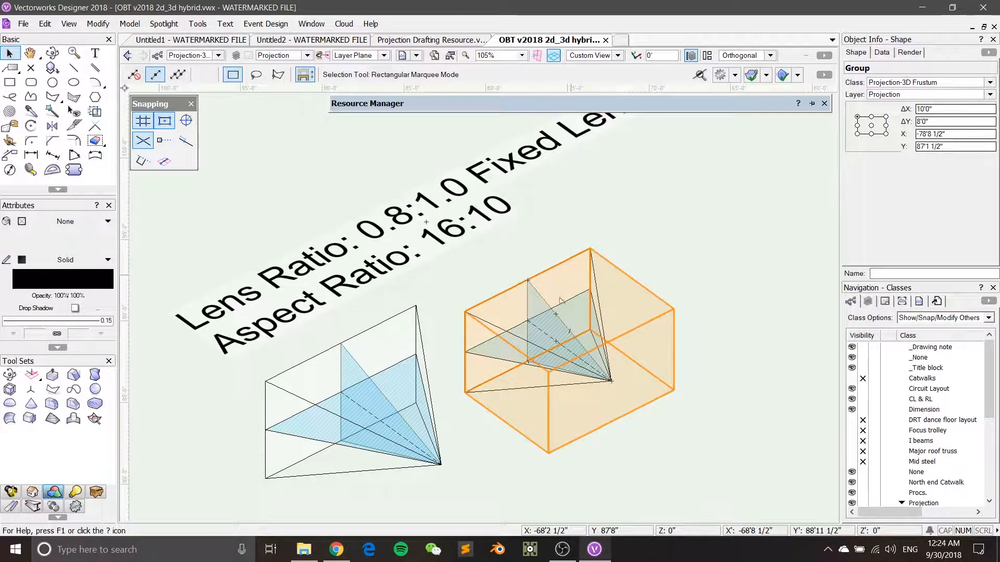
Return to the Top/Plan view and move the grouped frustum about 6'6" further away from the scaled symbol
click(599, 302)
key(ctrl+5)
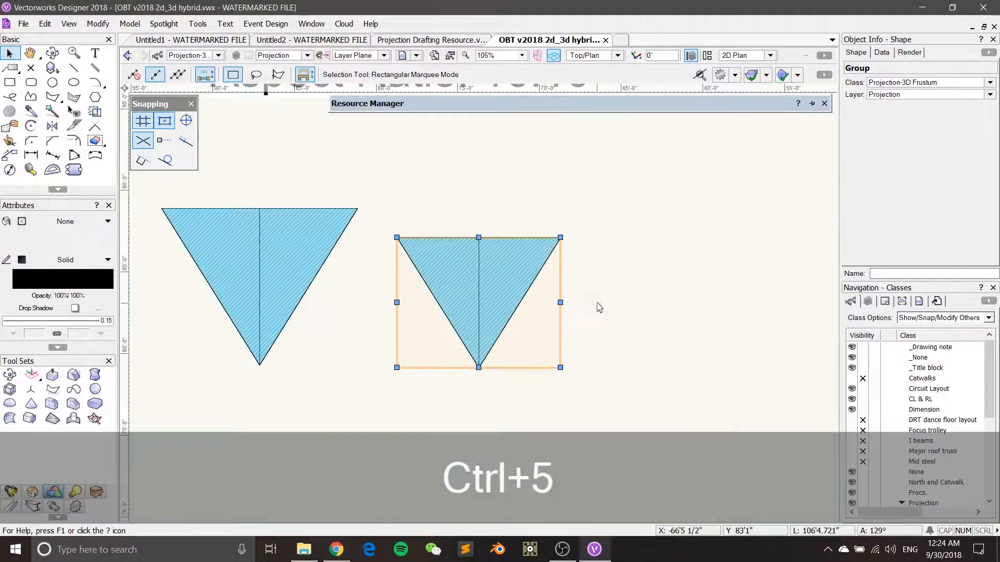
drag(601, 264, 616, 262)
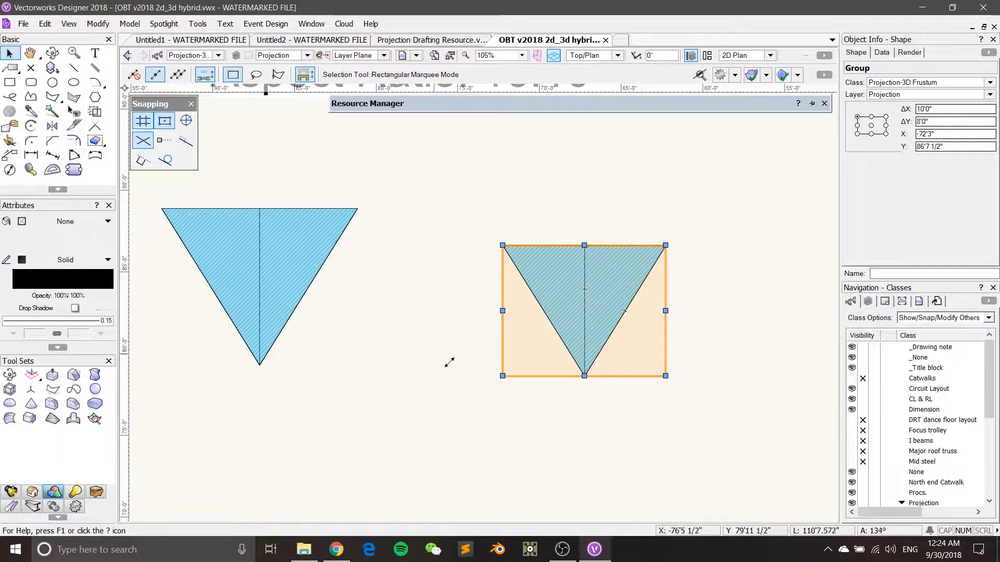
Start scaling the grouped frustum symmetrically by distance, picking the two ends of its wide edge as the current distance of 10'0"
click(99, 24)
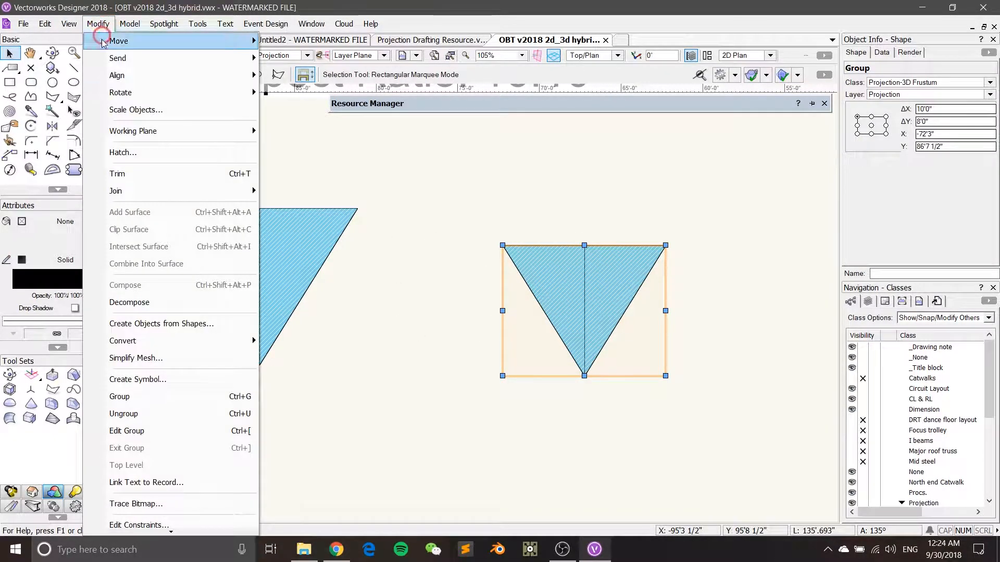
click(131, 110)
drag(484, 139, 344, 139)
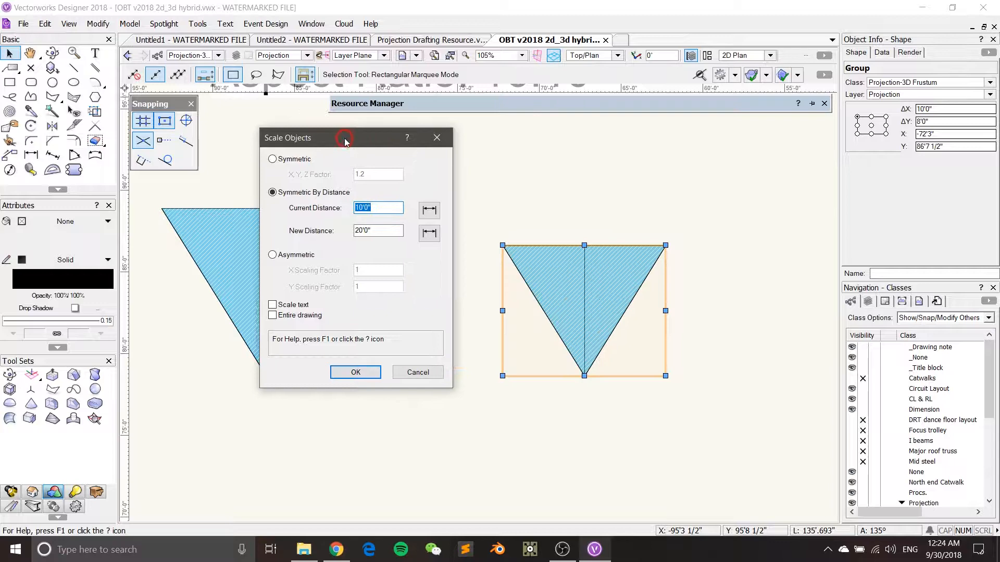
click(429, 212)
click(503, 245)
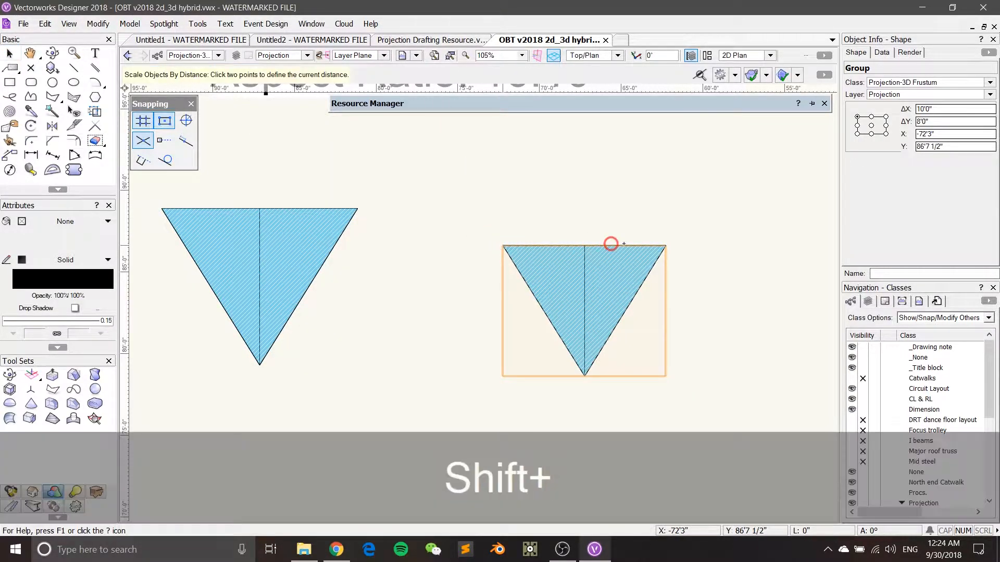
click(666, 245)
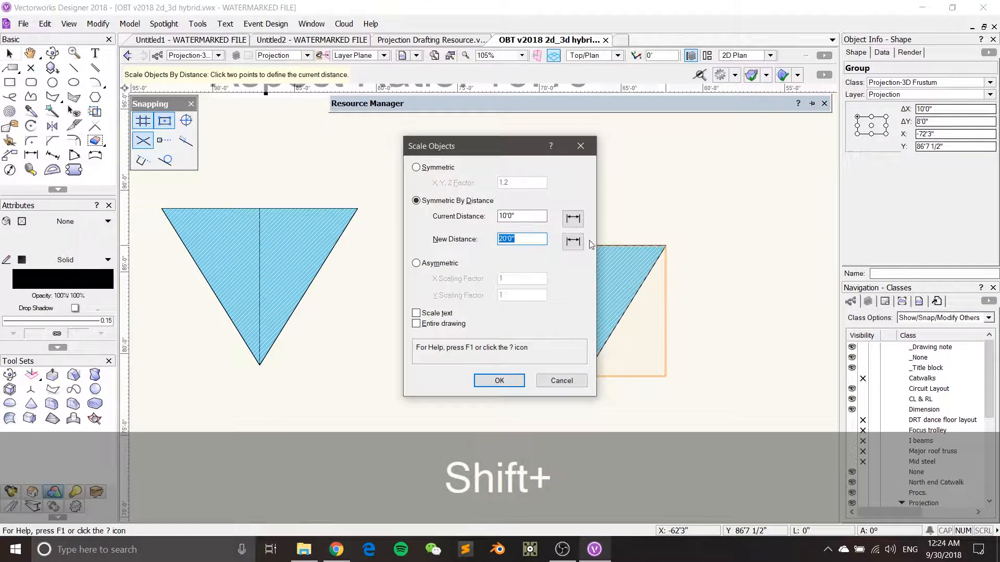
Pick the full span across the three stage panels, about 14'4", as the new distance and apply the scaling
click(572, 241)
scroll(633, 275, down, 2)
mouse_move(658, 327)
middle_down()
mouse_move(599, 310)
mouse_move(344, 179)
middle_up()
middle_drag(521, 315, 444, 132)
scroll(520, 287, up, 5)
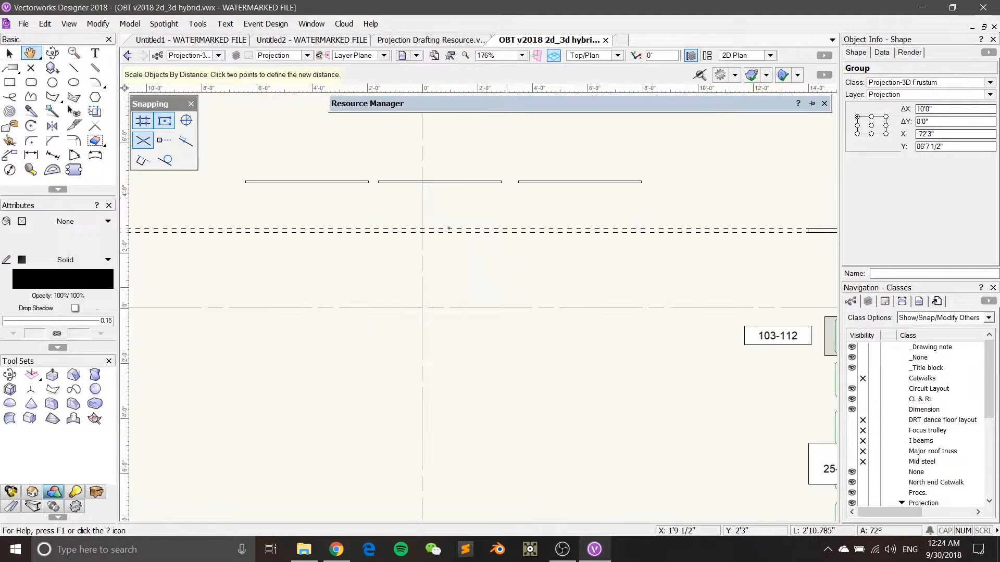
middle_drag(454, 199, 475, 261)
click(265, 244)
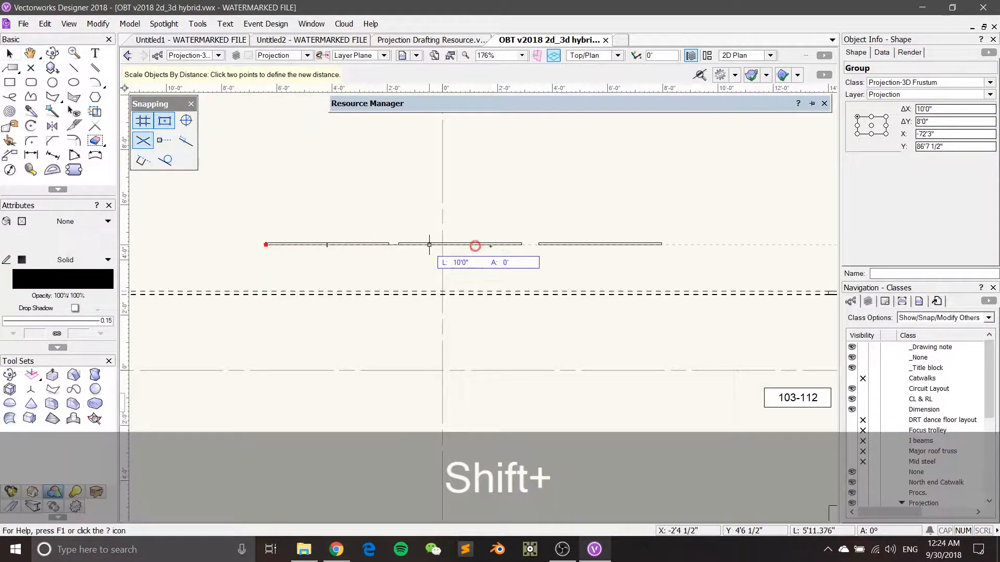
click(662, 244)
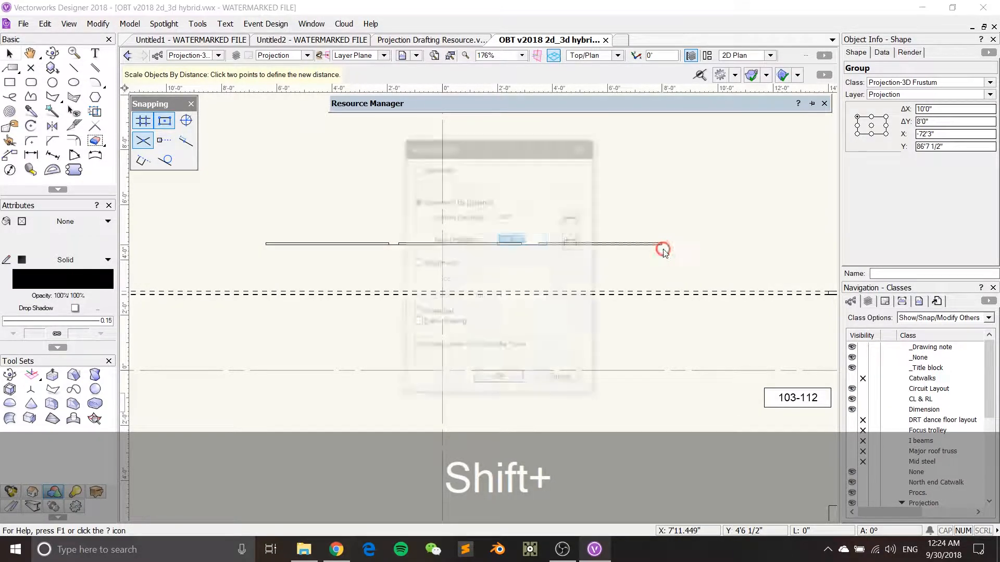
click(499, 381)
Move the scaled grouped frustum onto the stage, snapping its upper-right corner to the right end of the three panels
scroll(451, 340, down, 5)
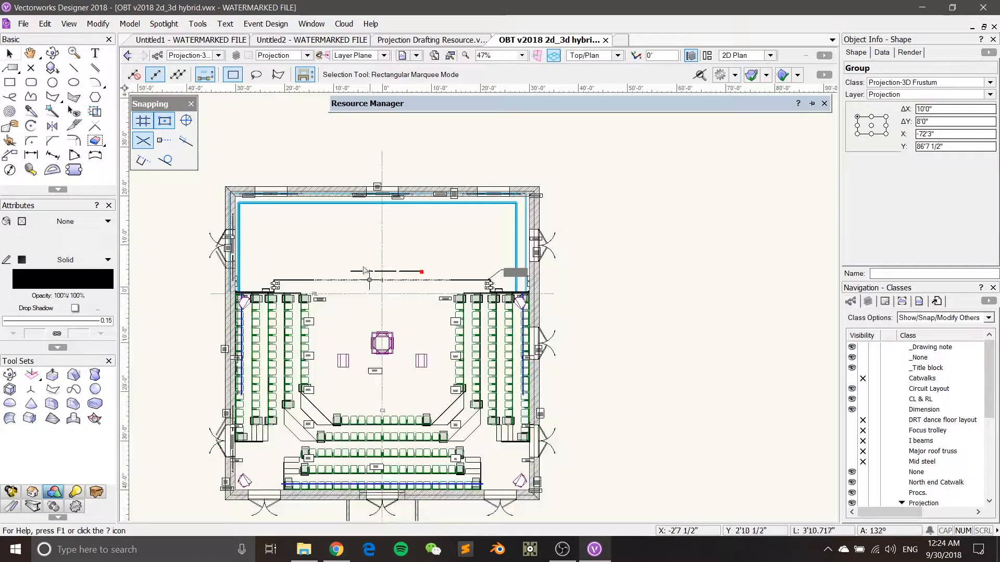
middle_drag(203, 144, 484, 287)
key(x)
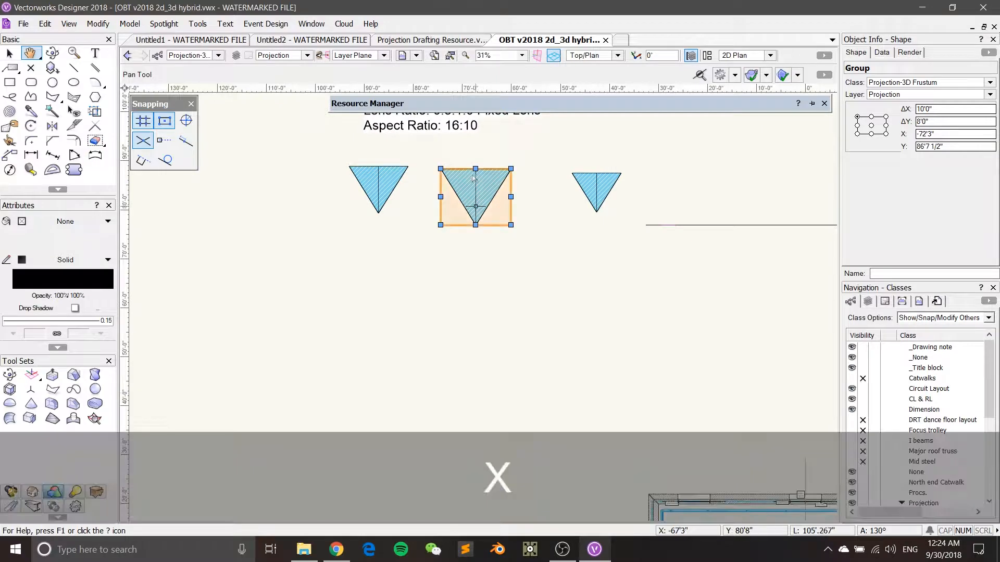
scroll(487, 151, up, 2)
drag(451, 226, 618, 438)
scroll(618, 437, down, 5)
middle_drag(619, 438, 359, 216)
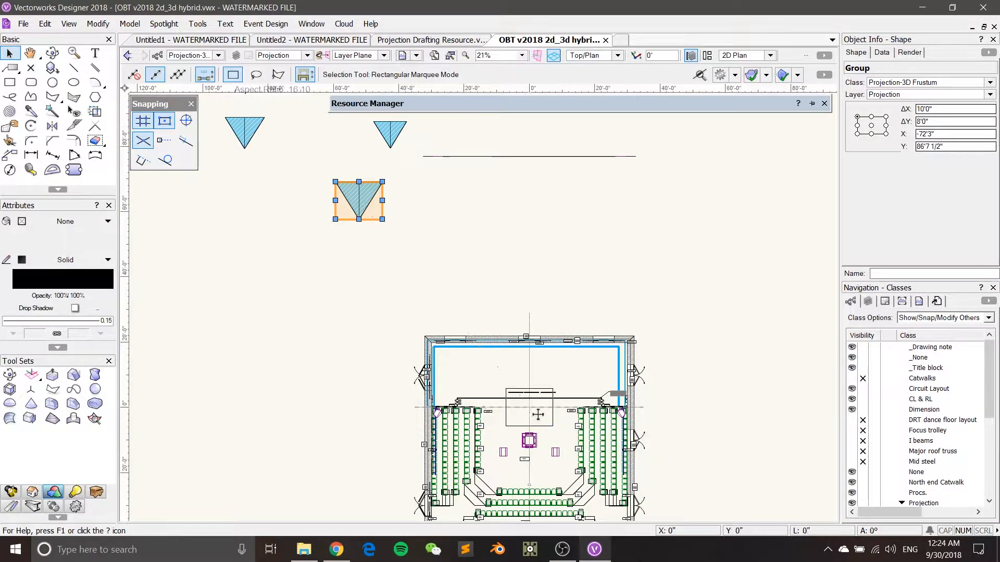
scroll(536, 411, up, 2)
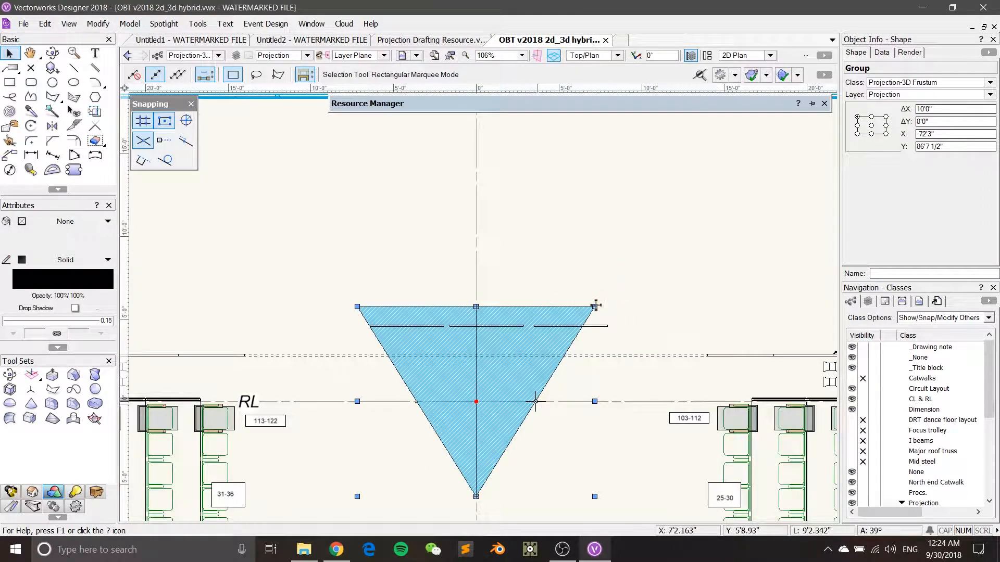
drag(596, 306, 610, 327)
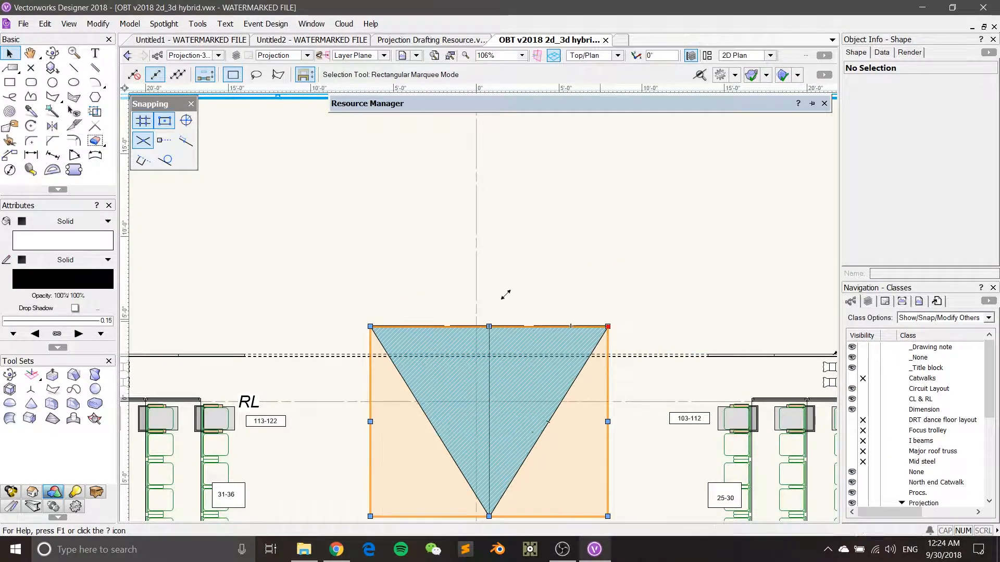
Delete the frustum symbol scaled by 1.2 below the lens ratio text
scroll(476, 290, down, 2)
scroll(479, 353, up, 1)
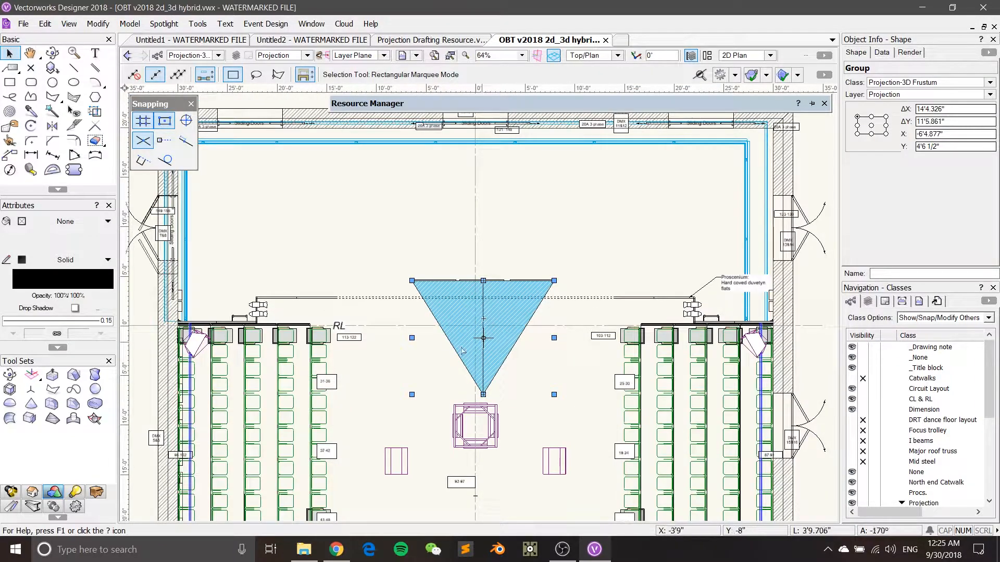
scroll(368, 238, down, 1)
middle_drag(375, 240, 628, 390)
middle_drag(432, 269, 582, 400)
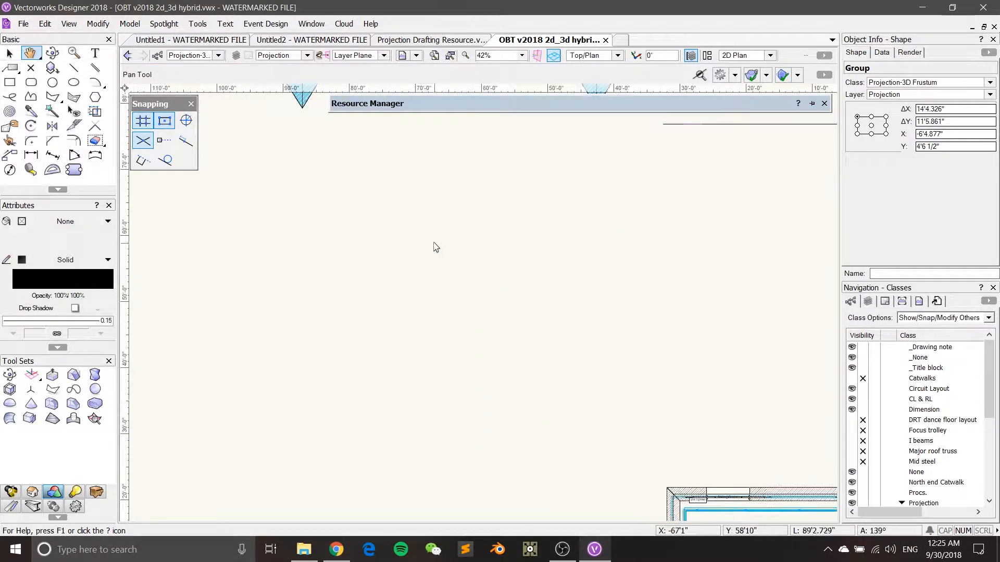
middle_drag(436, 245, 538, 428)
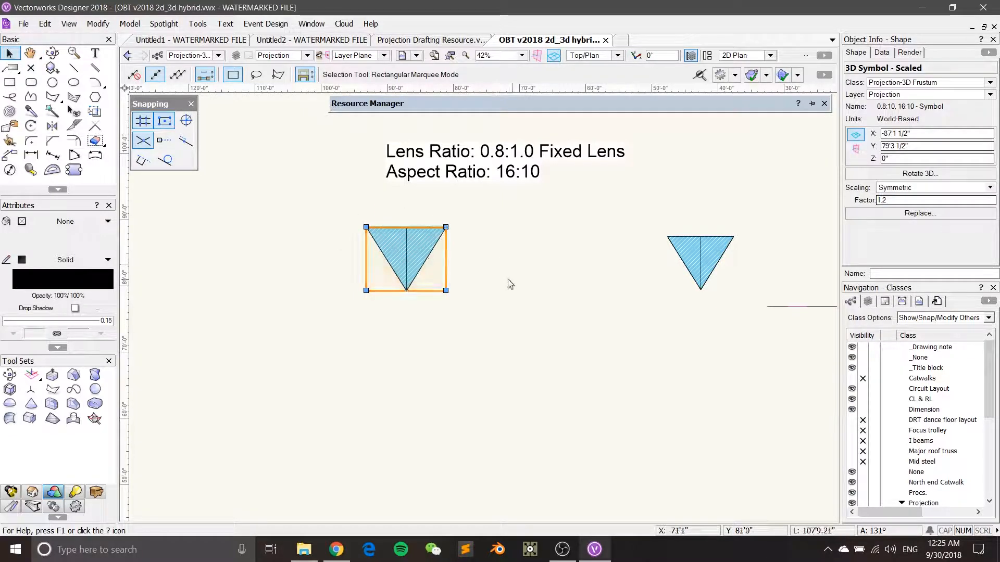
key(Delete)
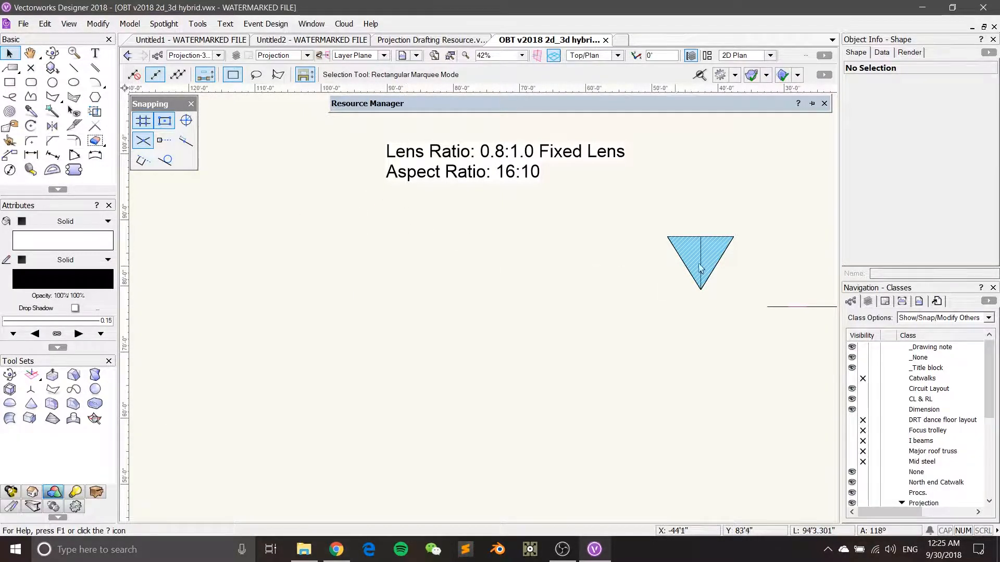
Review the Create Symbol options for the remaining unscaled frustum symbol and cancel
click(701, 268)
scroll(697, 234, up, 2)
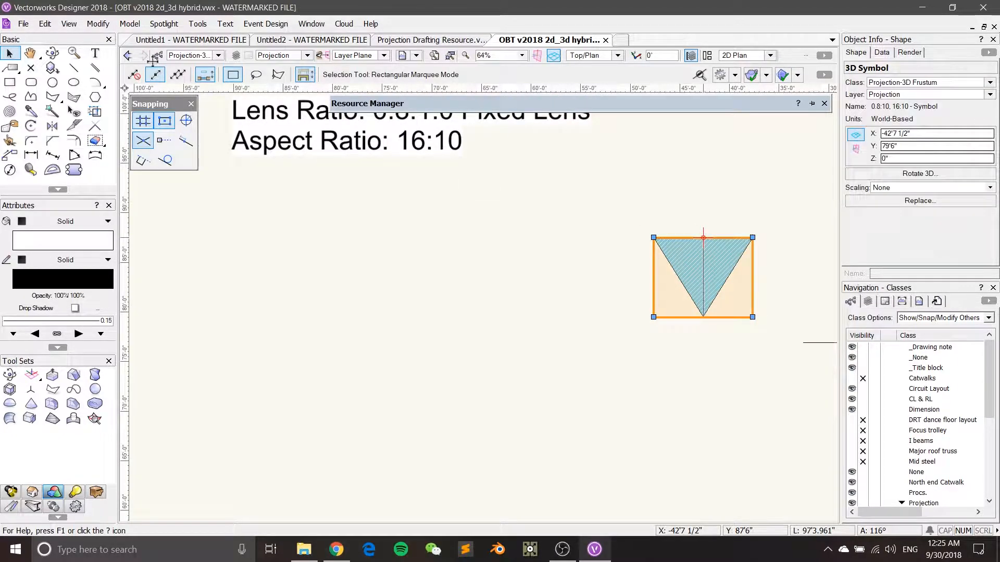
click(98, 24)
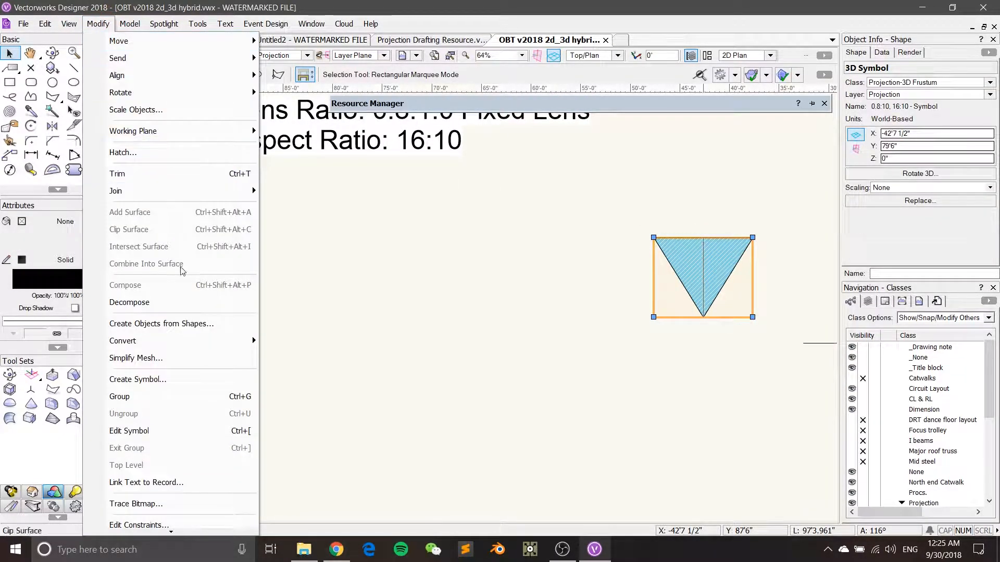
click(174, 381)
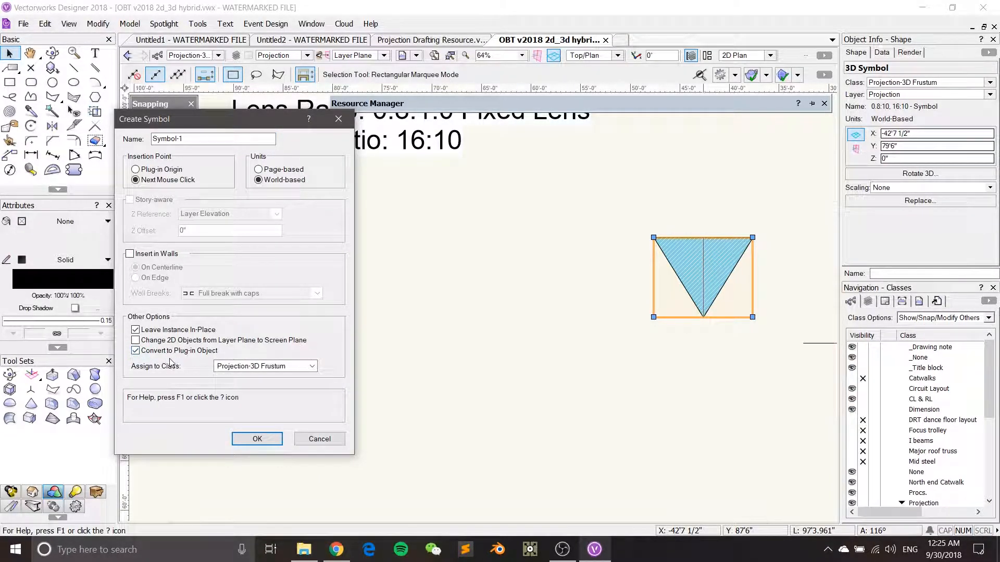
click(509, 297)
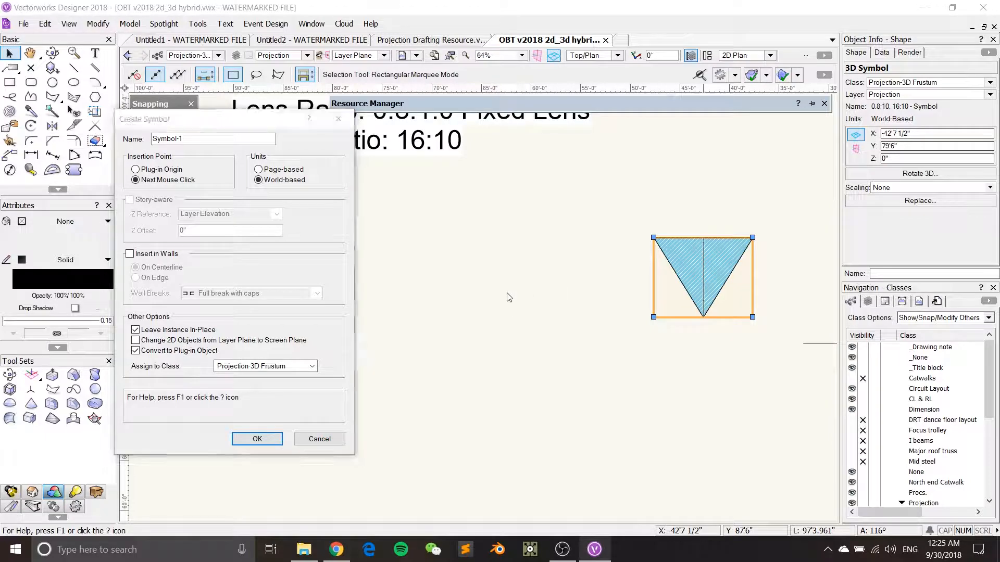
click(320, 438)
middle_drag(372, 337, 371, 337)
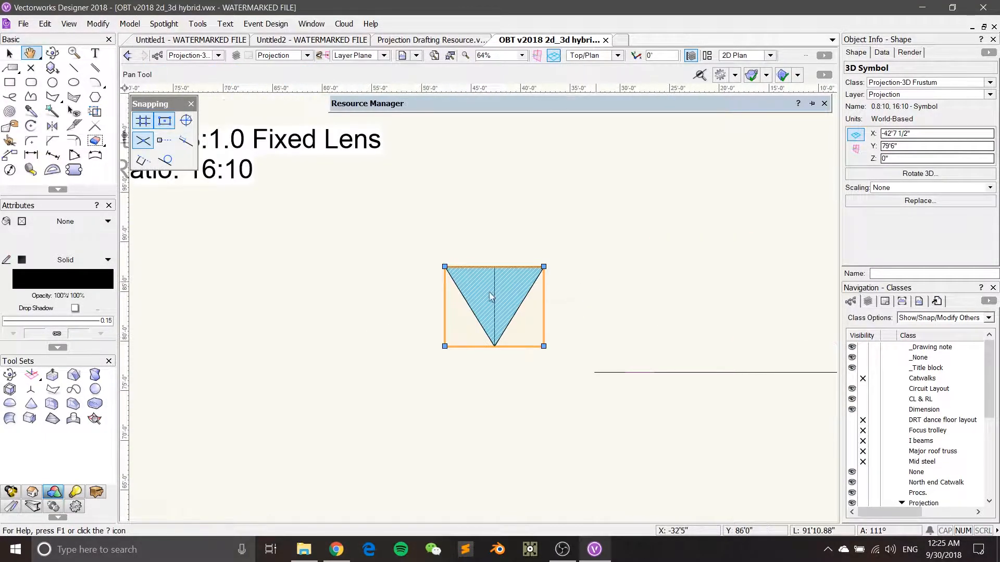
Check the Convert to Group option in the Create Symbol settings for the scaled frustum group on stage and cancel
scroll(491, 294, up, 2)
click(547, 294)
scroll(547, 293, down, 5)
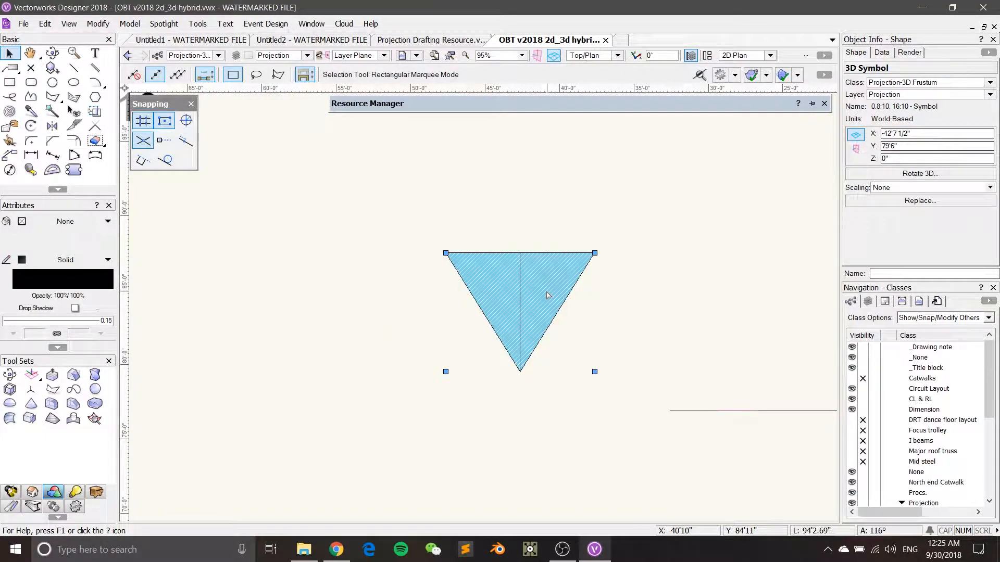
middle_drag(684, 501, 504, 306)
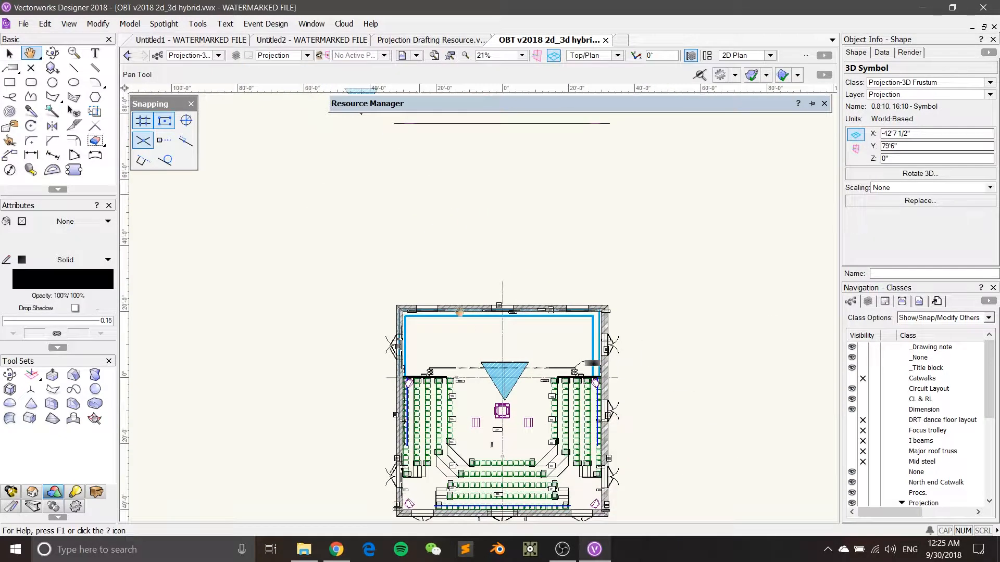
middle_drag(504, 414, 508, 307)
scroll(508, 307, up, 2)
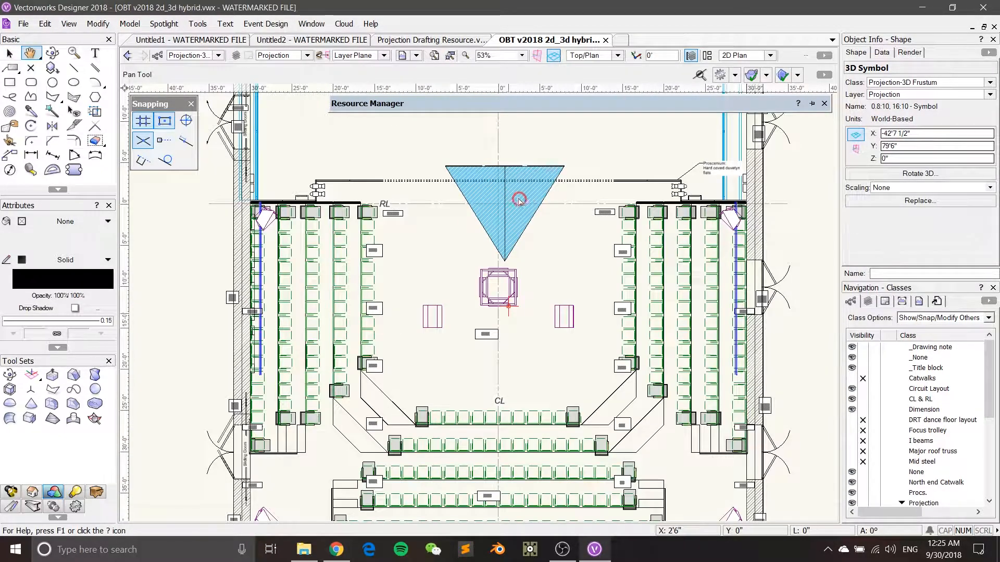
click(544, 196)
scroll(546, 195, up, 1)
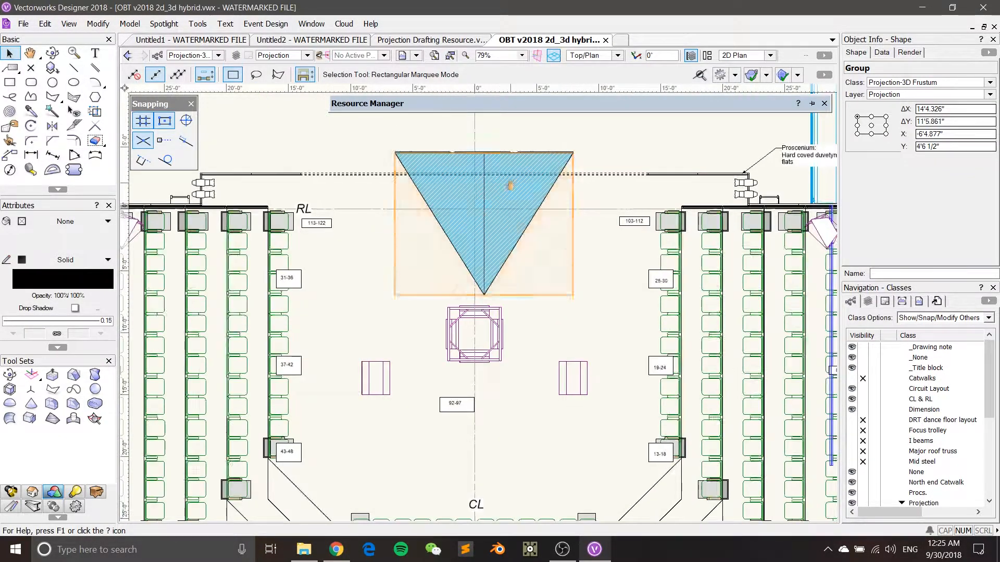
middle_drag(487, 178, 529, 252)
click(98, 24)
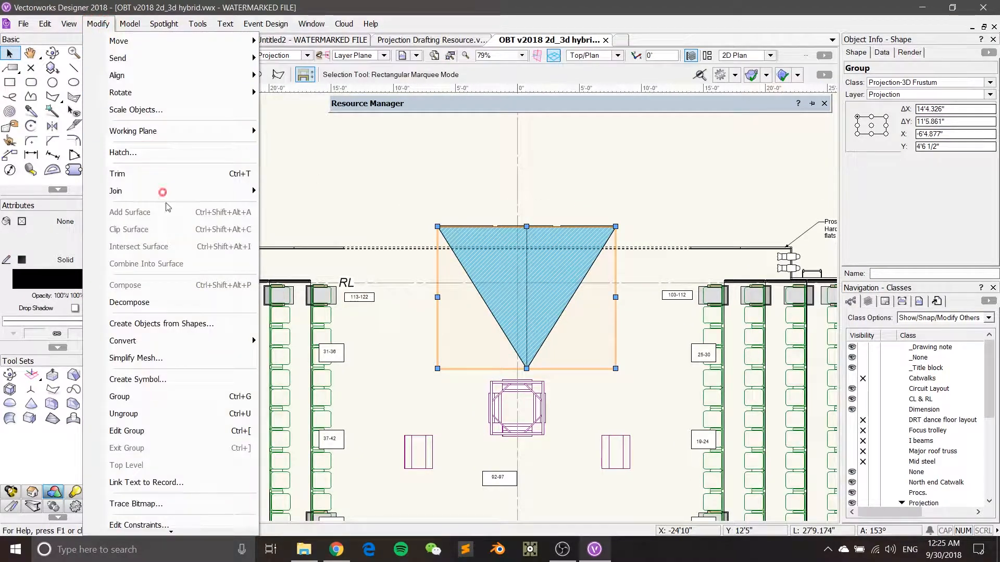
click(194, 384)
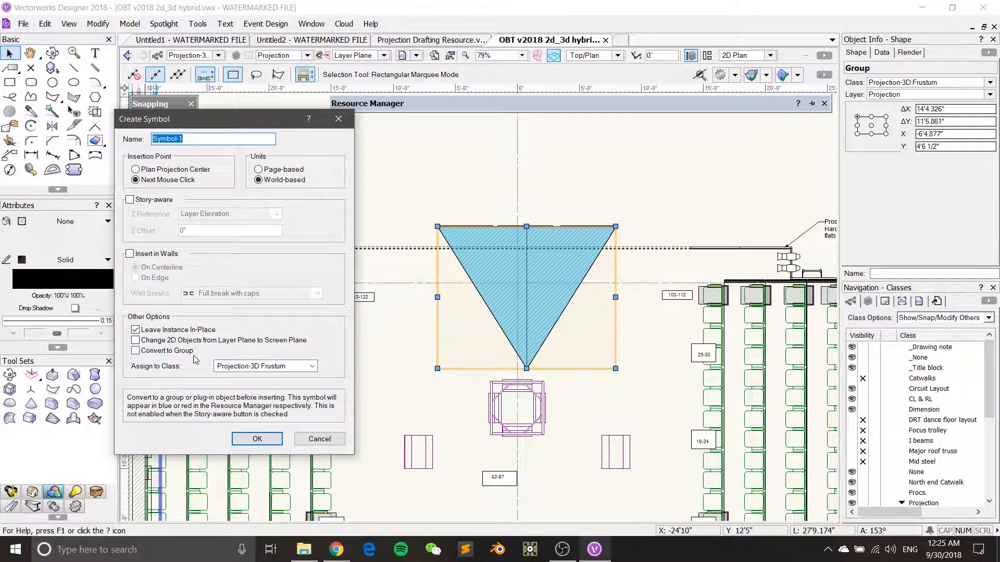
click(318, 439)
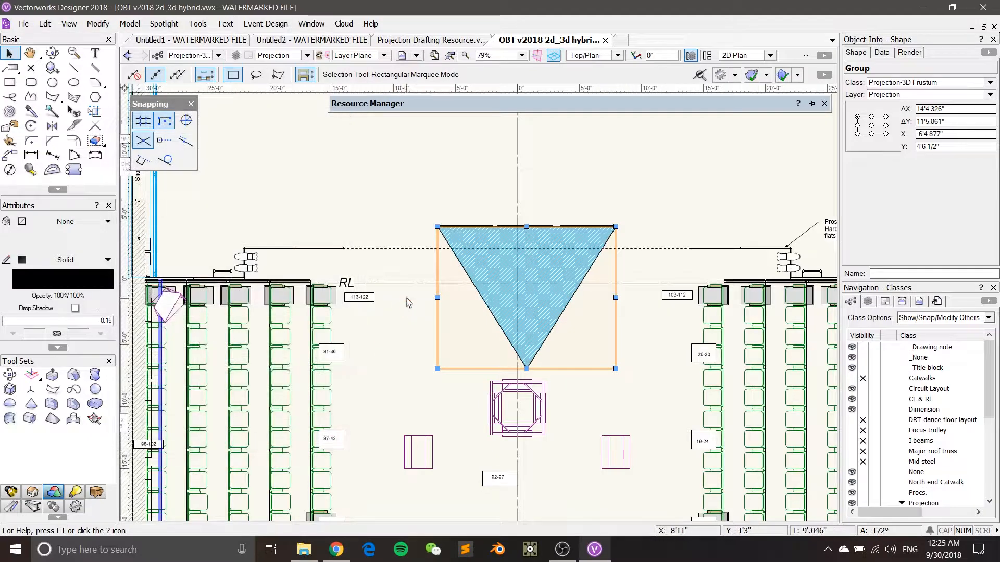
Examine the two frustum symbols in the drawing's 3D Projection Frustum resource folder
scroll(416, 176, down, 1)
middle_drag(458, 160, 457, 220)
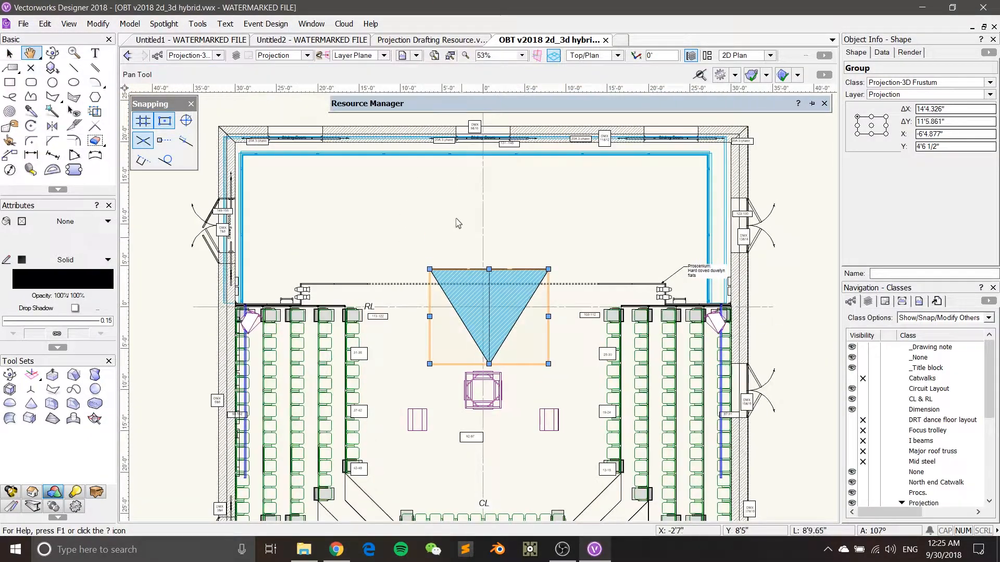
scroll(457, 228, down, 2)
scroll(498, 247, up, 3)
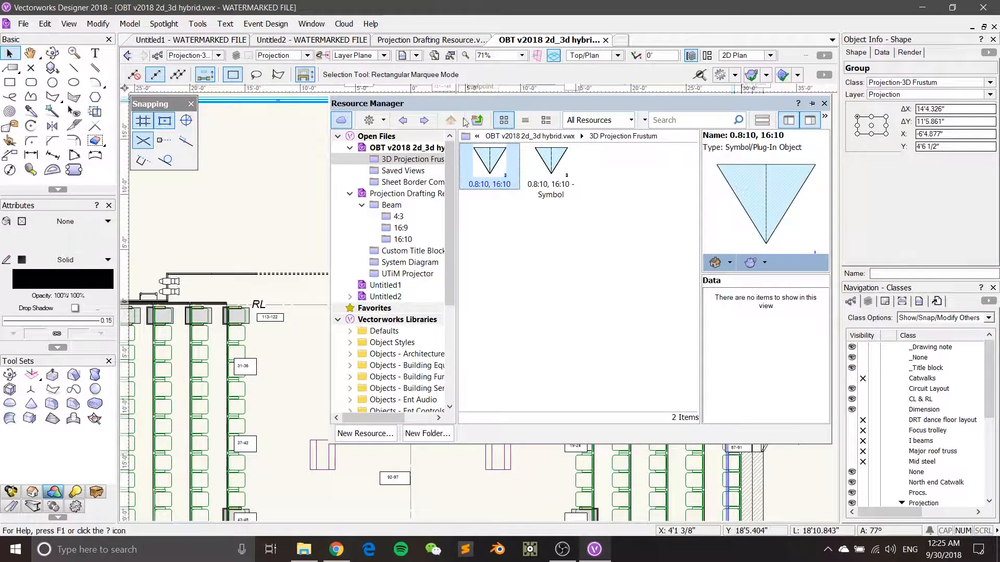
click(556, 136)
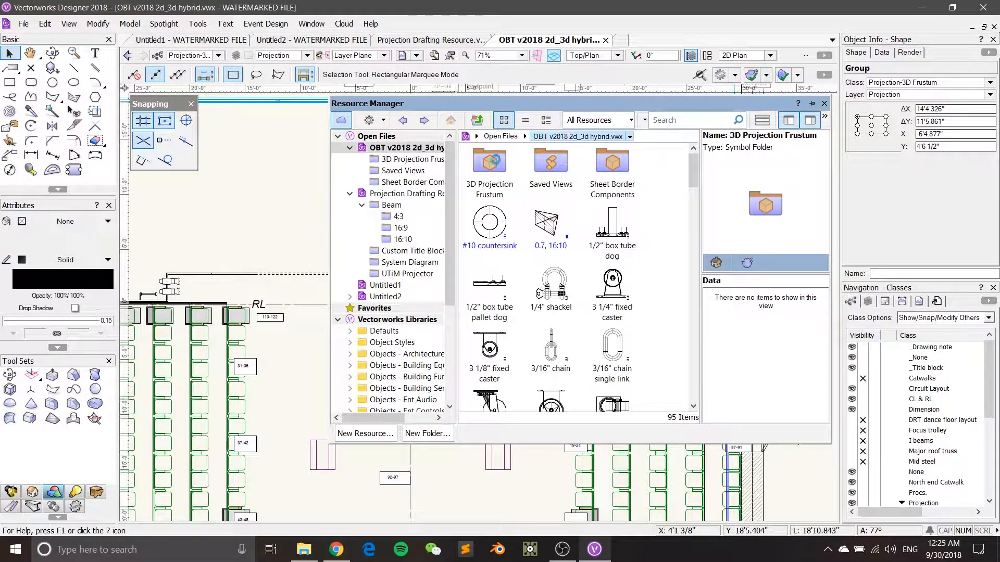
click(497, 183)
double_click(490, 174)
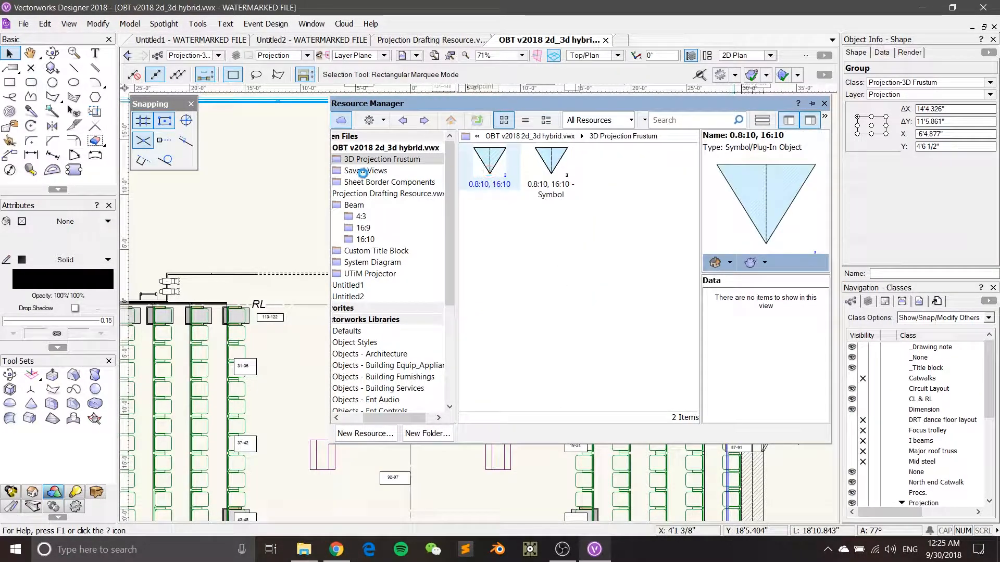
key(x)
click(272, 196)
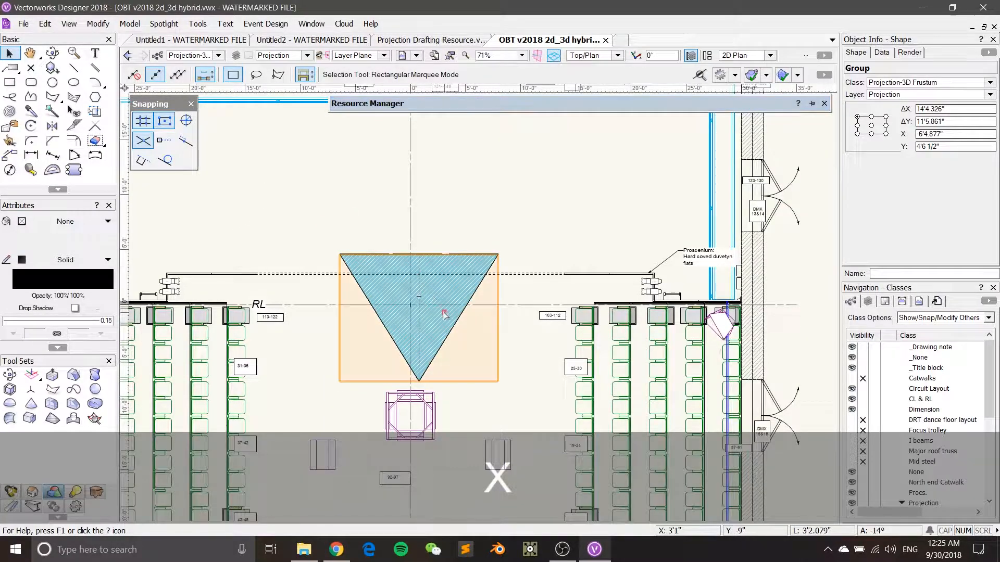
Select the frustum group on stage and switch to the right-side view, framed on the frustum and panels
click(446, 315)
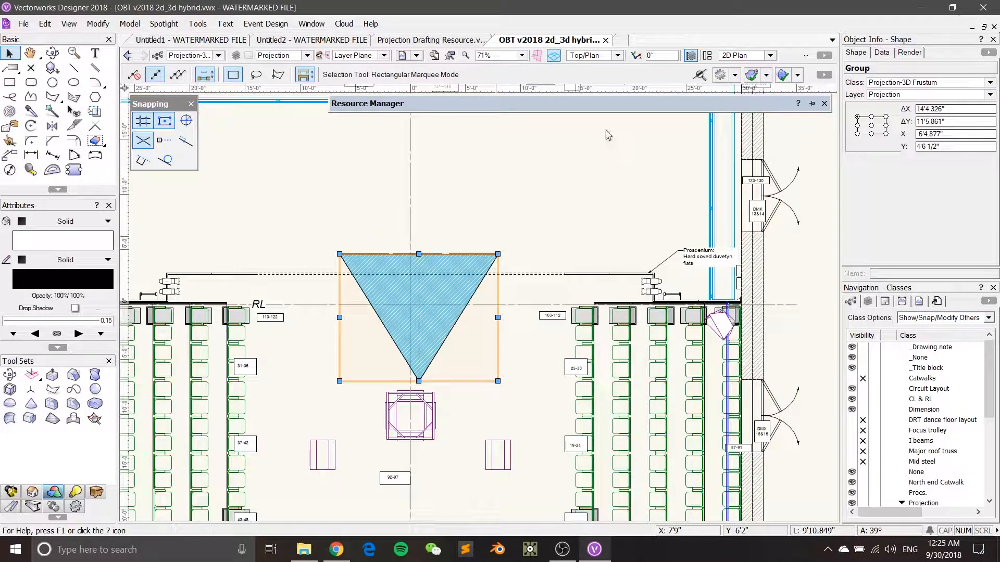
click(618, 55)
click(595, 112)
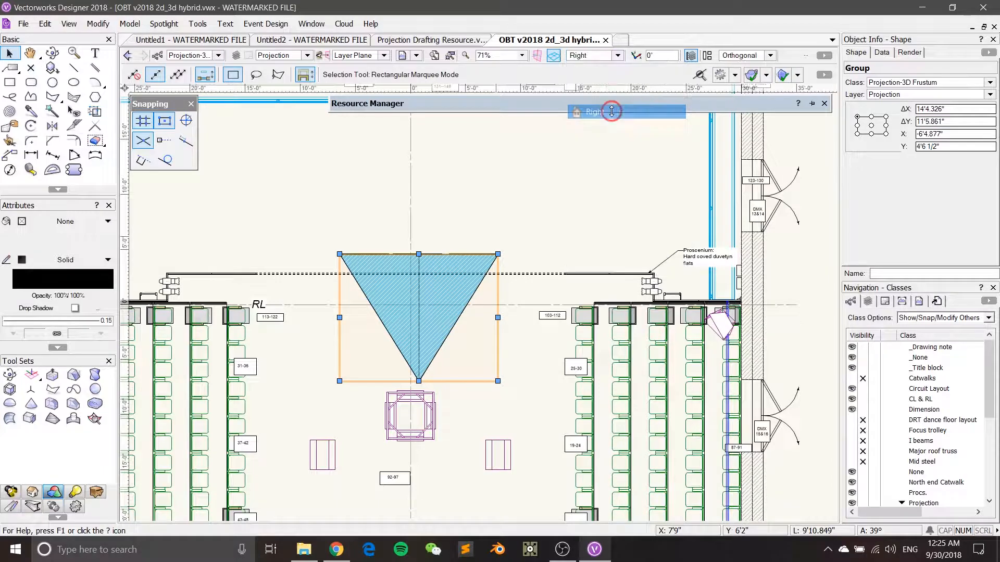
mouse_move(486, 123)
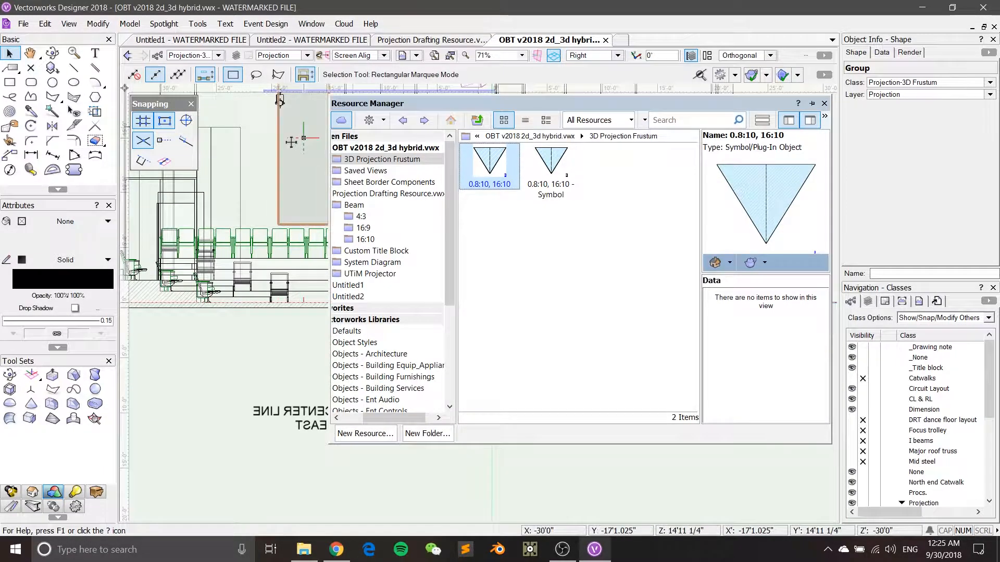
drag(279, 100, 376, 217)
scroll(666, 415, up, 2)
key(x)
key(x)
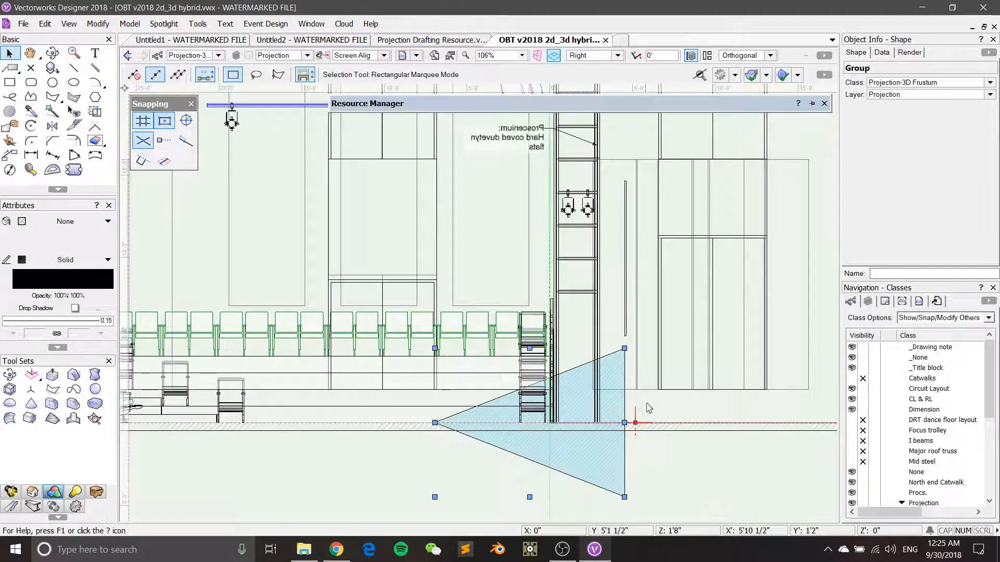
Raise the frustum group straight up from the stage floor until its image end lines up with the panels' height
click(631, 366)
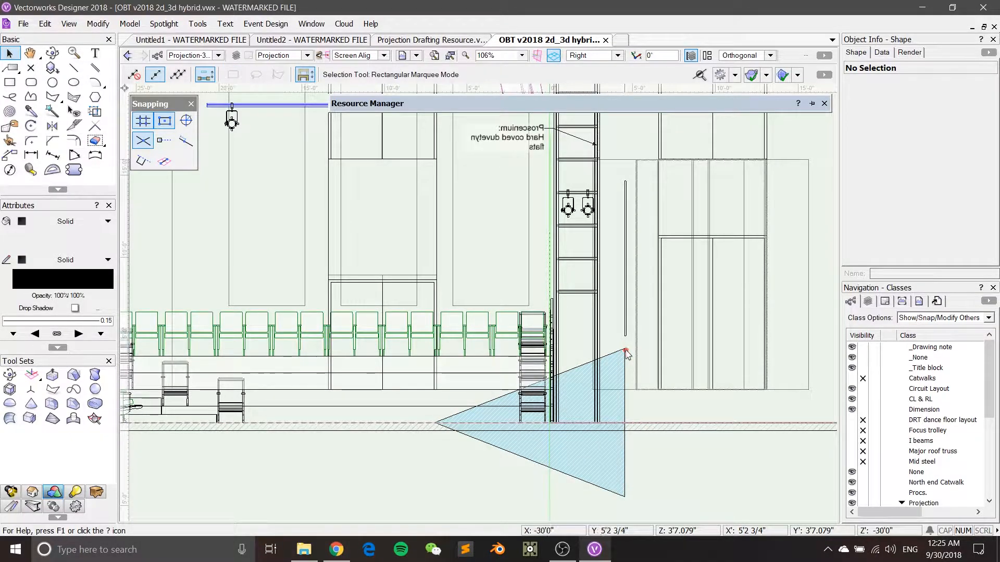
shift+drag(625, 348, 625, 183)
click(621, 361)
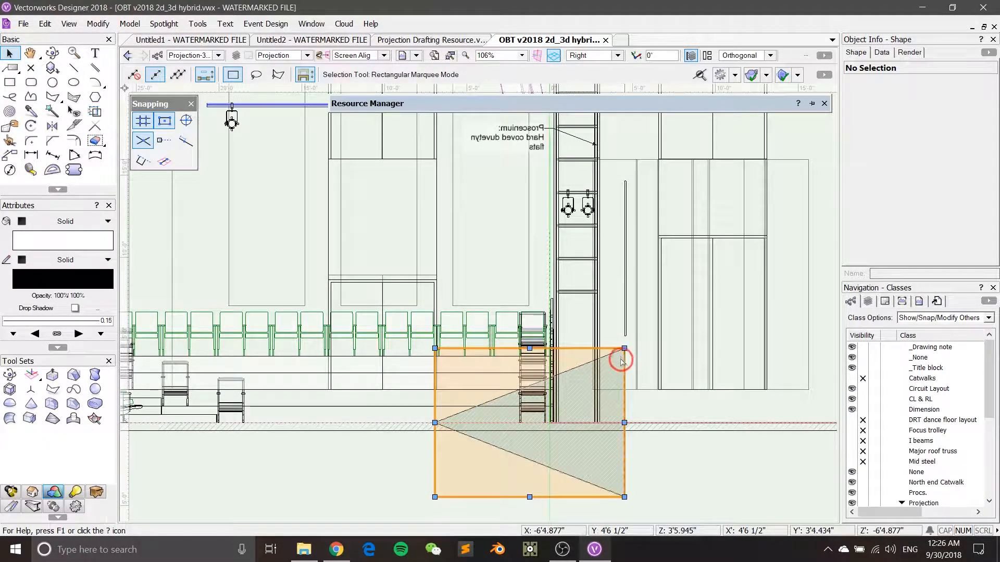
shift+drag(622, 360, 623, 204)
middle_drag(646, 205, 608, 254)
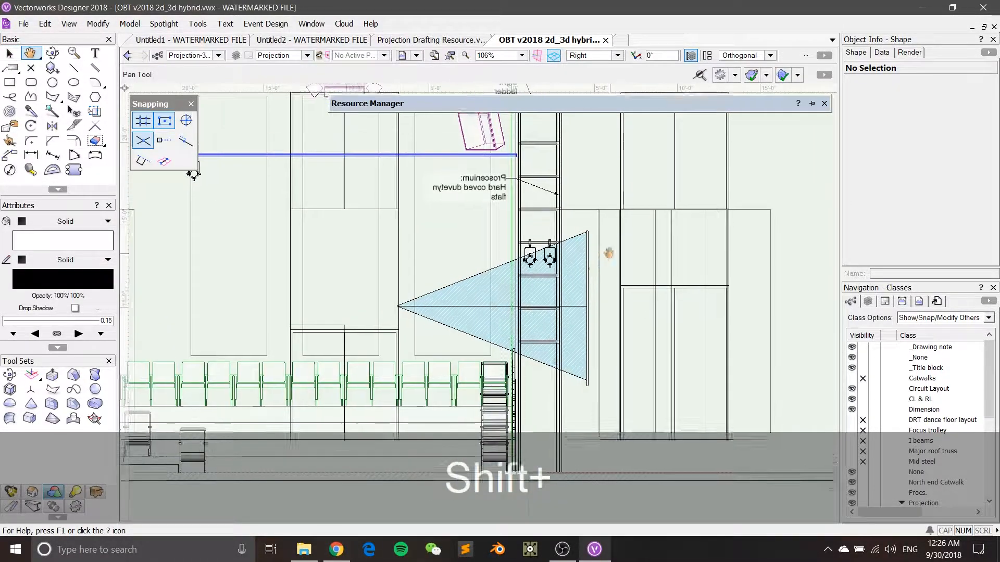
alt+scroll(609, 254, up, 1)
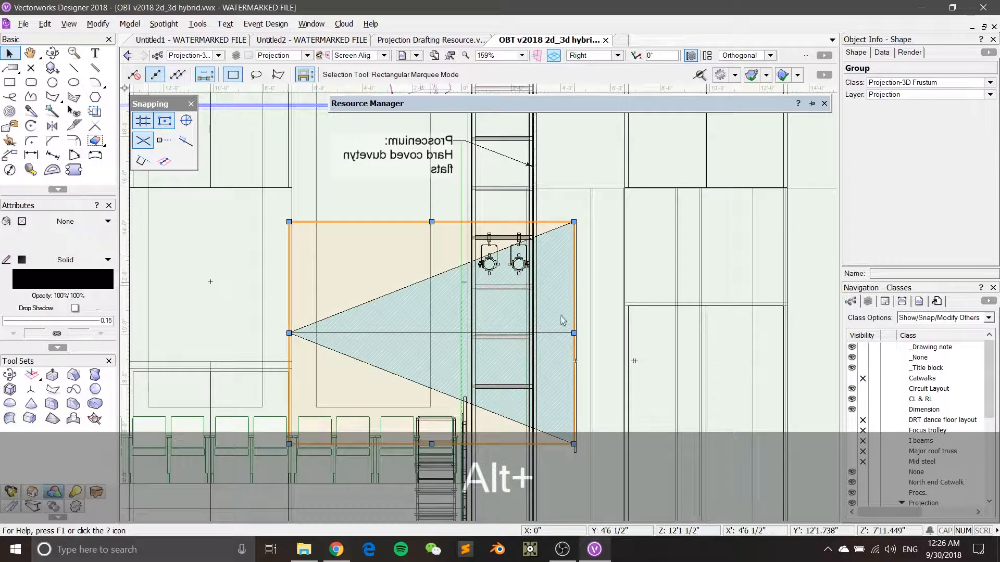
Rotate the frustum about the midpoint of its image end so the apex tilts up above the seating
key(alt)
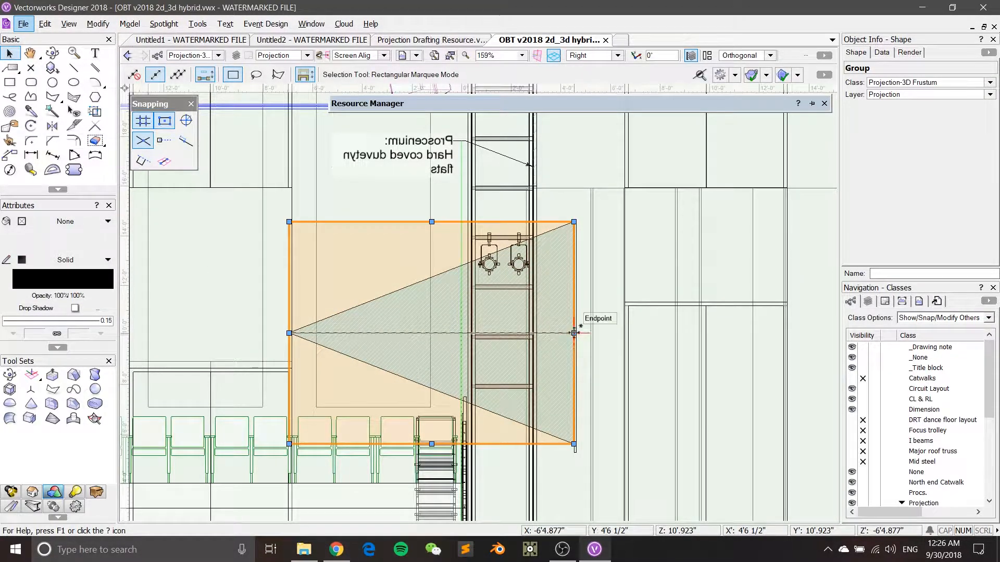
click(574, 334)
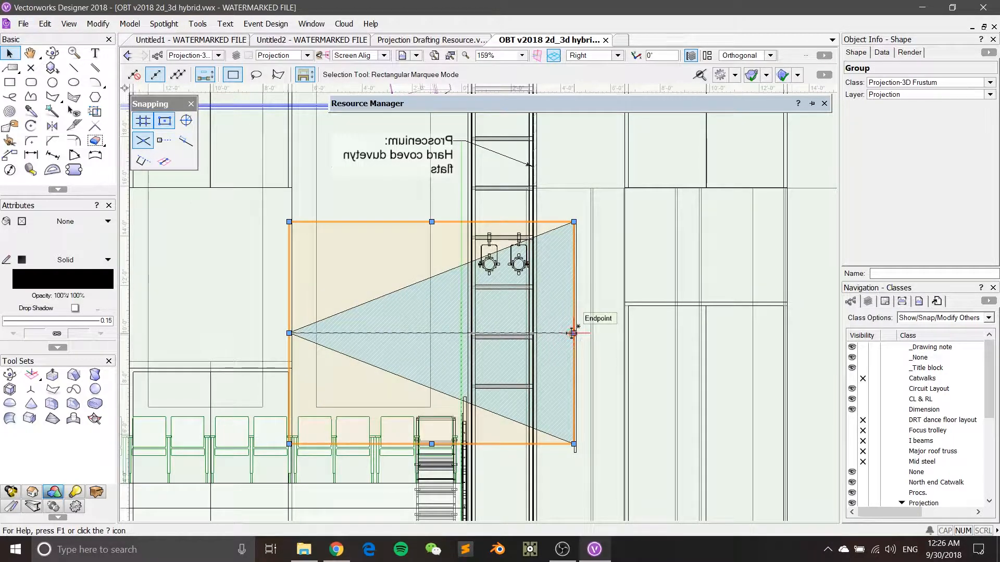
key(alt+=)
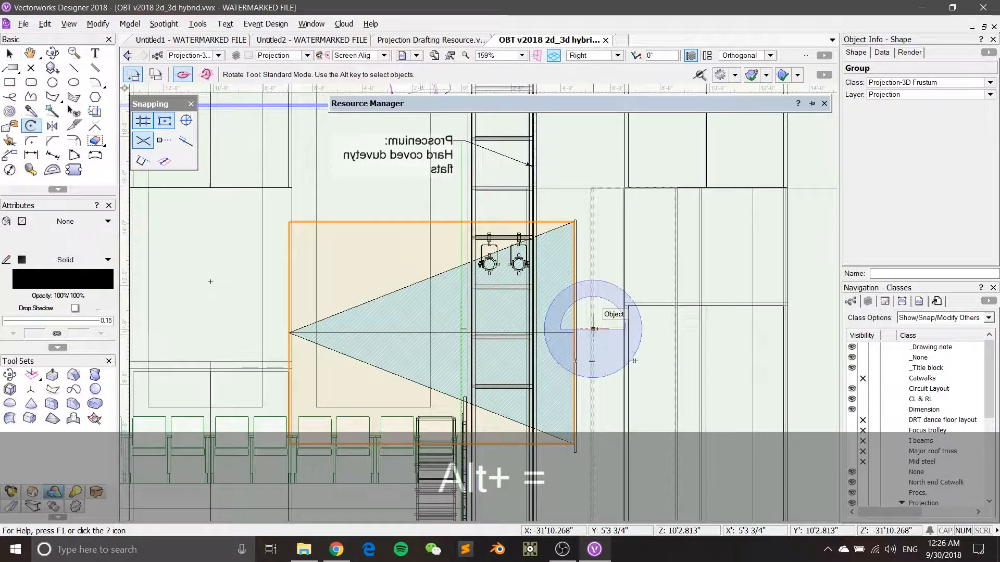
click(290, 333)
click(316, 223)
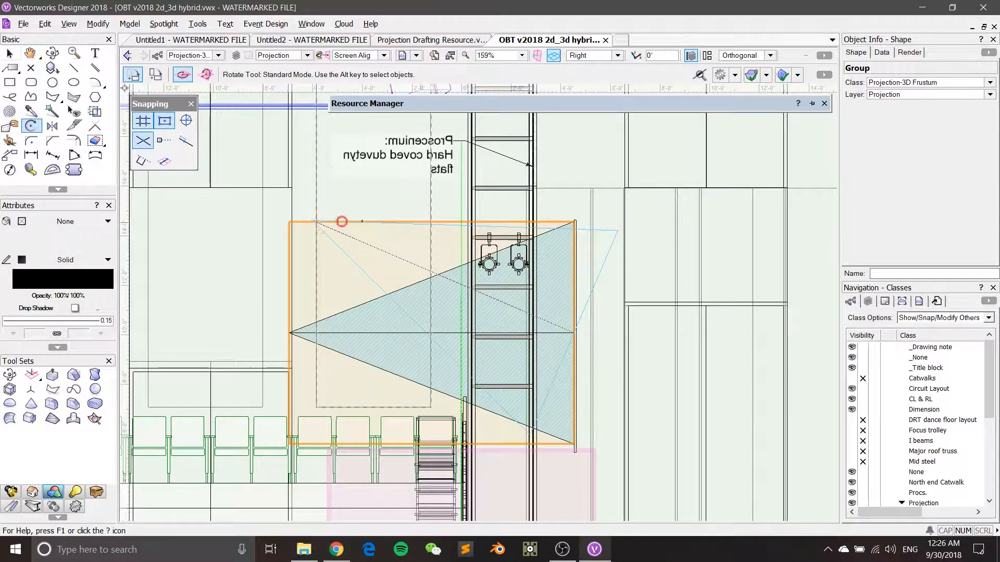
key(x)
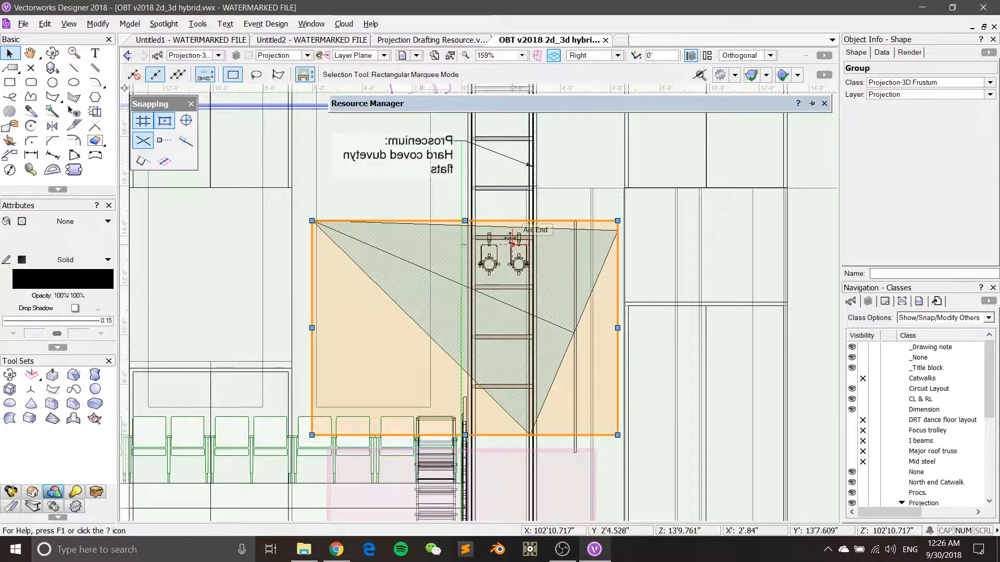
Scale the tilted frustum symmetrically by a factor of 1.5
click(98, 24)
click(143, 117)
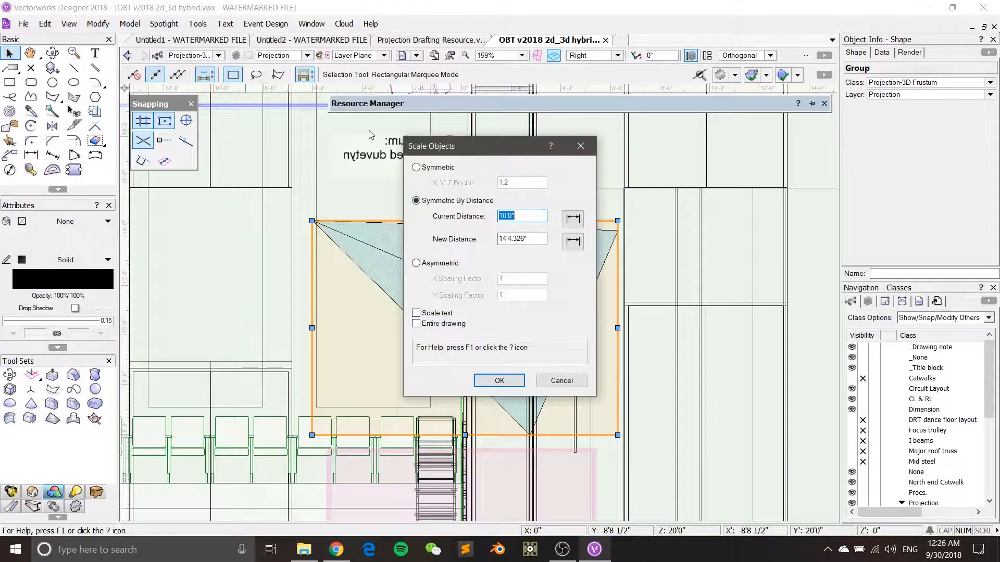
drag(480, 142, 154, 140)
click(115, 166)
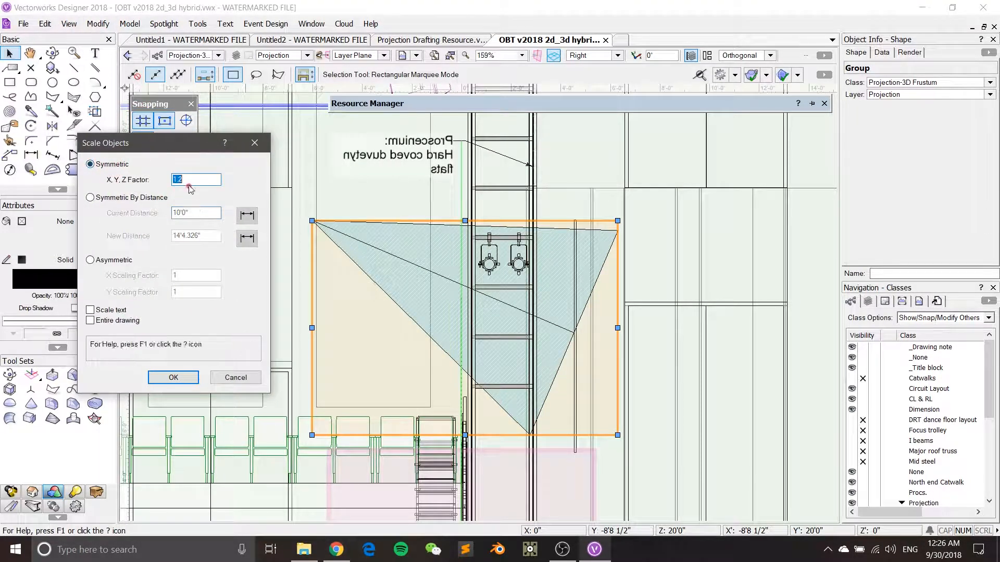
text(1.5)
click(174, 377)
key(x)
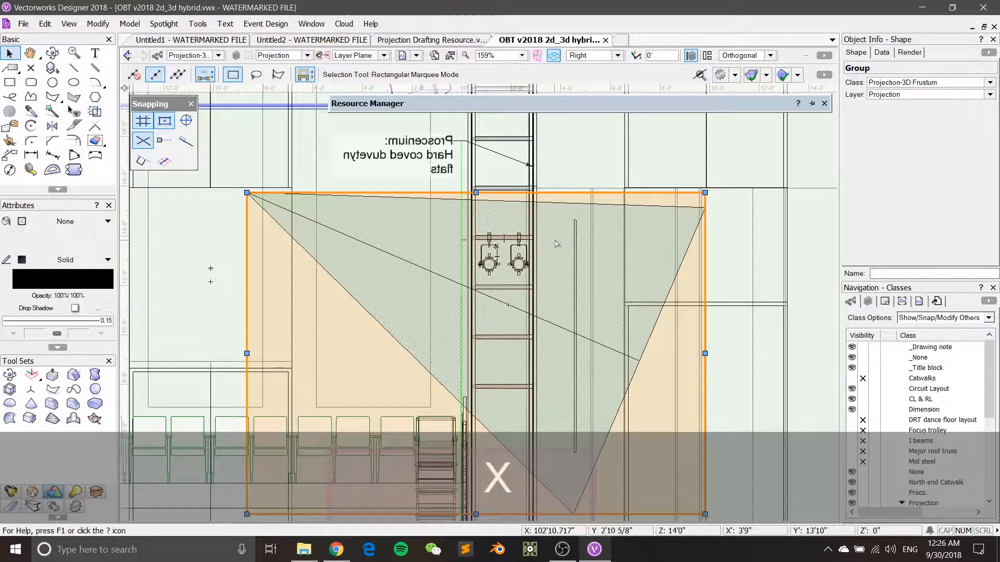
Move the enlarged frustum upstage and slightly down so its image end sits further behind the panels
click(566, 244)
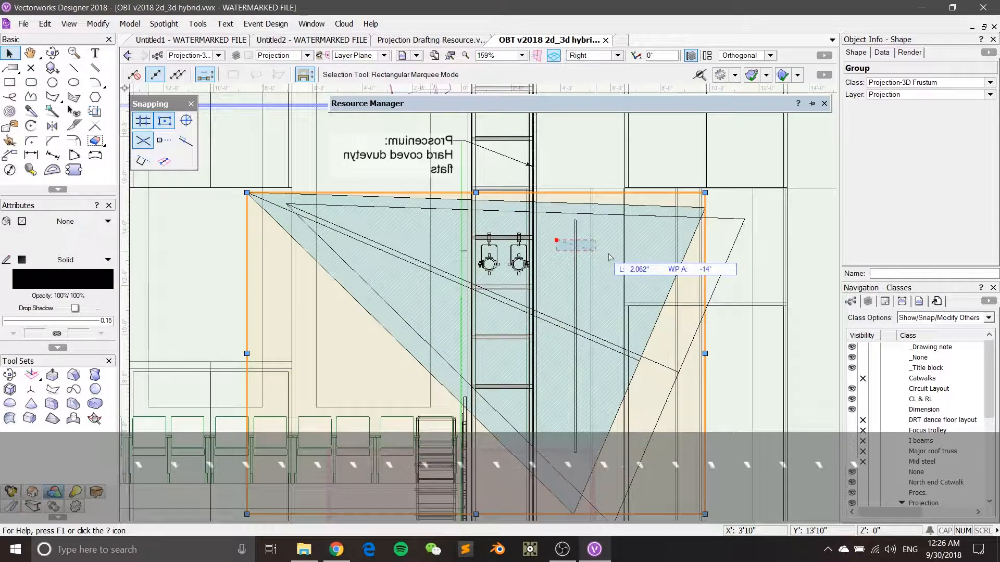
drag(609, 256, 625, 256)
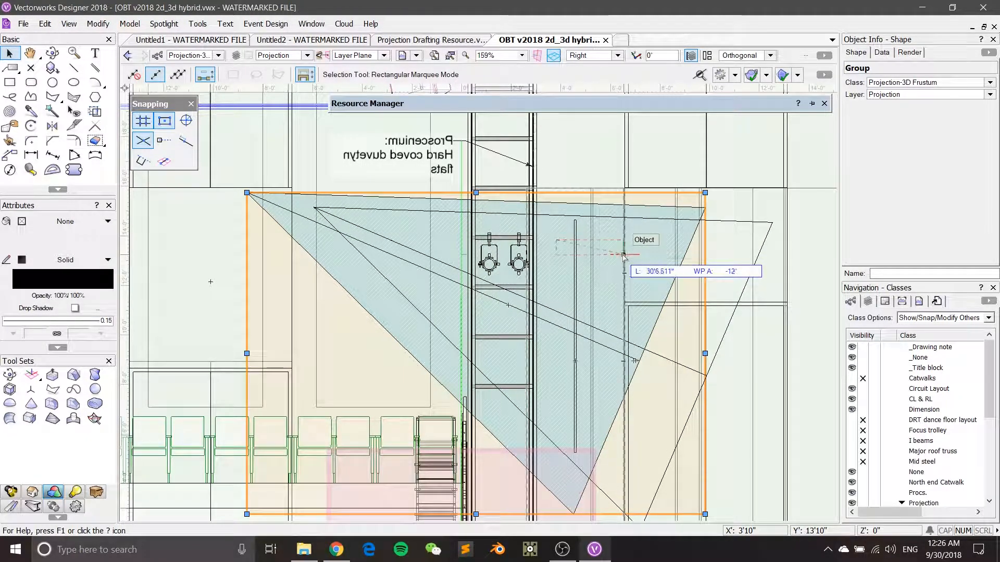
drag(624, 256, 624, 255)
Examine from several 3D angles and in a shaded rendering how the enlarged frustum covers the three stage panels
ctrl+middle_drag(397, 286, 573, 344)
scroll(574, 344, down, 5)
middle_drag(646, 346, 296, 253)
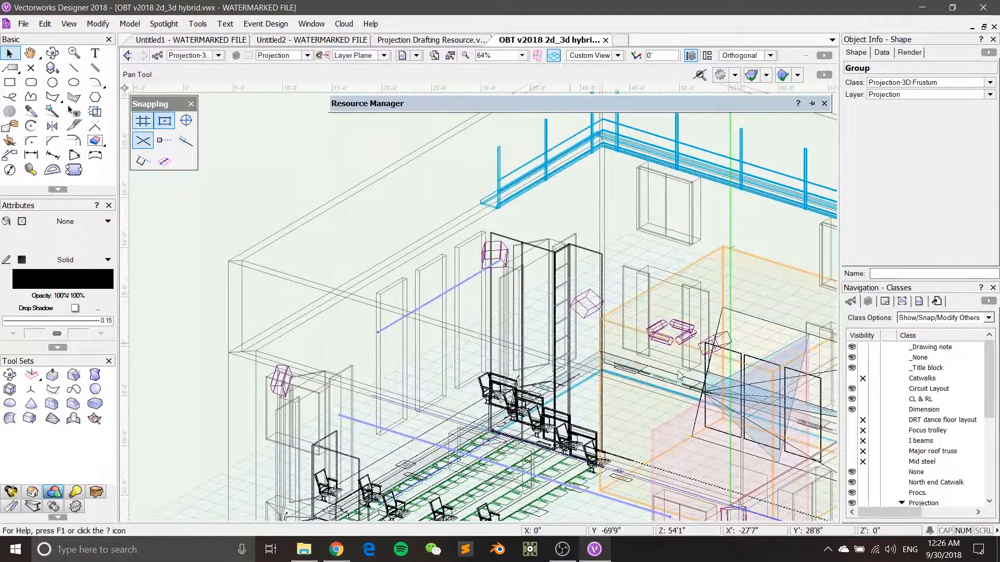
middle_drag(695, 348, 407, 317)
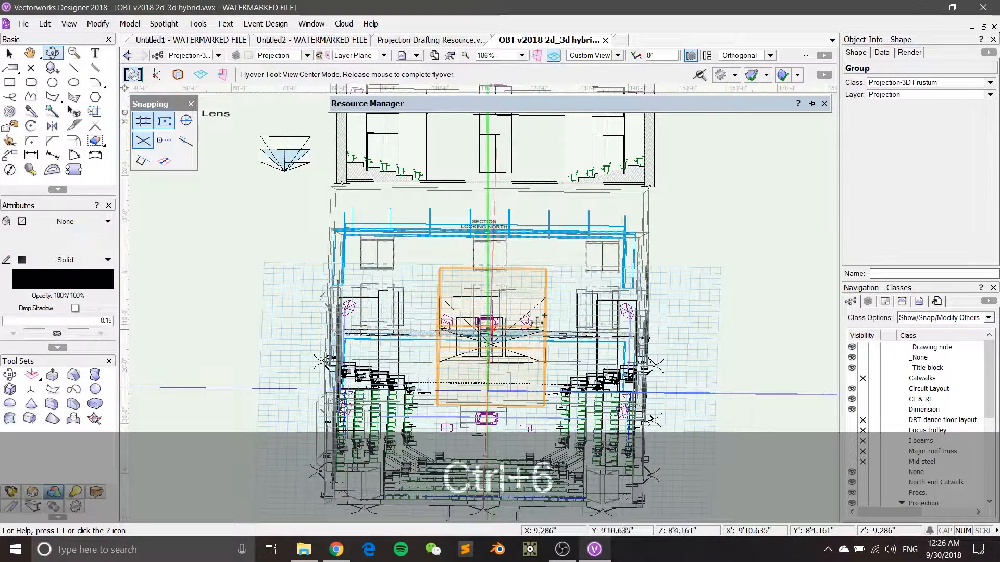
scroll(500, 330, up, 14)
scroll(505, 328, down, 4)
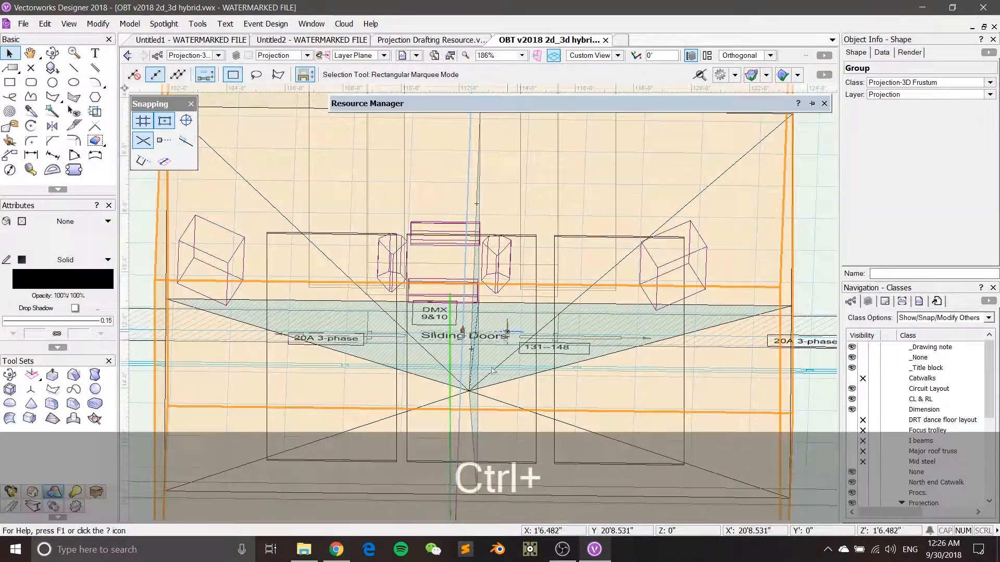
ctrl+middle_drag(493, 370, 326, 348)
scroll(575, 348, down, 4)
key(ctrl+shift+g)
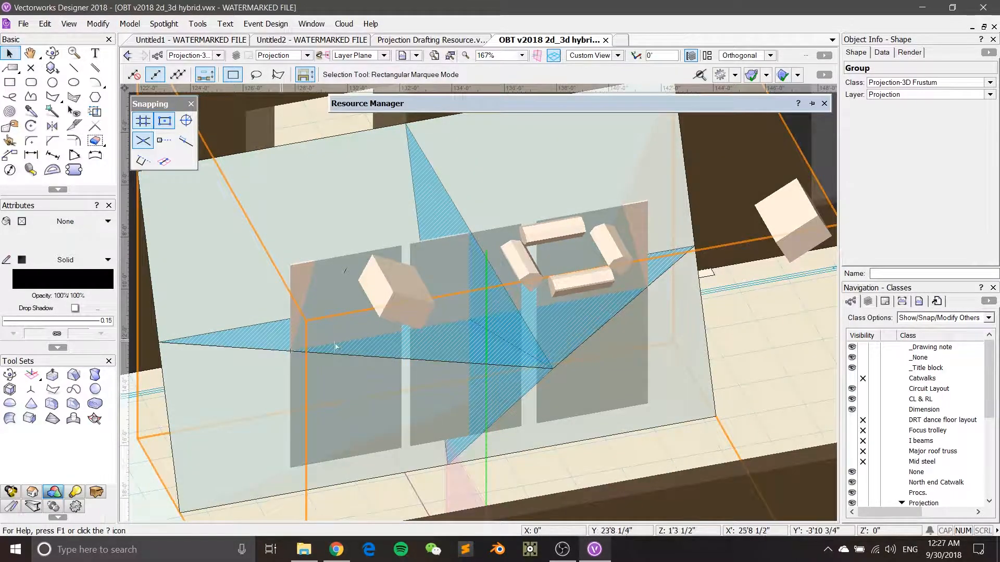
Return to the right-side view, hide the Walls class and set the rendering back to wireframe
click(618, 55)
click(617, 116)
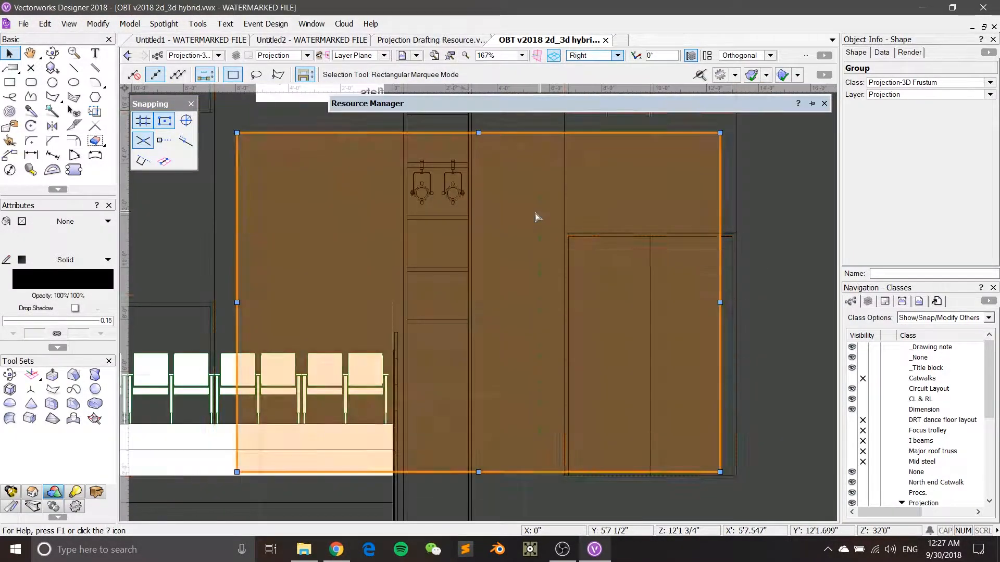
scroll(895, 472, down, 5)
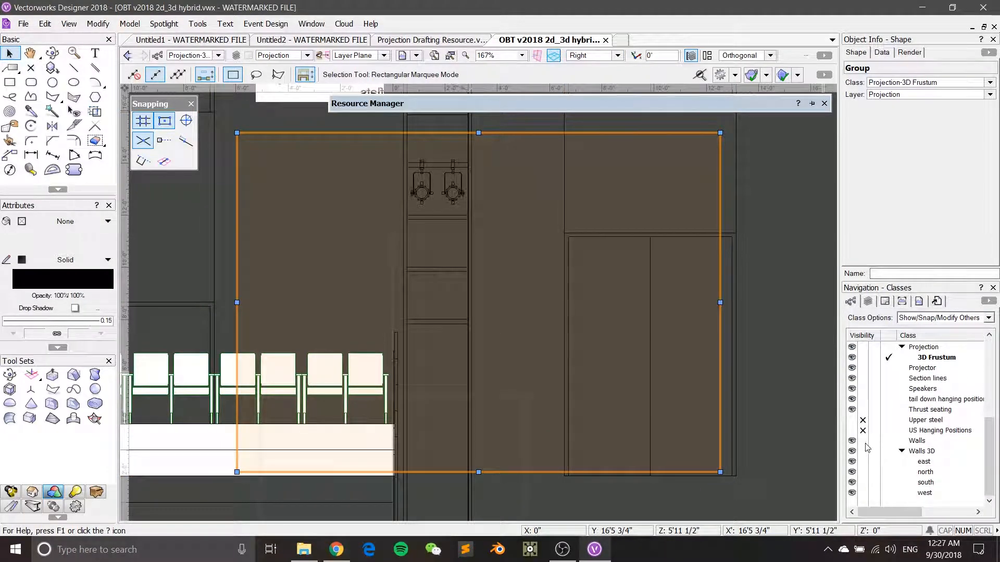
click(864, 442)
scroll(517, 272, down, 4)
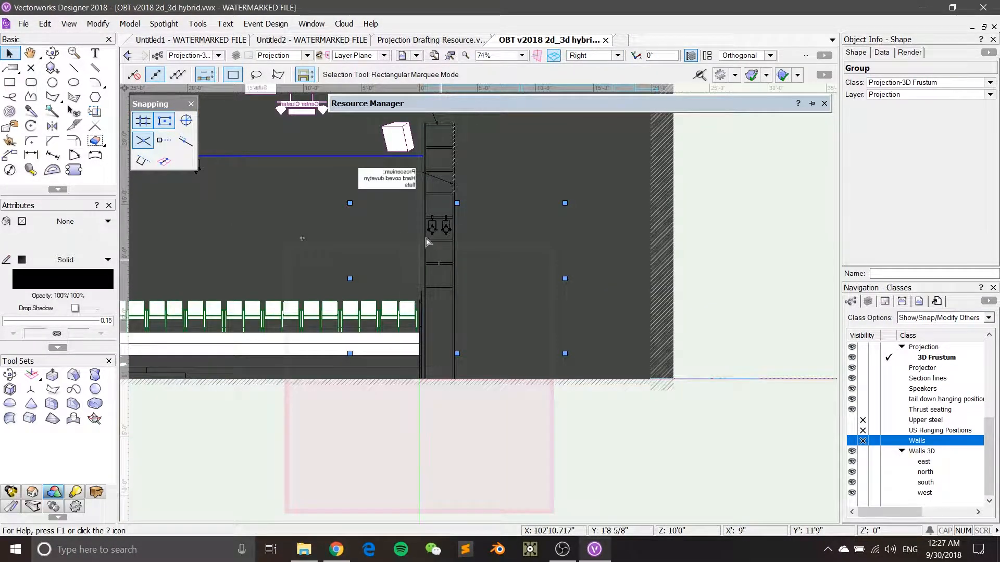
middle_drag(517, 272, 645, 357)
key(ctrl+shift)
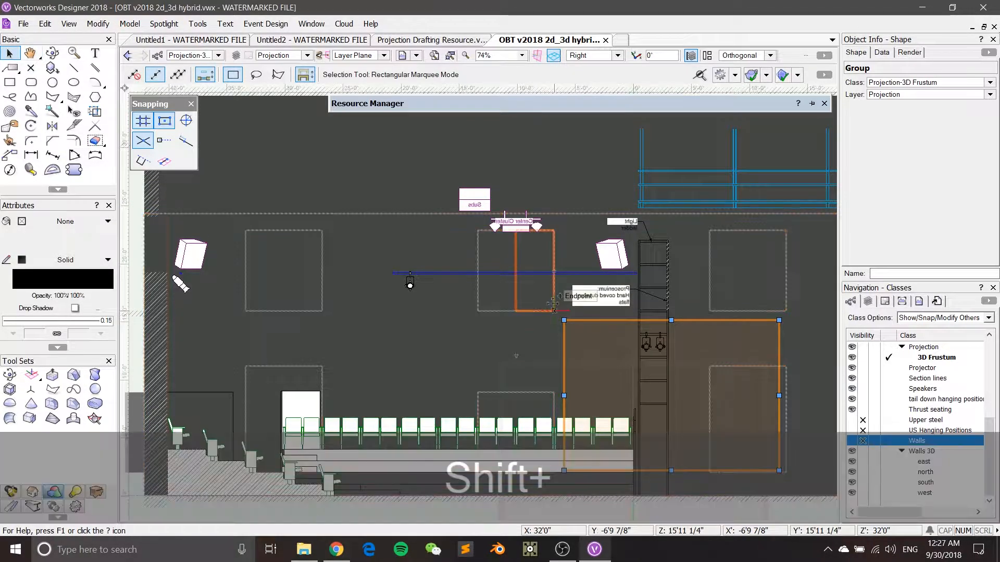
key(shift+w)
Shift the frustum slightly up and toward the seating relative to the panels
scroll(600, 342, up, 3)
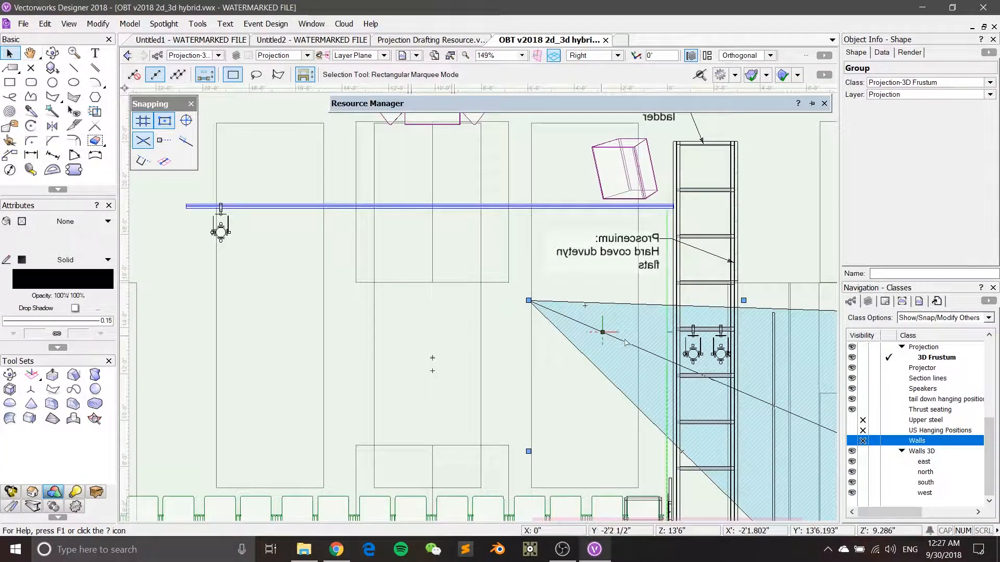
middle_drag(628, 337, 445, 302)
drag(618, 384, 589, 368)
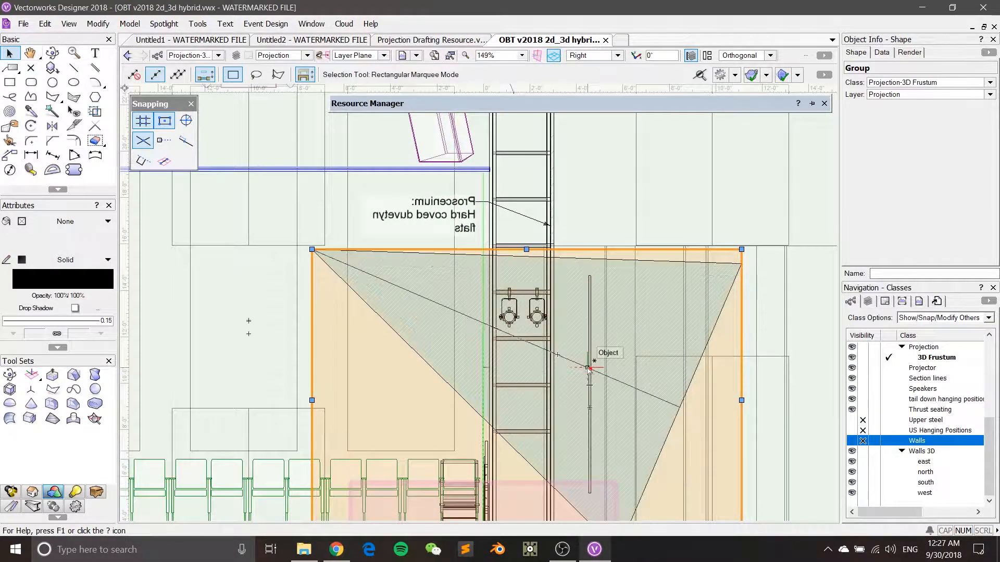
Make the Catwalks class visible above the seating
scroll(588, 368, down, 2)
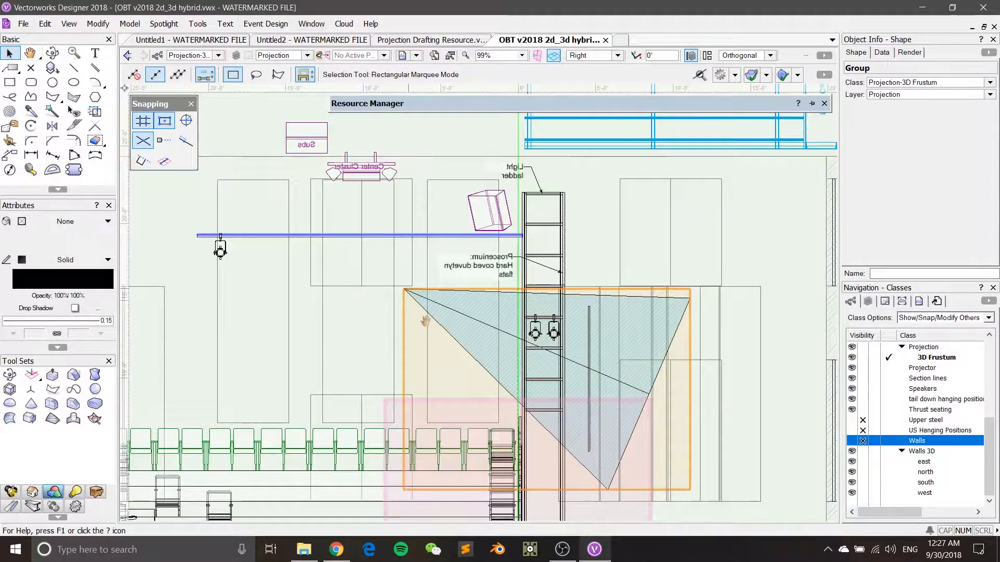
middle_drag(373, 265, 395, 302)
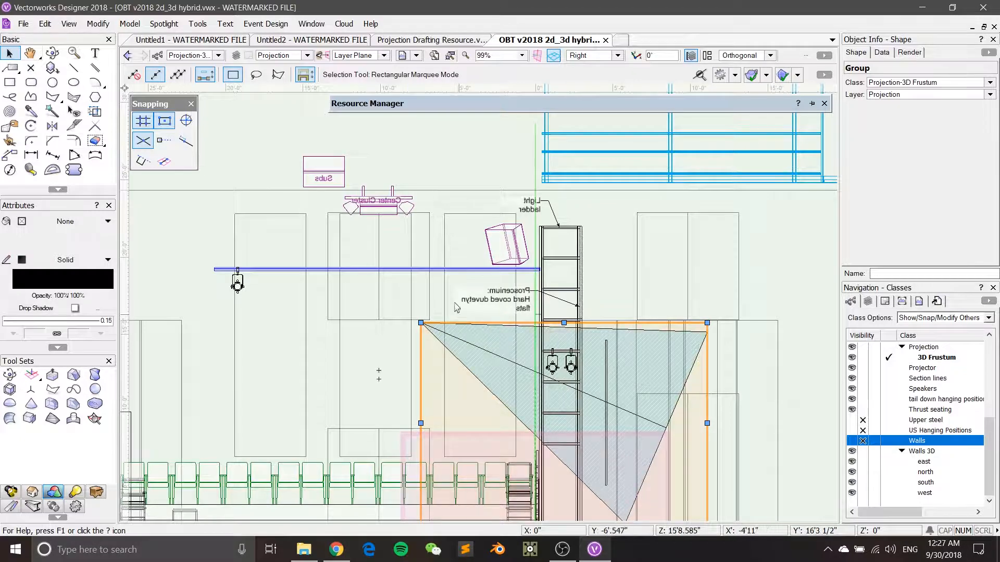
scroll(946, 400, up, 5)
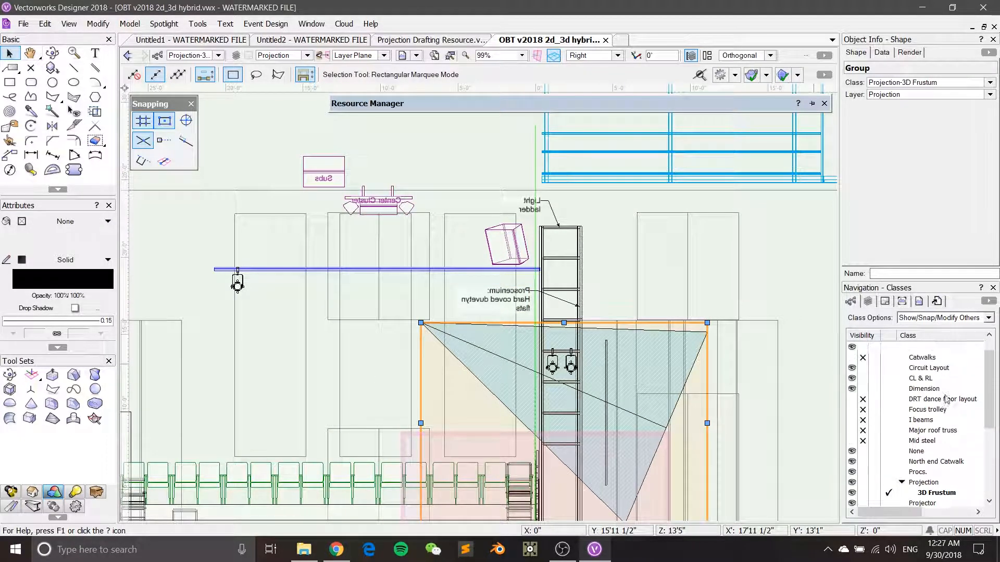
scroll(946, 400, up, 1)
click(852, 379)
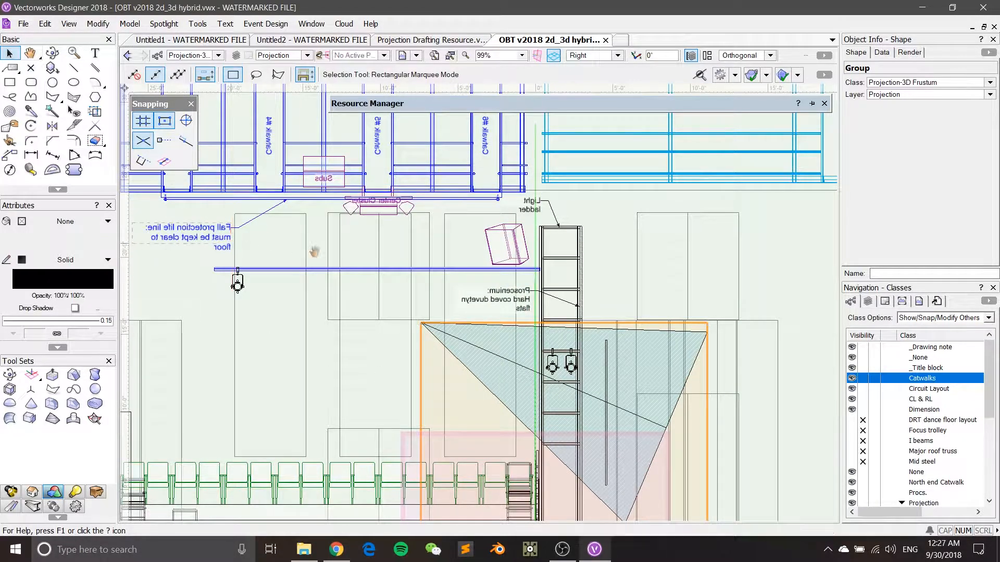
Scale the frustum symmetrically by a factor of 2 so its apex extends toward the catwalks
middle_drag(315, 250, 393, 261)
click(70, 23)
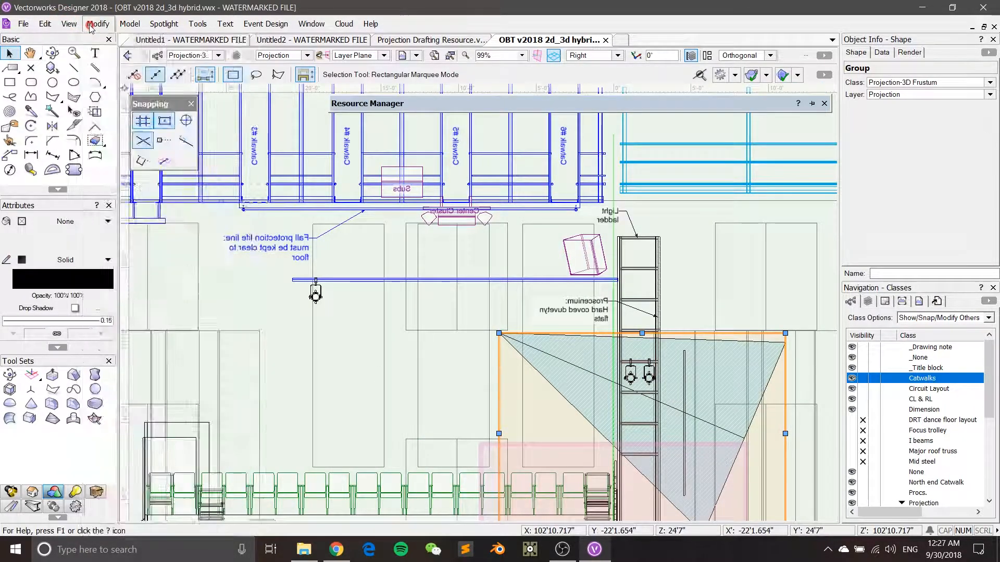
mouse_move(97, 25)
click(137, 109)
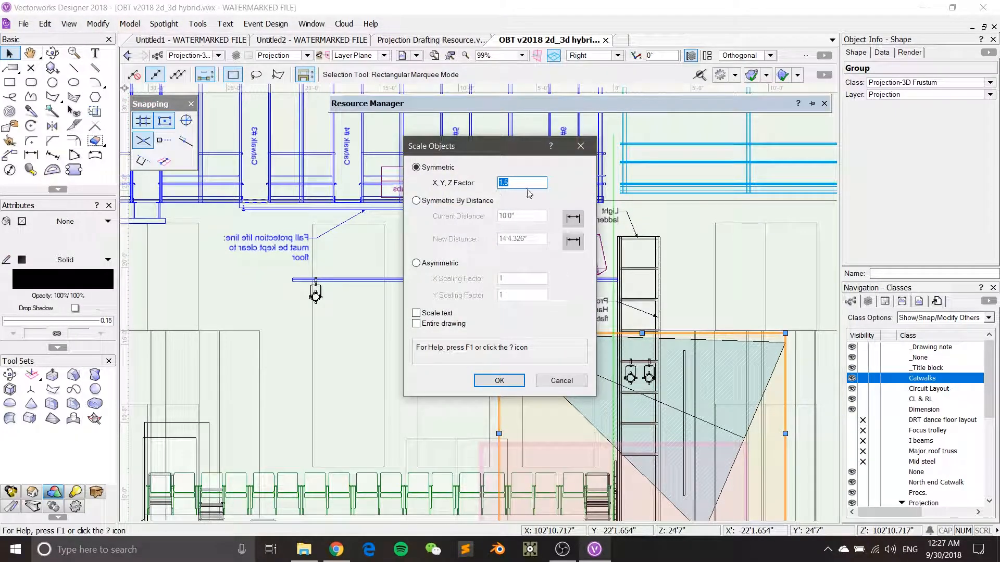
text(2)
key(Return)
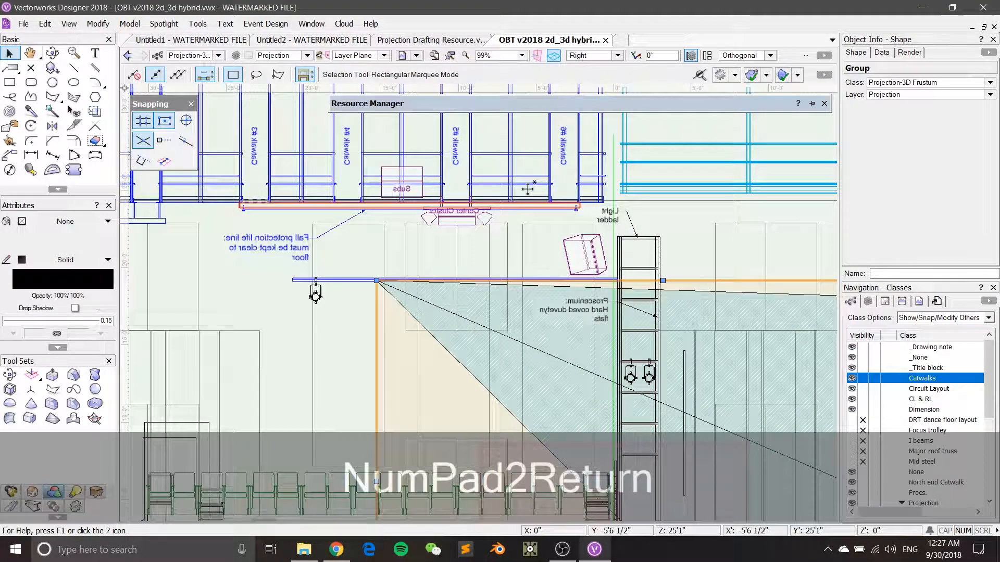
Move the frustum up and toward the seating so its apex sits just beneath the catwalks
key(x)
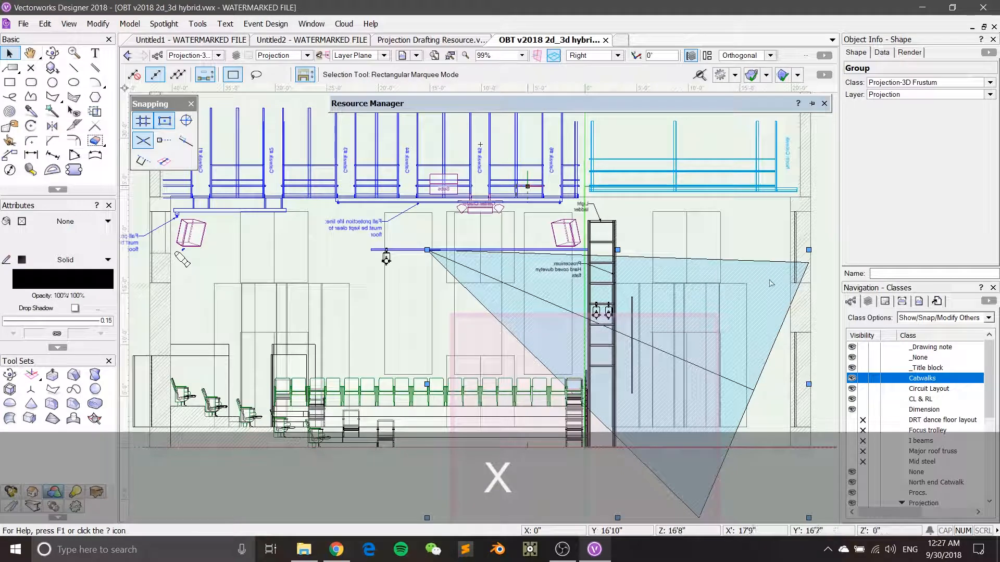
drag(765, 267, 716, 223)
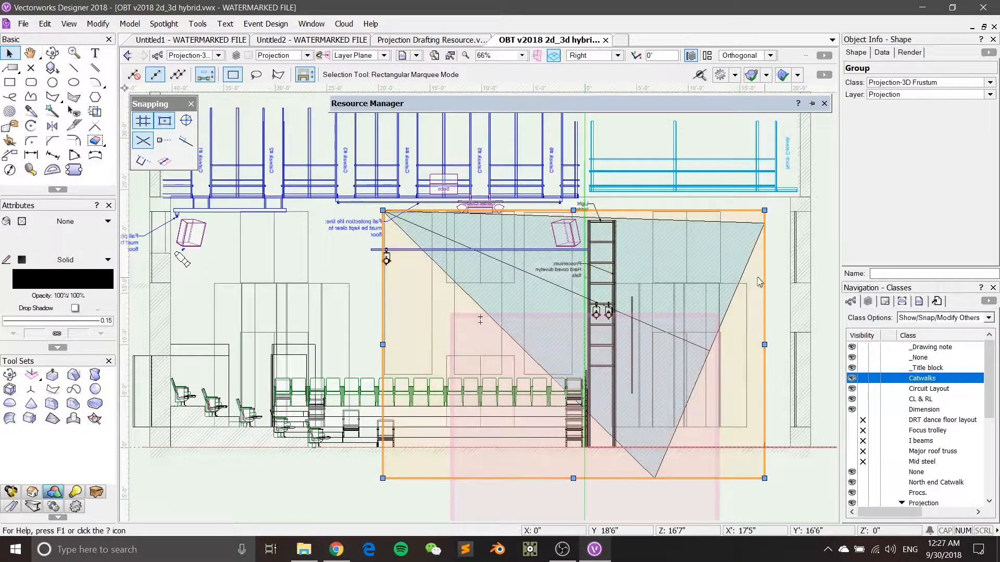
scroll(653, 293, up, 2)
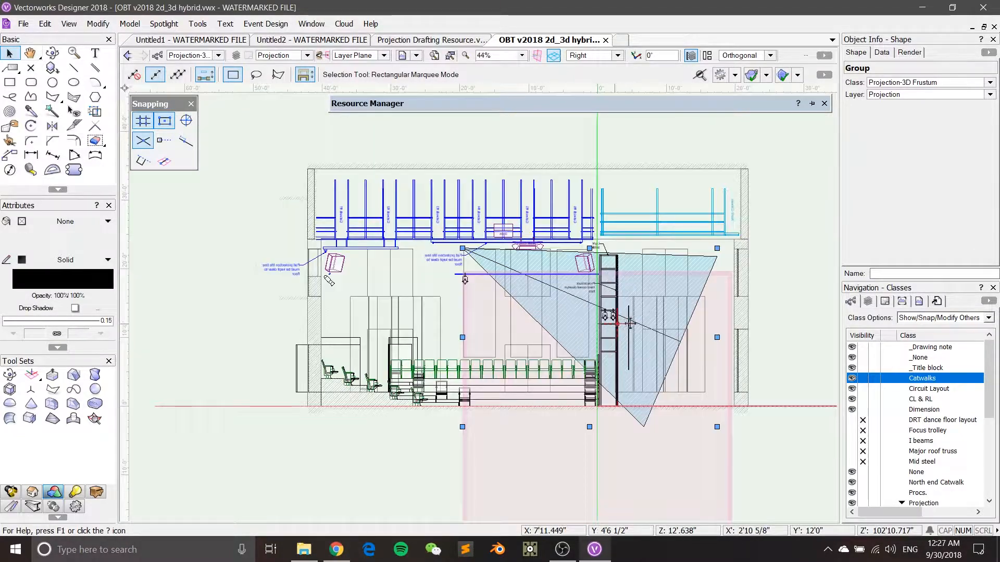
scroll(290, 201, down, 2)
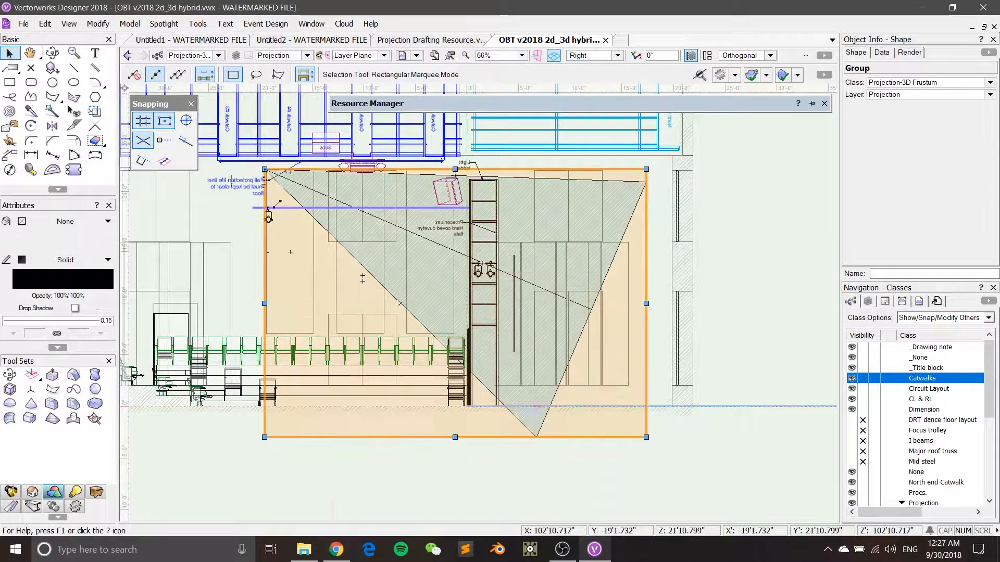
Check the frustum in Top/Plan view and render the model in OpenGL from an angled 3D view
key(ctrl+5)
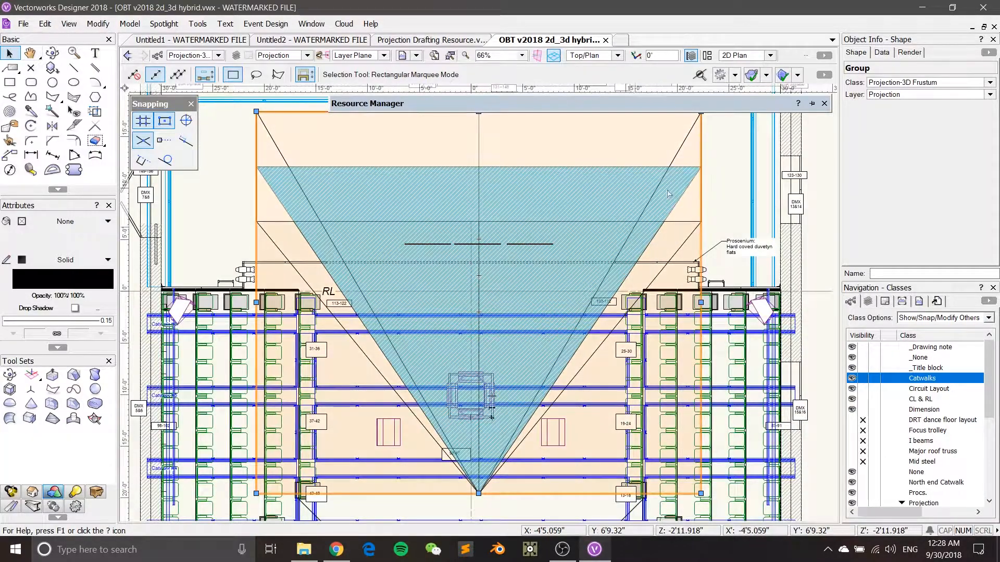
middle_drag(604, 303, 578, 352)
mouse_move(551, 310)
middle_down()
mouse_move(607, 304)
mouse_move(542, 260)
mouse_move(503, 208)
middle_up()
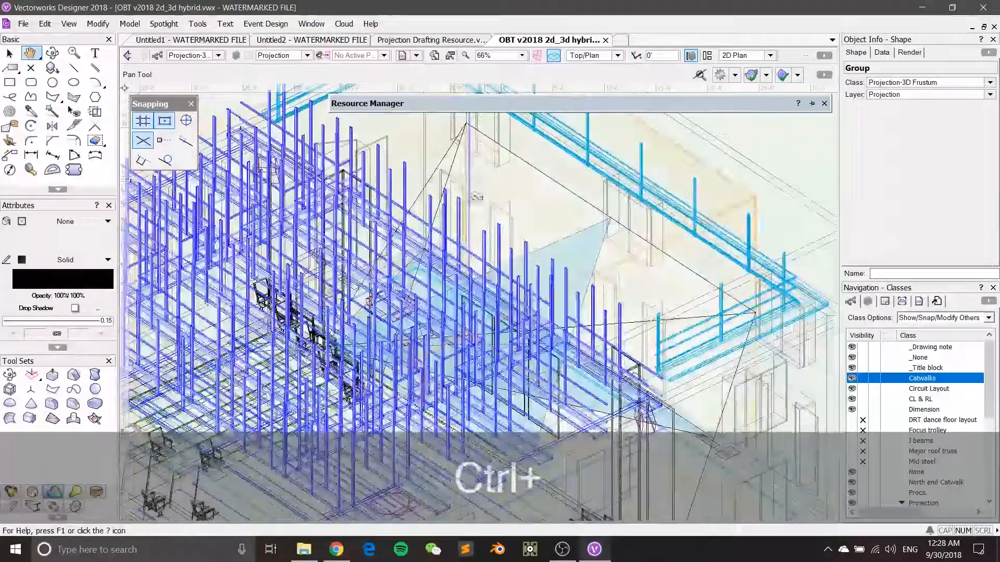
key(ctrl+shift+g)
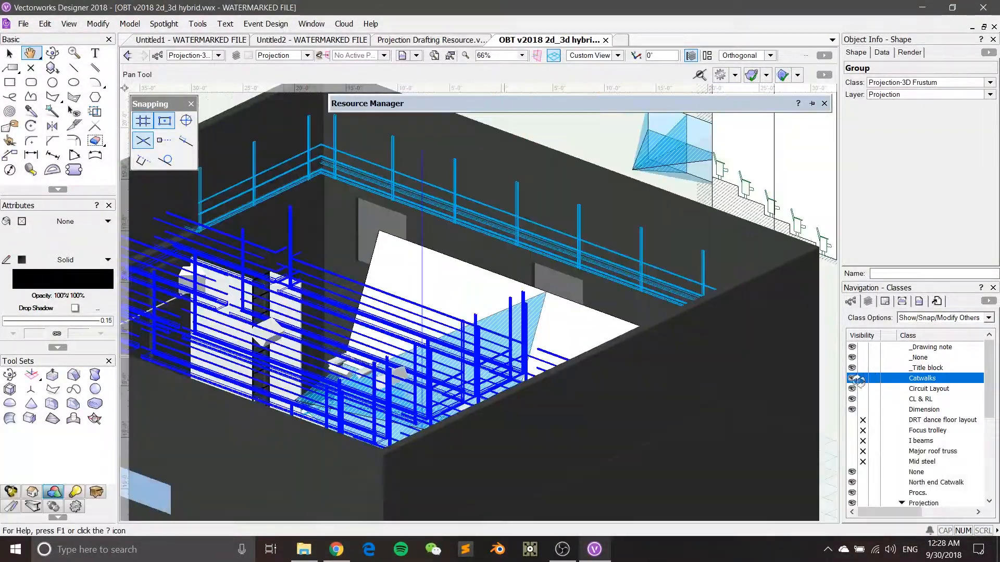
Hide the Walls 3D and Catwalks classes and examine the frustum's coverage of the stage panels from several 3D angles
scroll(878, 446, down, 1)
scroll(878, 448, down, 3)
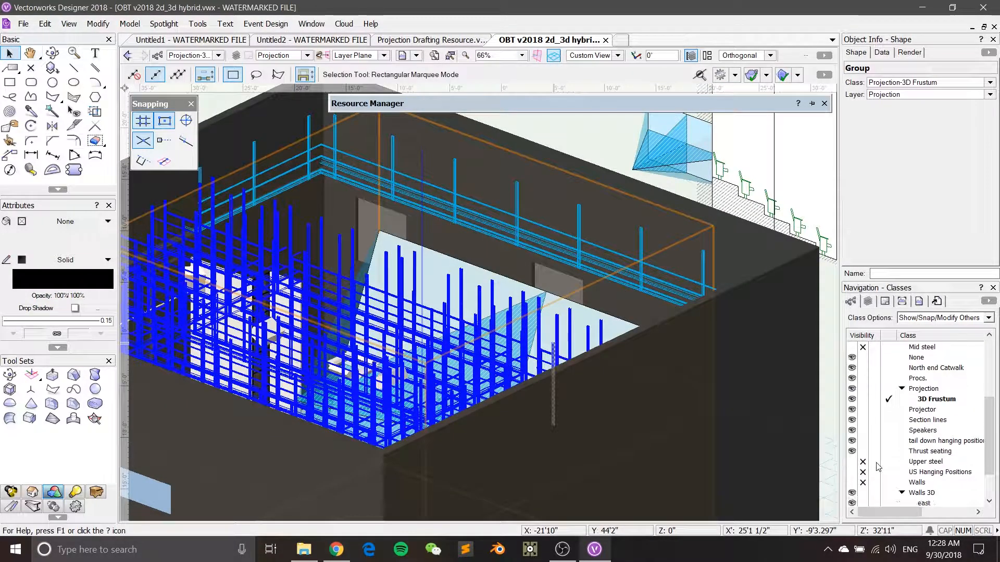
scroll(873, 479, down, 1)
click(862, 451)
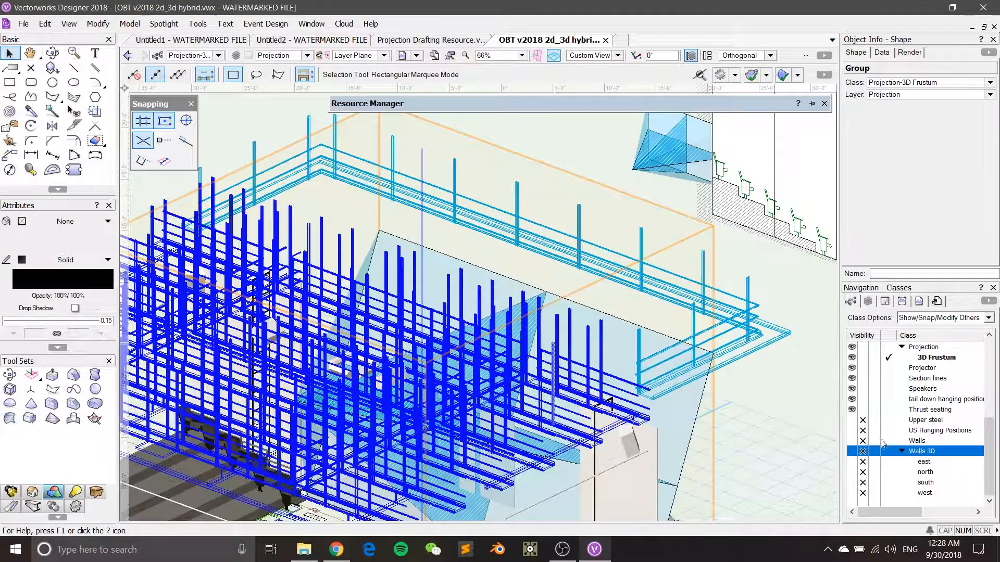
scroll(880, 438, up, 4)
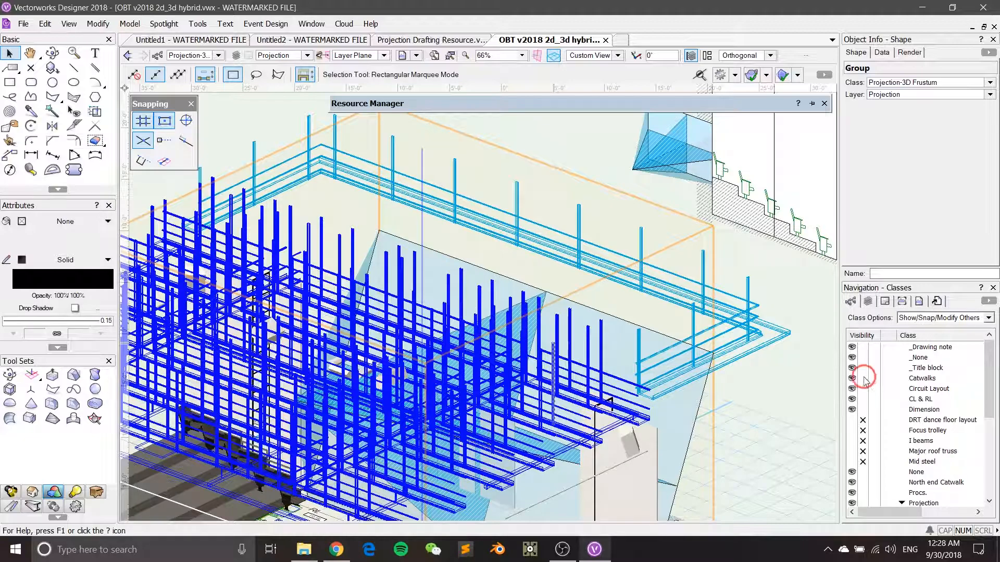
click(864, 379)
middle_drag(455, 431, 725, 319)
ctrl+middle_drag(589, 362, 486, 357)
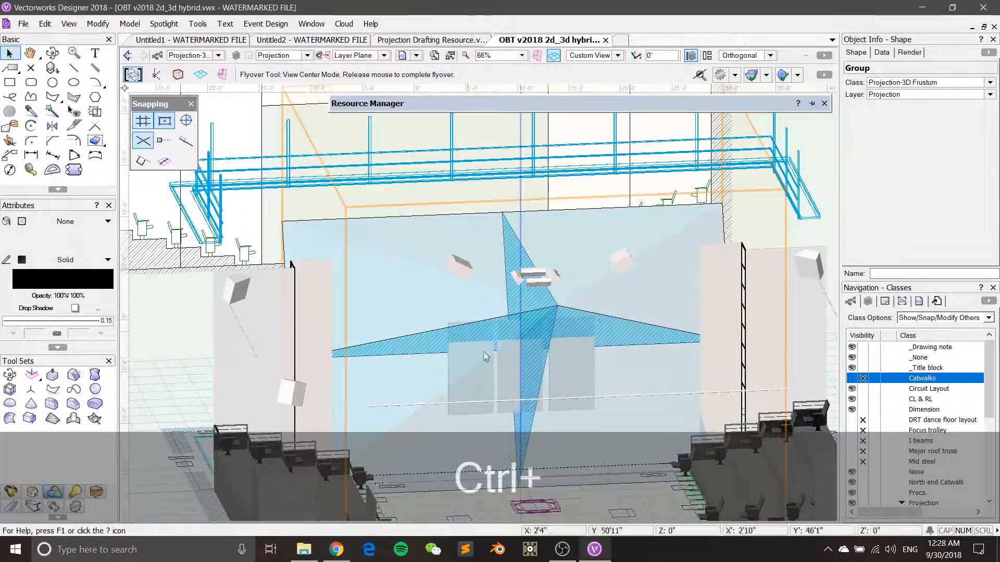
ctrl+middle_drag(556, 355, 551, 335)
scroll(551, 334, down, 2)
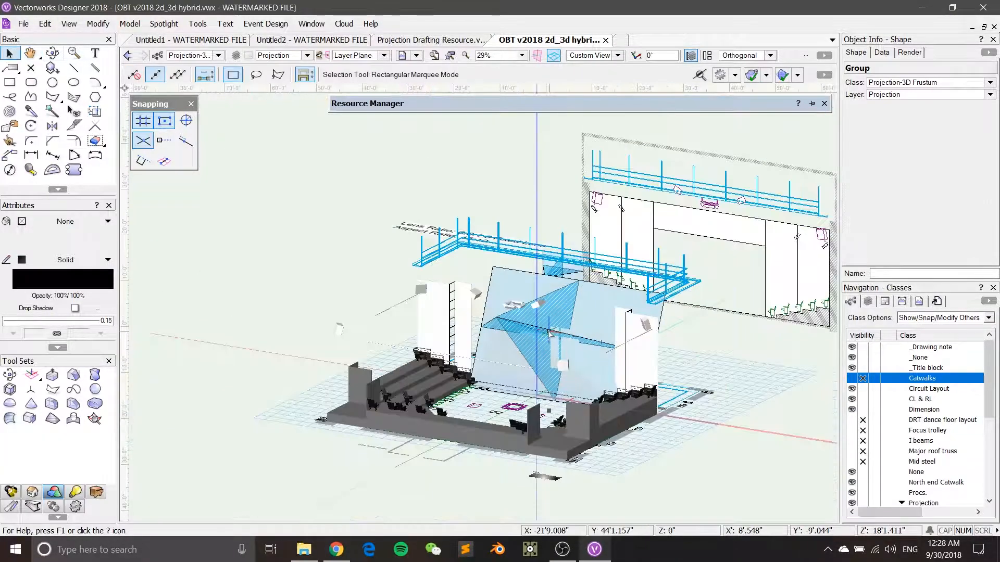
scroll(551, 334, up, 1)
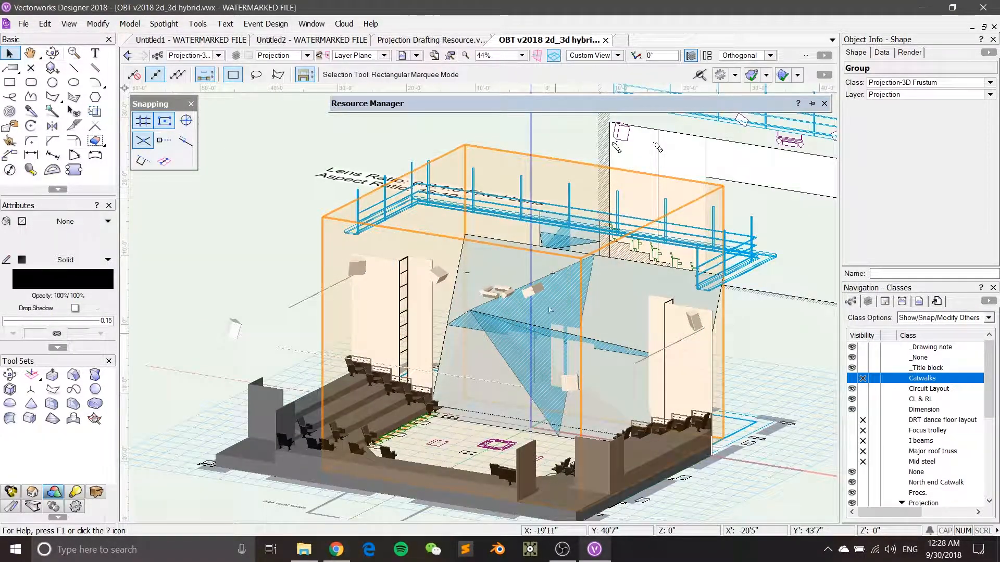